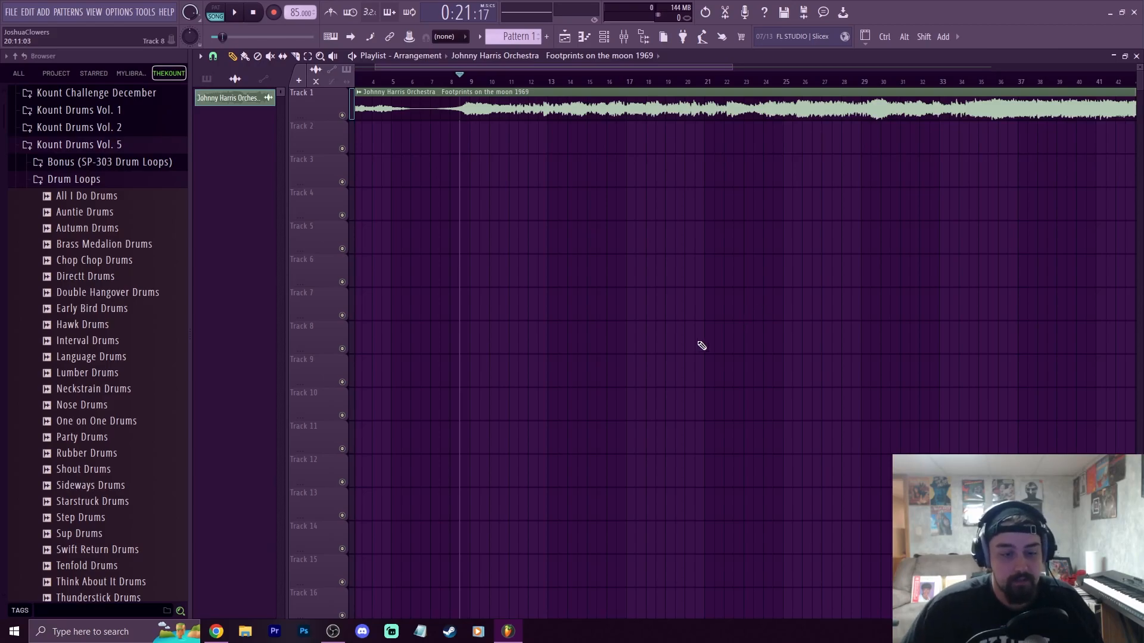
# Switch to the browser and look at the Sample extension on the song's YouTube page
pyautogui.click(218, 633)
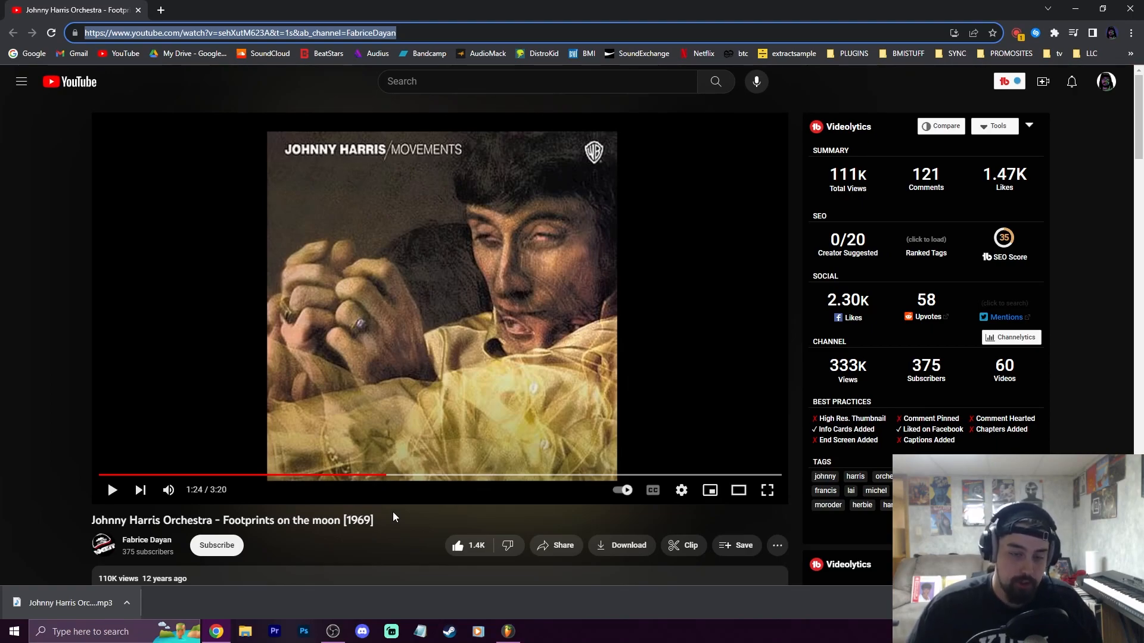
pyautogui.click(1017, 35)
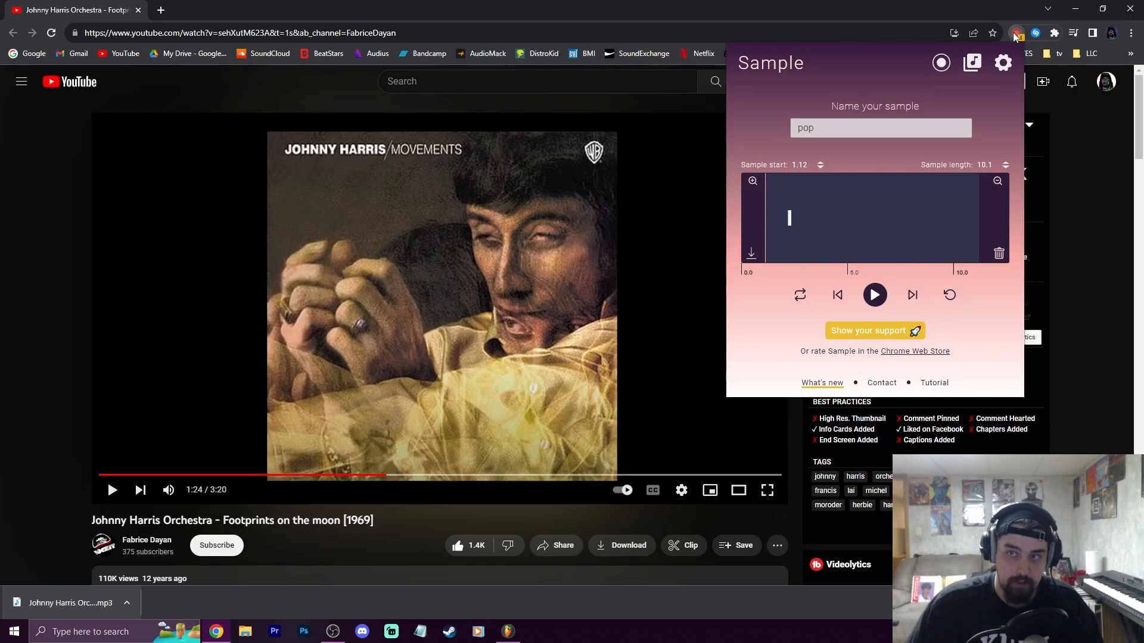
pyautogui.click(1014, 35)
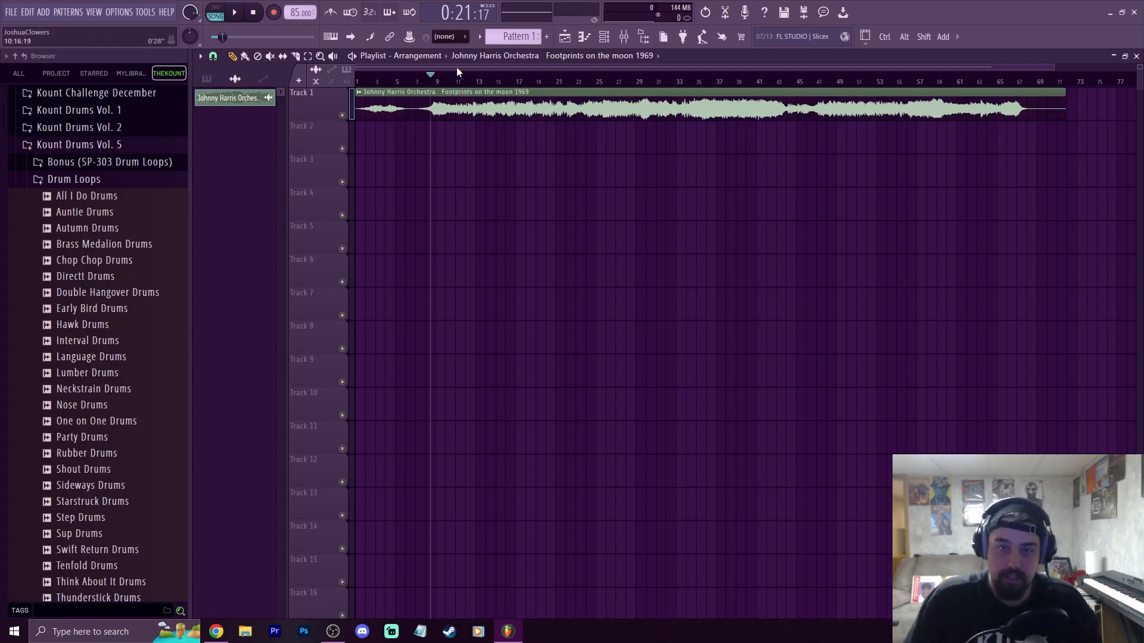
# Set the Johnny Harris Orchestra audio clip's time stretching mode to Stretch and its pitch shift to +300 cents
pyautogui.scroll(-2, 448, 78)
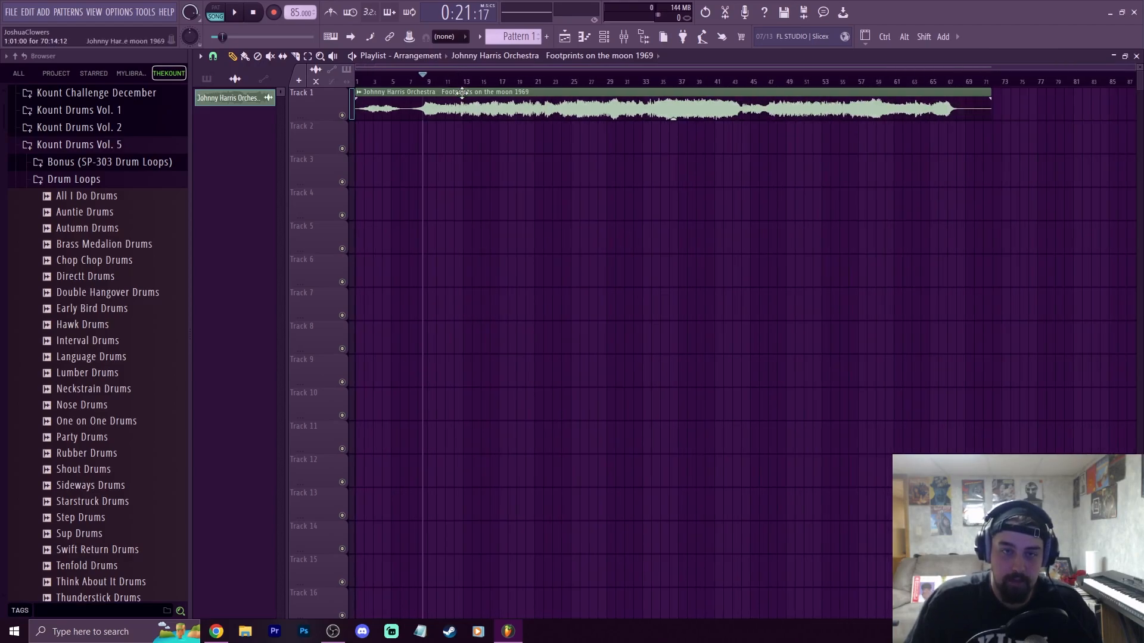
pyautogui.doubleClick(462, 93)
pyautogui.click(528, 203)
pyautogui.click(480, 218)
pyautogui.click(520, 202)
pyautogui.click(517, 236)
pyautogui.moveTo(415, 208); pyautogui.dragTo(414, 198)
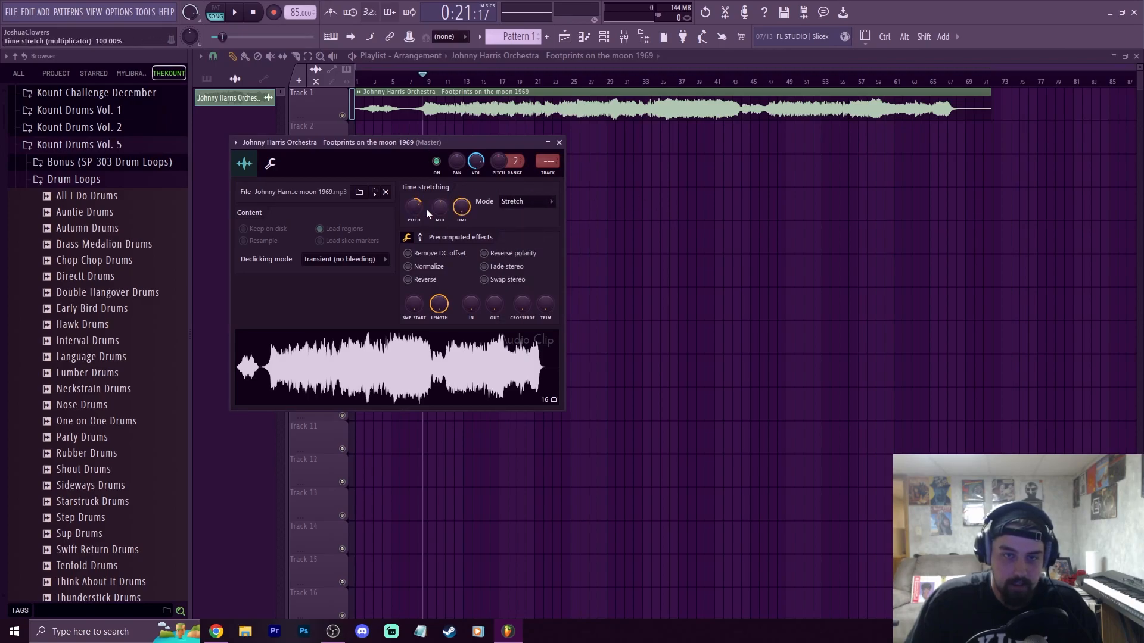
pyautogui.click(559, 143)
# Preview the playlist audio briefly and recheck the pitch shift in the clip's settings
pyautogui.press('space')
pyautogui.press('space')
pyautogui.scroll(3, 441, 98)
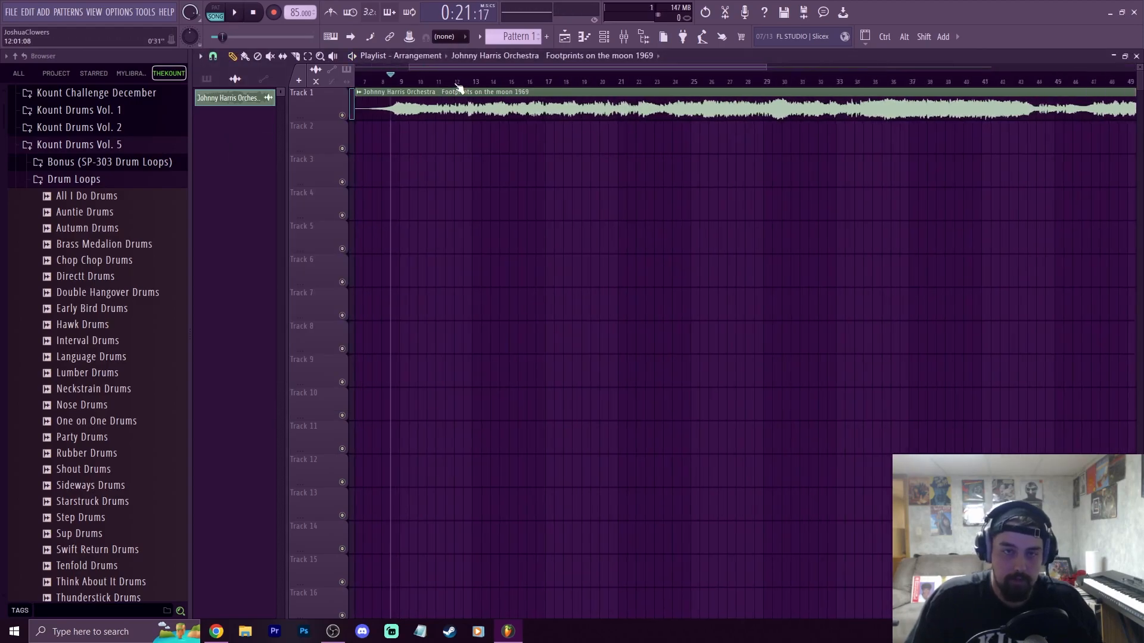
pyautogui.doubleClick(441, 99)
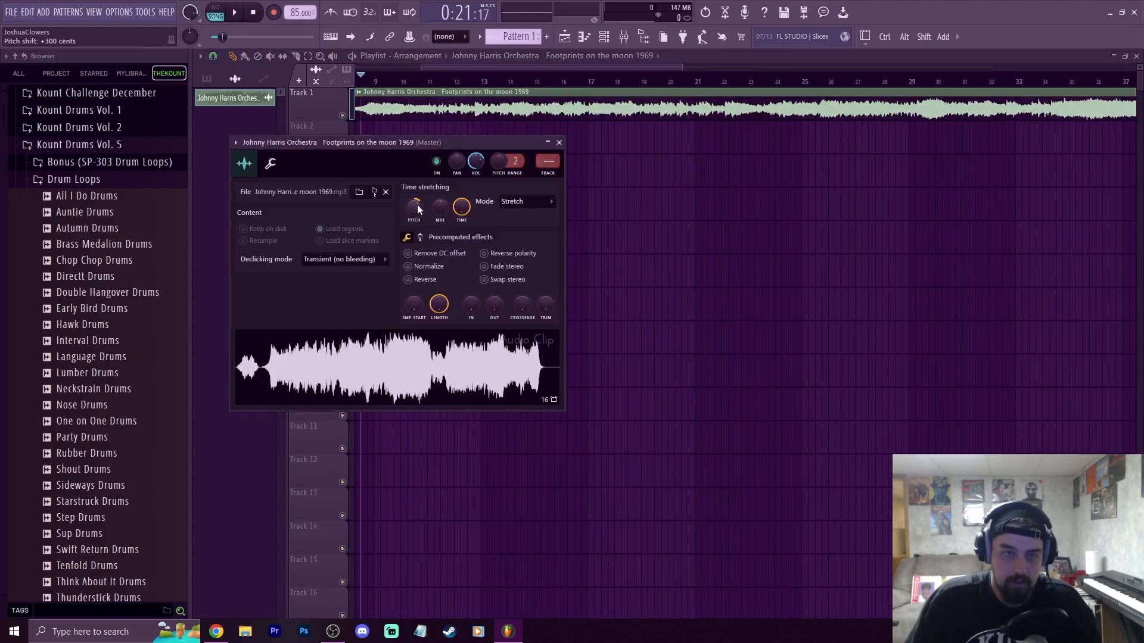
pyautogui.click(561, 142)
# Place the playhead just before bar 13 and play the song from there to audition the section
pyautogui.scroll(2, 363, 80)
pyautogui.moveTo(363, 79); pyautogui.dragTo(542, 87)
pyautogui.scroll(-3, 540, 87)
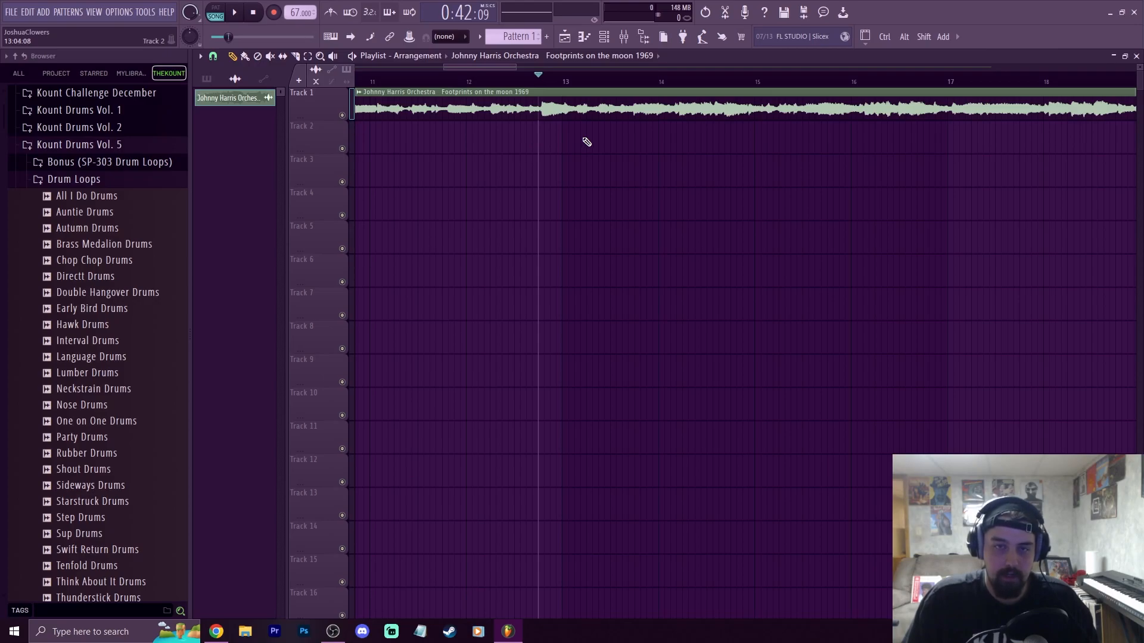
pyautogui.press('space')
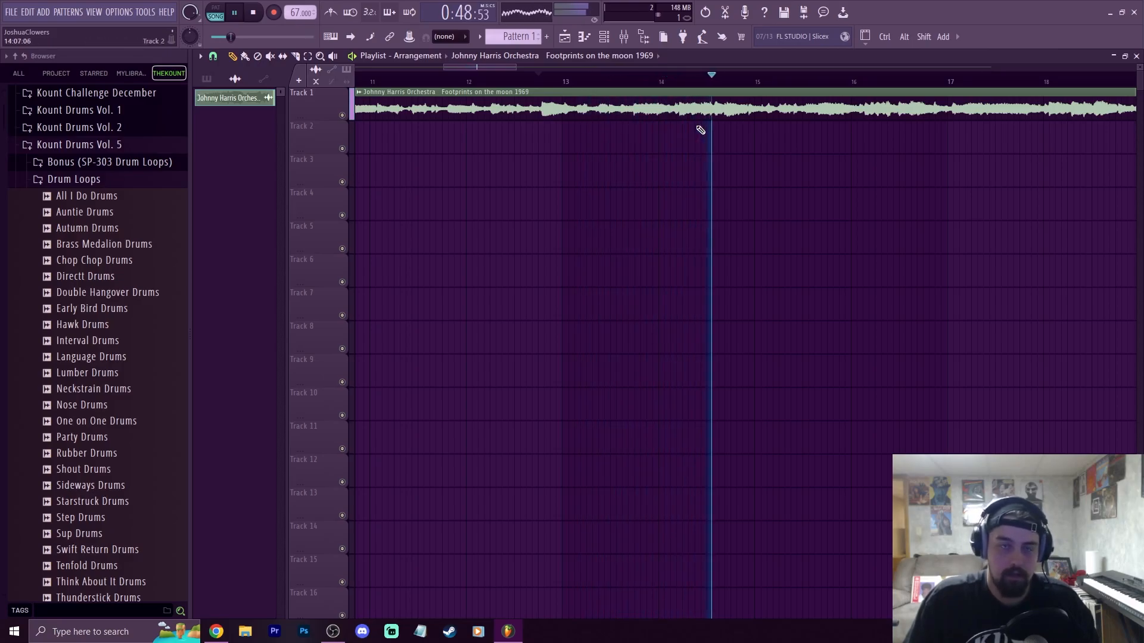
pyautogui.press('space')
# Slice the Track 1 clip at the waveform hit shortly before bar 13 and place the playhead at that cut
pyautogui.press('c')
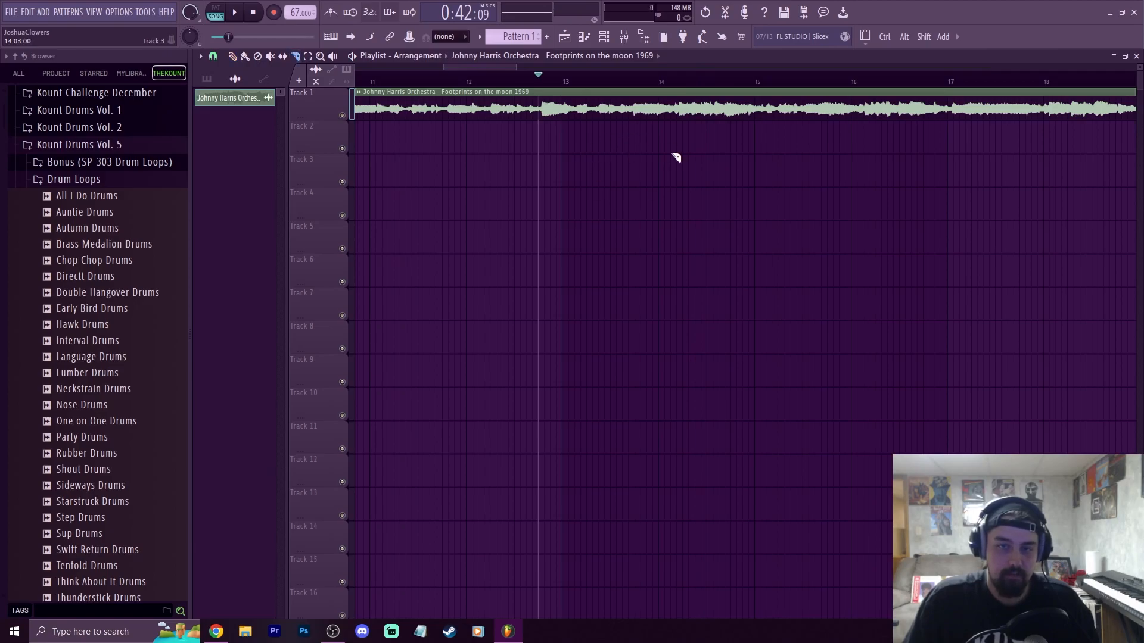
pyautogui.scroll(4, 552, 89)
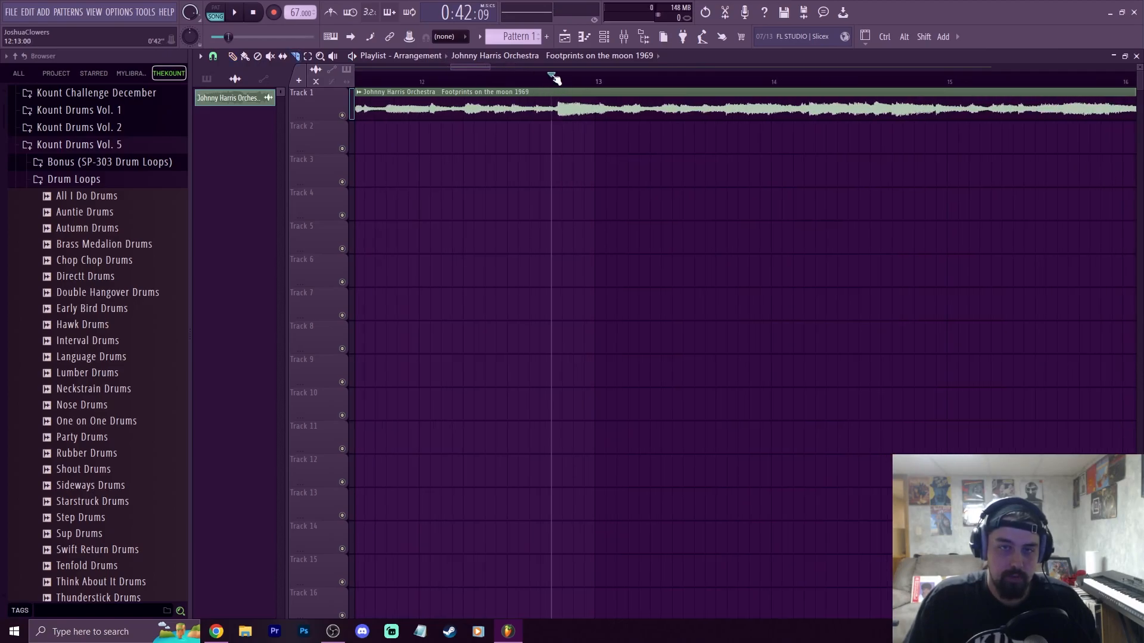
pyautogui.scroll(3, 560, 83)
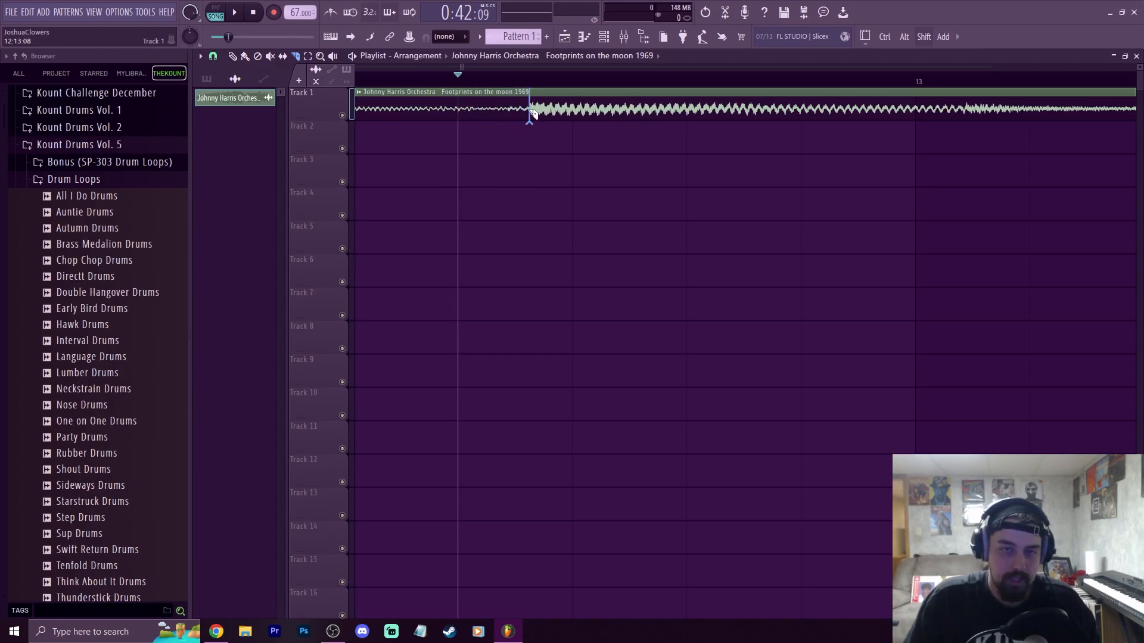
pyautogui.click(530, 112)
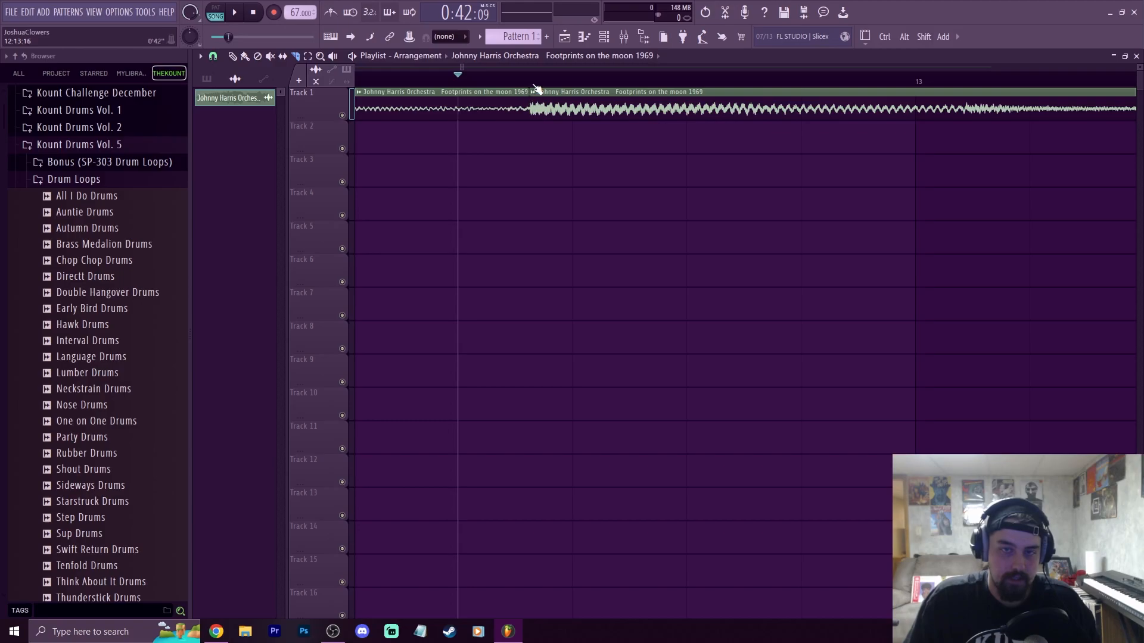
pyautogui.click(534, 85)
pyautogui.press('p')
pyautogui.scroll(-3, 627, 87)
pyautogui.scroll(-3, 628, 87)
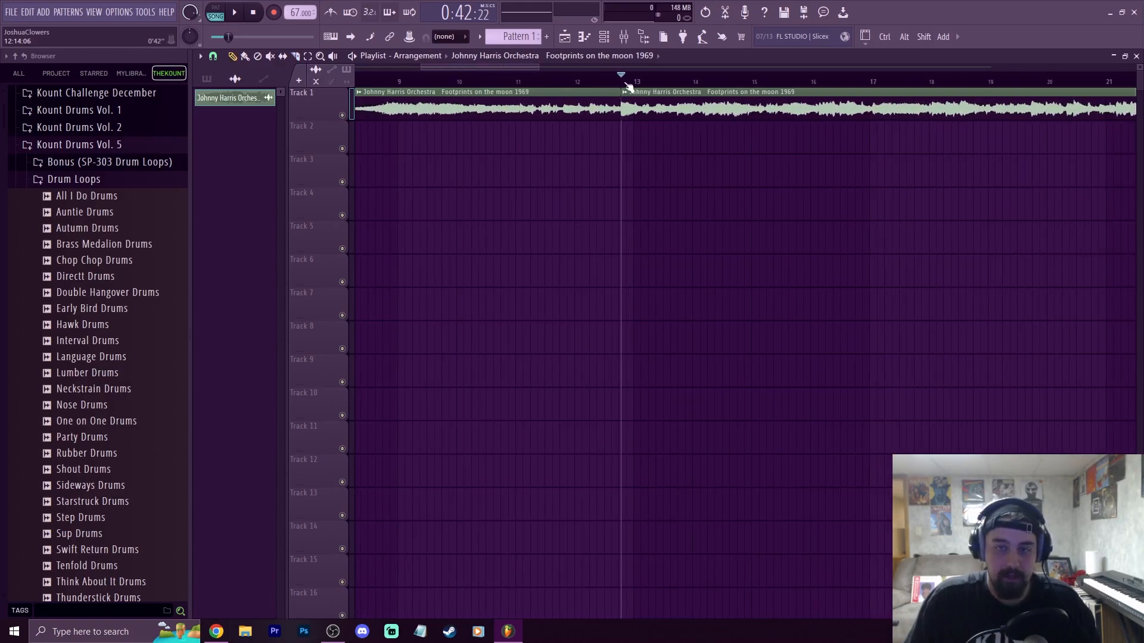
# Play the song from the cut to find where the first loop ends
pyautogui.press('space')
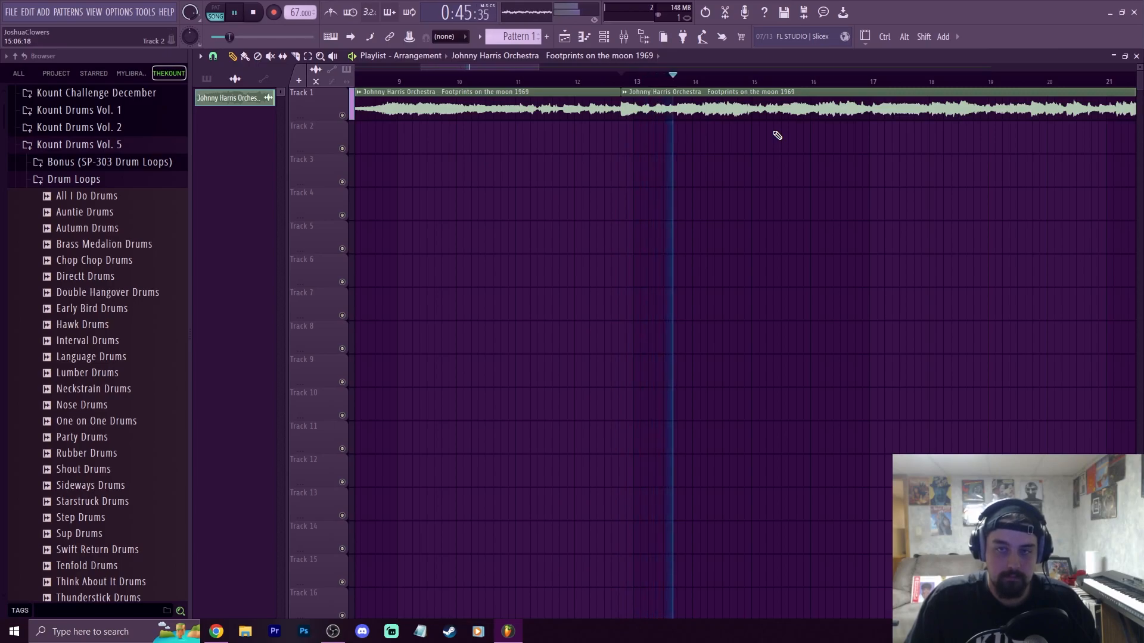
pyautogui.scroll(3, 750, 82)
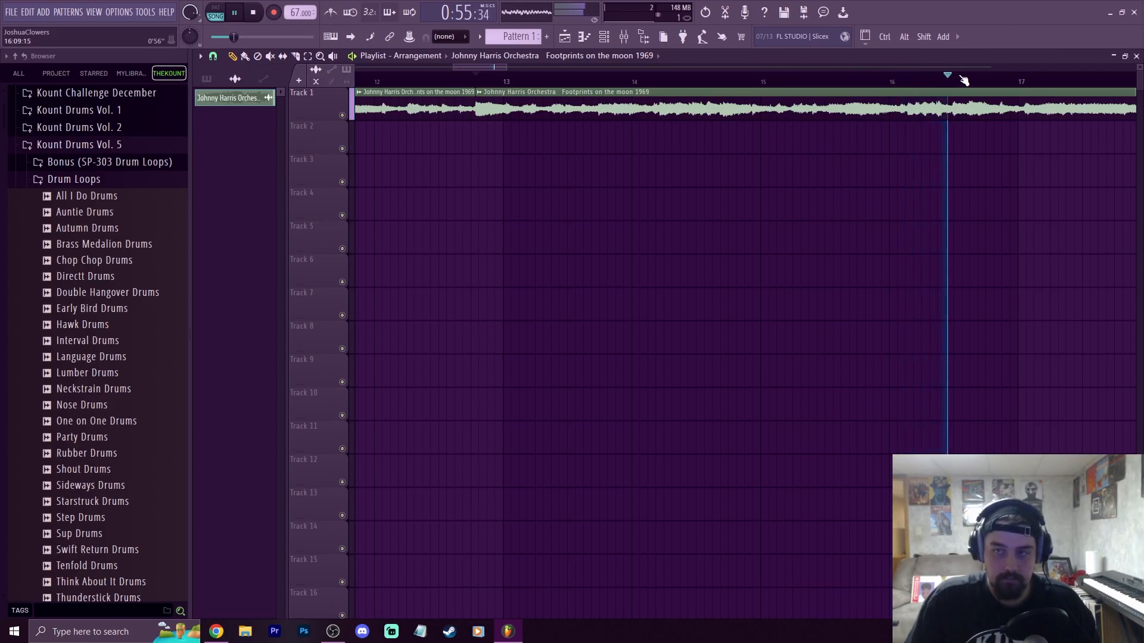
pyautogui.press('space')
# Set the playlist snap to none and slice the Track 1 clip at the first loop's end, shortly before bar 17
pyautogui.scroll(5, 982, 81)
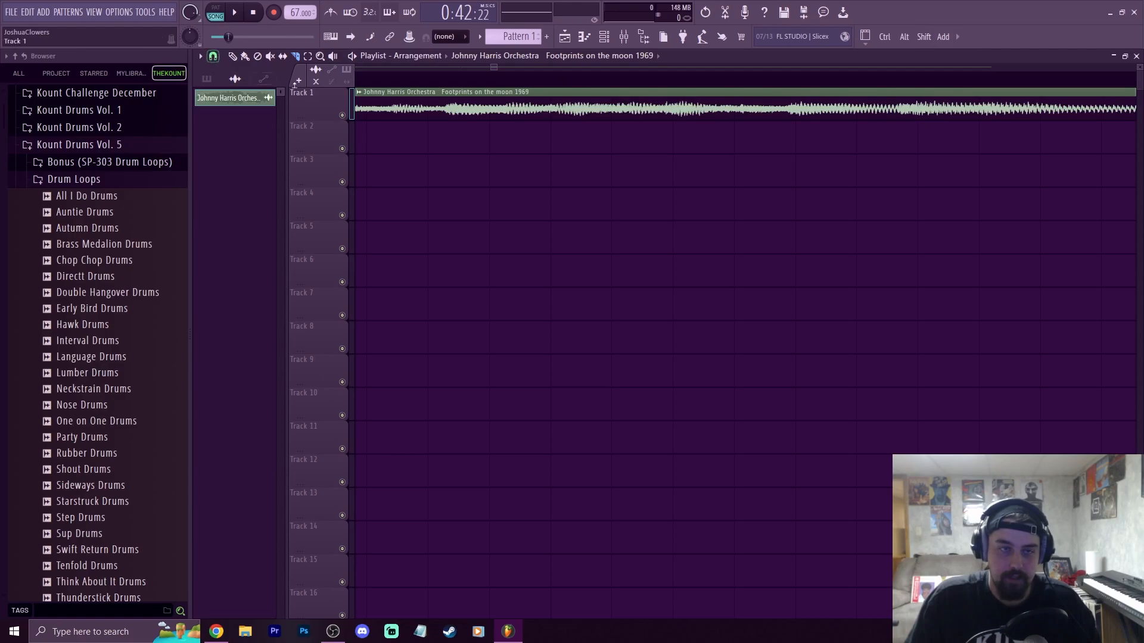
pyautogui.click(213, 56)
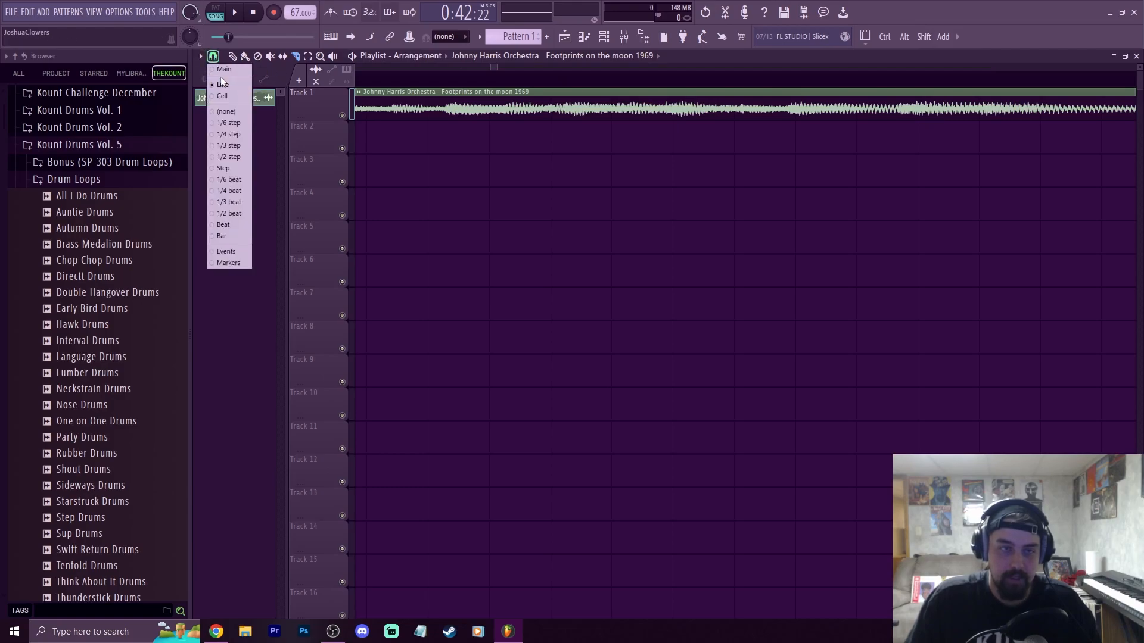
pyautogui.click(241, 113)
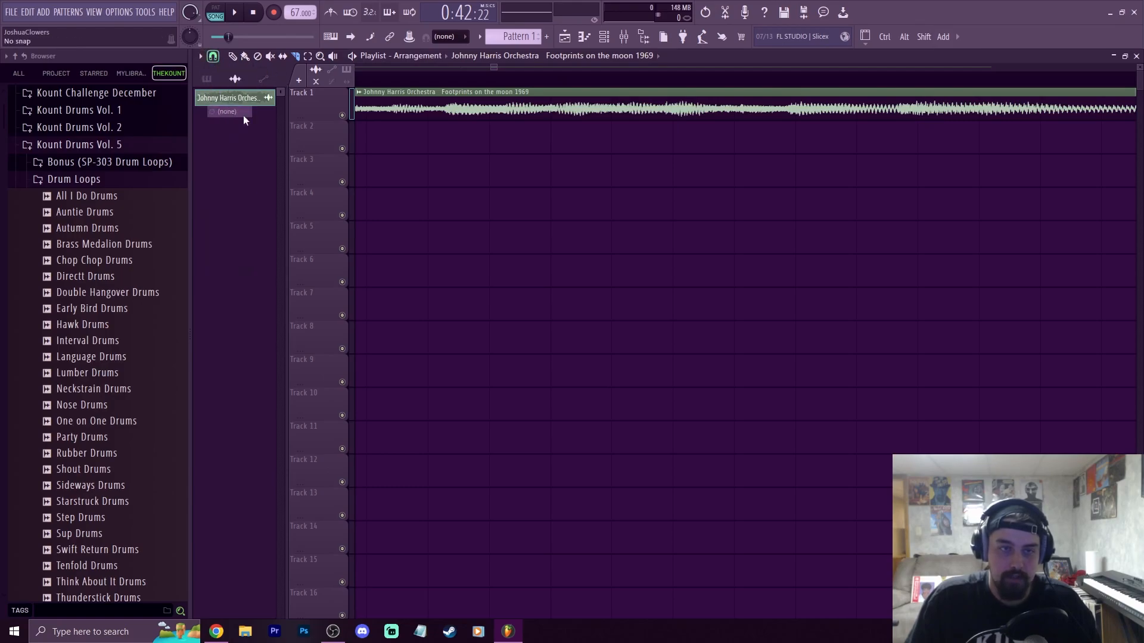
pyautogui.keyDown('shift'); pyautogui.click(928, 112); pyautogui.keyUp('shift')
pyautogui.scroll(-6, 917, 83)
pyautogui.scroll(-3, 920, 87)
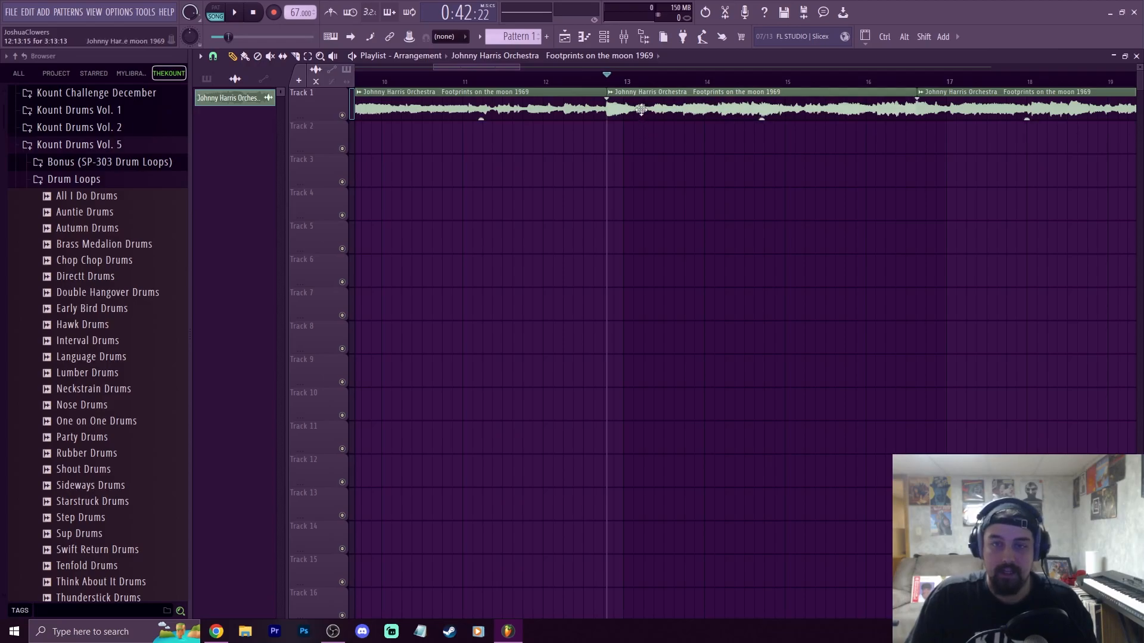
# Place a copy of the sliced first loop on Track 9 and mute that track
pyautogui.click(631, 217)
pyautogui.moveTo(737, 212); pyautogui.dragTo(603, 396)
pyautogui.click(342, 382)
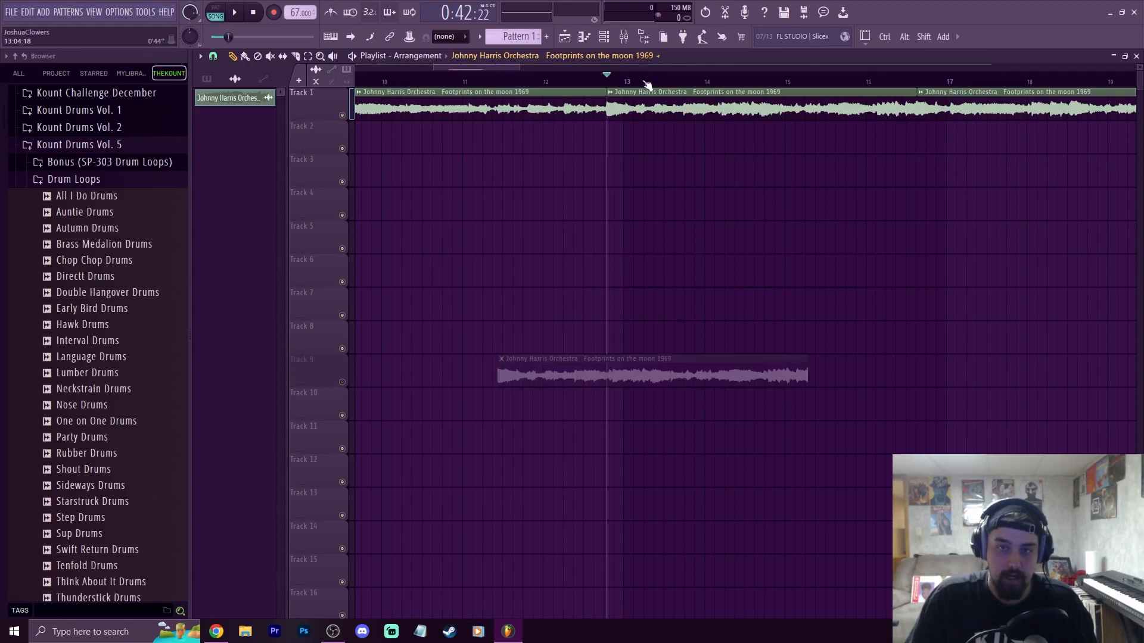
# Audition the song around bar 24 and slice the Track 1 clip at the second loop's start, shortly after bar 24 begins
pyautogui.scroll(-6, 648, 84)
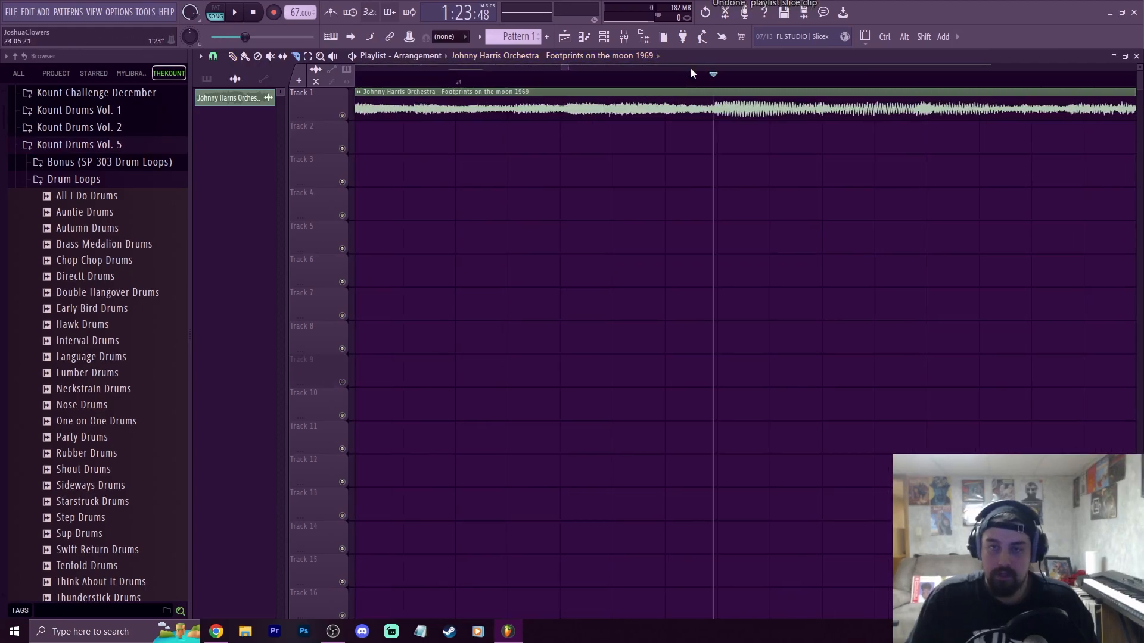
pyautogui.scroll(-2, 692, 72)
pyautogui.scroll(-2, 768, 83)
pyautogui.press('space')
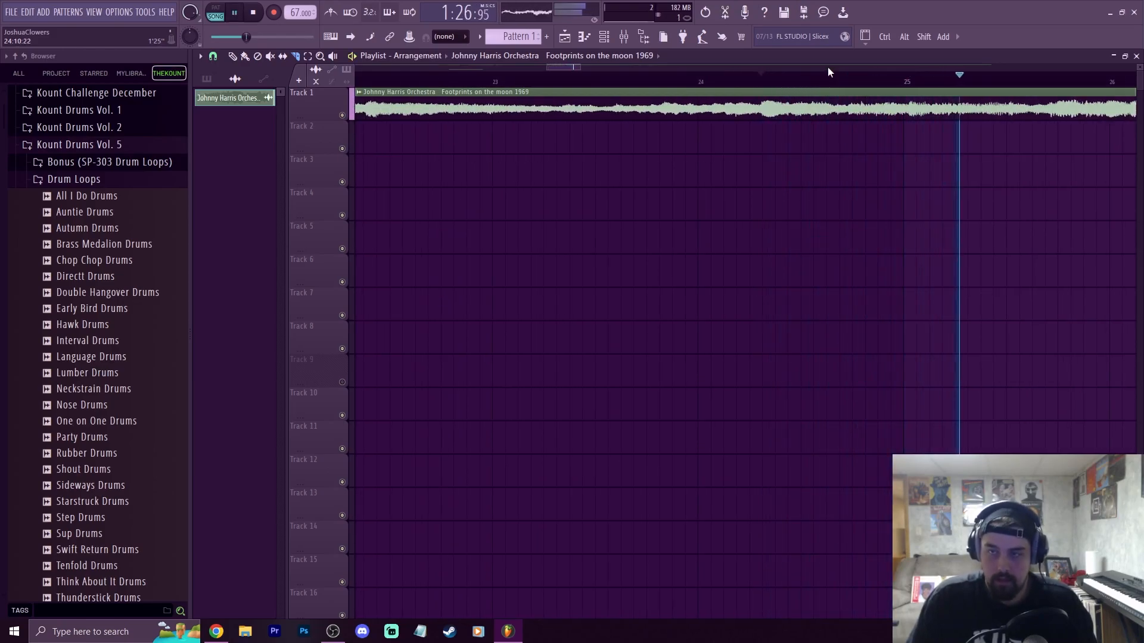
pyautogui.press('space')
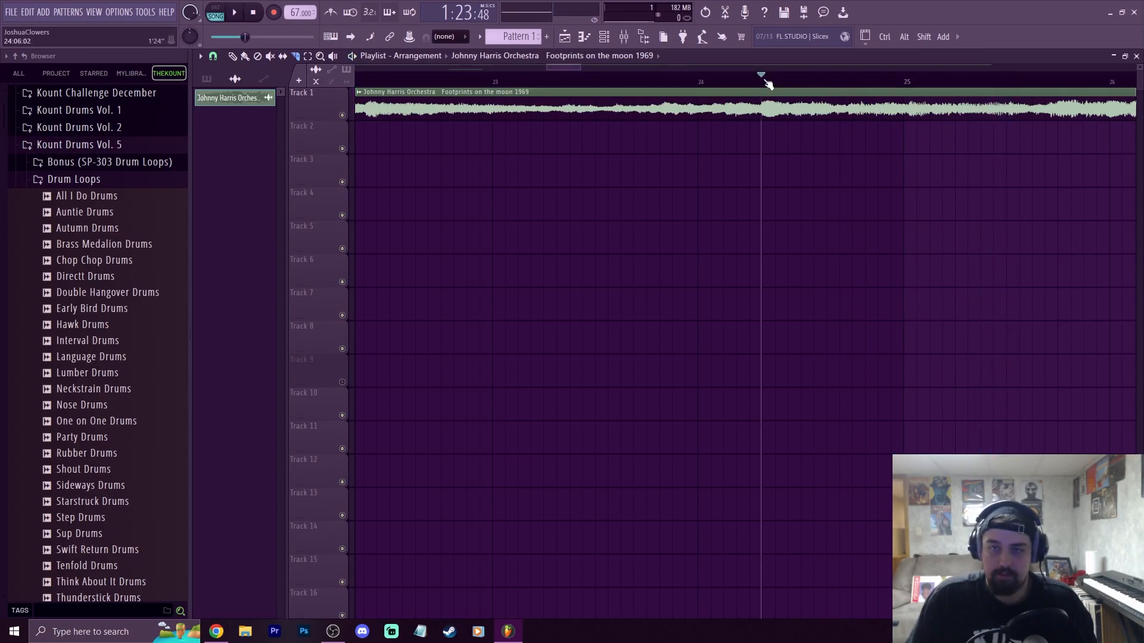
pyautogui.scroll(3, 768, 83)
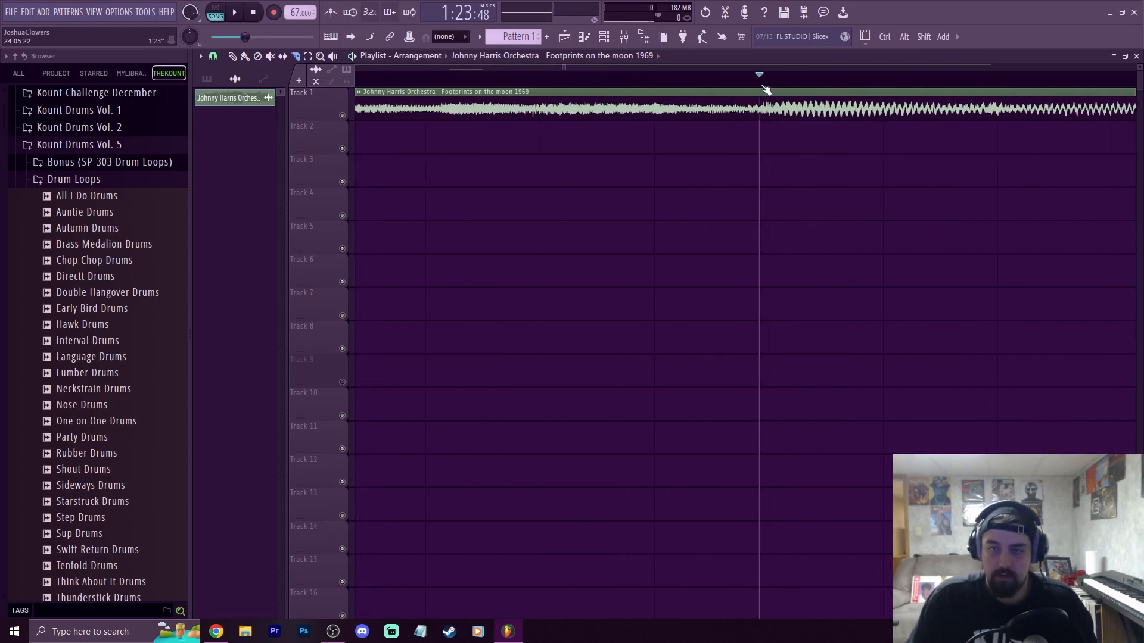
pyautogui.click(762, 120)
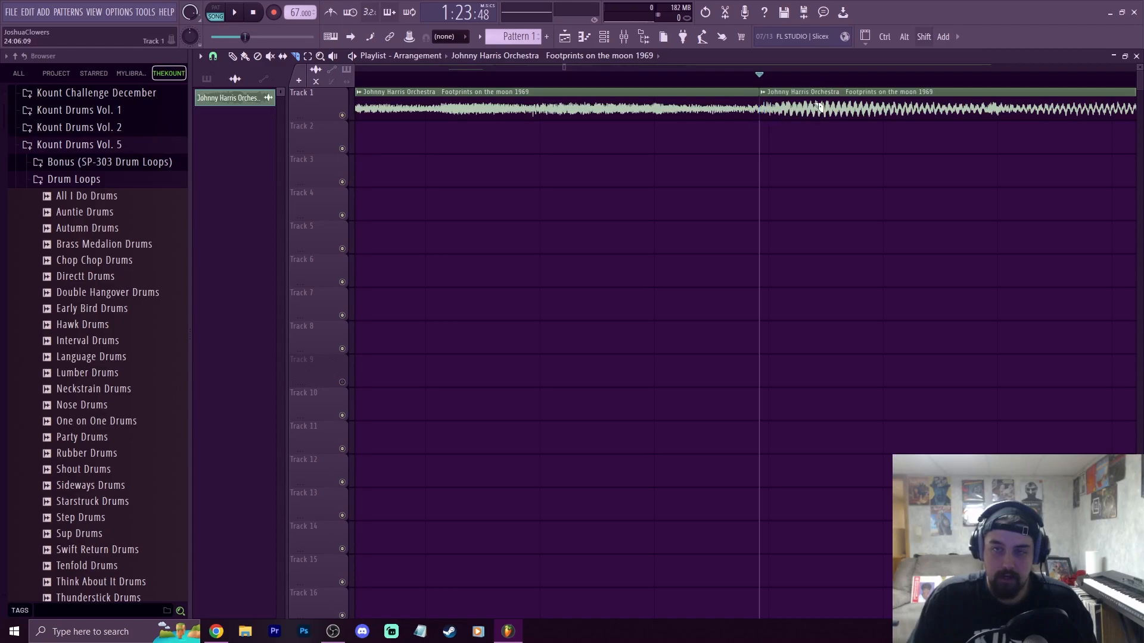
# Play from the new cut to find the second loop's end and slice the clip there, shortly after bar 28 begins
pyautogui.press('space')
pyautogui.scroll(-2, 770, 81)
pyautogui.scroll(-6, 770, 82)
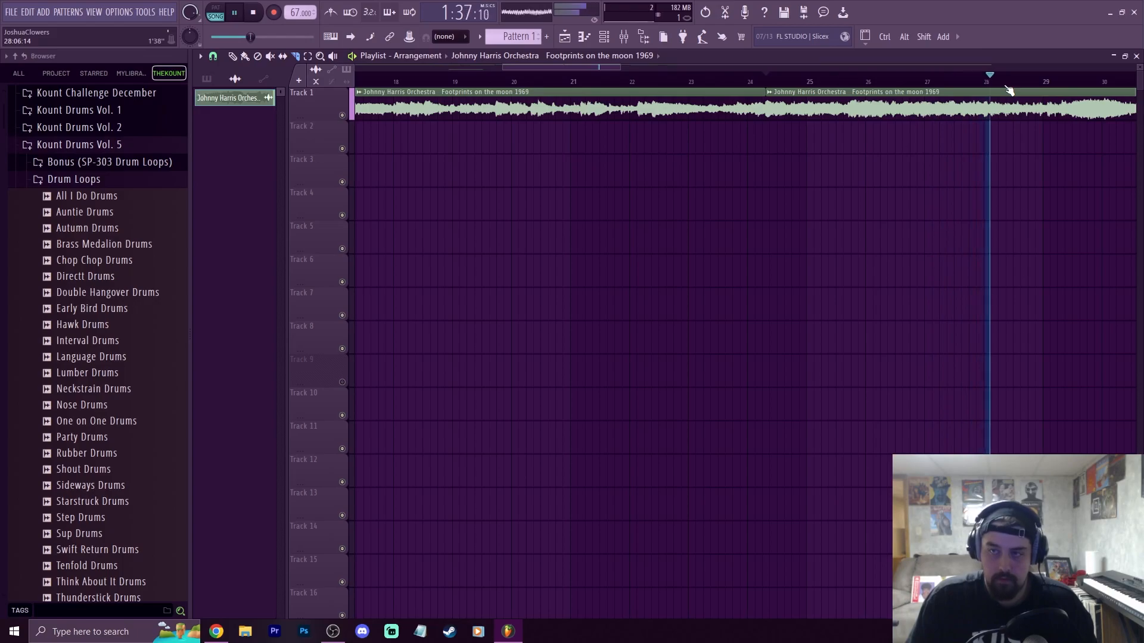
pyautogui.click(977, 85)
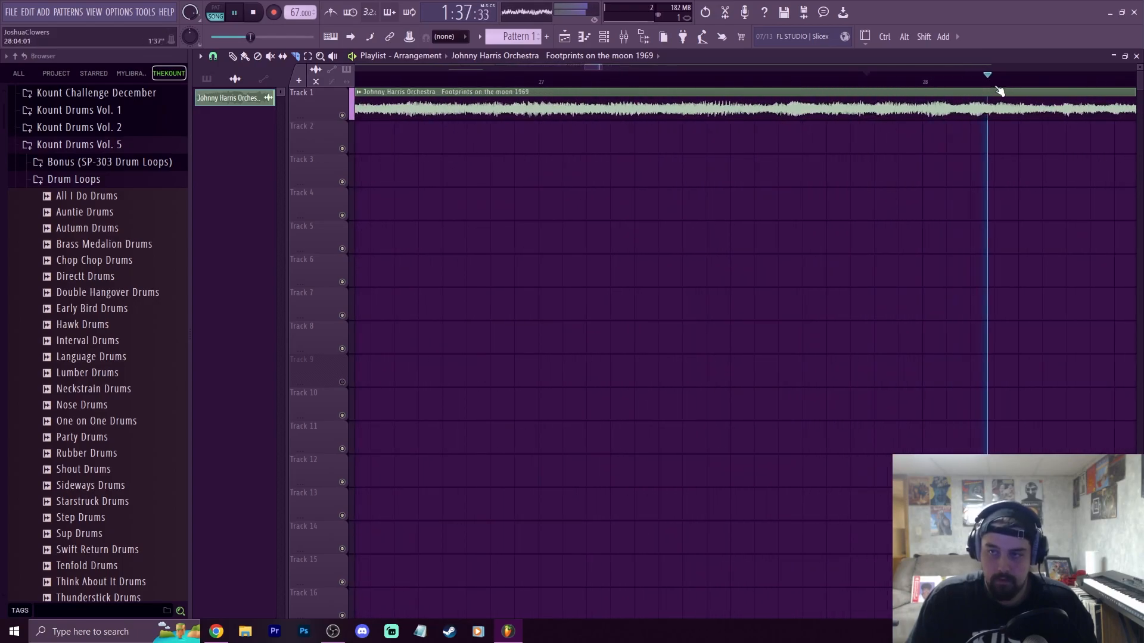
pyautogui.press('space')
pyautogui.scroll(6, 989, 92)
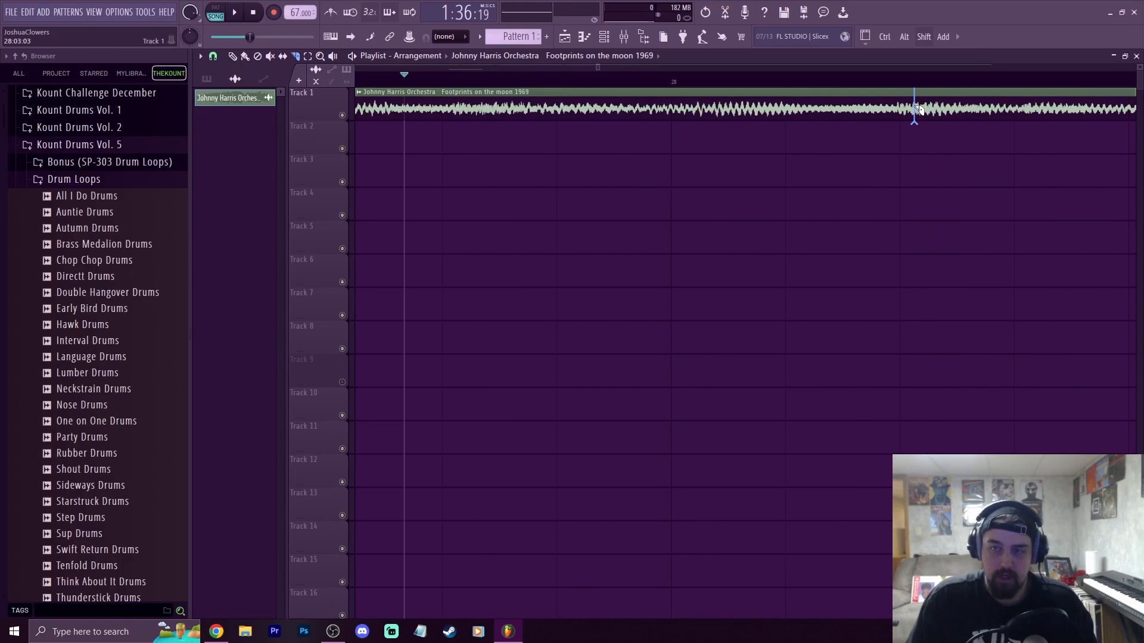
pyautogui.click(916, 109)
pyautogui.press('p')
pyautogui.scroll(-5, 910, 85)
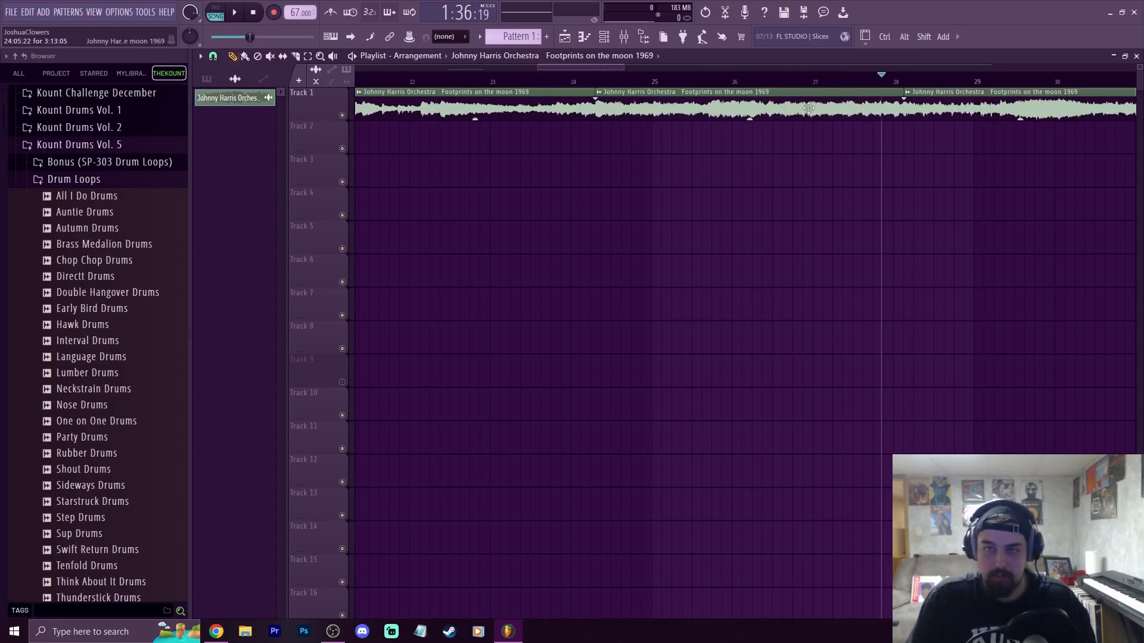
# Place copies of the two sliced loops on Track 3, one starting at bar 1, and solo Track 3
pyautogui.scroll(-8, 742, 81)
pyautogui.moveTo(516, 358); pyautogui.dragTo(515, 358)
pyautogui.click(343, 114)
pyautogui.moveTo(576, 418); pyautogui.dragTo(334, 158)
pyautogui.rightClick(343, 182)
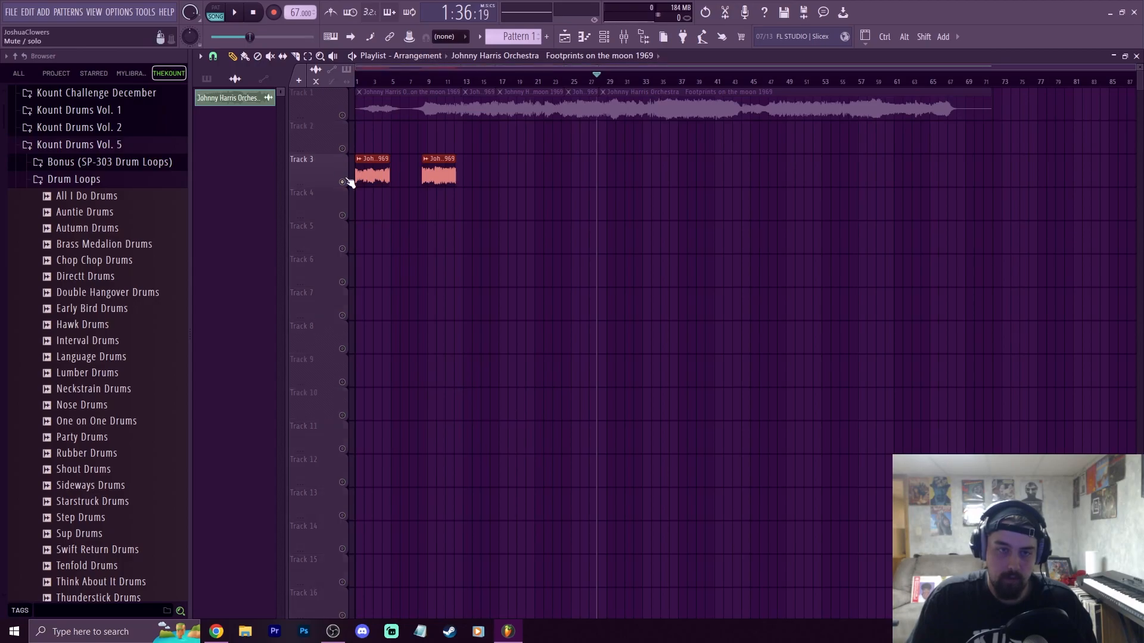
pyautogui.keyDown('ctrl'); pyautogui.click(429, 270); pyautogui.keyUp('ctrl')
# Return the playhead to the start of the song and inspect the first loop's length on Track 3
pyautogui.scroll(4, 382, 78)
pyautogui.moveTo(412, 66); pyautogui.dragTo(298, 67)
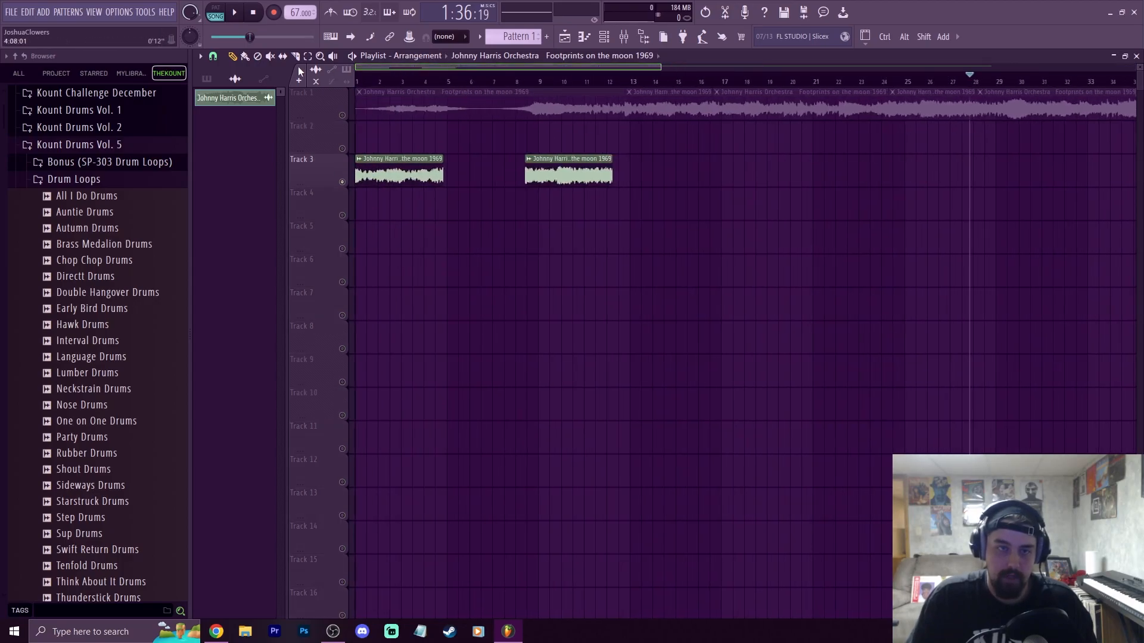
pyautogui.scroll(6, 372, 77)
pyautogui.click(393, 77)
pyautogui.moveTo(395, 77); pyautogui.dragTo(301, 95)
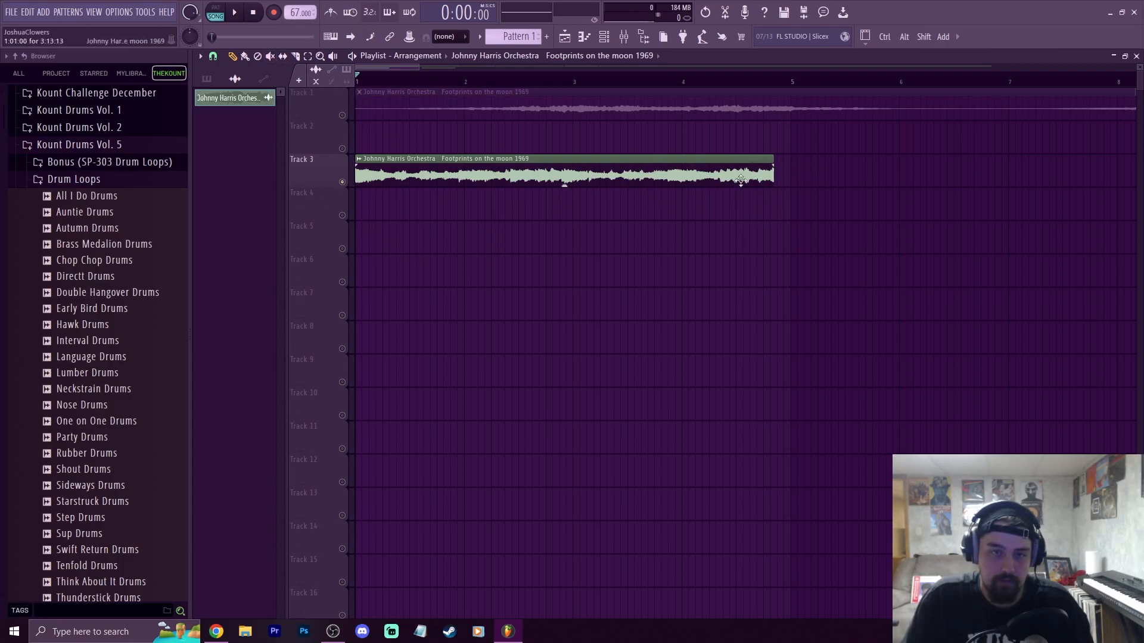
pyautogui.scroll(3, 391, 89)
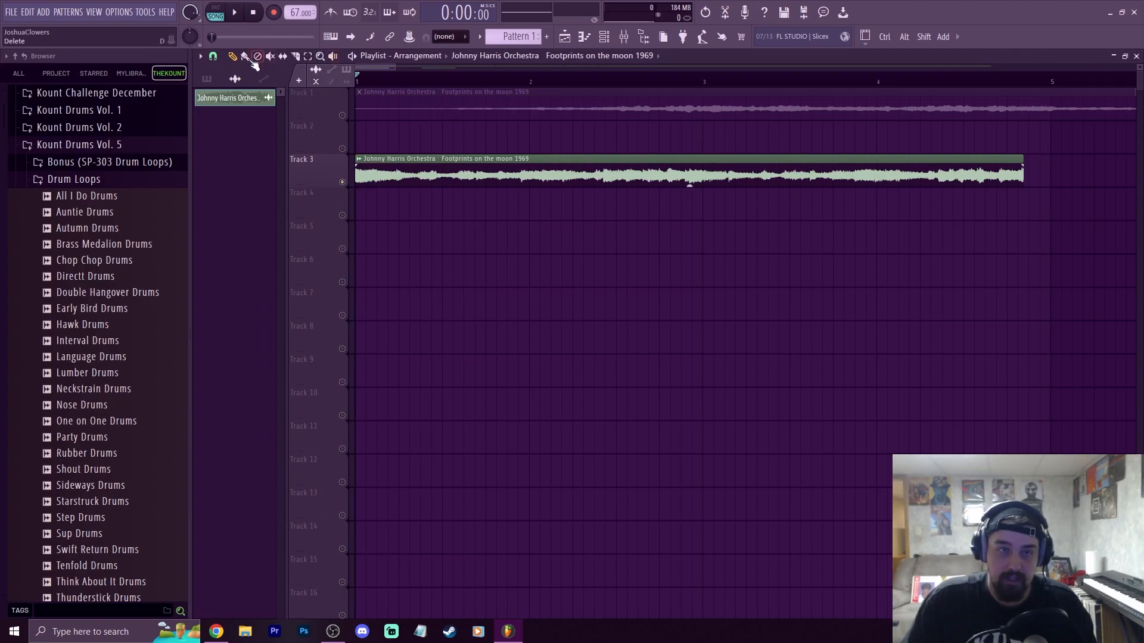
pyautogui.scroll(3, 1045, 87)
pyautogui.scroll(-4, 1045, 86)
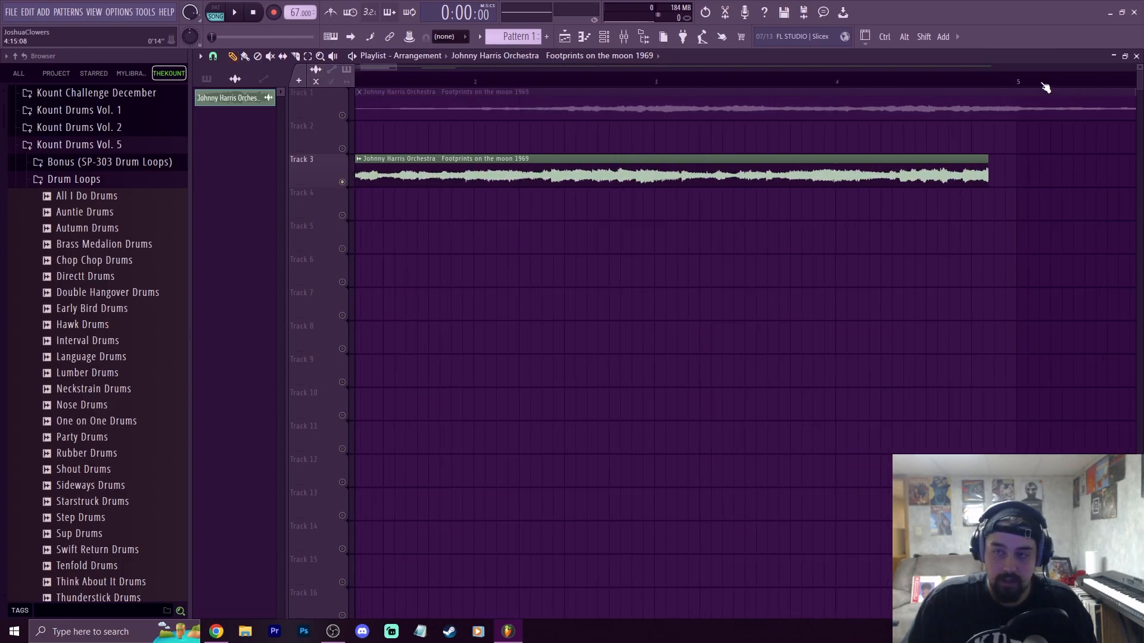
# Audition the end of the first loop on Track 3 and, with snapping set to none, trim its end slightly earlier within bar 4
pyautogui.scroll(-2, 529, 86)
pyautogui.click(402, 80)
pyautogui.press('space')
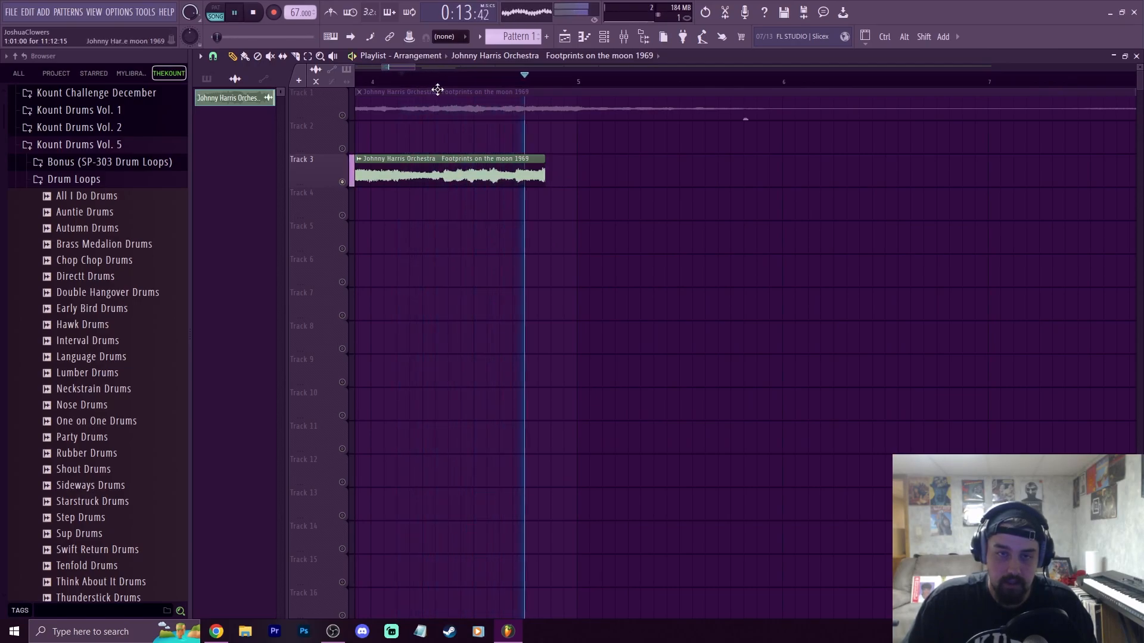
pyautogui.press('space')
pyautogui.scroll(3, 544, 88)
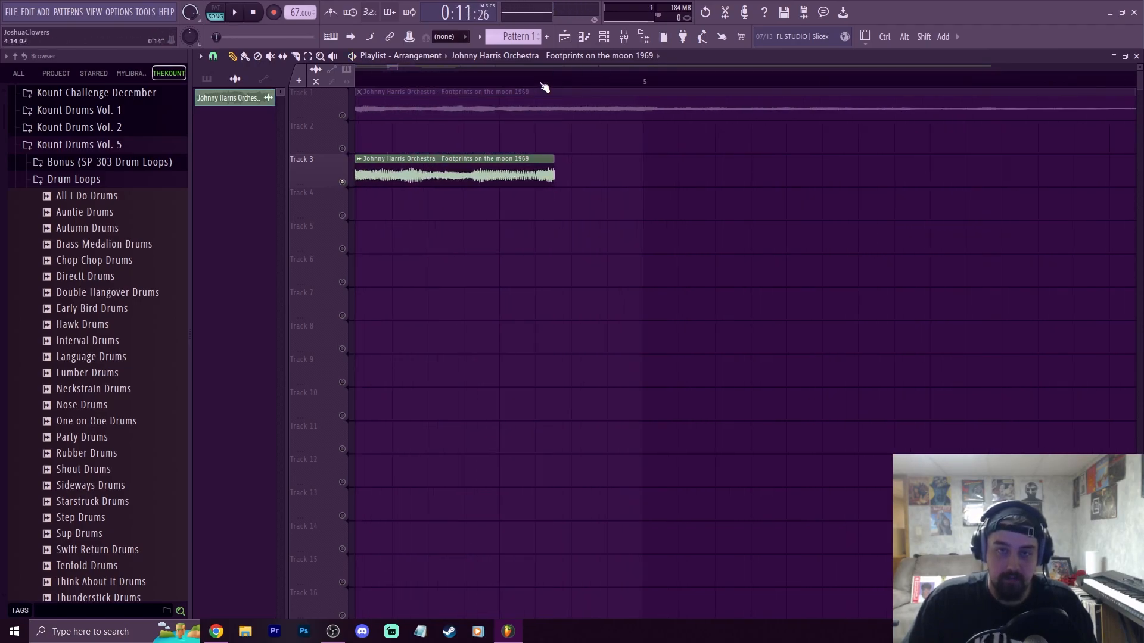
pyautogui.click(214, 56)
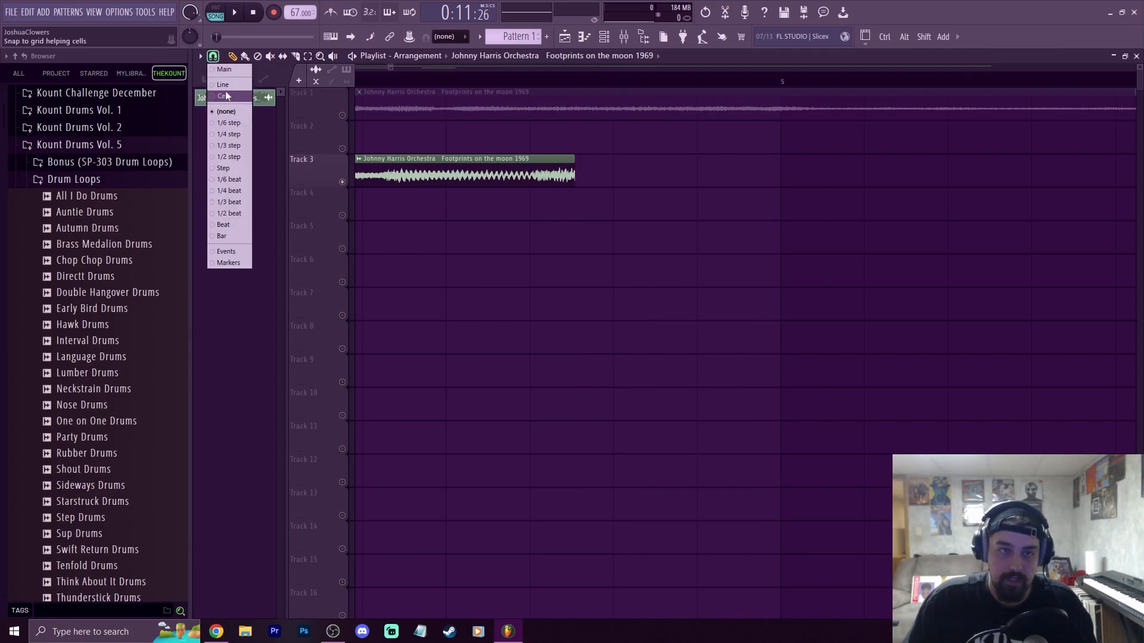
pyautogui.click(231, 115)
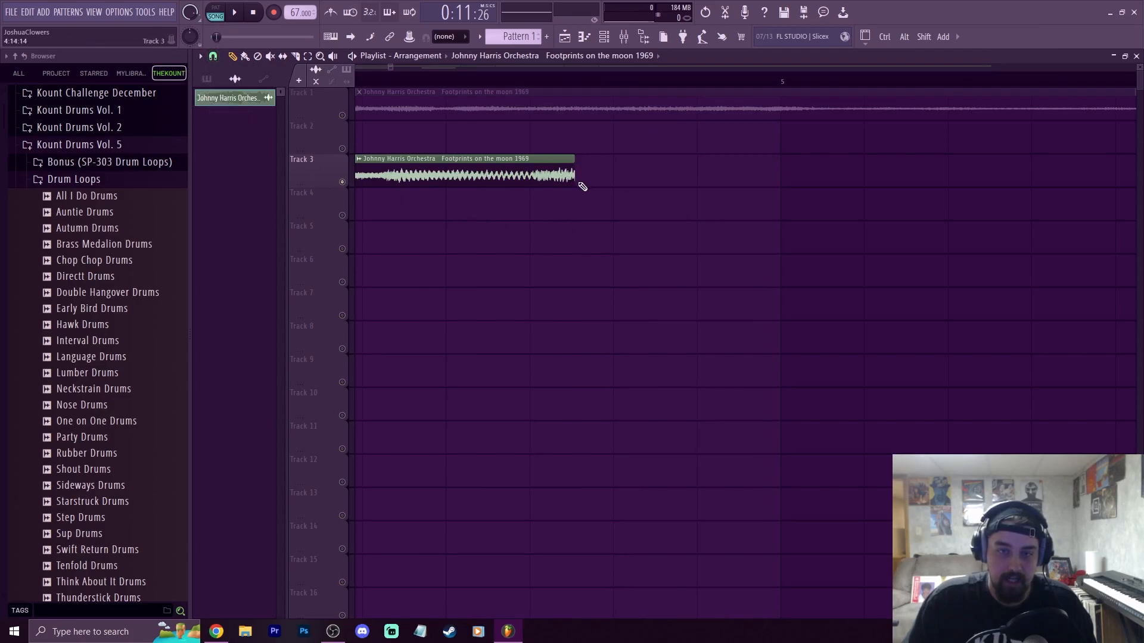
pyautogui.moveTo(575, 184); pyautogui.dragTo(535, 209)
# Select the time range from bar 1 to the first loop's trimmed end and loop playback over it to check the cut
pyautogui.scroll(-2, 536, 88)
pyautogui.moveTo(534, 84); pyautogui.dragTo(1, 155)
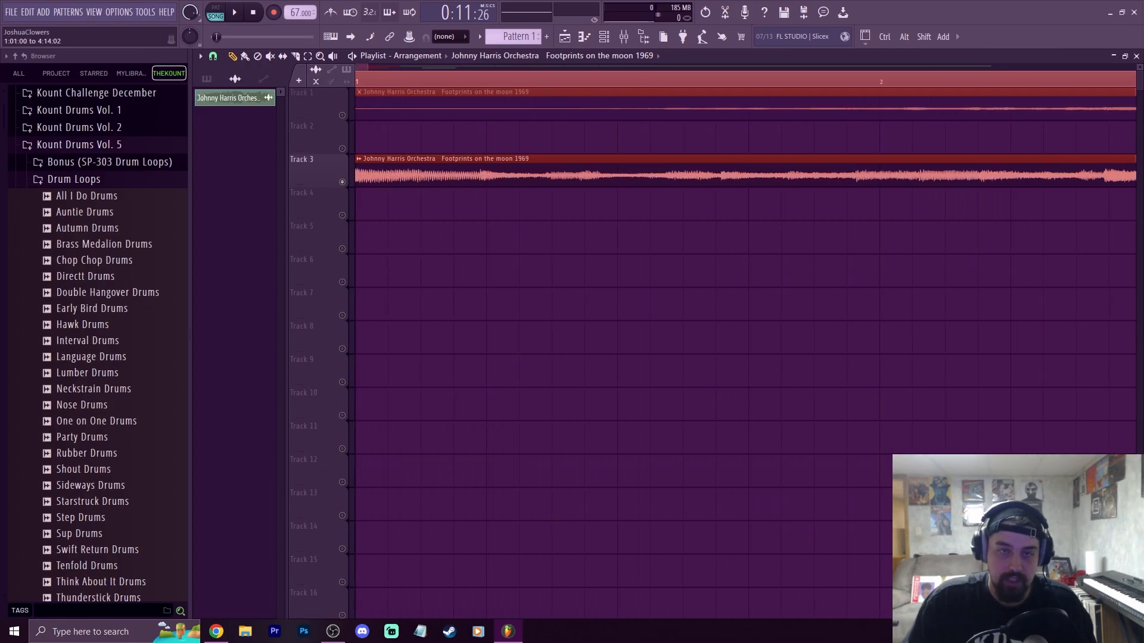
pyautogui.scroll(-8, 373, 81)
pyautogui.scroll(3, 477, 84)
pyautogui.scroll(6, 462, 85)
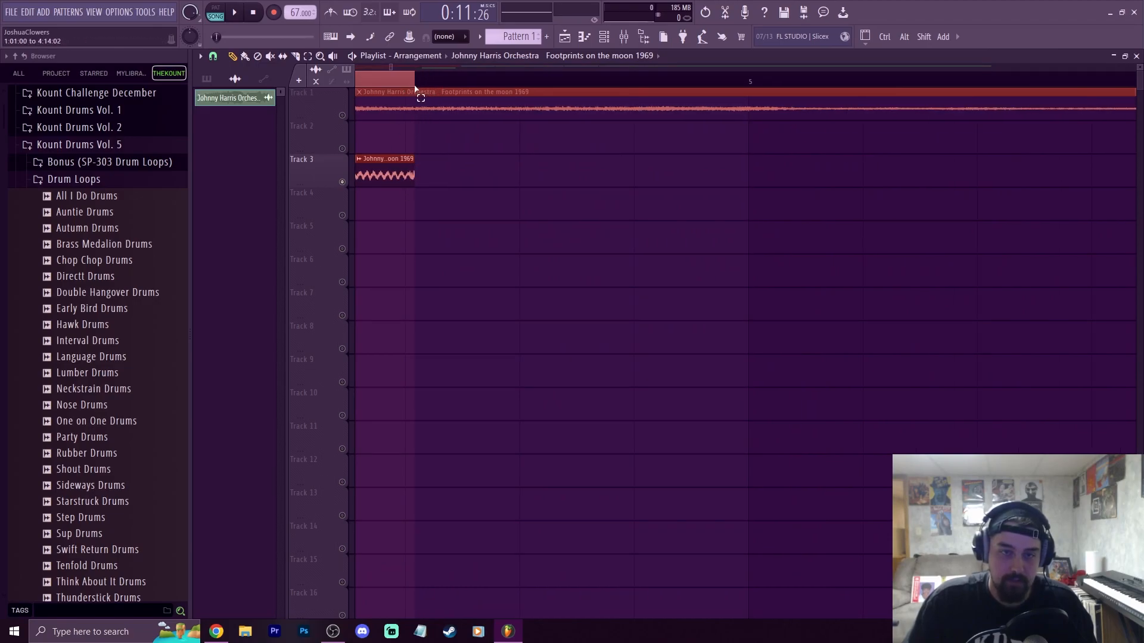
pyautogui.scroll(-5, 422, 87)
pyautogui.press('space')
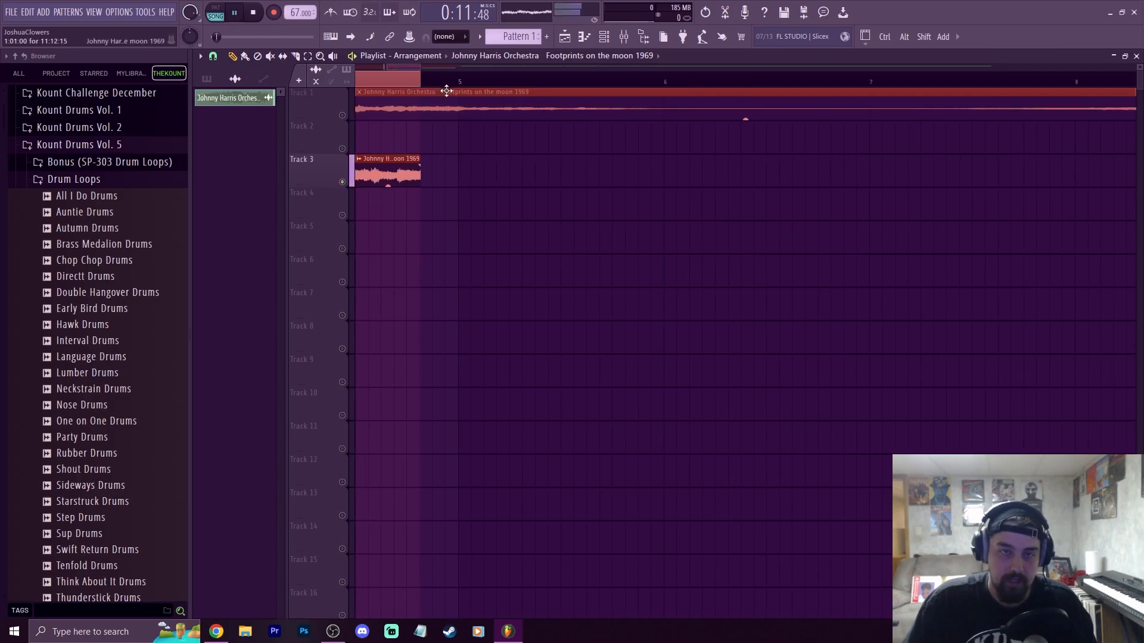
pyautogui.scroll(-3, 430, 89)
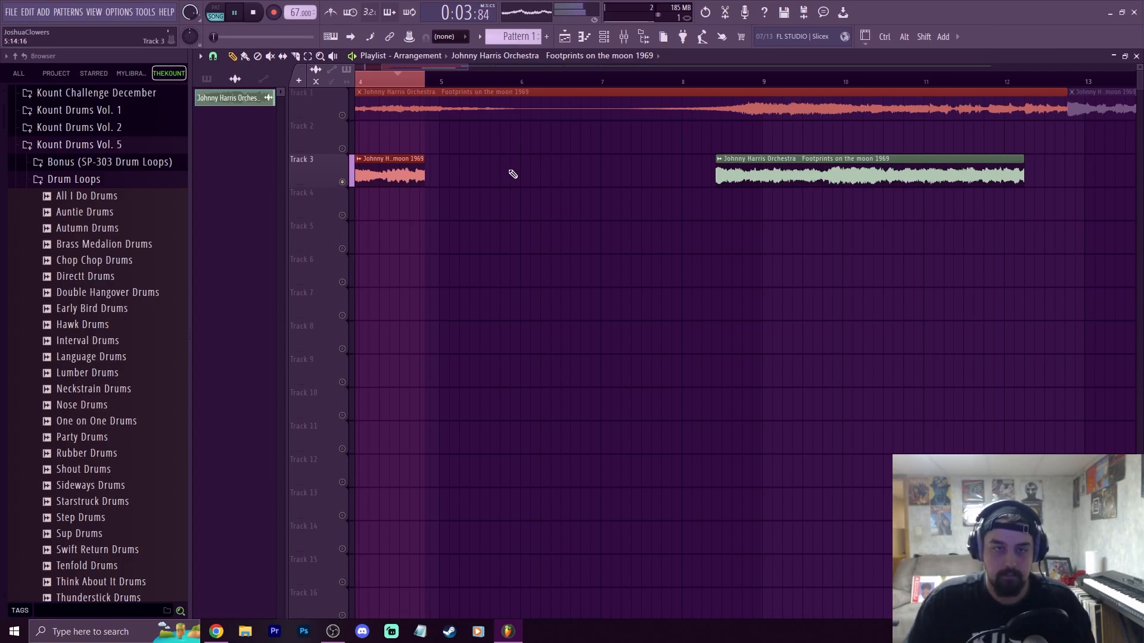
pyautogui.press('space')
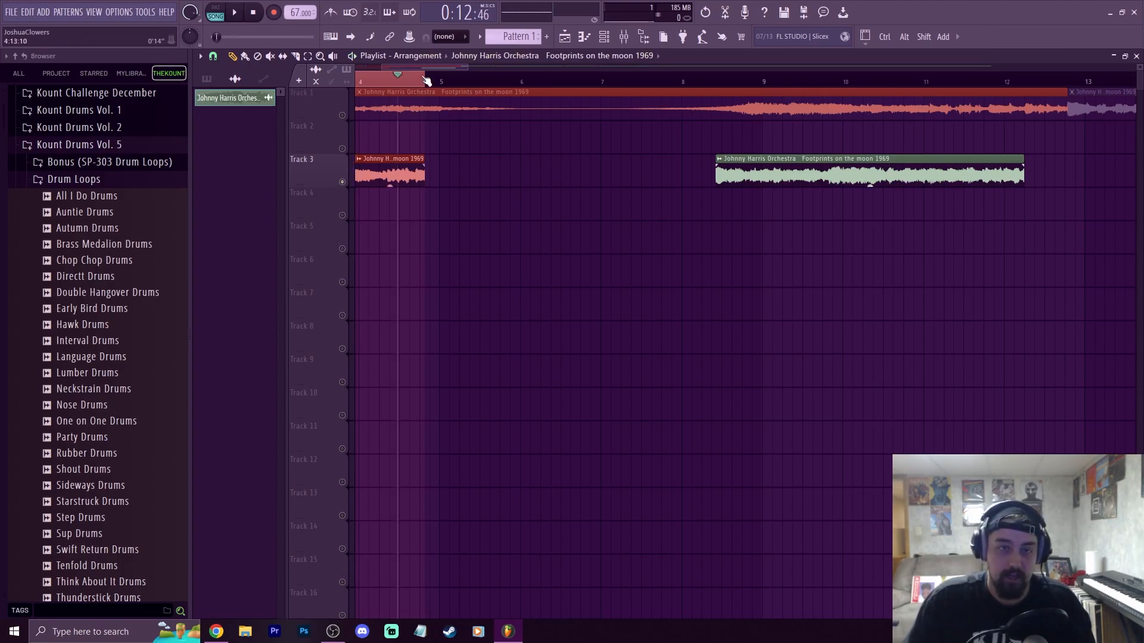
# Make the trimmed first loop on Track 3 unique as its own sample
pyautogui.moveTo(429, 65); pyautogui.dragTo(366, 84)
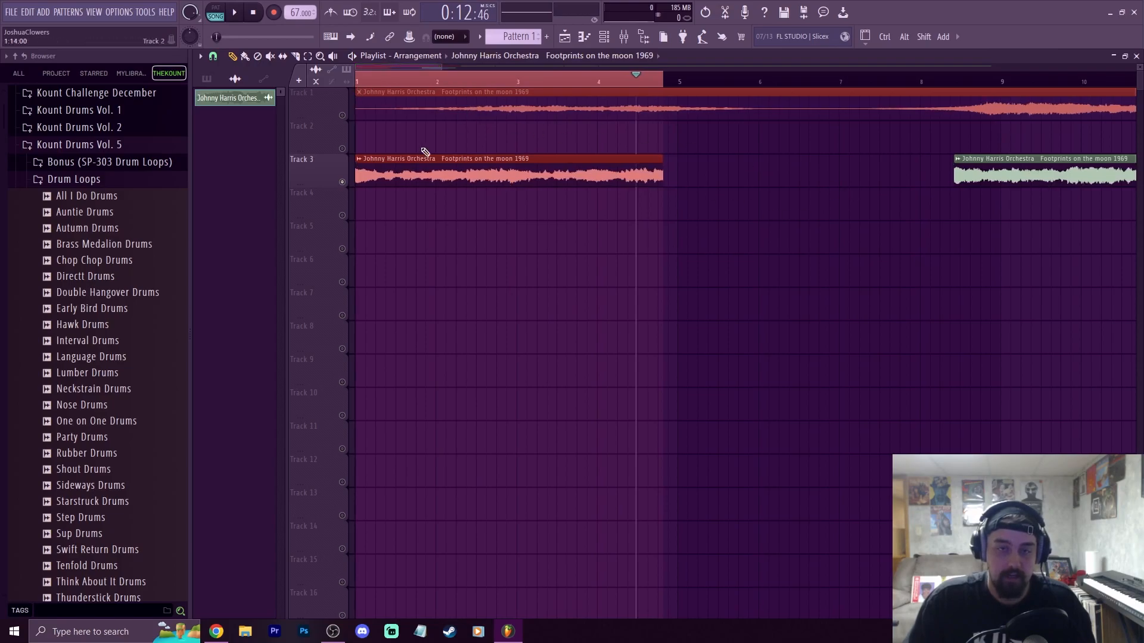
pyautogui.click(362, 160)
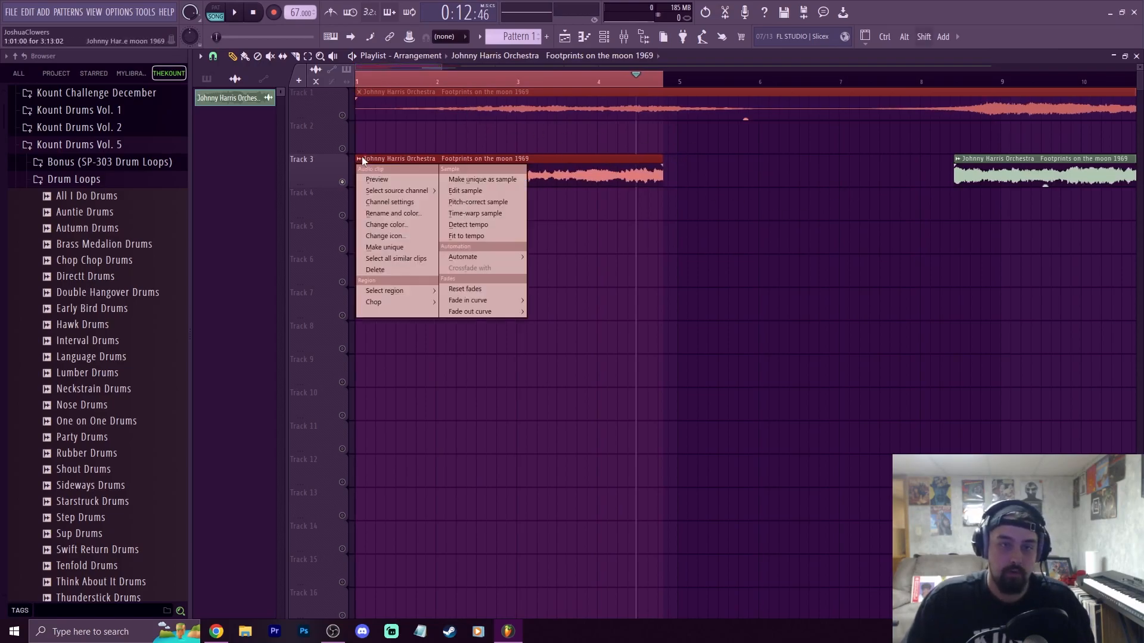
pyautogui.click(503, 180)
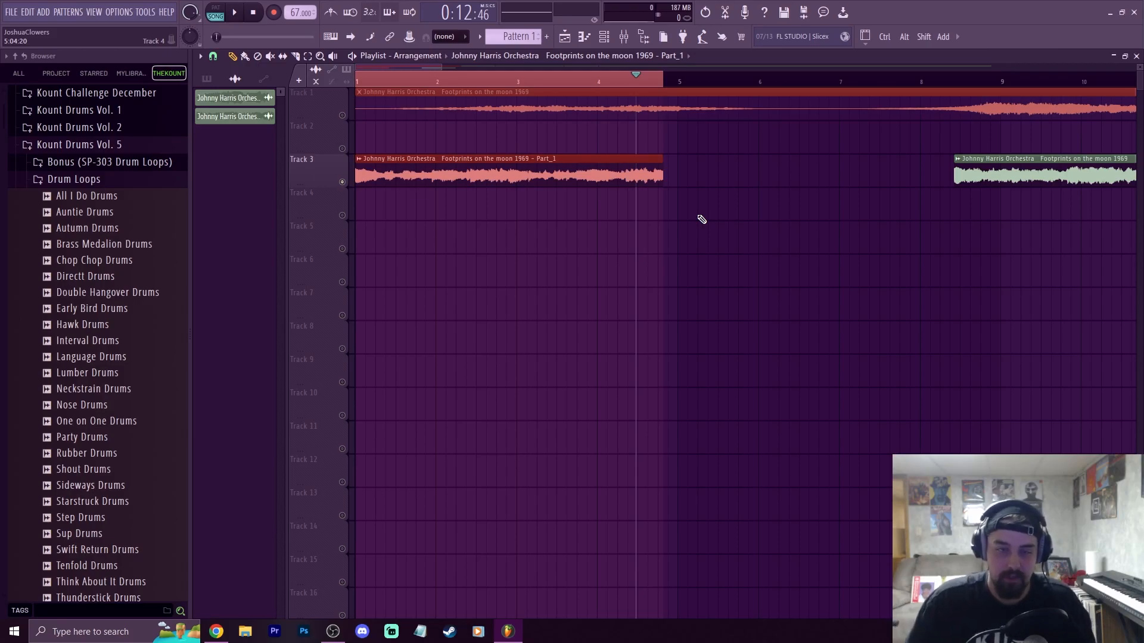
# Time-stretch the new first-loop sample in Stretch mode so it ends at bar 5, and set playlist snapping to none
pyautogui.doubleClick(617, 82)
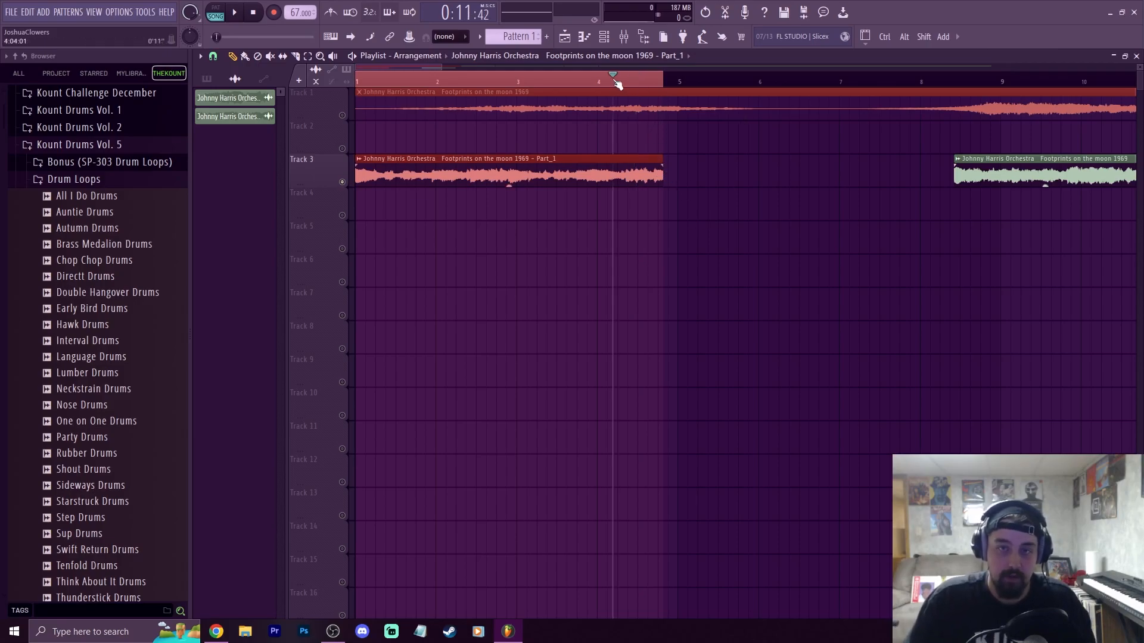
pyautogui.doubleClick(469, 177)
pyautogui.moveTo(469, 159); pyautogui.dragTo(479, 279)
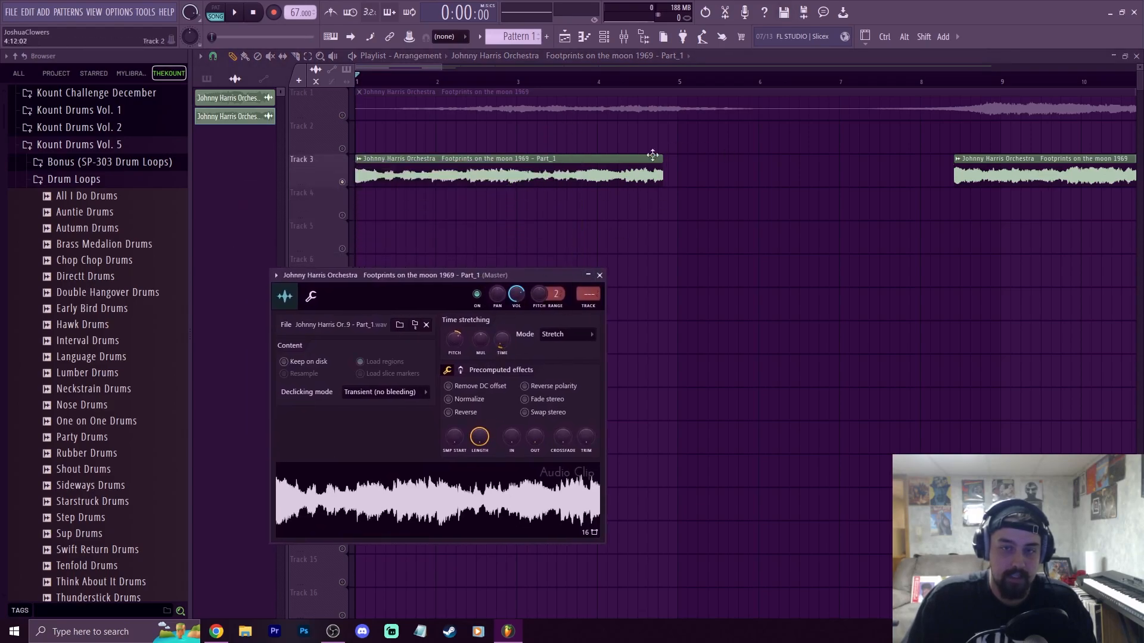
pyautogui.moveTo(662, 179)
pyautogui.mouseDown()
pyautogui.moveTo(703, 179)
pyautogui.moveTo(662, 178)
pyautogui.mouseUp()
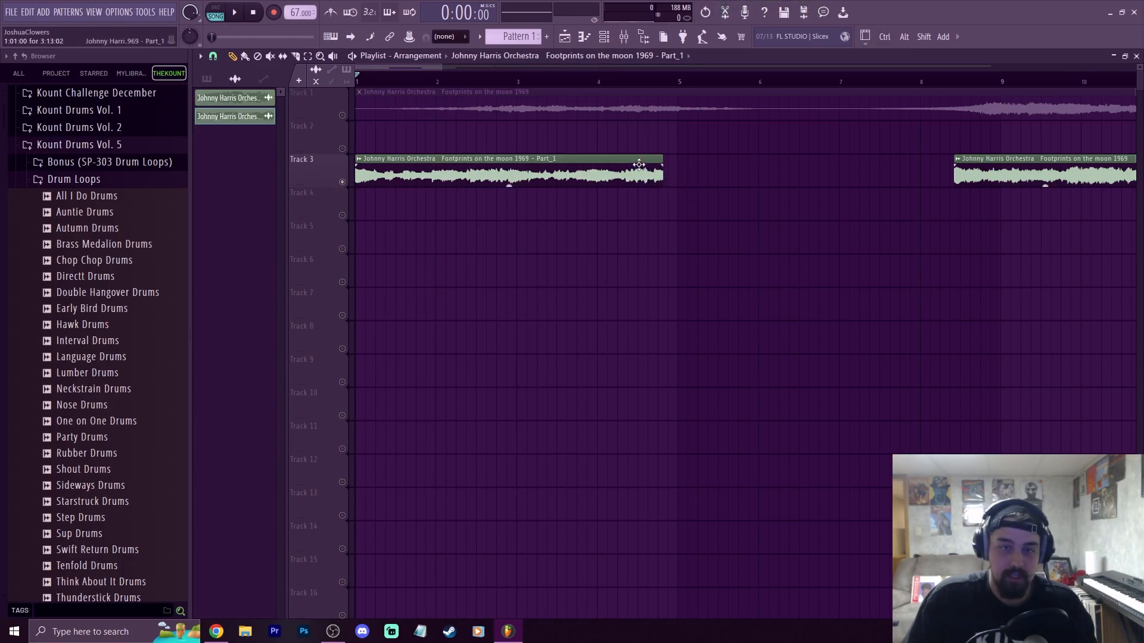
pyautogui.doubleClick(613, 176)
pyautogui.moveTo(505, 339); pyautogui.dragTo(505, 325)
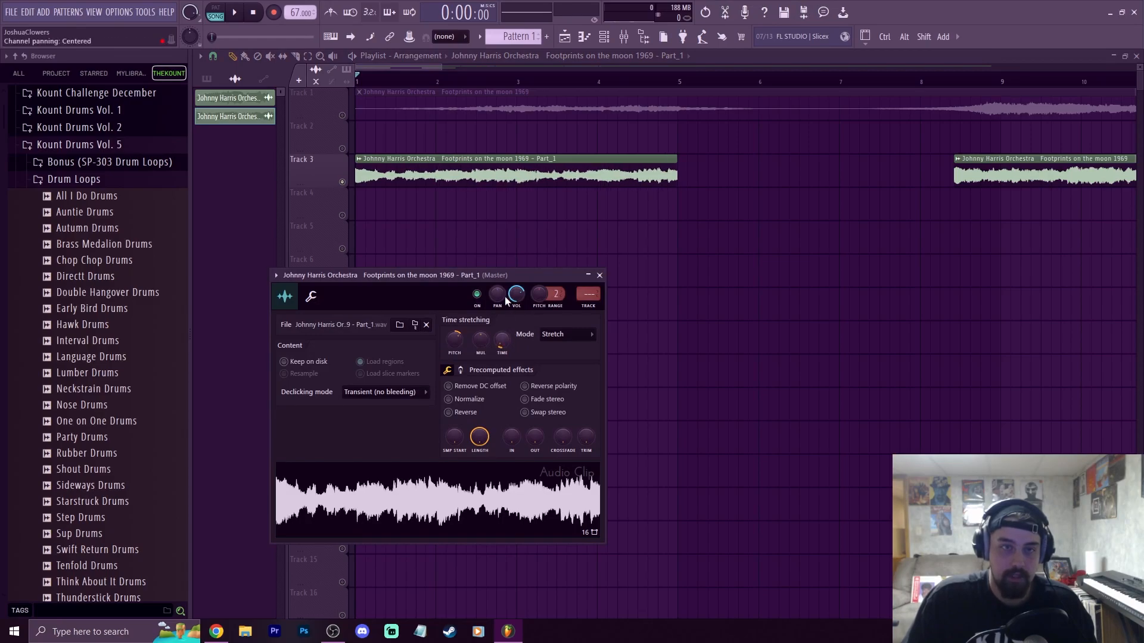
pyautogui.click(213, 56)
pyautogui.click(224, 112)
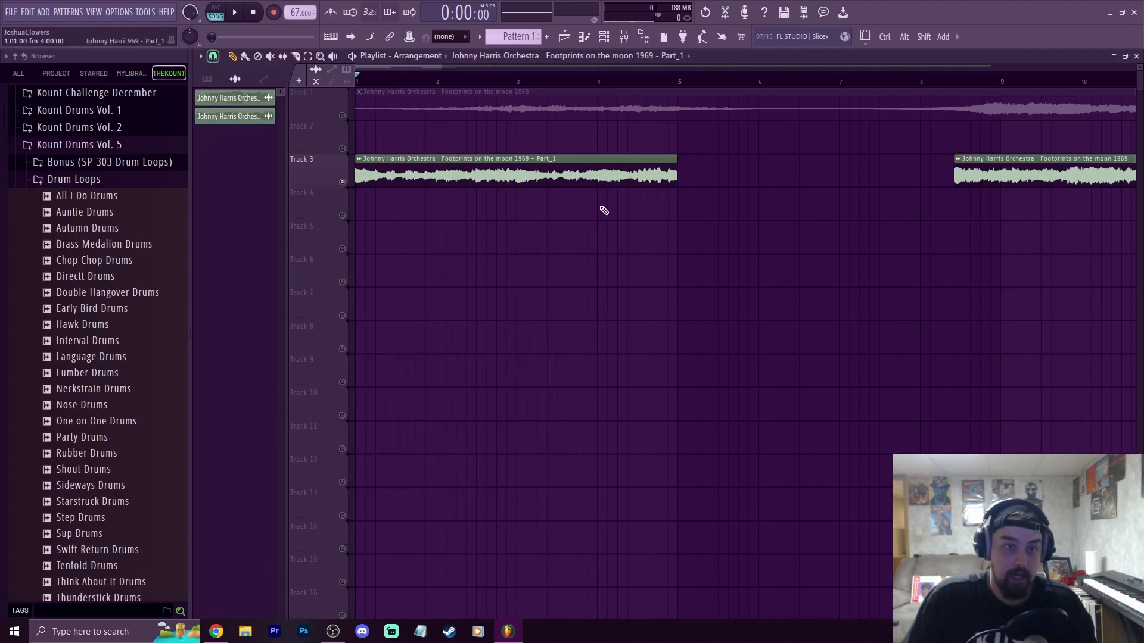
# Check the stretched loop's end against bar 5 and set the playback range from bar 1 to bar 5
pyautogui.scroll(2, 674, 88)
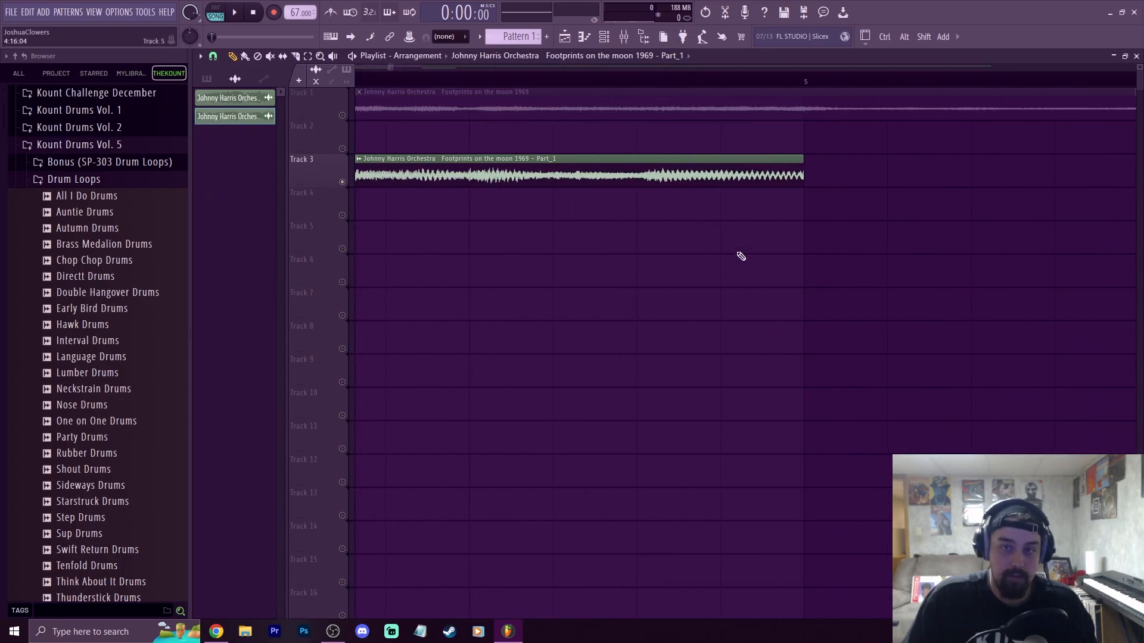
pyautogui.scroll(2, 820, 83)
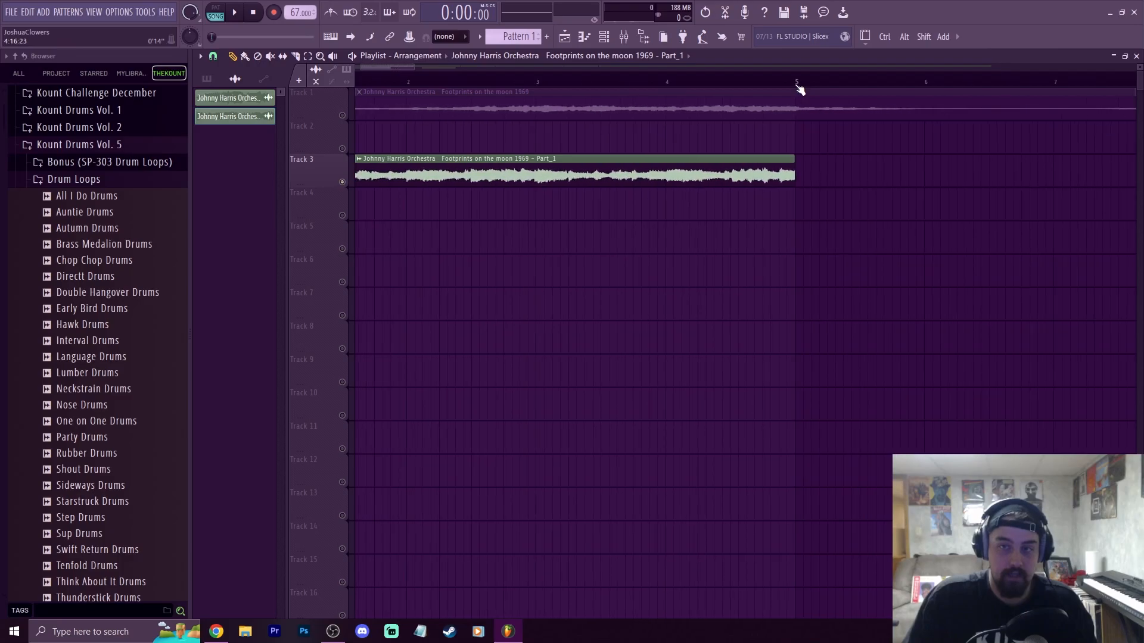
pyautogui.scroll(-2, 798, 89)
pyautogui.scroll(-1, 684, 92)
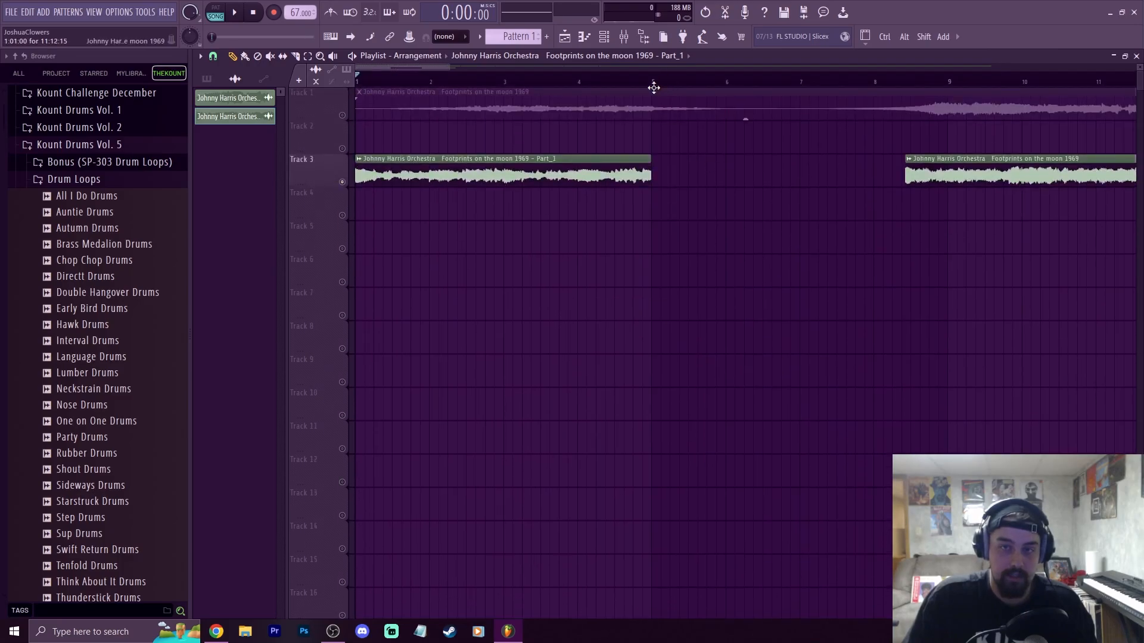
pyautogui.moveTo(655, 87); pyautogui.dragTo(356, 83)
pyautogui.press('space')
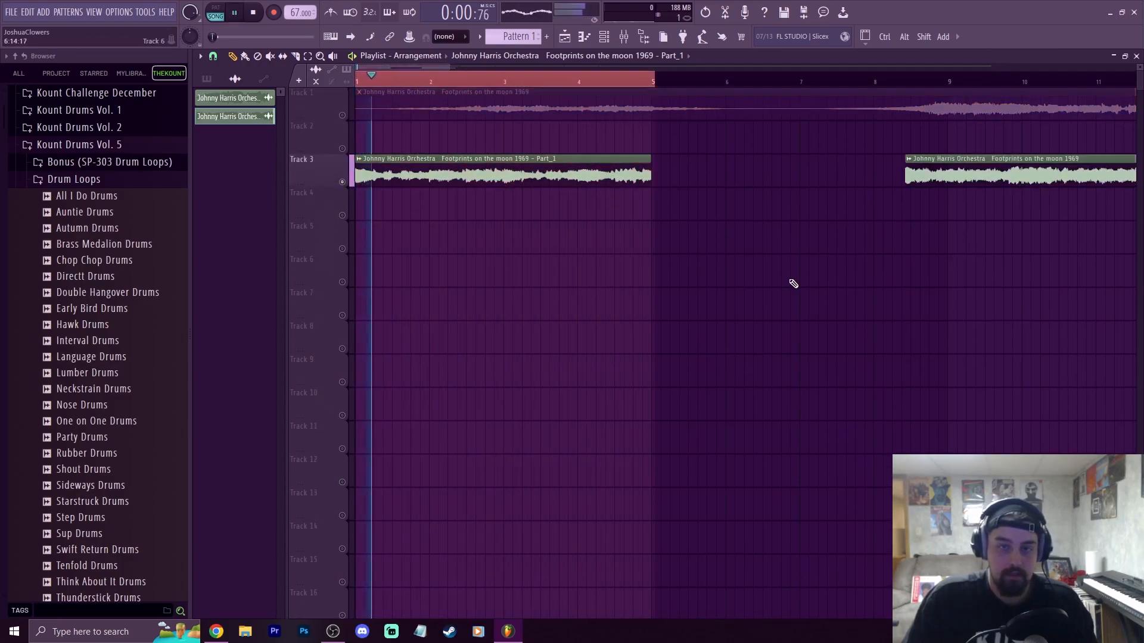
pyautogui.scroll(5, 657, 84)
pyautogui.moveTo(675, 84); pyautogui.dragTo(668, 86)
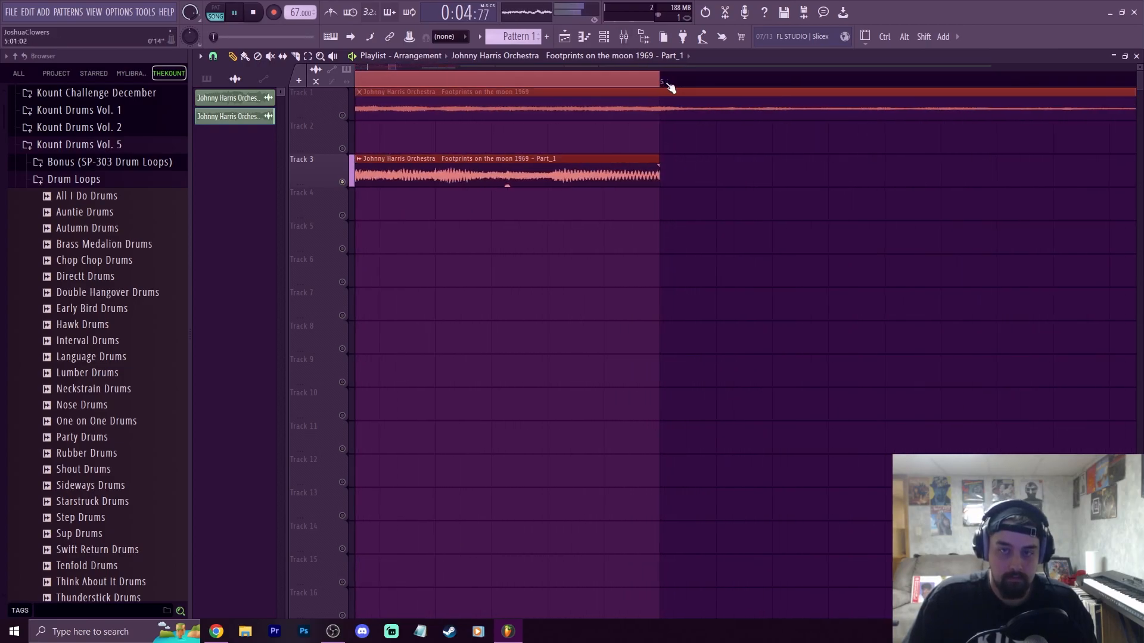
# Listen to the stretched first loop repeat, replaying it from bar 1 to check its timing
pyautogui.scroll(-4, 669, 84)
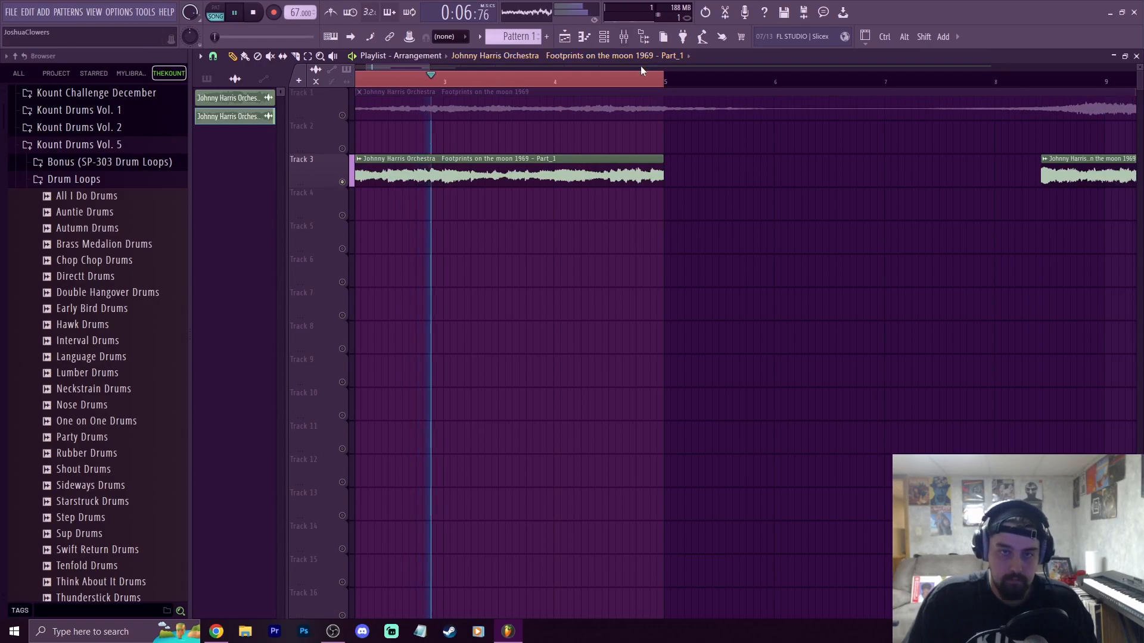
pyautogui.scroll(-3, 636, 82)
pyautogui.scroll(-2, 637, 83)
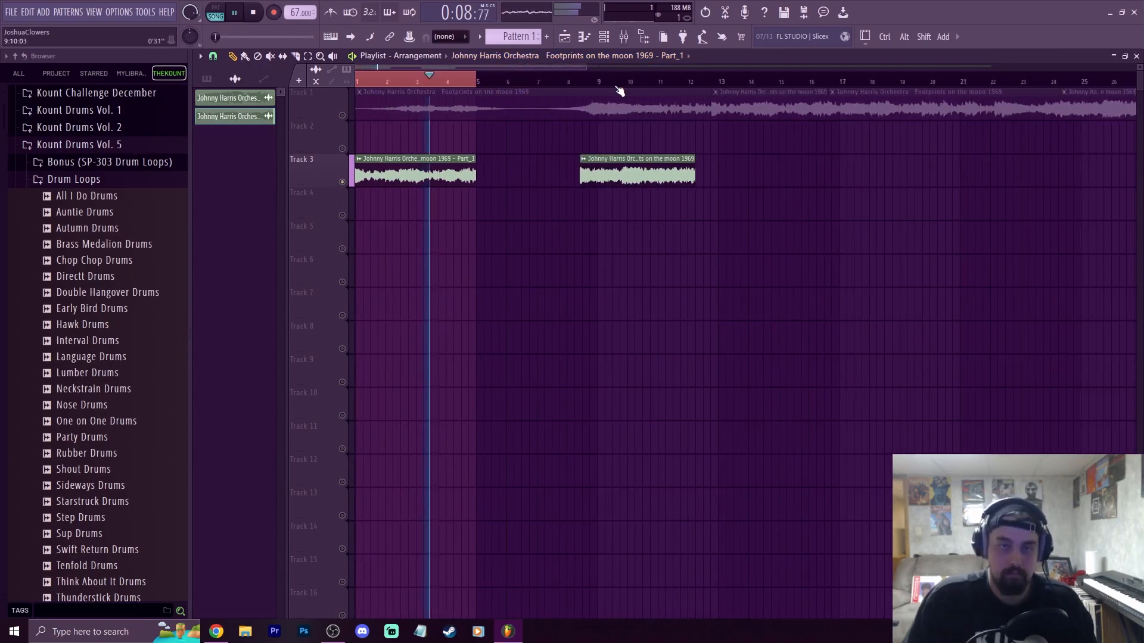
pyautogui.press('space')
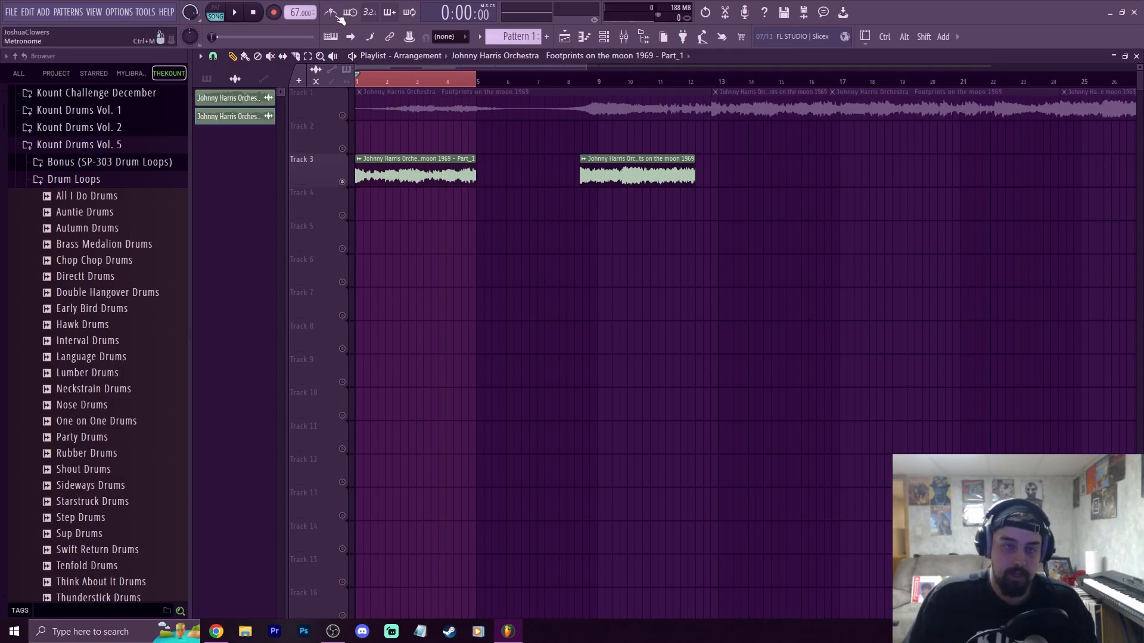
pyautogui.press('space')
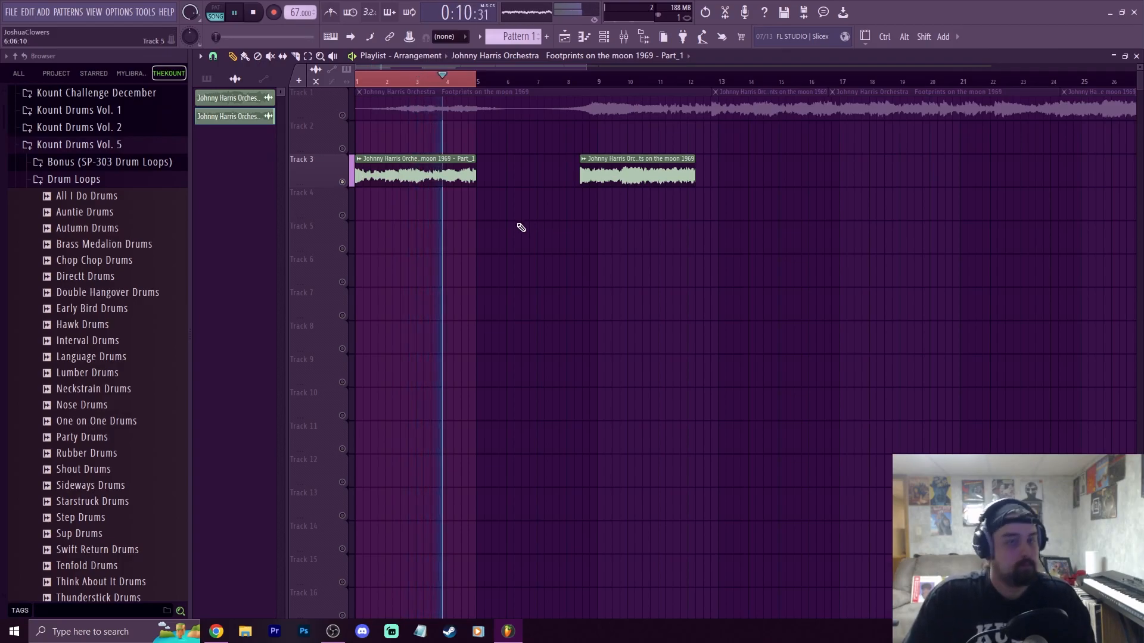
pyautogui.press('space')
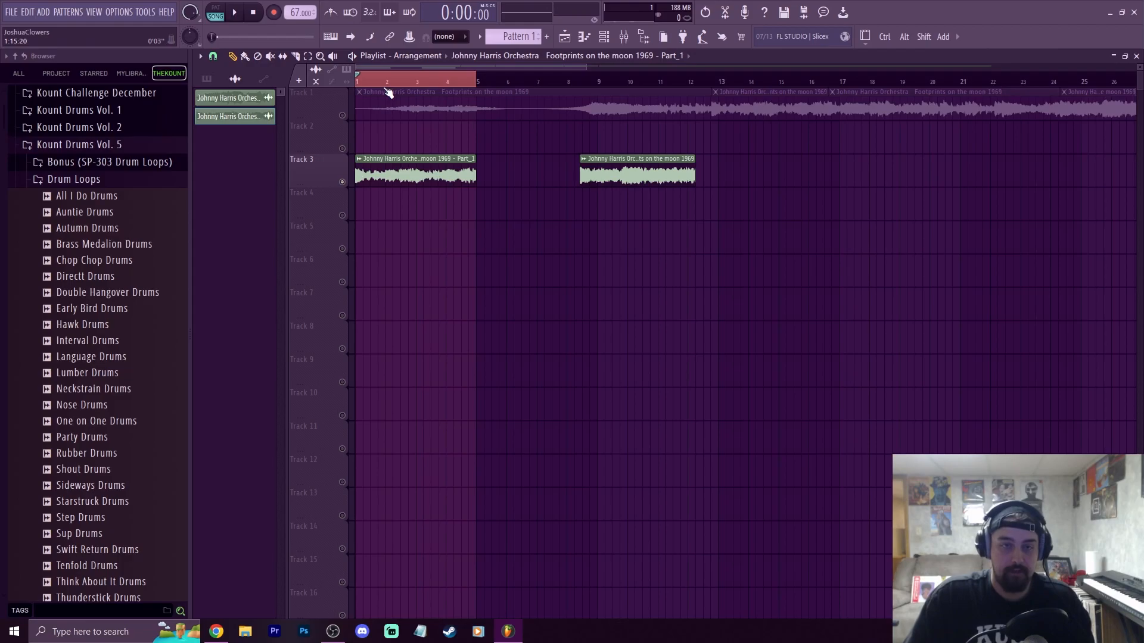
# Clear the time selection, move the second loop to bar 1 on Track 4 and solo that track
pyautogui.doubleClick(405, 81)
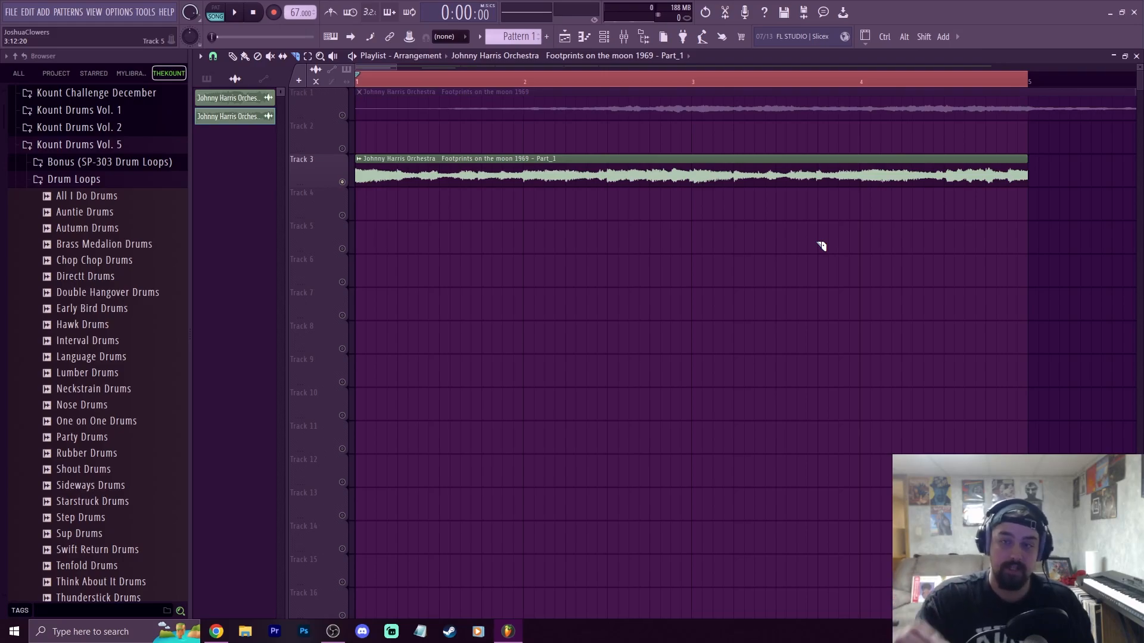
pyautogui.scroll(-5, 663, 91)
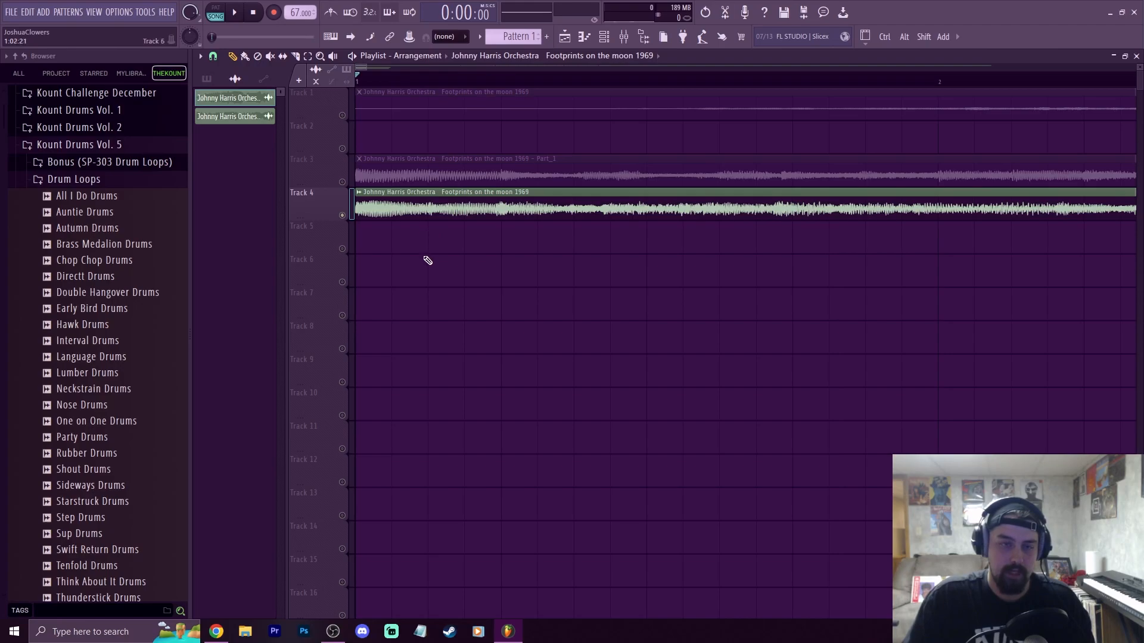
# Audition the very start of the second loop on Track 4 several times to check where it begins
pyautogui.scroll(4, 404, 78)
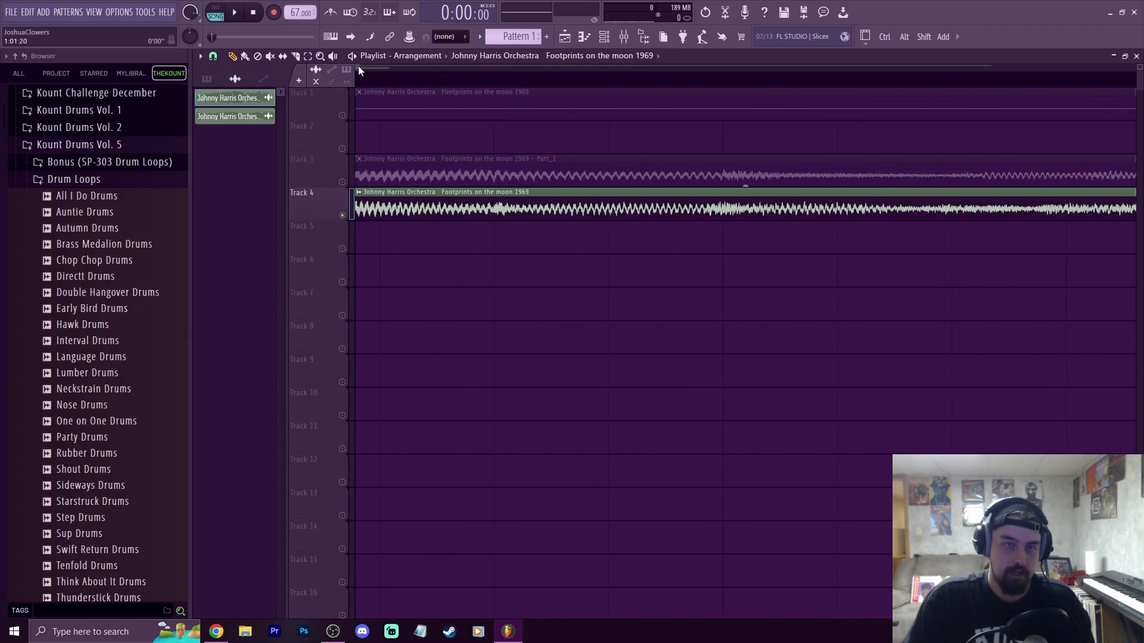
pyautogui.scroll(2, 354, 68)
pyautogui.press('space')
pyautogui.press('space')
pyautogui.press('space')
pyautogui.press('space')
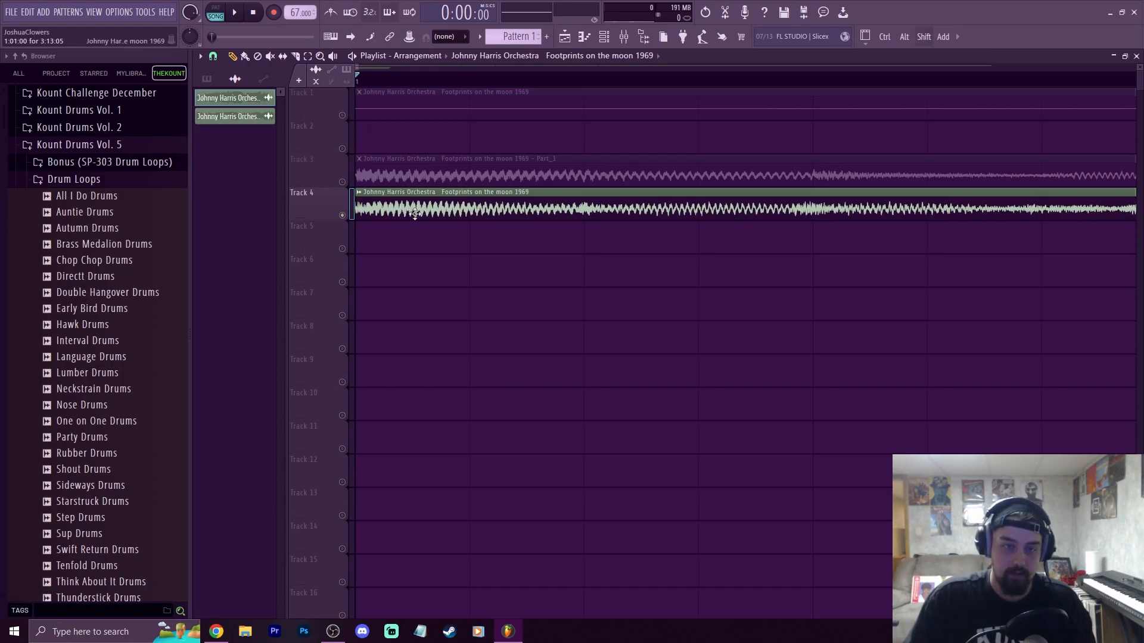
pyautogui.press('space')
pyautogui.press('space')
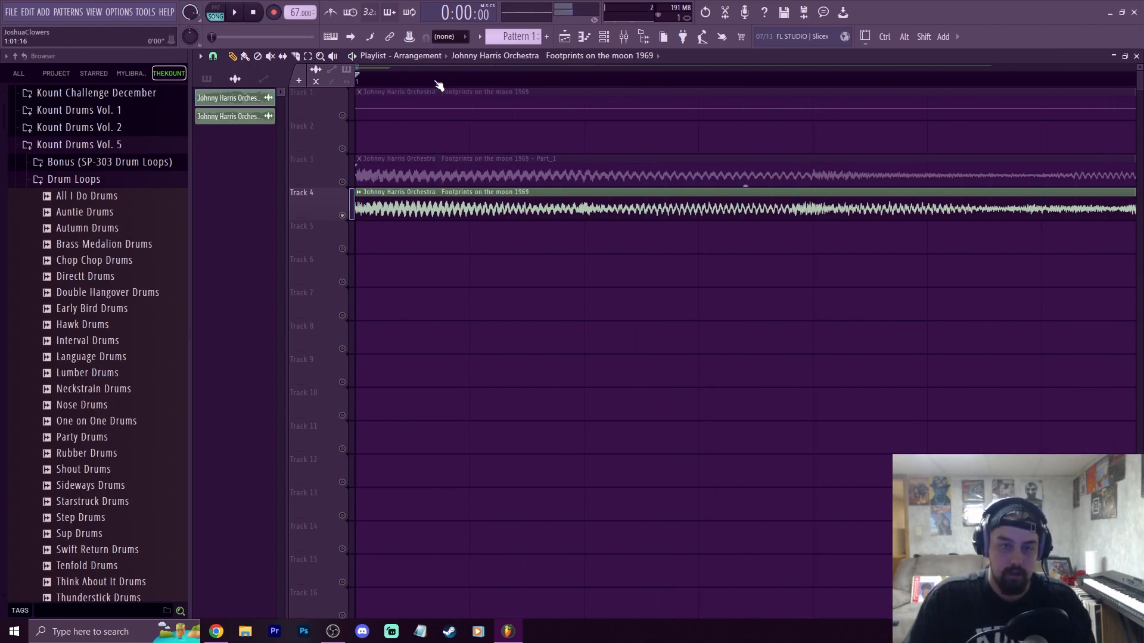
# Audition the end of the second loop on Track 4 just before bar 5 to locate its cut point
pyautogui.scroll(-3, 427, 83)
pyautogui.scroll(-2, 427, 82)
pyautogui.click(583, 81)
pyautogui.scroll(3, 621, 83)
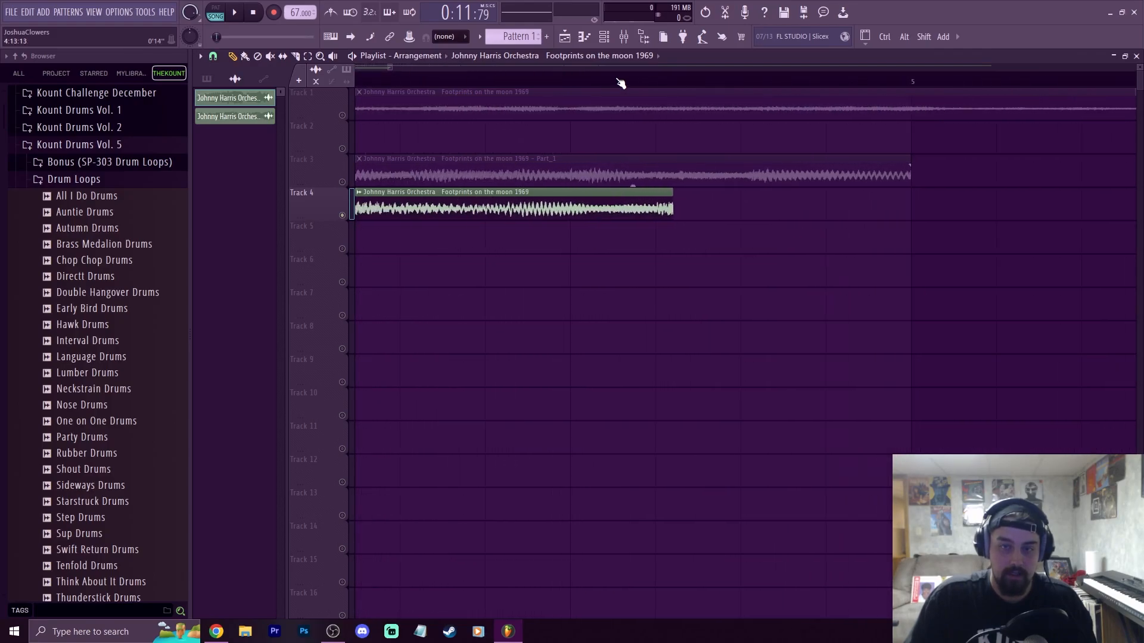
pyautogui.click(574, 81)
pyautogui.click(217, 59)
pyautogui.click(217, 59)
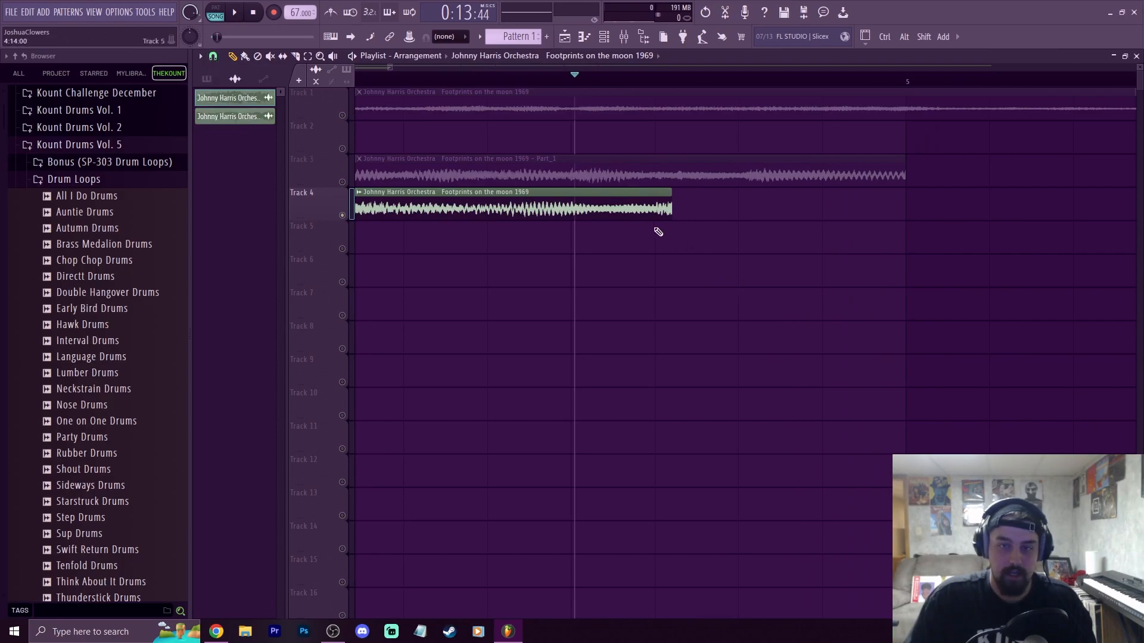
# Recheck the second loop's ending by ear and trim the Track 4 clip to a length of 3:13:00
pyautogui.press('space')
pyautogui.press('space')
pyautogui.scroll(-1, 380, 79)
pyautogui.click(378, 78)
pyautogui.press('space')
pyautogui.press('space')
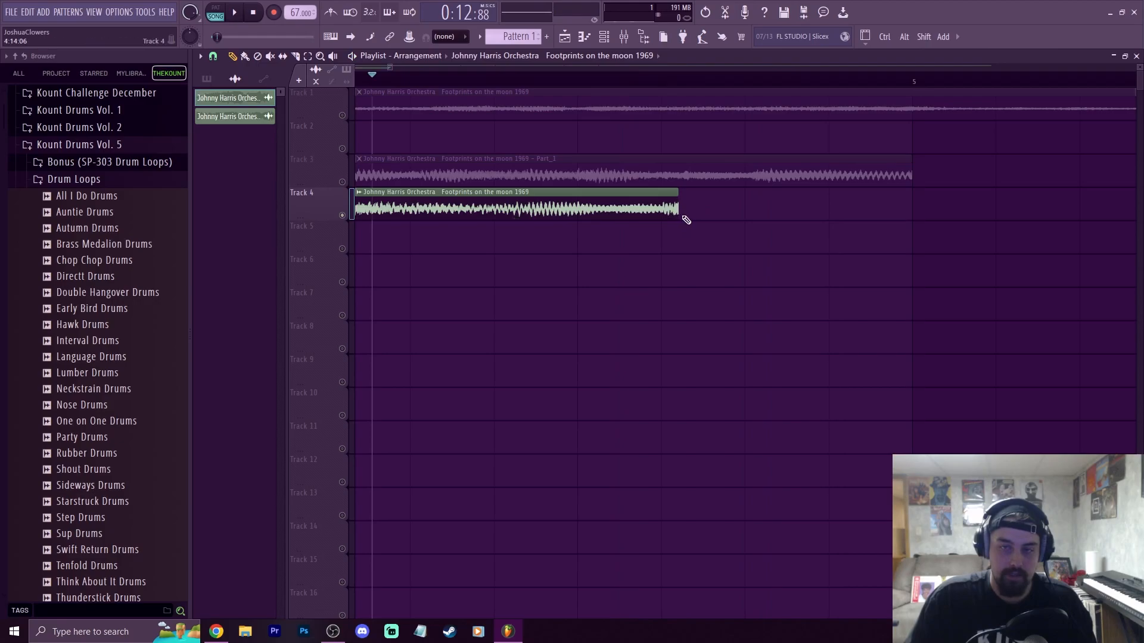
pyautogui.moveTo(682, 218); pyautogui.dragTo(666, 221)
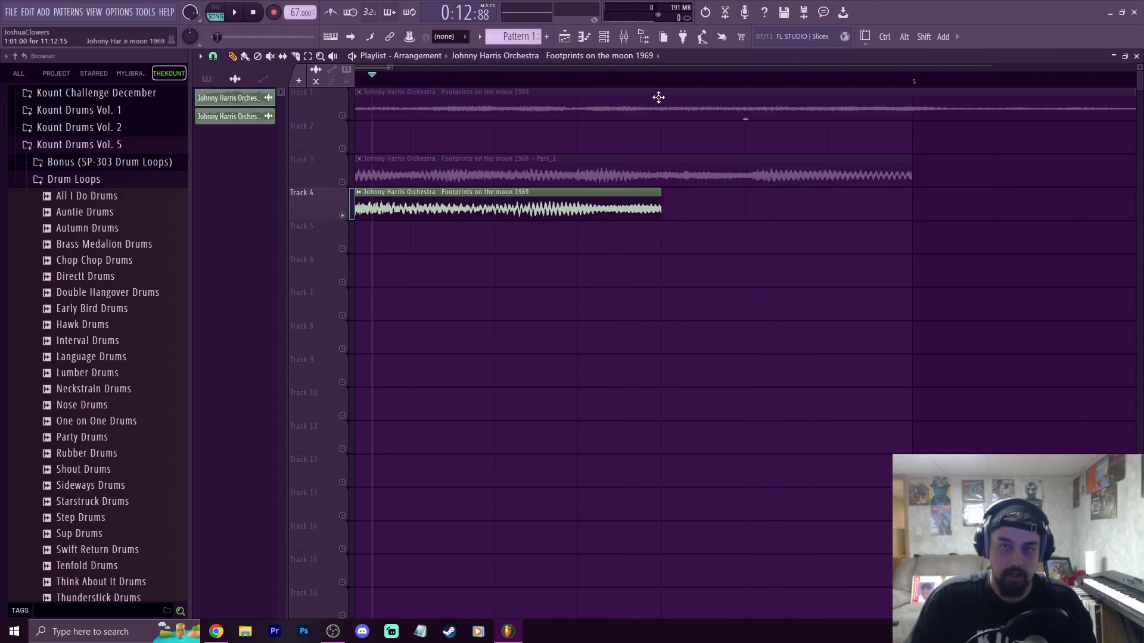
# Set the playback range over the trimmed second loop from bar 1 to its end and listen to it repeat
pyautogui.scroll(-2, 665, 92)
pyautogui.moveTo(662, 88); pyautogui.dragTo(1, 87)
pyautogui.press('space')
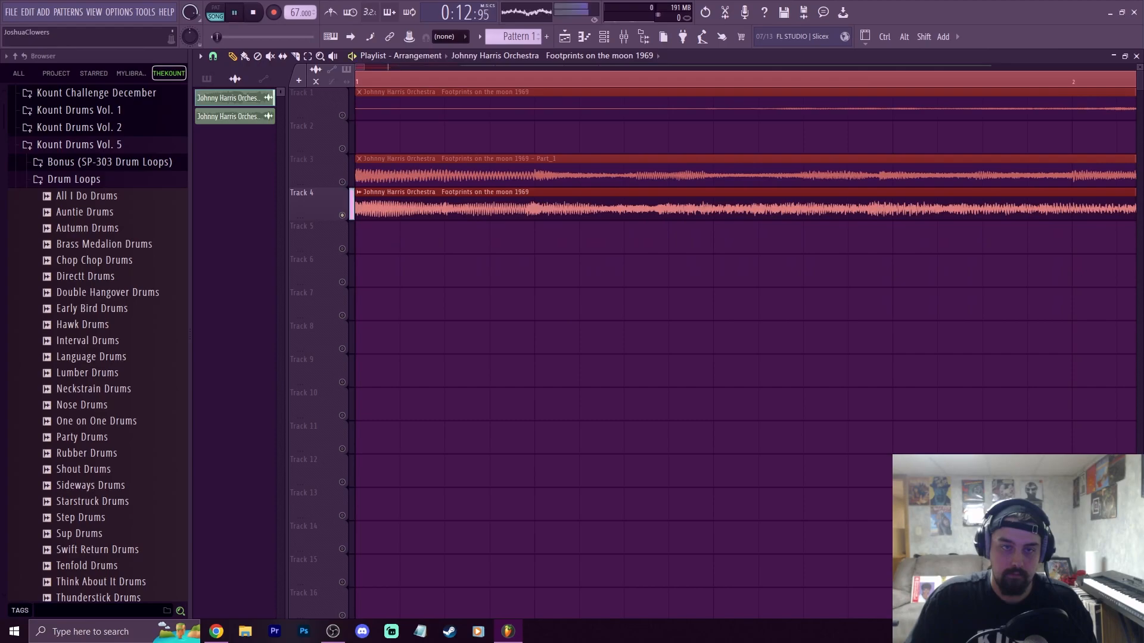
pyautogui.scroll(-7, 440, 86)
pyautogui.press('space')
pyautogui.scroll(-4, 566, 81)
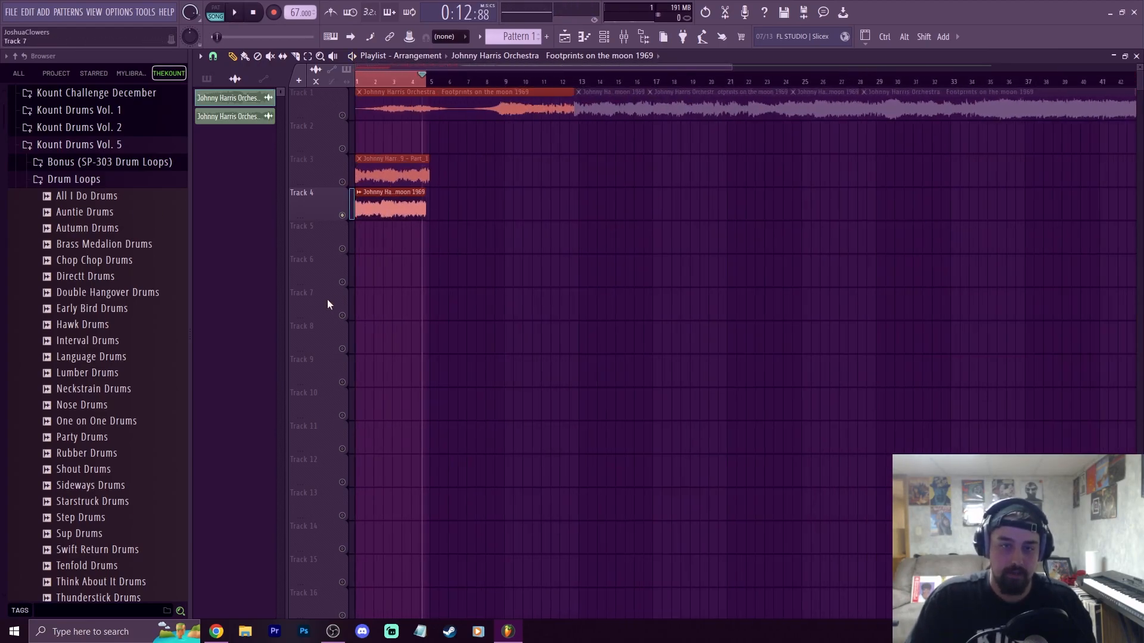
# Make the trimmed Track 4 loop unique as a sample and set its time stretch to 4:00:00
pyautogui.click(360, 193)
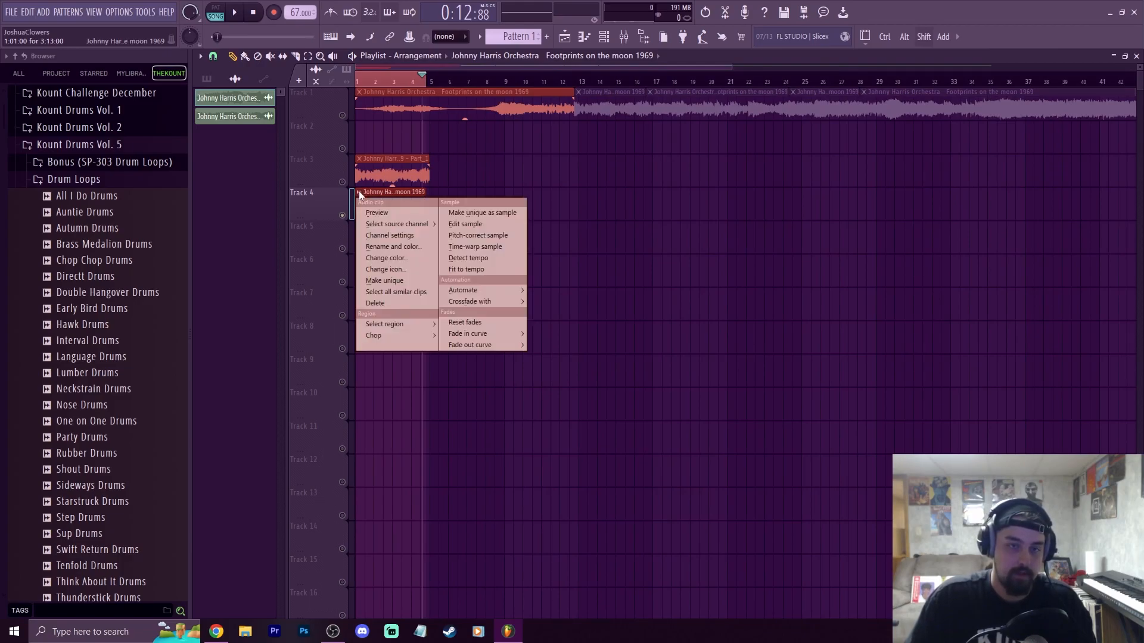
pyautogui.click(466, 218)
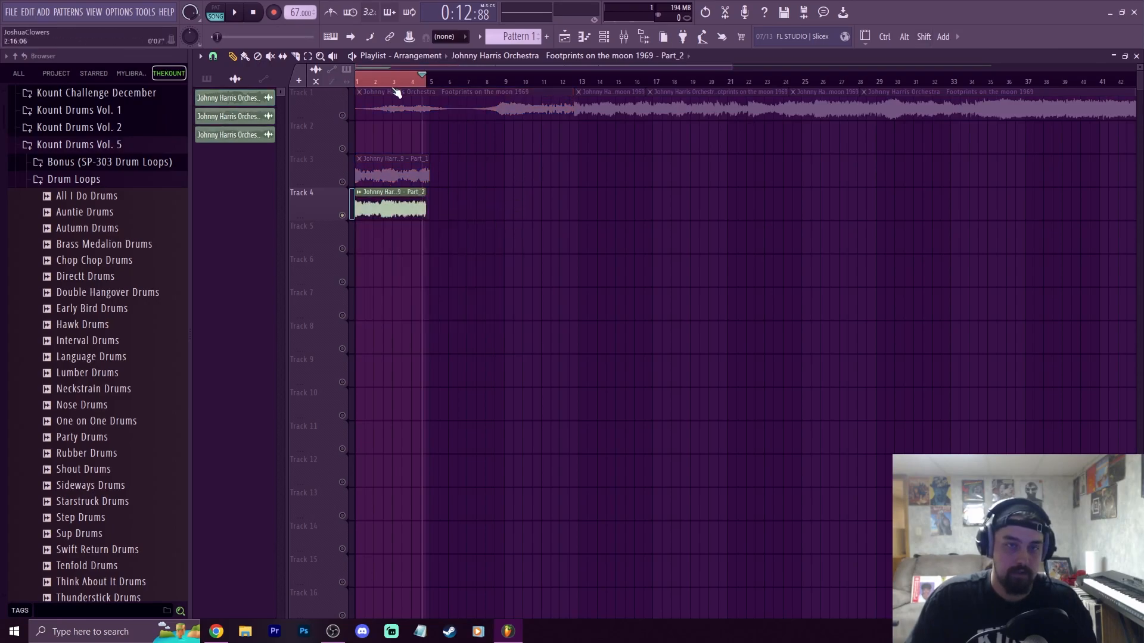
pyautogui.scroll(4, 392, 84)
pyautogui.moveTo(384, 68); pyautogui.dragTo(373, 69)
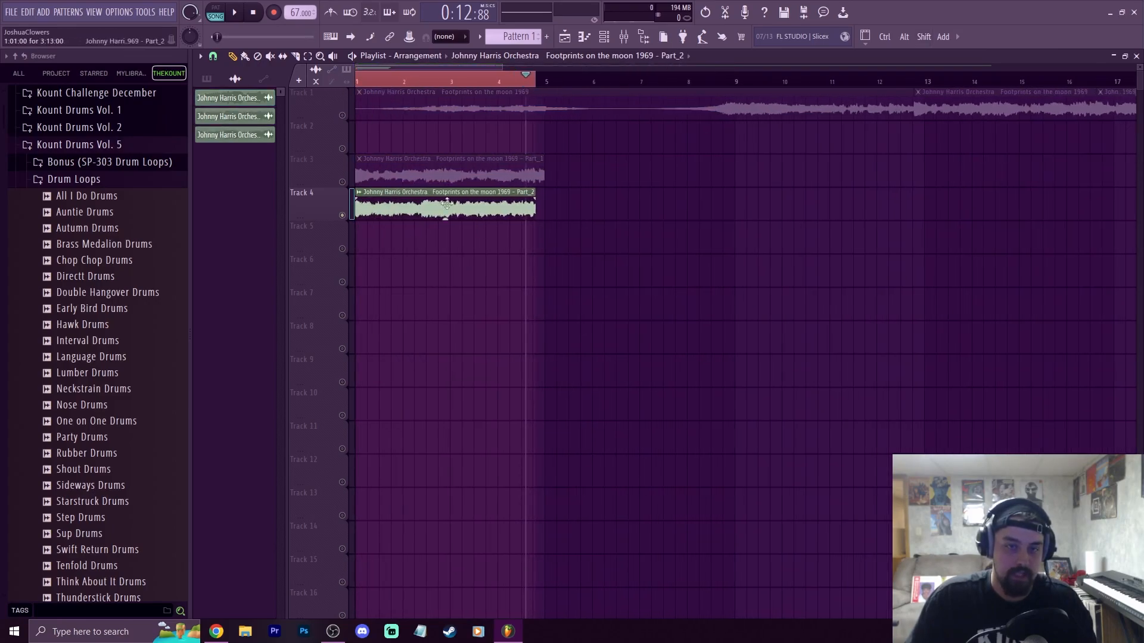
pyautogui.moveTo(531, 211); pyautogui.dragTo(548, 210)
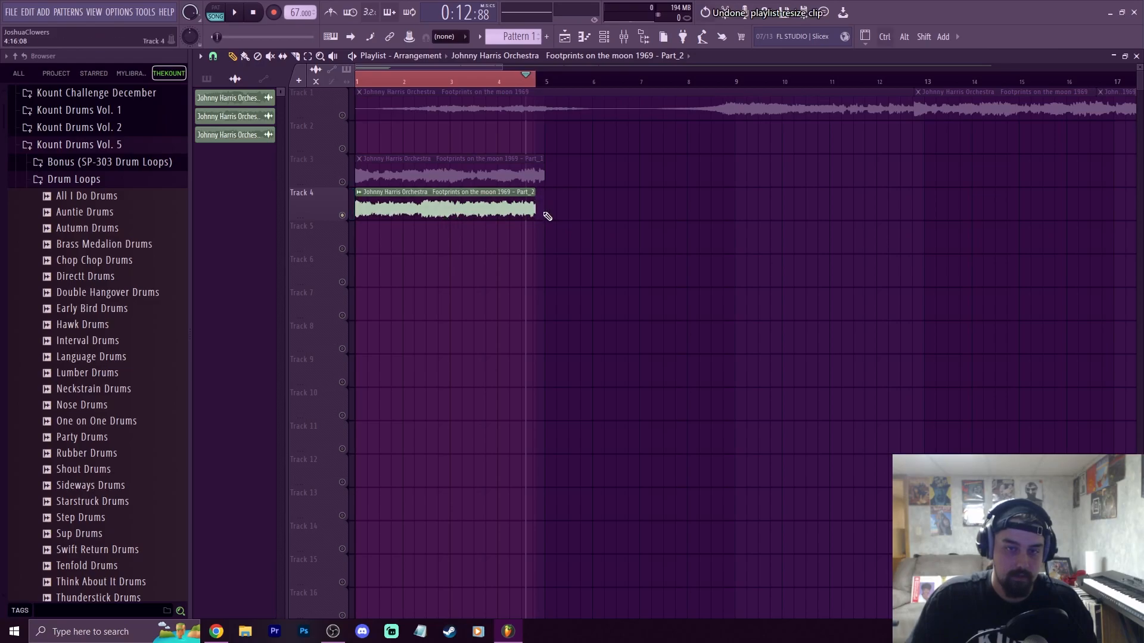
pyautogui.doubleClick(470, 201)
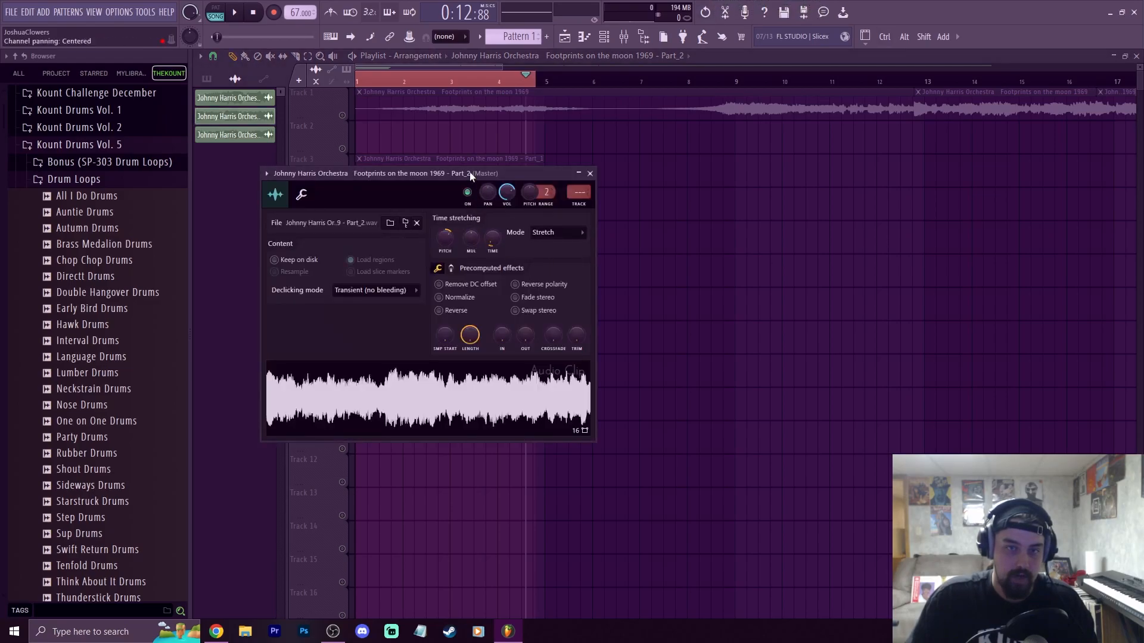
pyautogui.moveTo(470, 173); pyautogui.dragTo(462, 268)
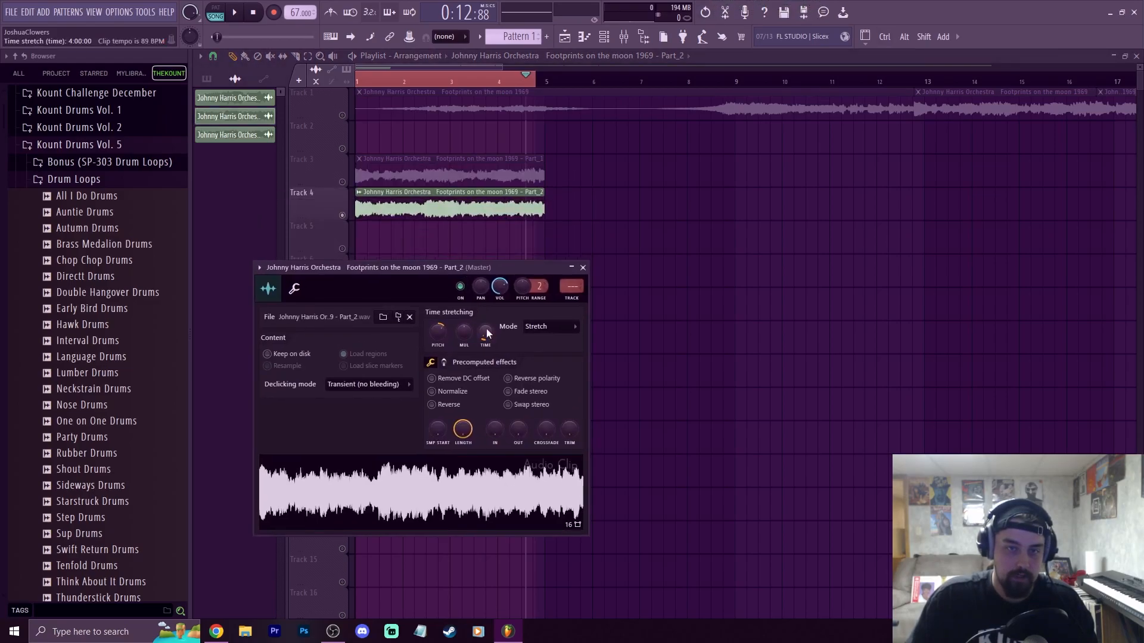
# Clear the time selection and audition the end of the stretched second loop near bar 5
pyautogui.click(536, 84)
pyautogui.click(455, 83)
pyautogui.press('space')
pyautogui.press('space')
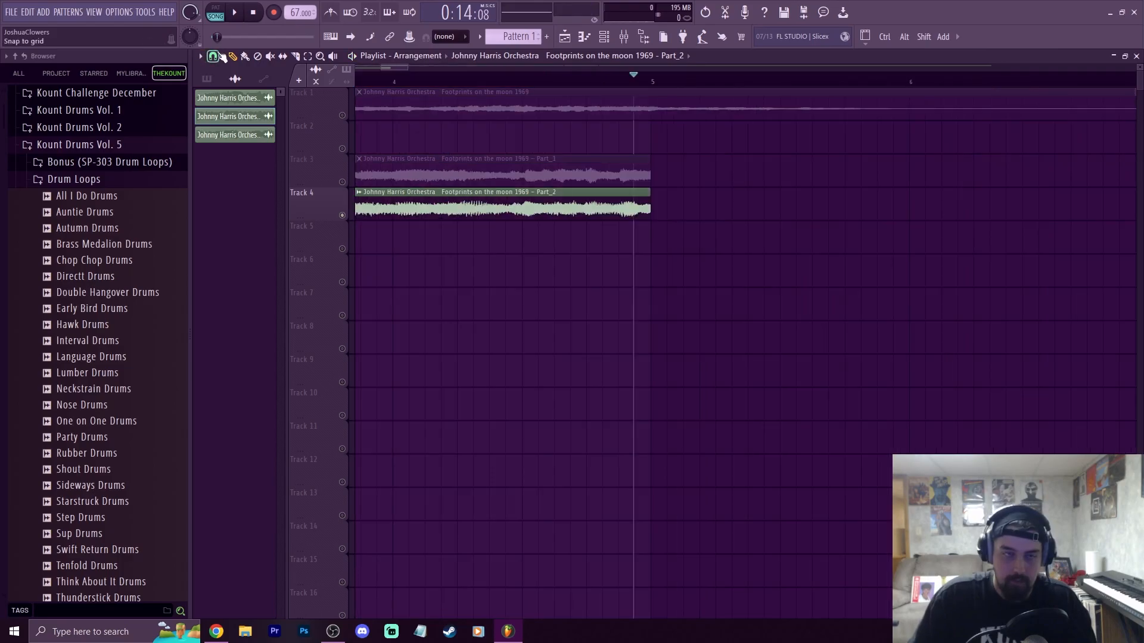
# Set the playlist's grid snapping to Line and the playback range from bar 1 to bar 5
pyautogui.click(221, 55)
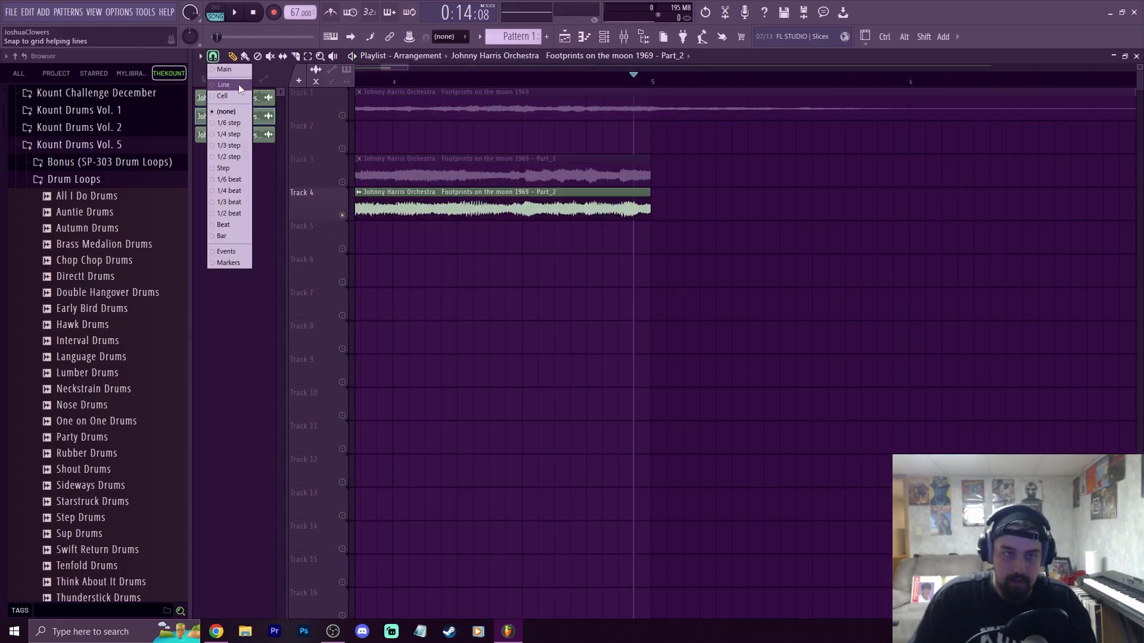
pyautogui.click(240, 88)
pyautogui.scroll(-4, 690, 86)
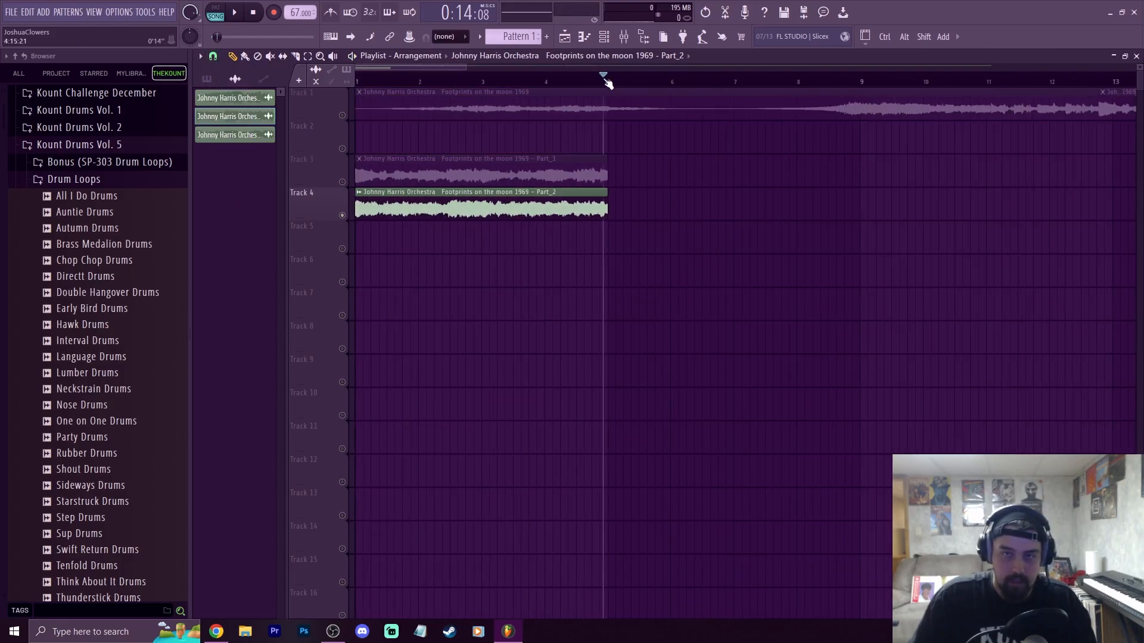
pyautogui.moveTo(614, 83); pyautogui.dragTo(81, 131)
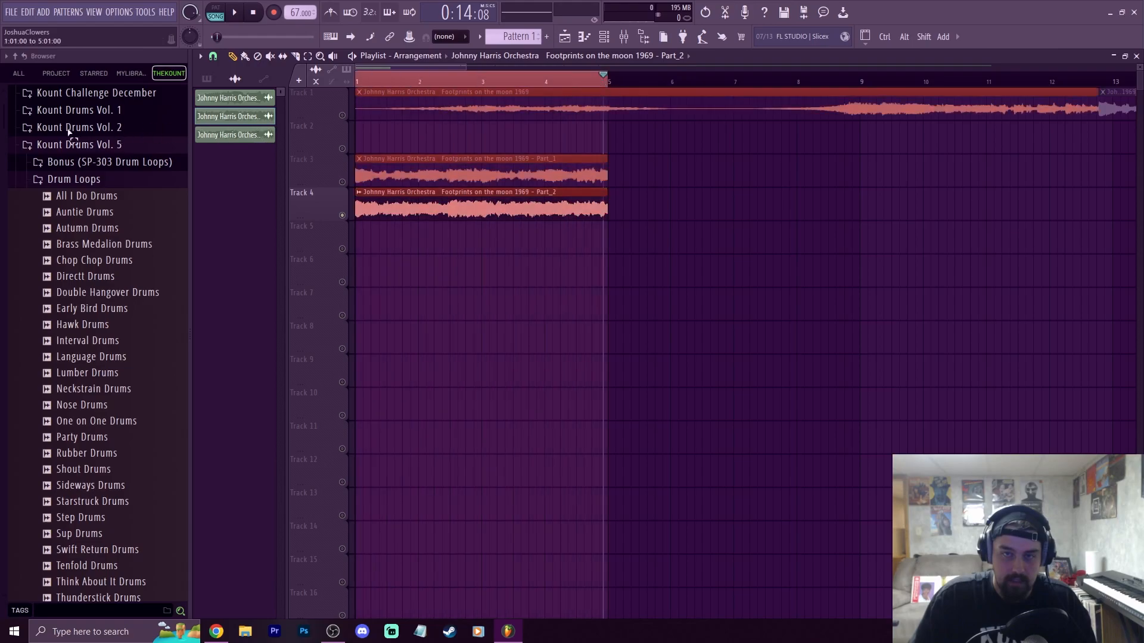
# Listen to the stretched second loop repeat within the bar 1 to bar 5 range to check its timing
pyautogui.click(547, 84)
pyautogui.click(723, 245)
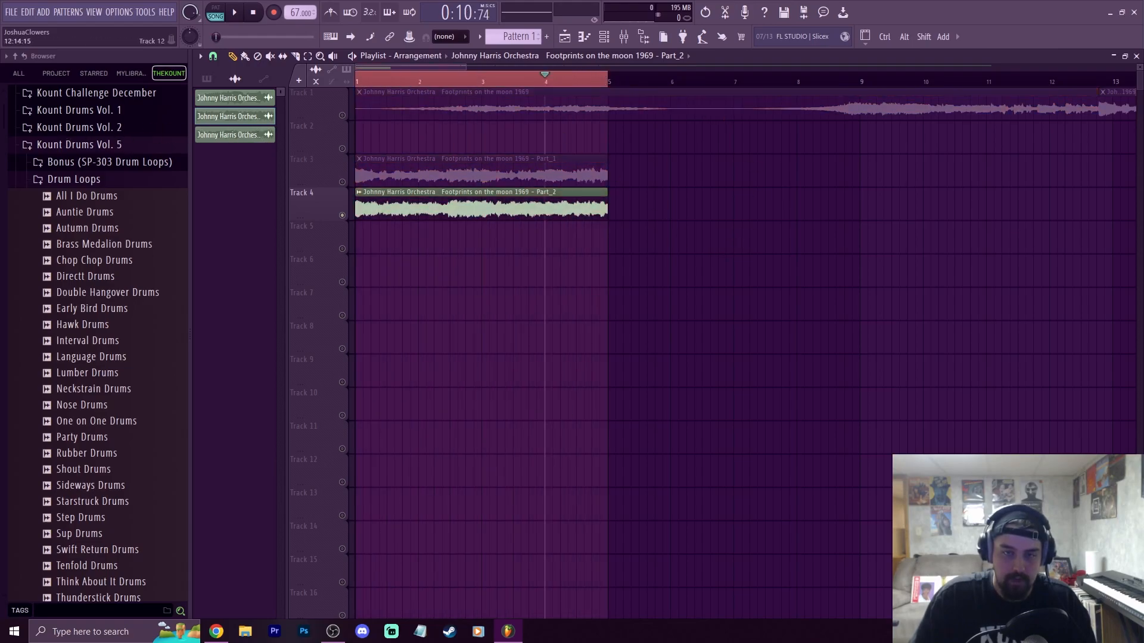
pyautogui.press('space')
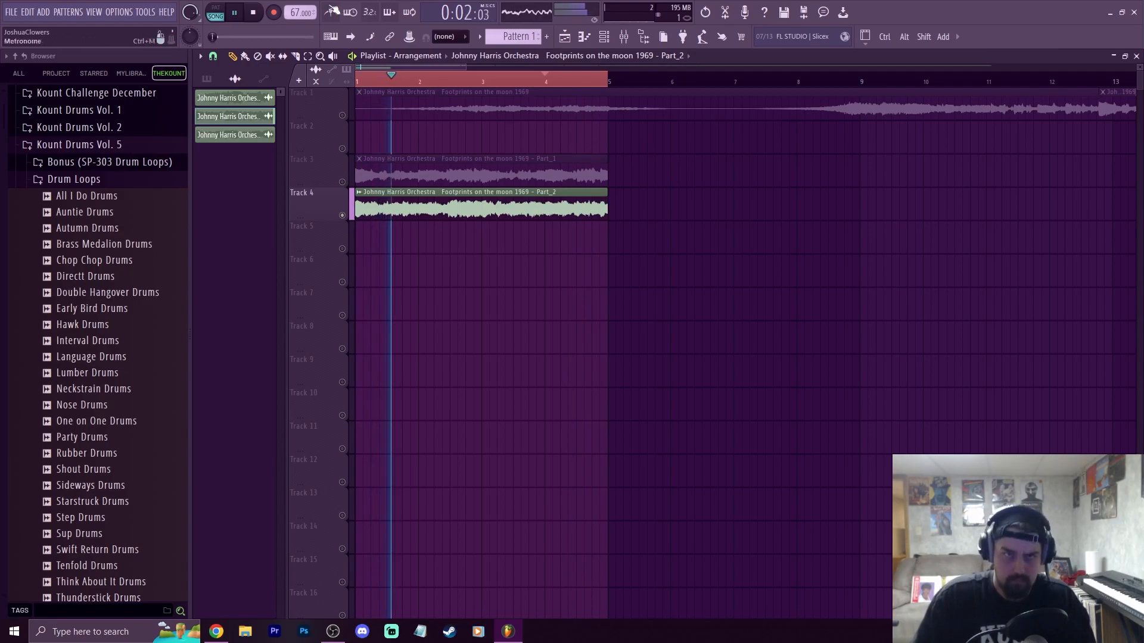
pyautogui.press('space')
# Move the second loop to bar 5 on Track 3, right after the first loop, and solo that track for playback
pyautogui.moveTo(523, 205); pyautogui.dragTo(759, 193)
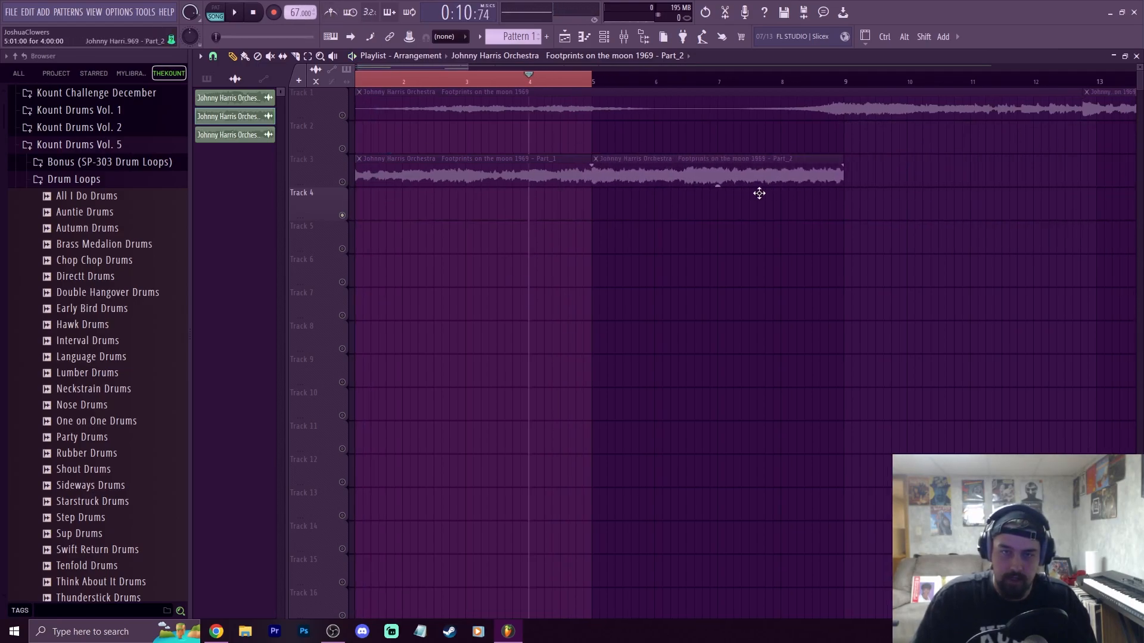
pyautogui.click(343, 182)
pyautogui.press('space')
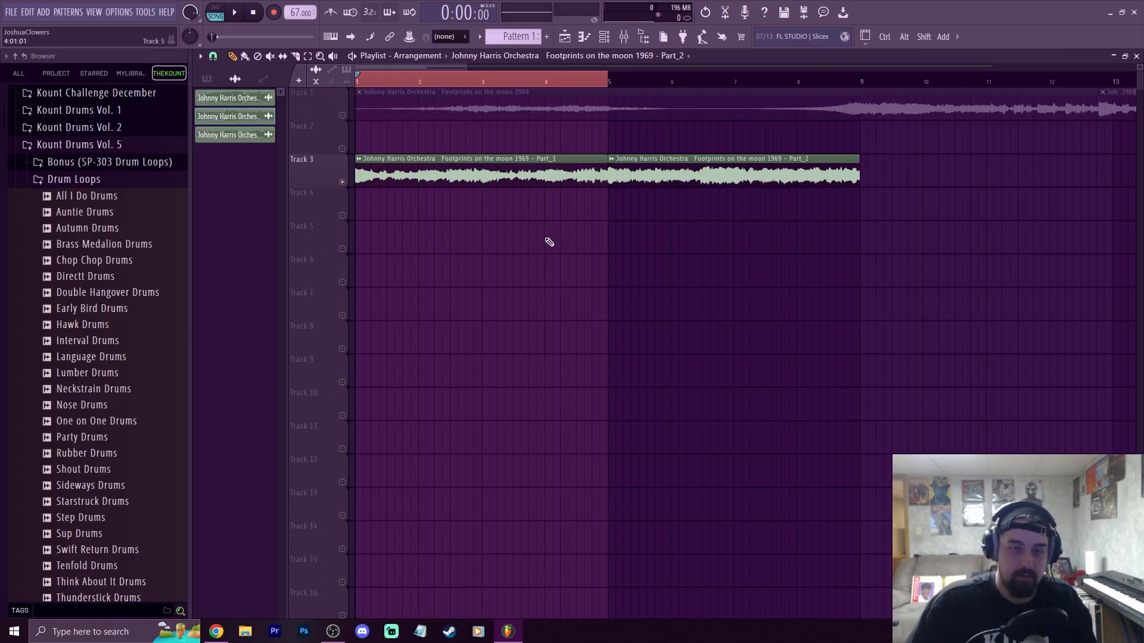
pyautogui.press('space')
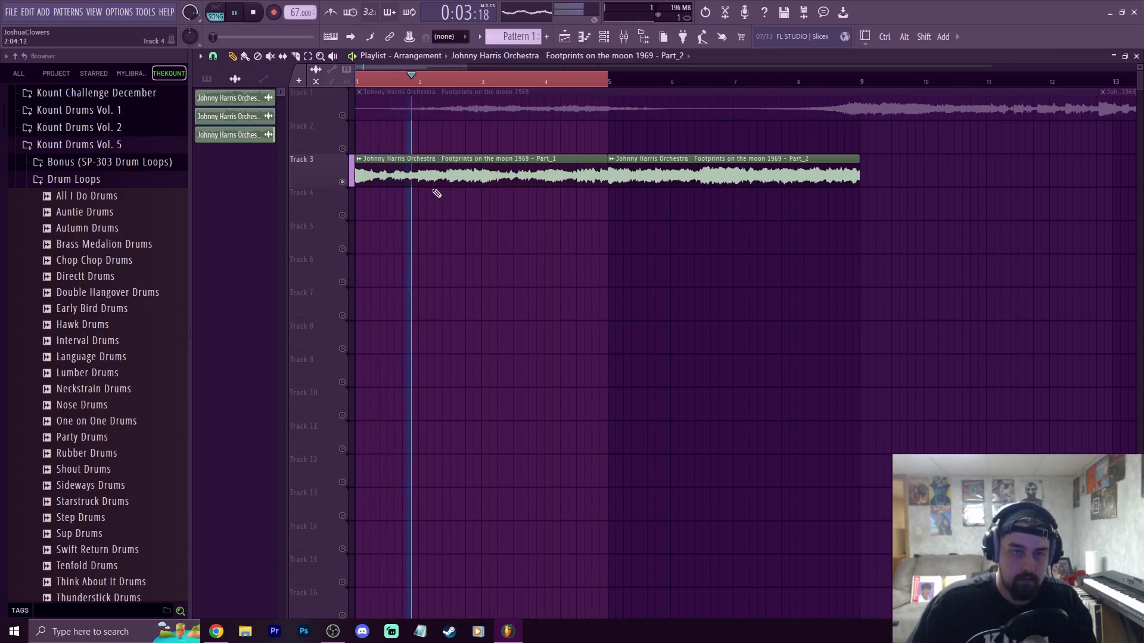
pyautogui.press('space')
# Slice the first loop at 1:09 and bar 2 and replace the middle slice with a copy of the opening slice
pyautogui.hotkey('ctrl', 'z')
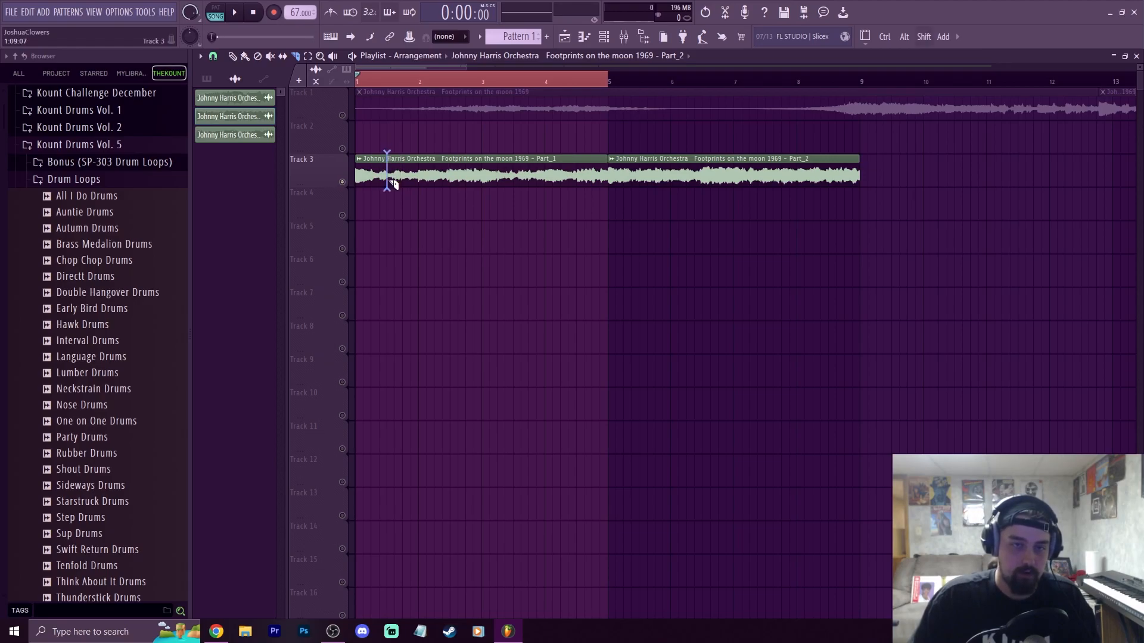
pyautogui.moveTo(420, 182); pyautogui.dragTo(428, 203)
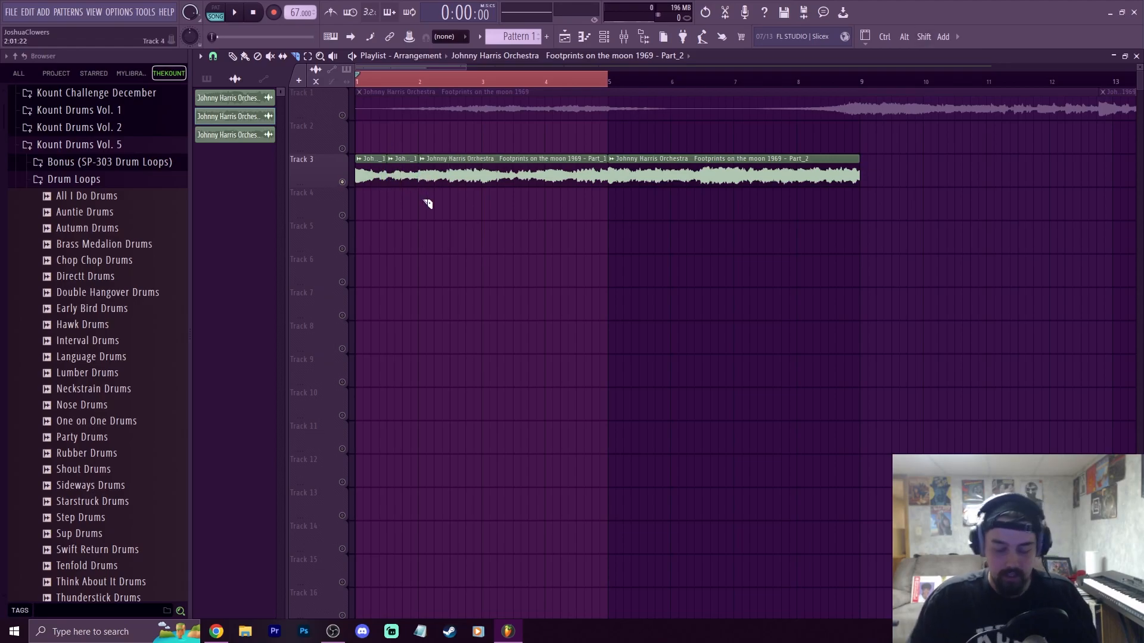
pyautogui.rightClick(400, 178)
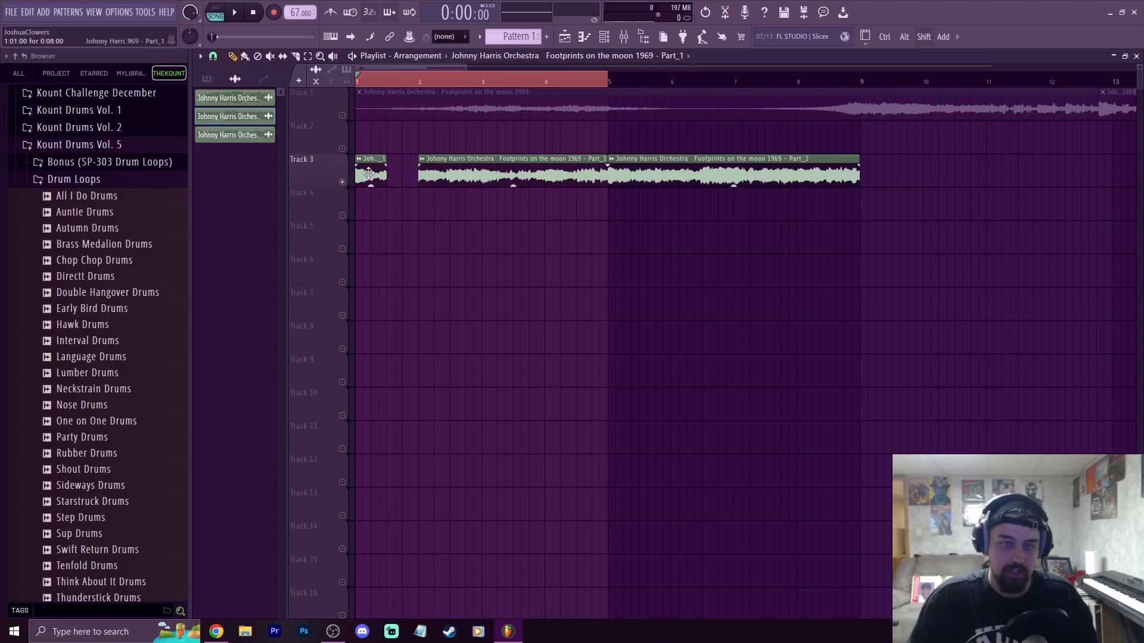
pyautogui.keyDown('shift'); pyautogui.moveTo(368, 173); pyautogui.dragTo(399, 164); pyautogui.keyUp('shift')
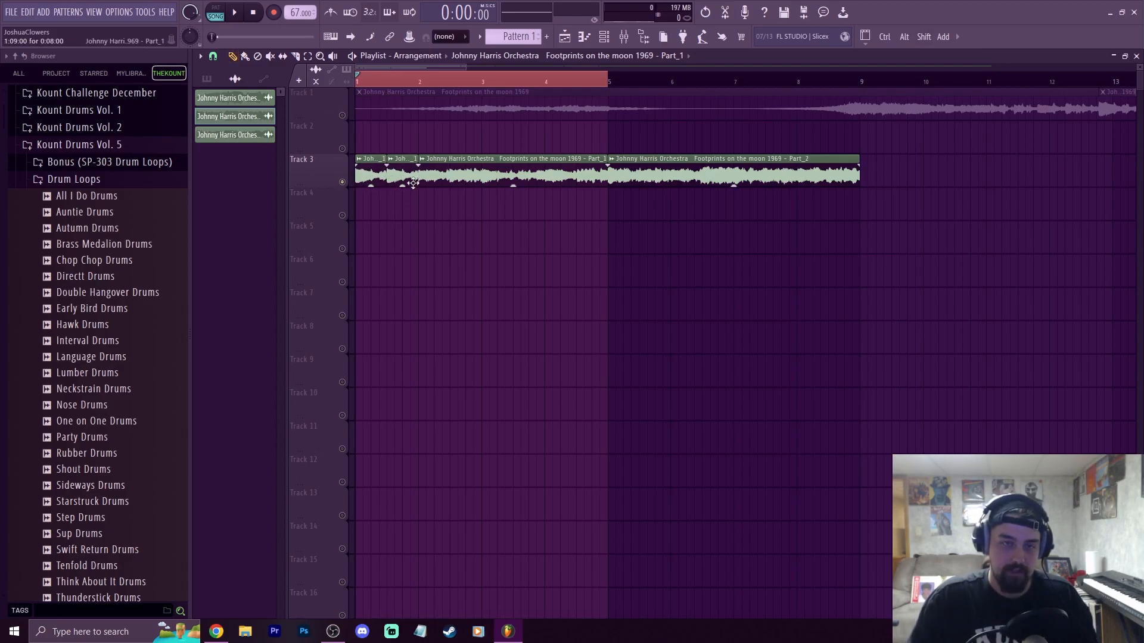
pyautogui.press('space')
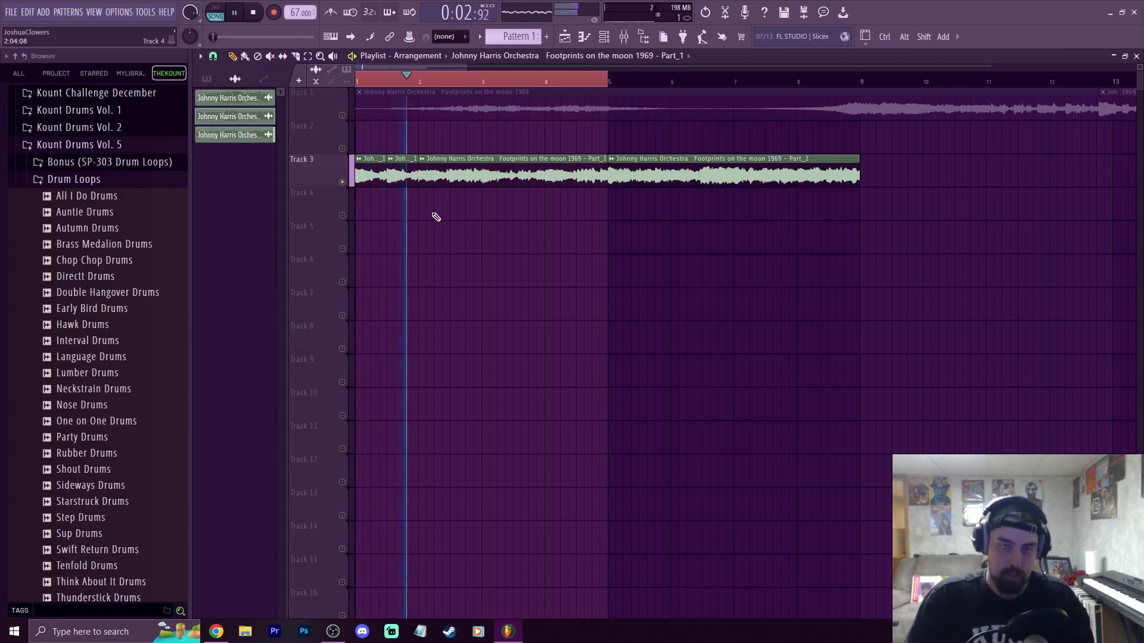
pyautogui.press('space')
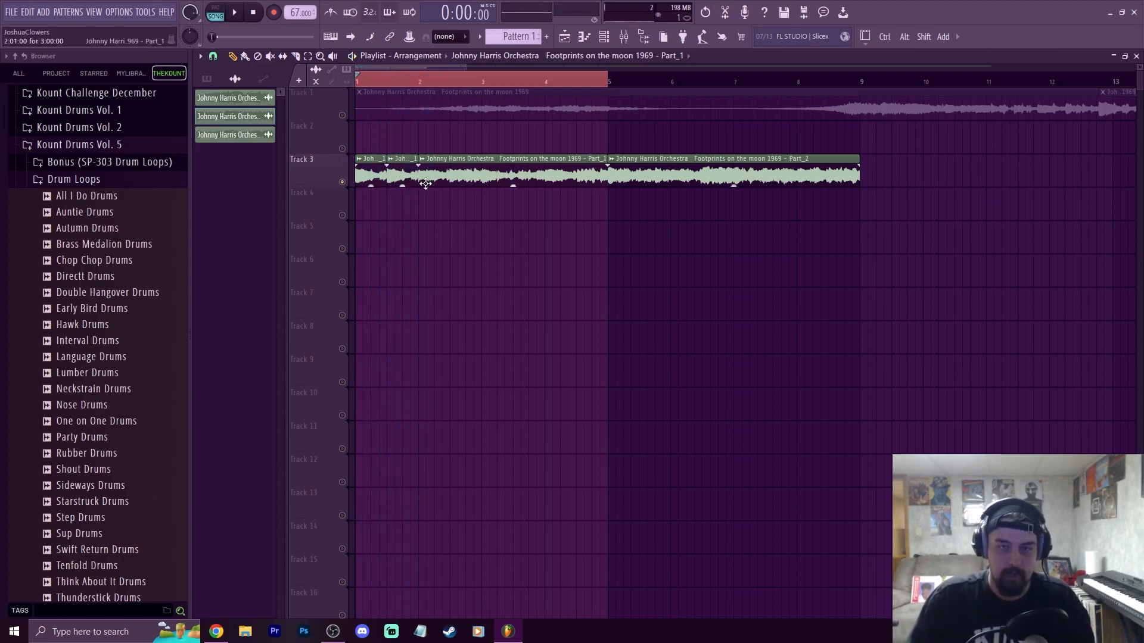
# Trim the first loop's remaining section to start at 2:09, extend the copied slice up to it and play the edit
pyautogui.moveTo(419, 182); pyautogui.dragTo(450, 177)
pyautogui.press('space')
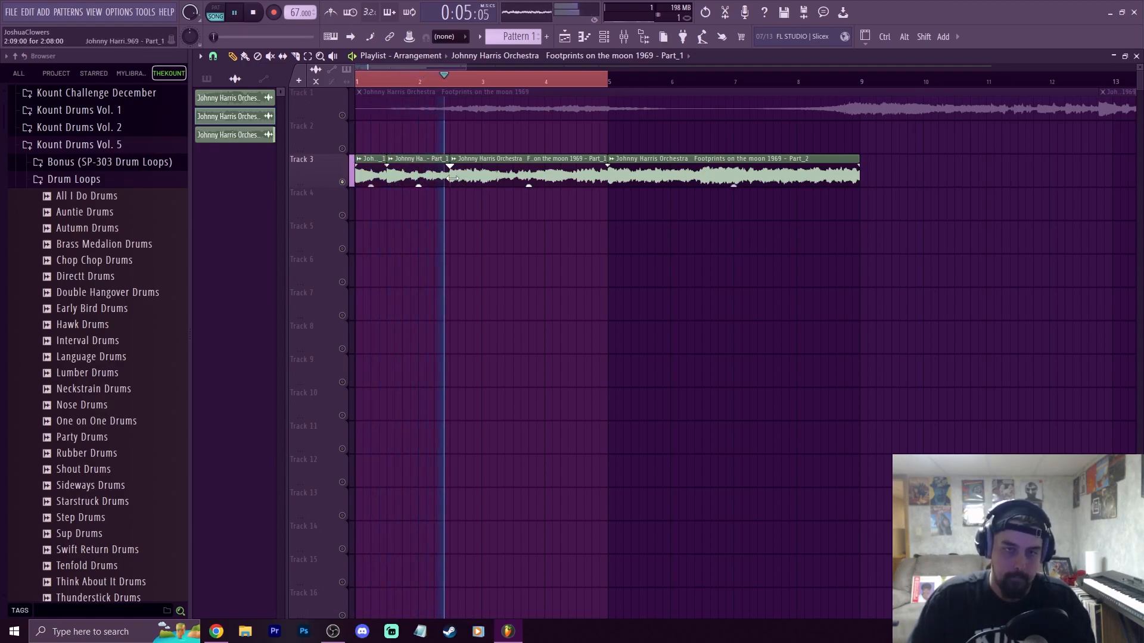
pyautogui.press('space')
pyautogui.press('space')
# Trim the remaining section's start to 2:13 and slice the extended copy at bar 2
pyautogui.moveTo(455, 181); pyautogui.dragTo(465, 181)
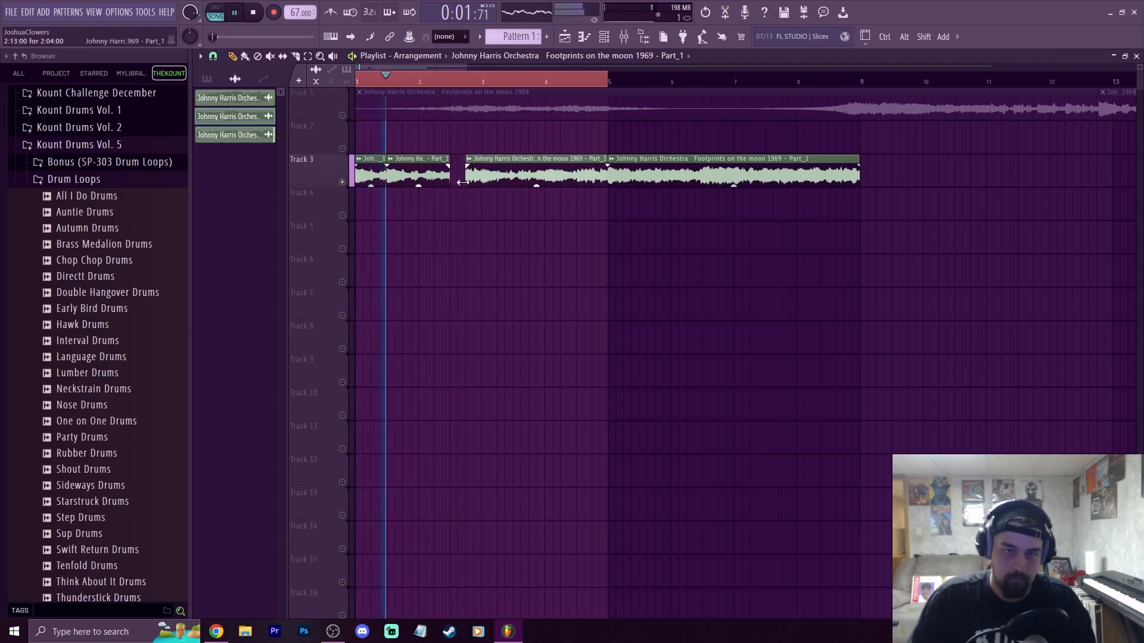
pyautogui.press('space')
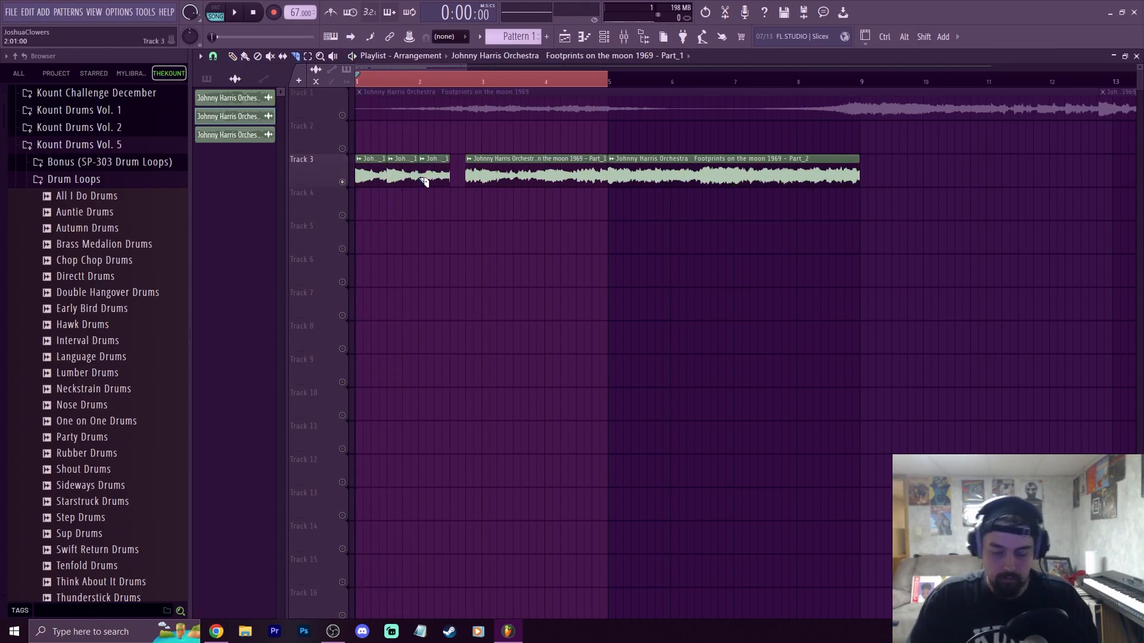
pyautogui.press('p')
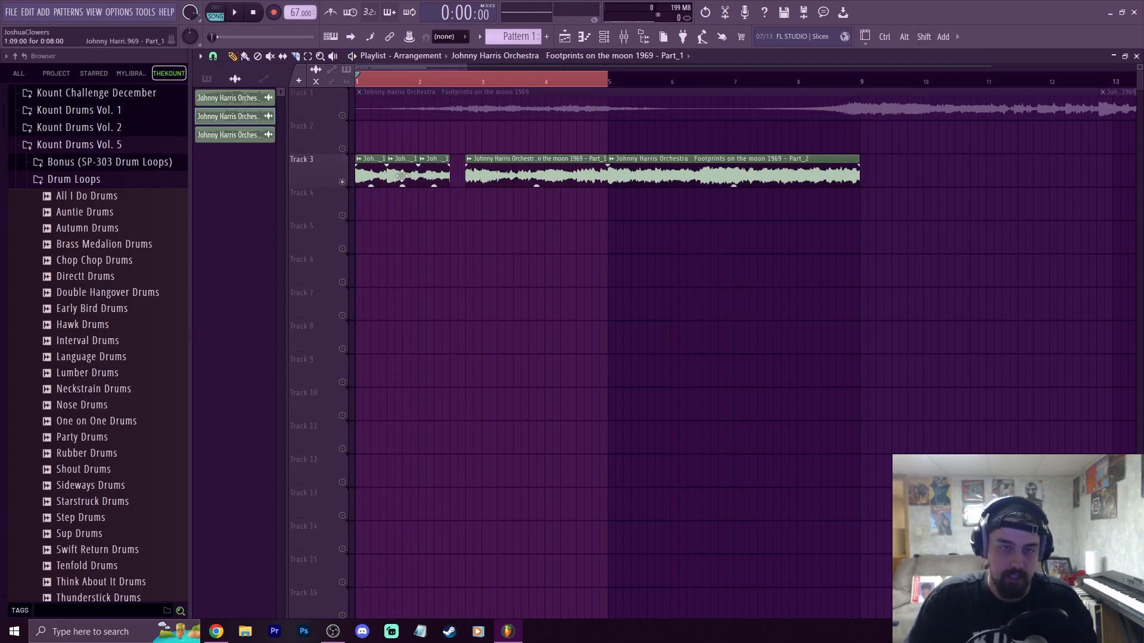
# Make the slice at 1:09 unique as a sample, reverse it and play the edited loop
pyautogui.click(390, 160)
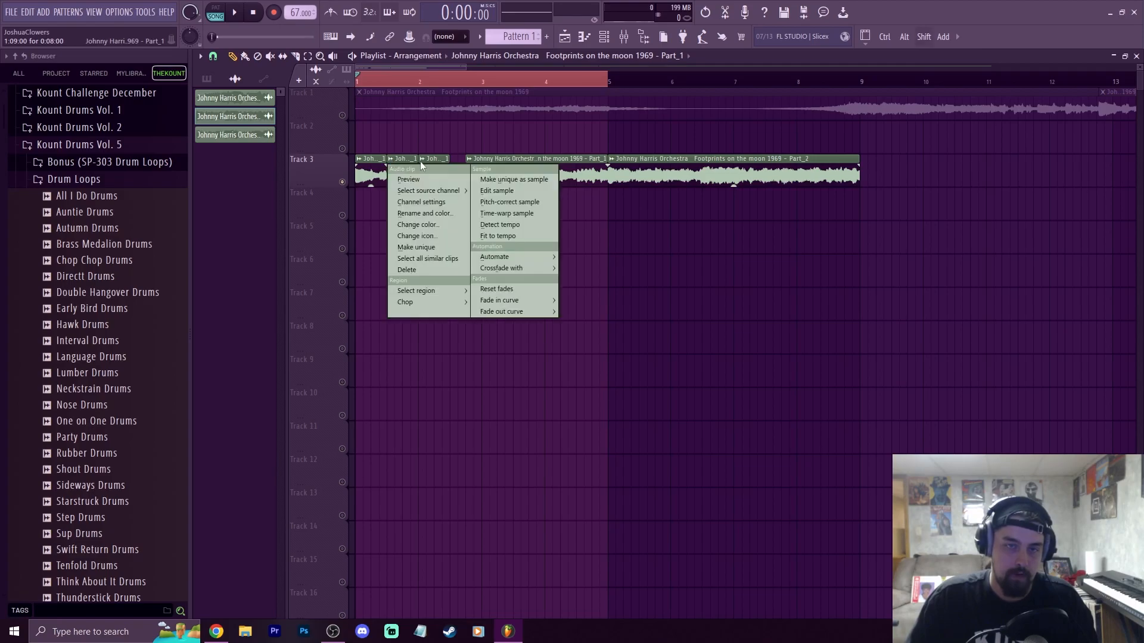
pyautogui.click(499, 179)
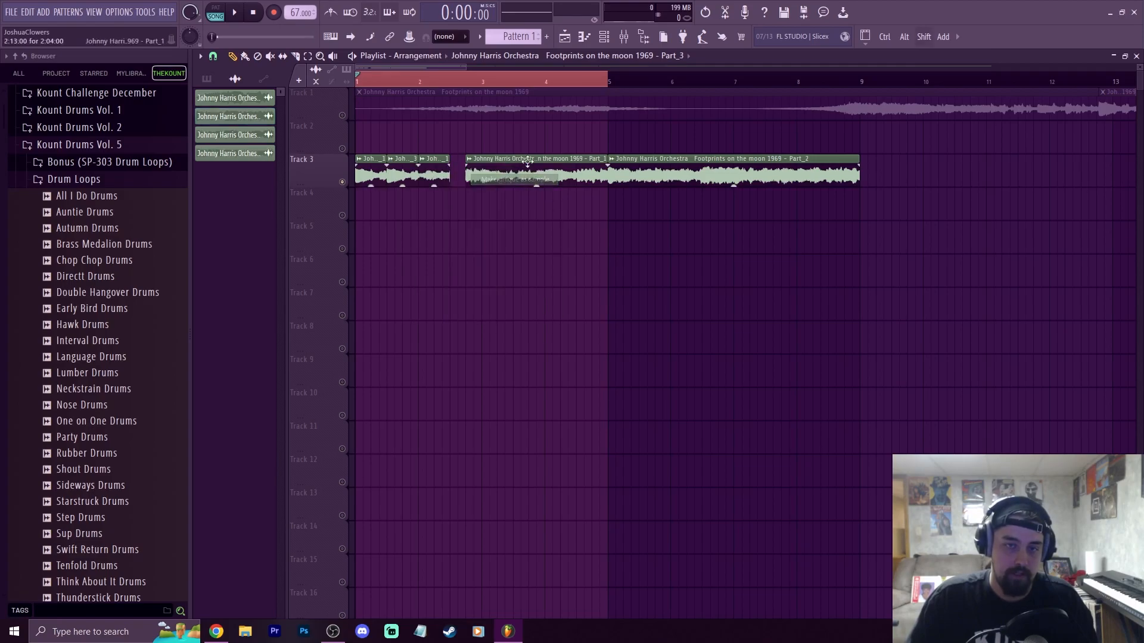
pyautogui.doubleClick(404, 172)
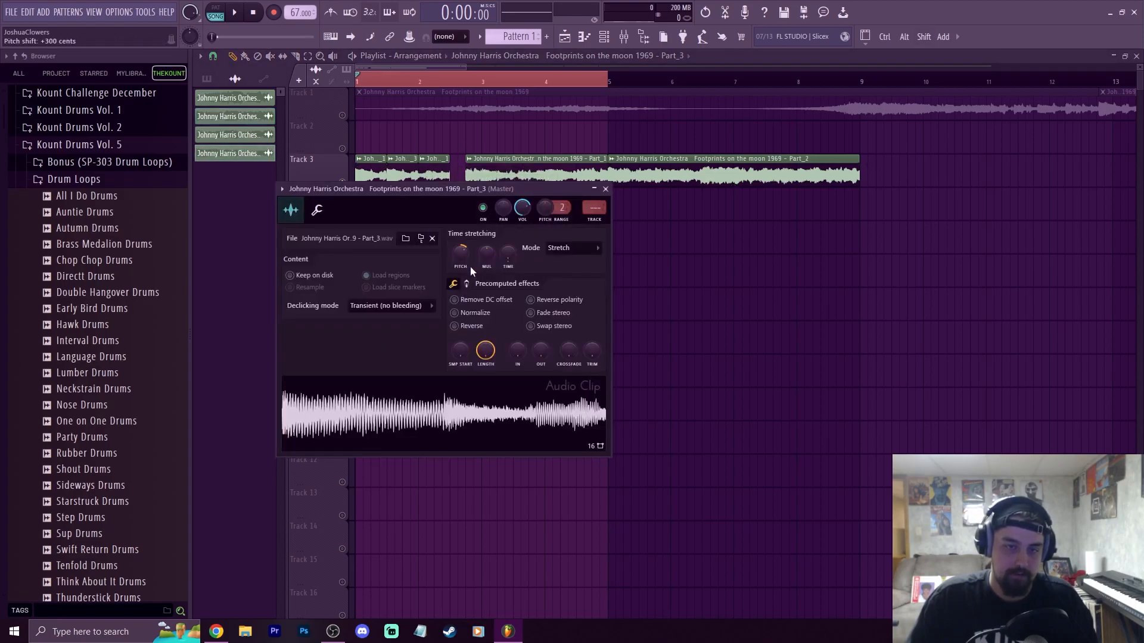
pyautogui.click(468, 328)
pyautogui.press('Escape')
pyautogui.press('space')
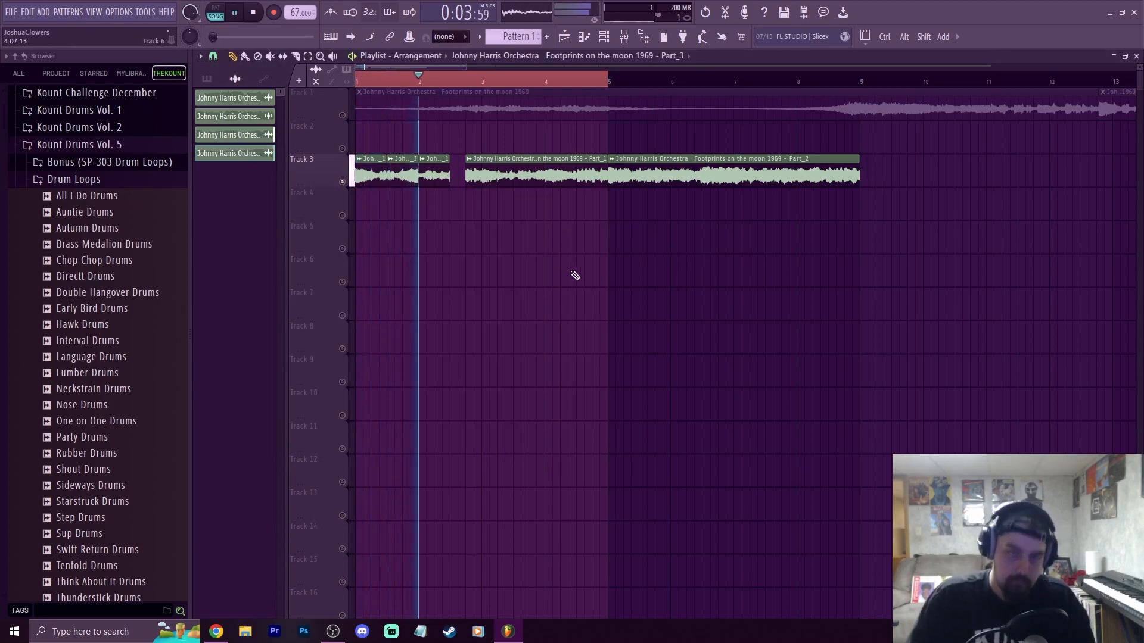
pyautogui.rightClick(472, 178)
pyautogui.press('space')
pyautogui.press('space')
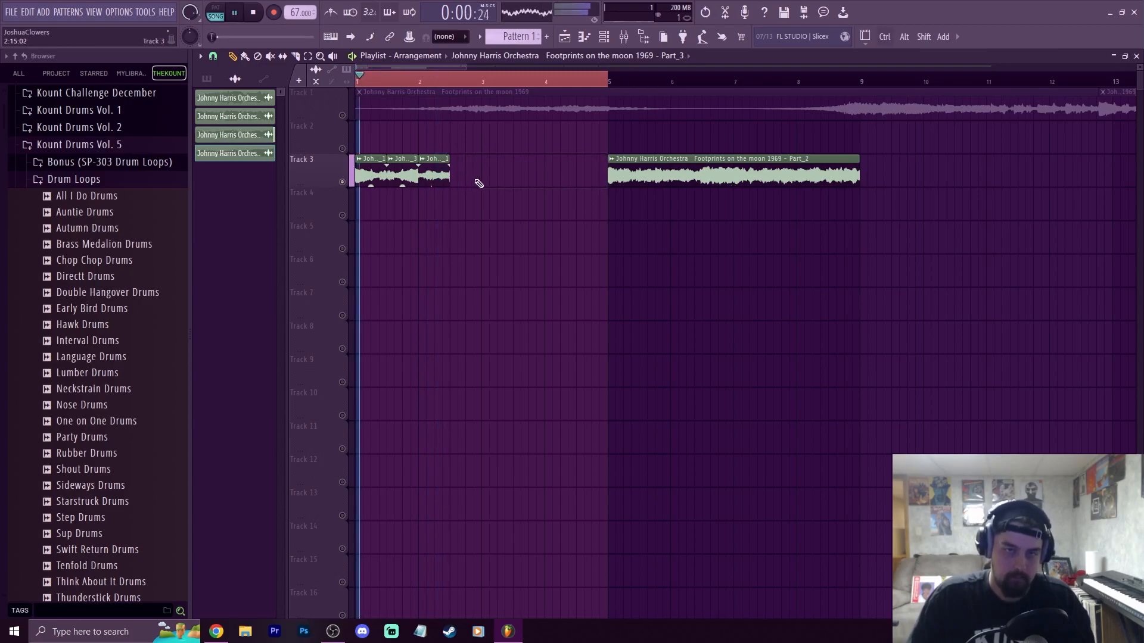
pyautogui.hotkey('ctrl', 'z')
# Trim the first loop's remaining section to start at bar 3 and play the edit
pyautogui.moveTo(466, 178); pyautogui.dragTo(483, 177)
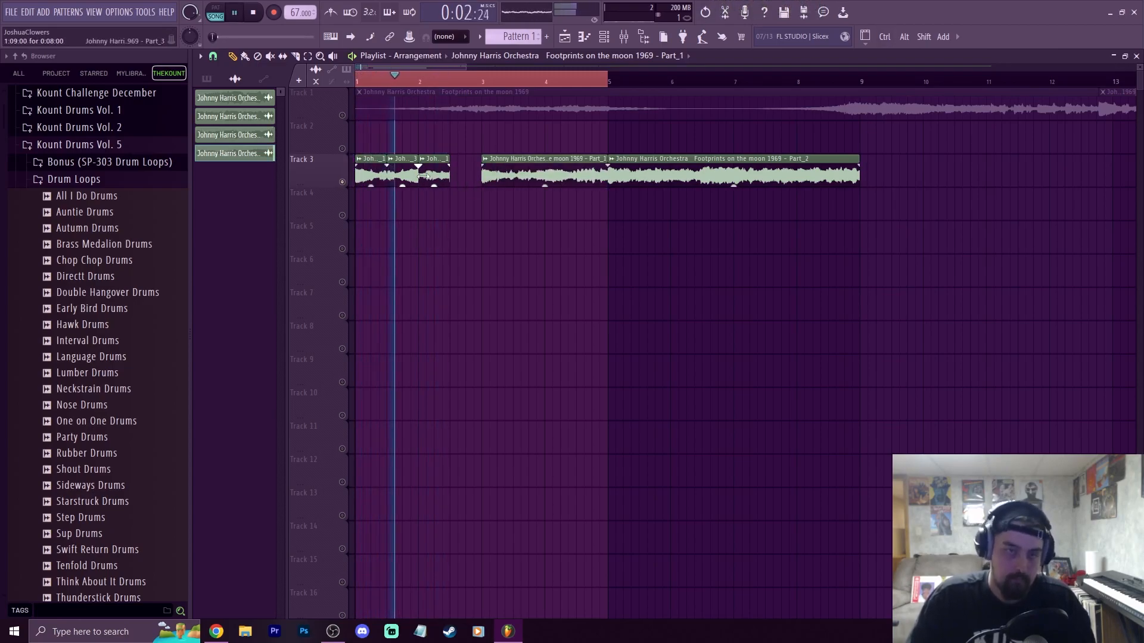
pyautogui.press('space')
pyautogui.press('space')
pyautogui.press('space')
# Move the boundary between the opening slice and the reversed slice to 1:13 and play the result
pyautogui.moveTo(390, 186); pyautogui.dragTo(386, 187)
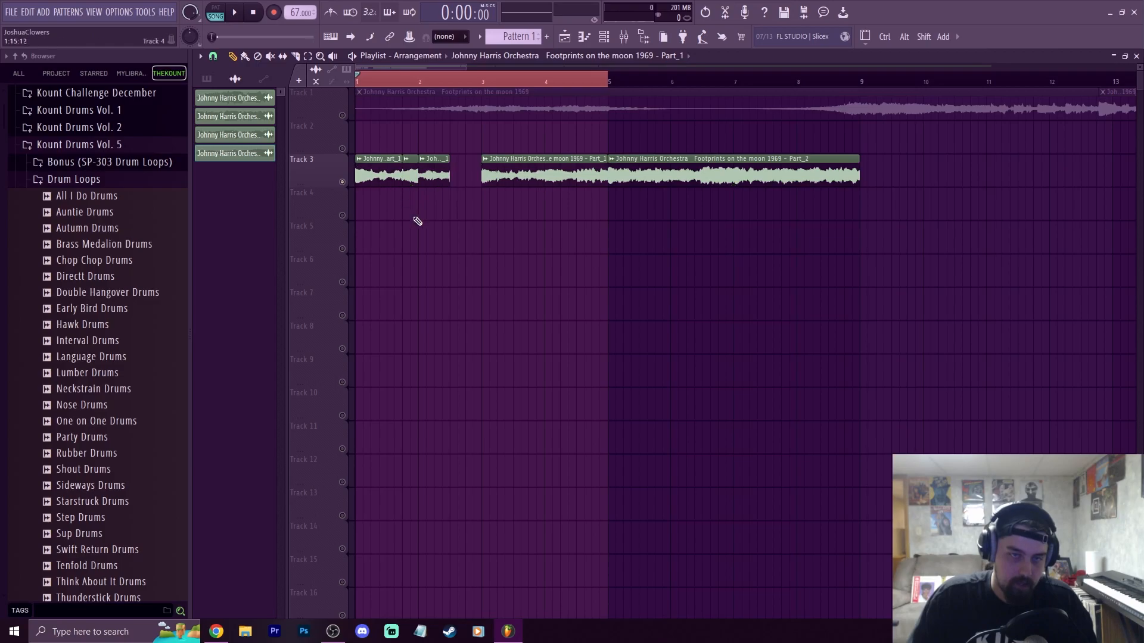
pyautogui.press('space')
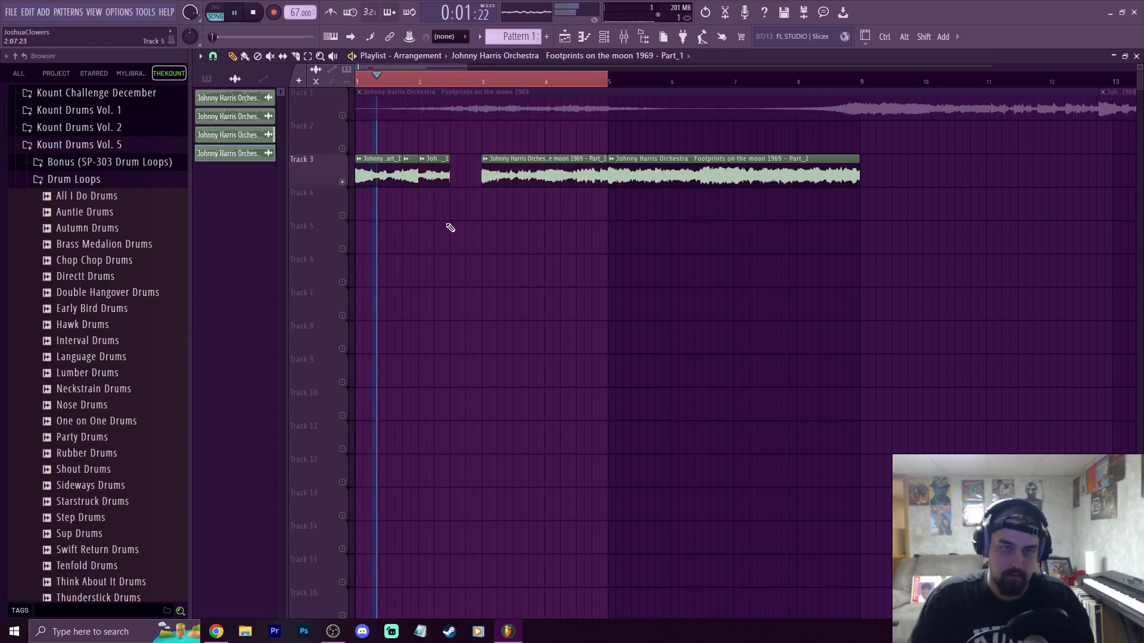
pyautogui.press('space')
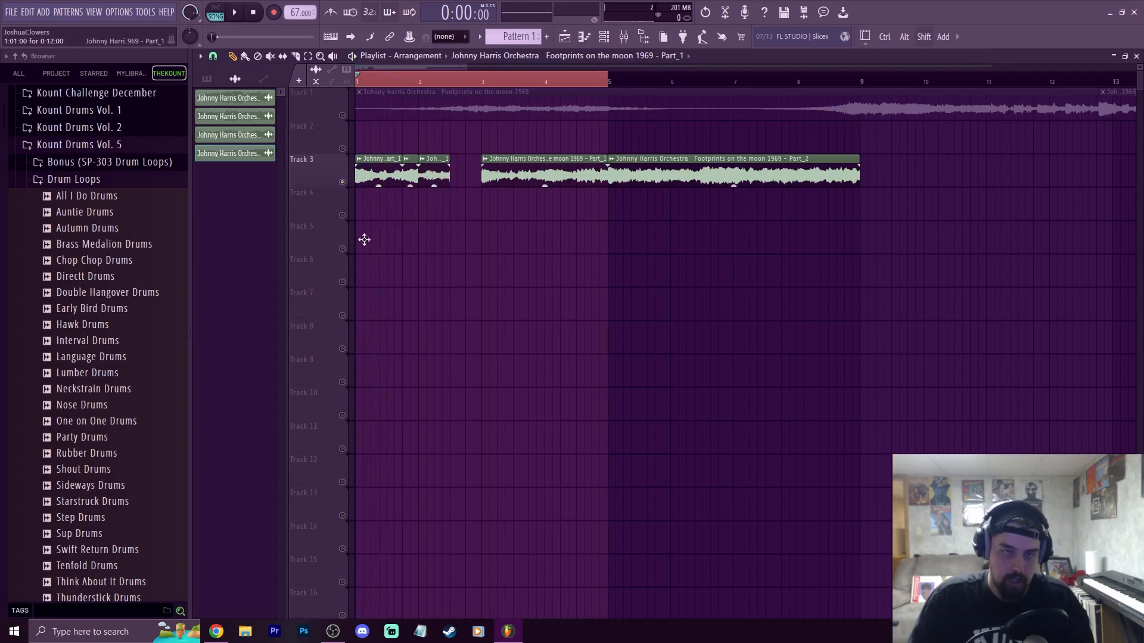
# Copy the opening slice to Track 4, resize it to span bar 2 to bar 3, and delete the Track 3 slice it replaces
pyautogui.moveTo(362, 210); pyautogui.dragTo(359, 202)
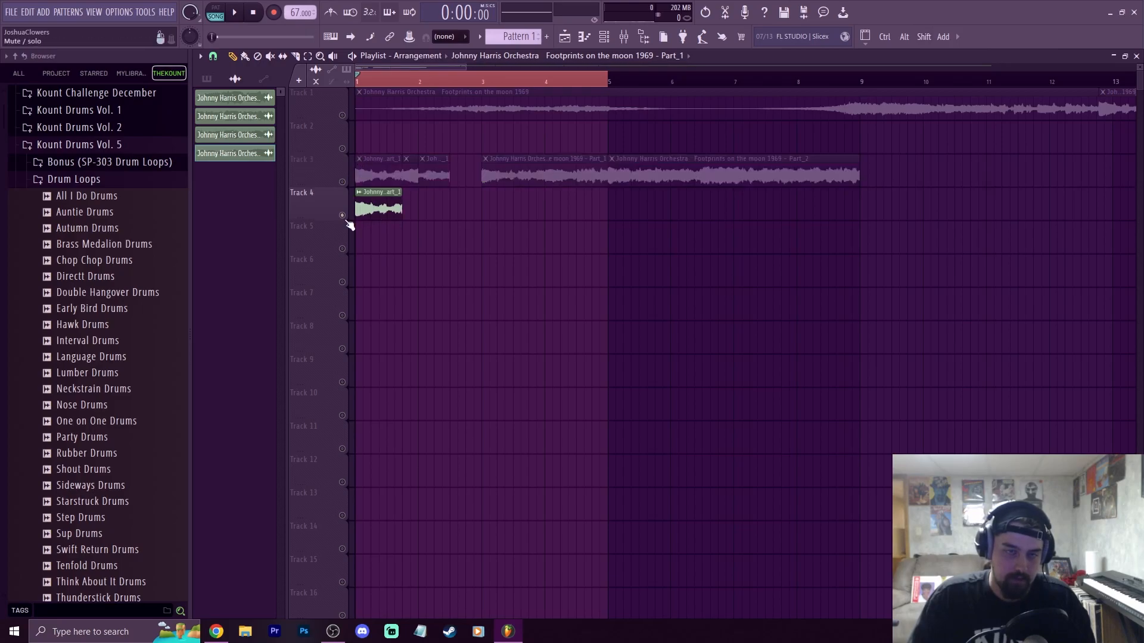
pyautogui.click(343, 115)
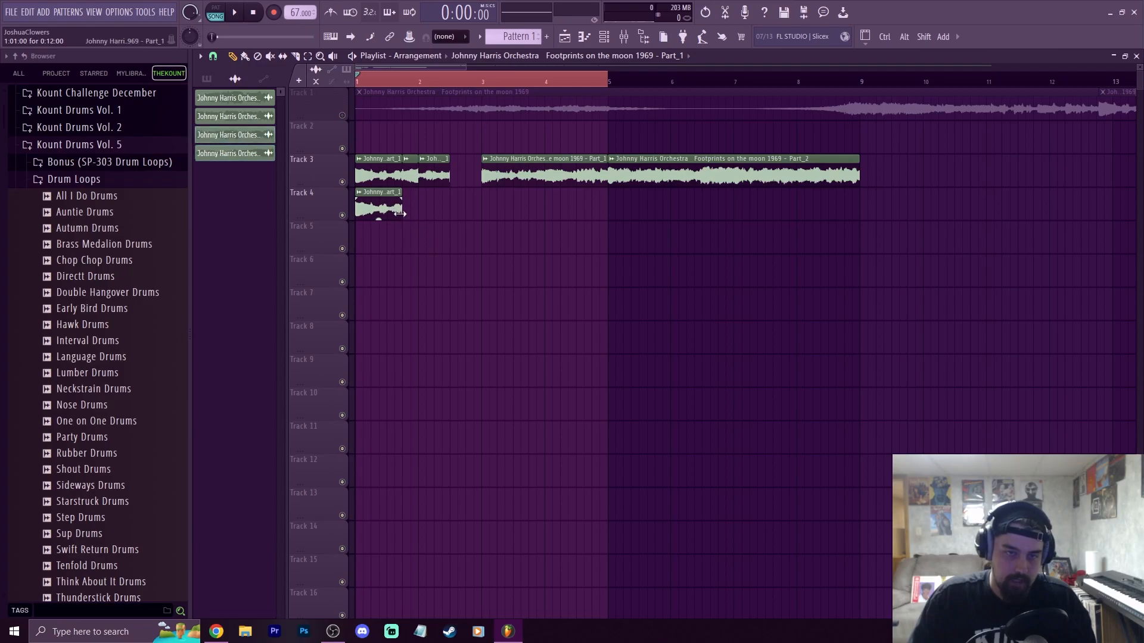
pyautogui.moveTo(400, 213); pyautogui.dragTo(484, 224)
pyautogui.moveTo(355, 214); pyautogui.dragTo(424, 220)
pyautogui.rightClick(434, 175)
pyautogui.press('space')
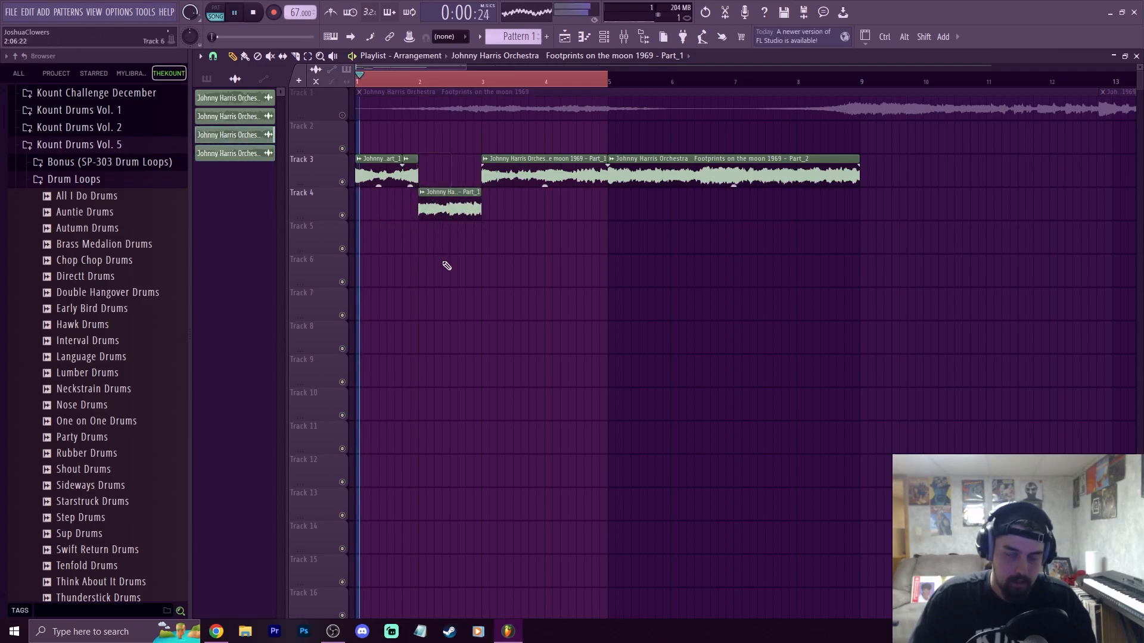
pyautogui.press('space')
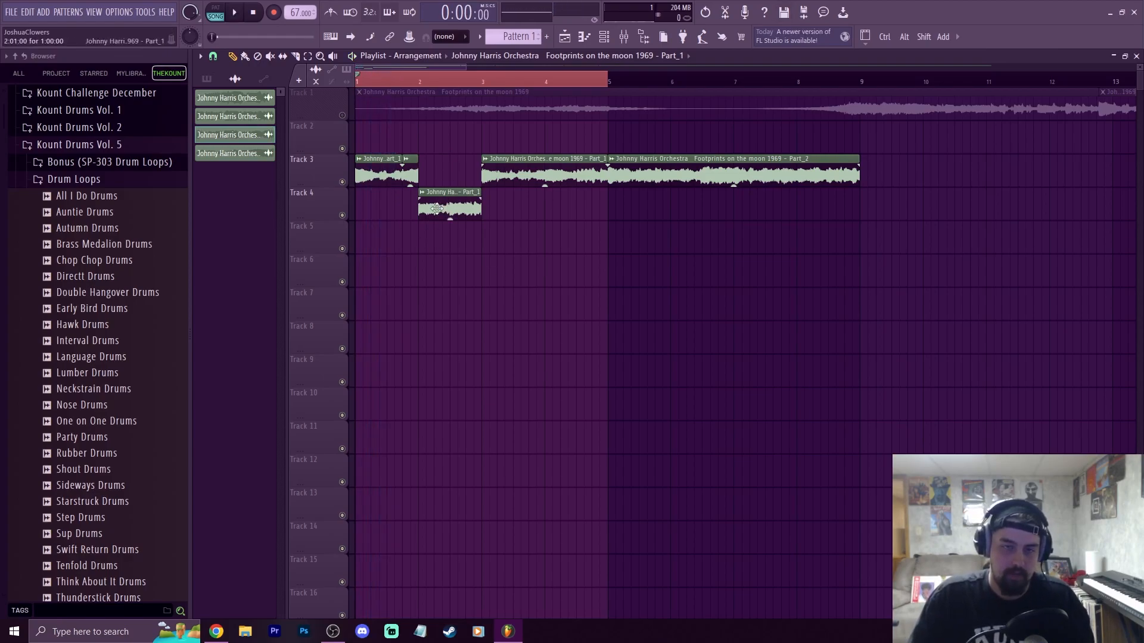
# Set the Part_1 audio clip's declicking mode to Generic (bleeding) and play the edited loop
pyautogui.doubleClick(437, 208)
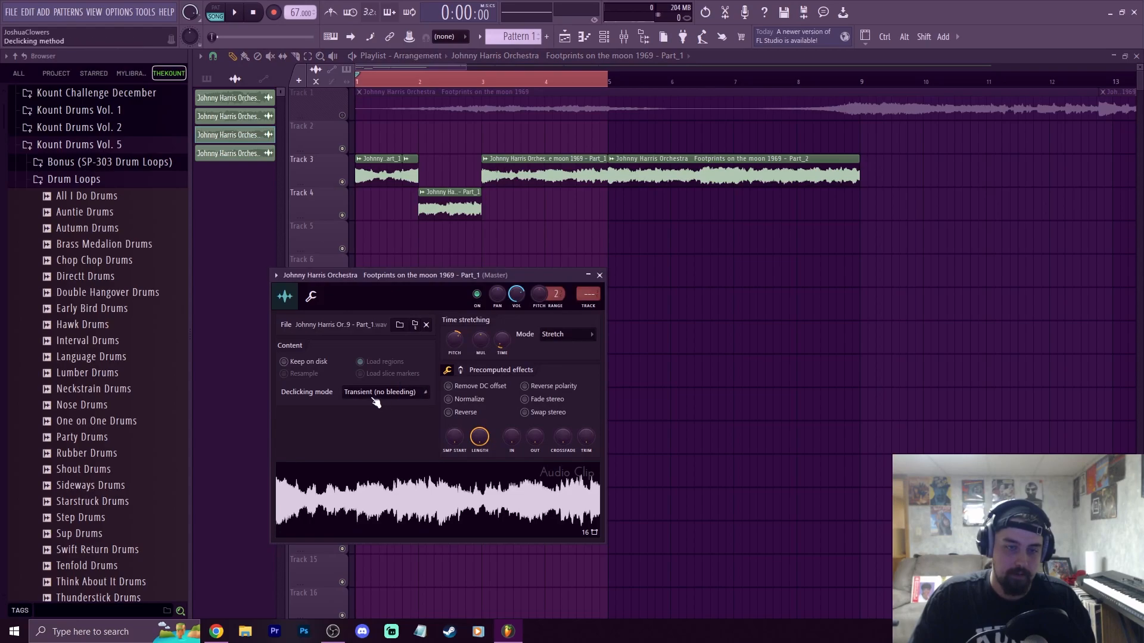
pyautogui.moveTo(395, 280); pyautogui.dragTo(479, 182)
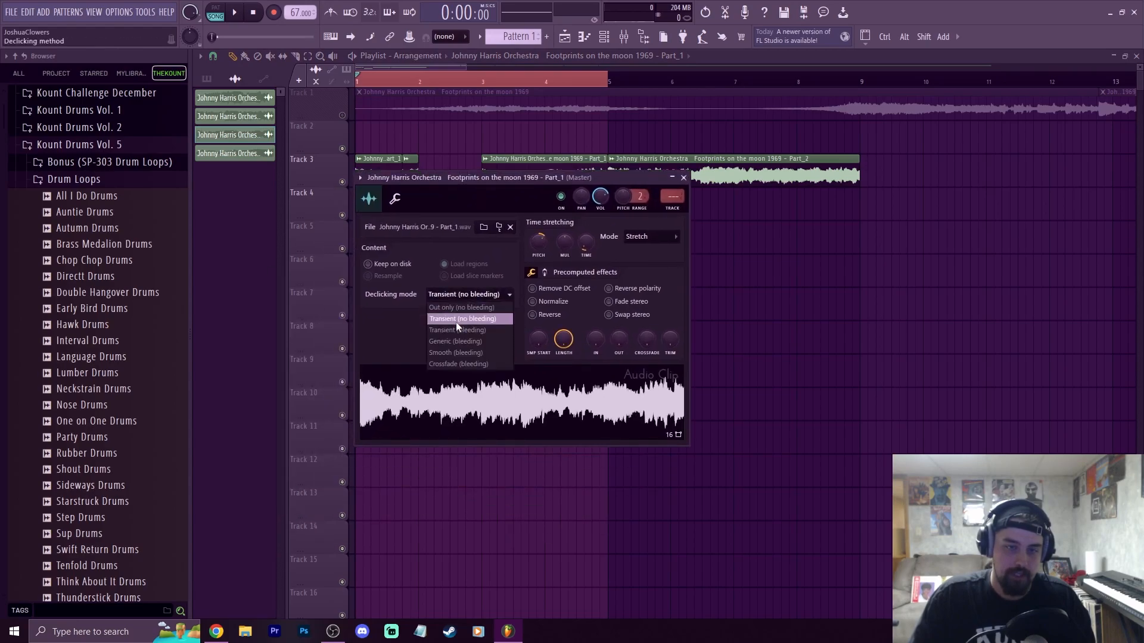
pyautogui.click(452, 343)
pyautogui.click(683, 178)
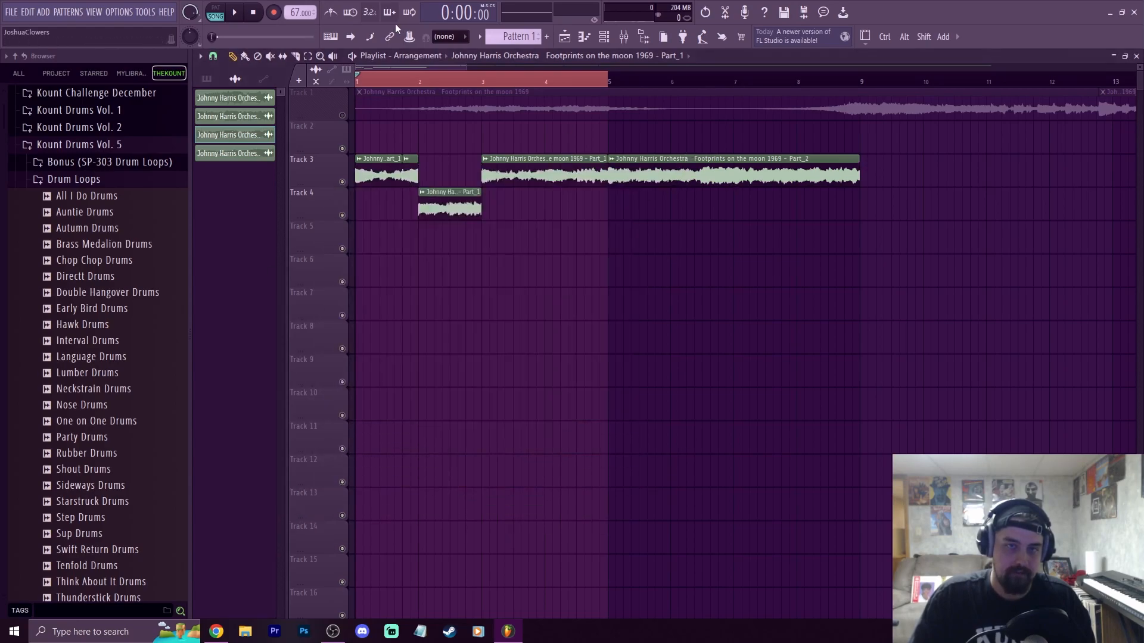
pyautogui.scroll(10, 422, 85)
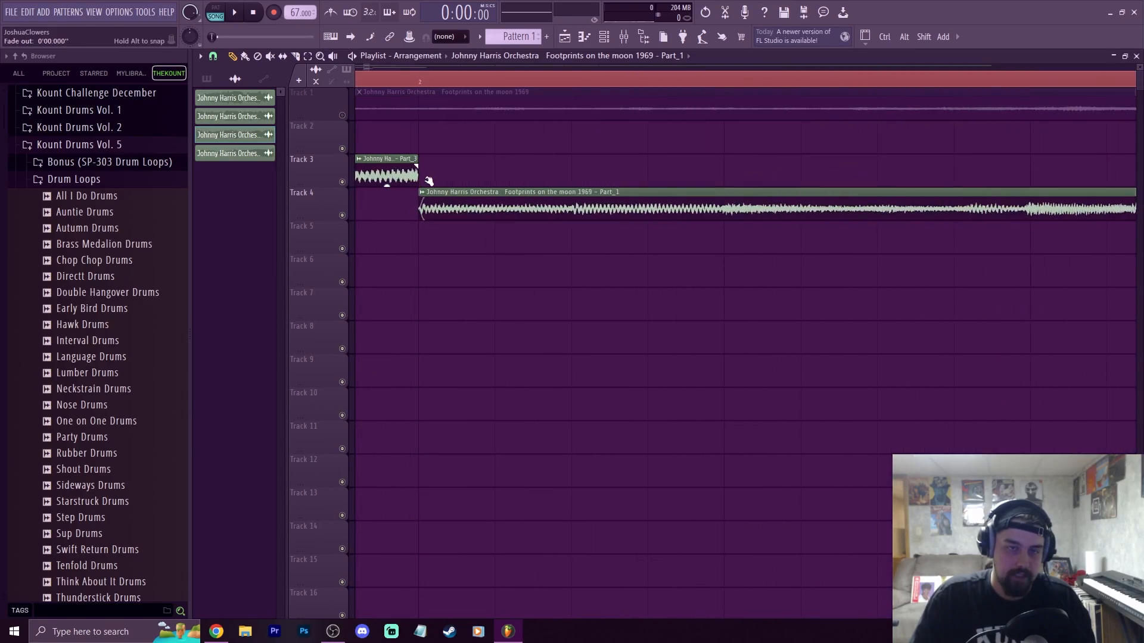
pyautogui.scroll(-10, 424, 82)
pyautogui.press('space')
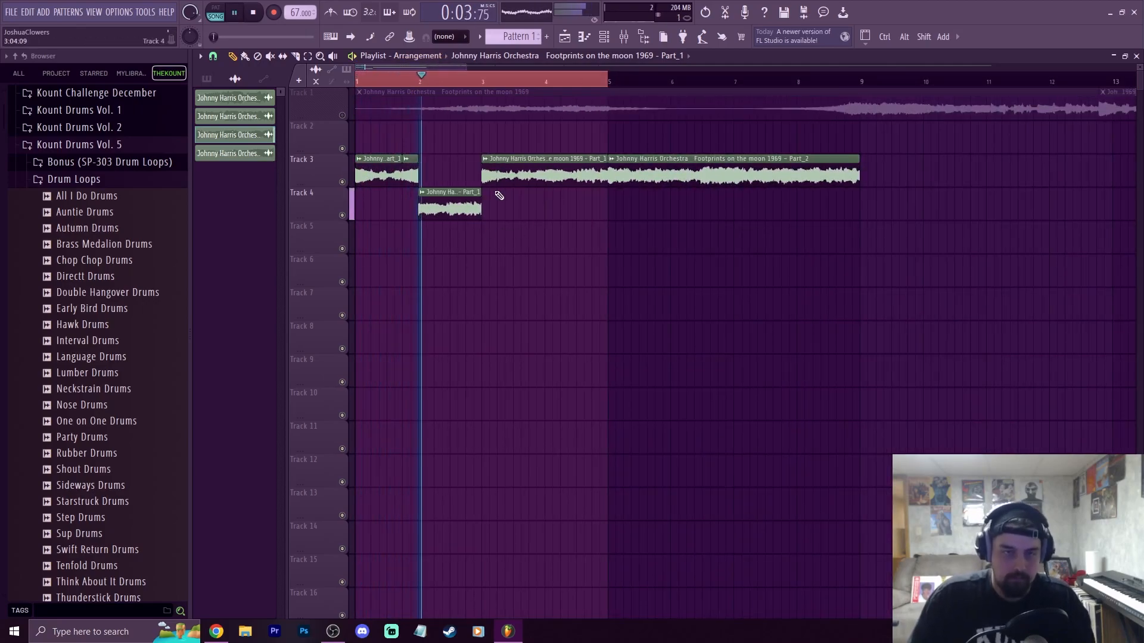
pyautogui.press('space')
pyautogui.press('space')
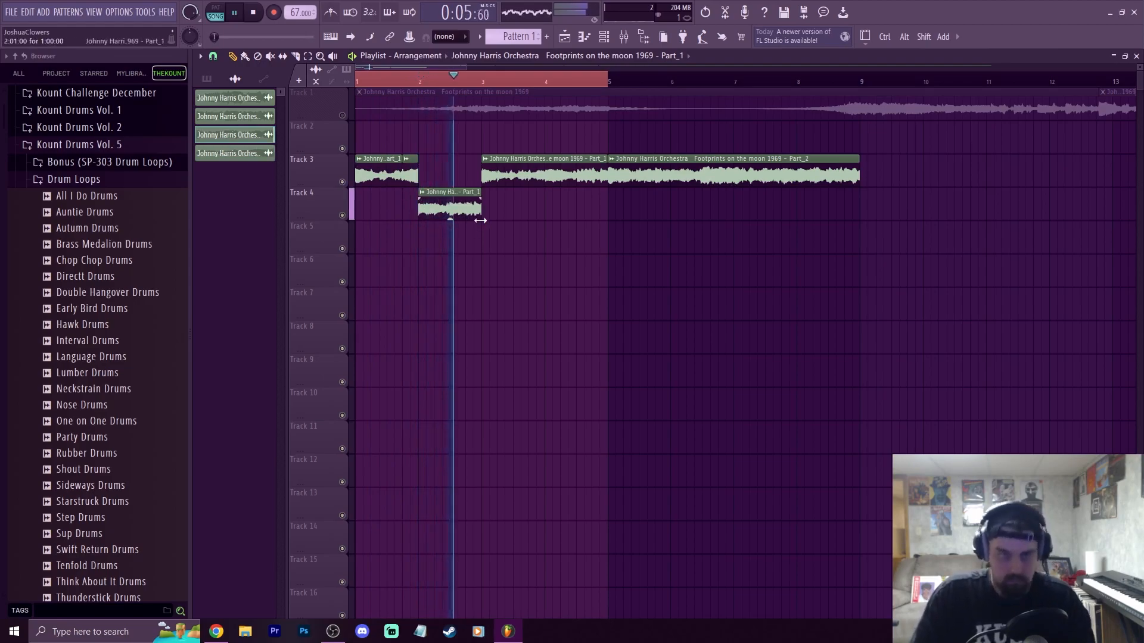
pyautogui.moveTo(483, 179)
pyautogui.mouseDown()
pyautogui.moveTo(603, 179)
pyautogui.moveTo(484, 186)
pyautogui.mouseUp()
pyautogui.press('space')
pyautogui.press('space')
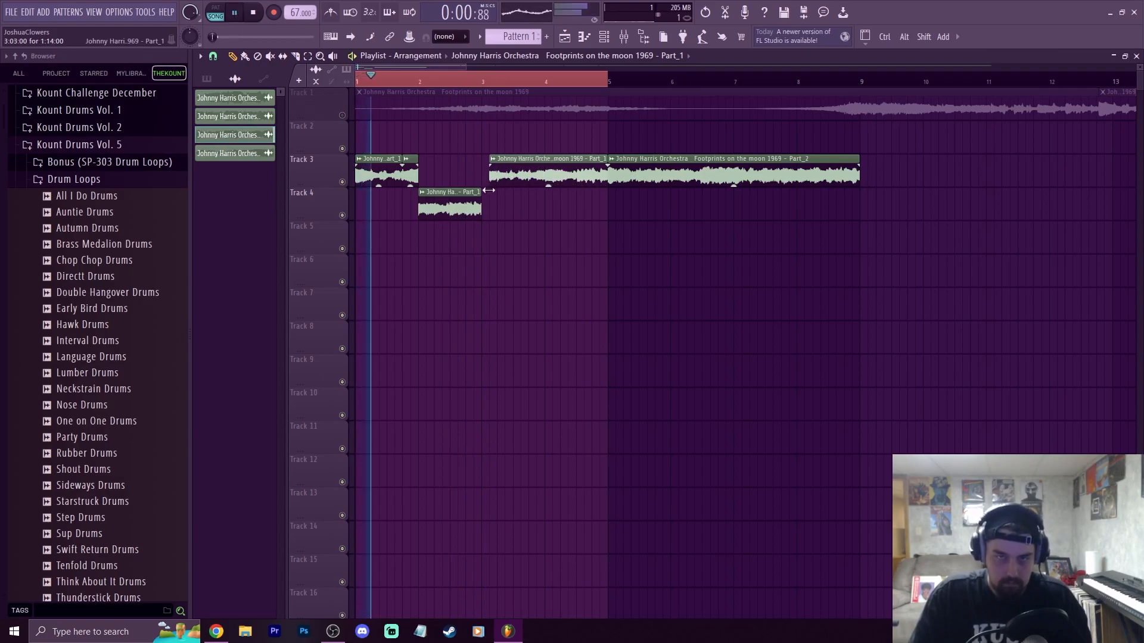
pyautogui.press('space')
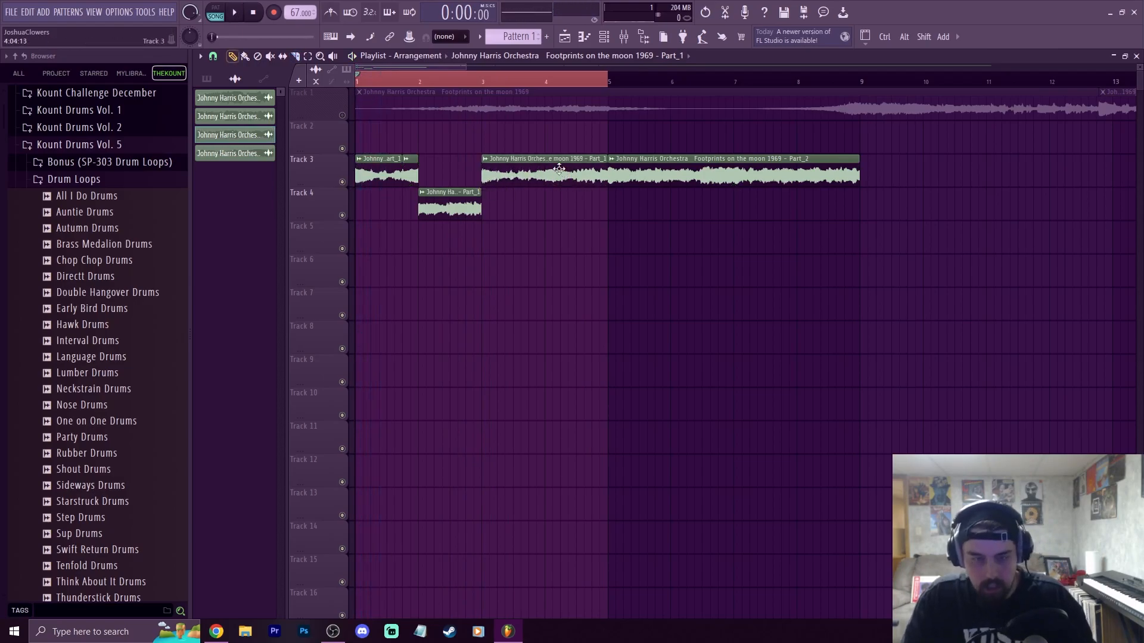
# Delete the first loop's remaining section and duplicate the first two bars of slices into bars 3 and 4
pyautogui.rightClick(539, 176)
pyautogui.moveTo(497, 252); pyautogui.dragTo(370, 173)
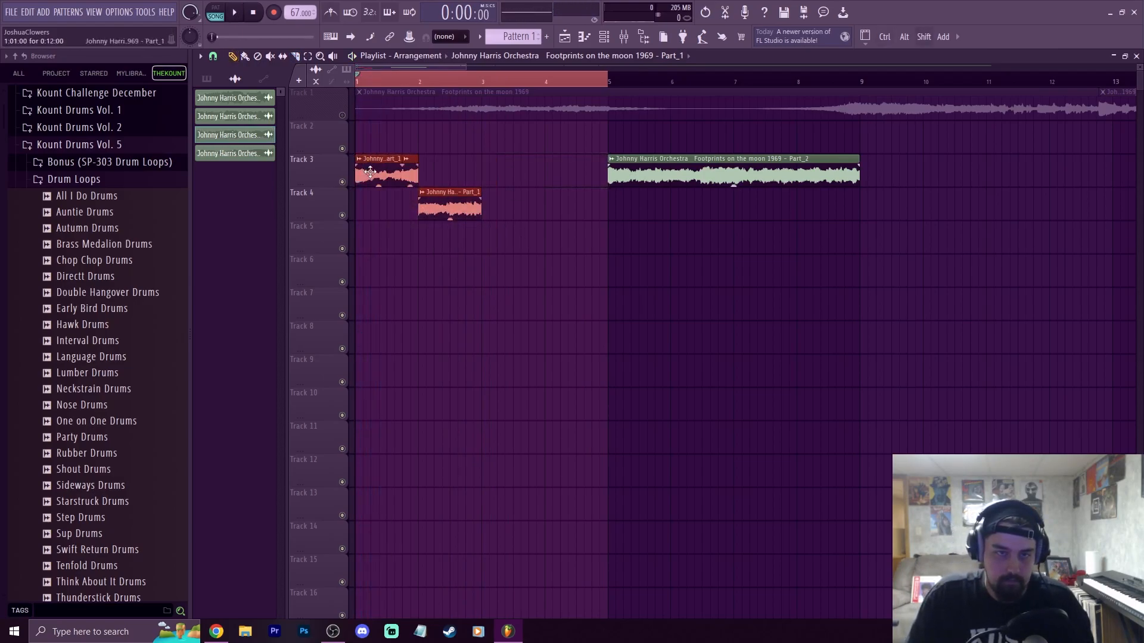
pyautogui.hotkey('ctrl', 'b')
pyautogui.press('space')
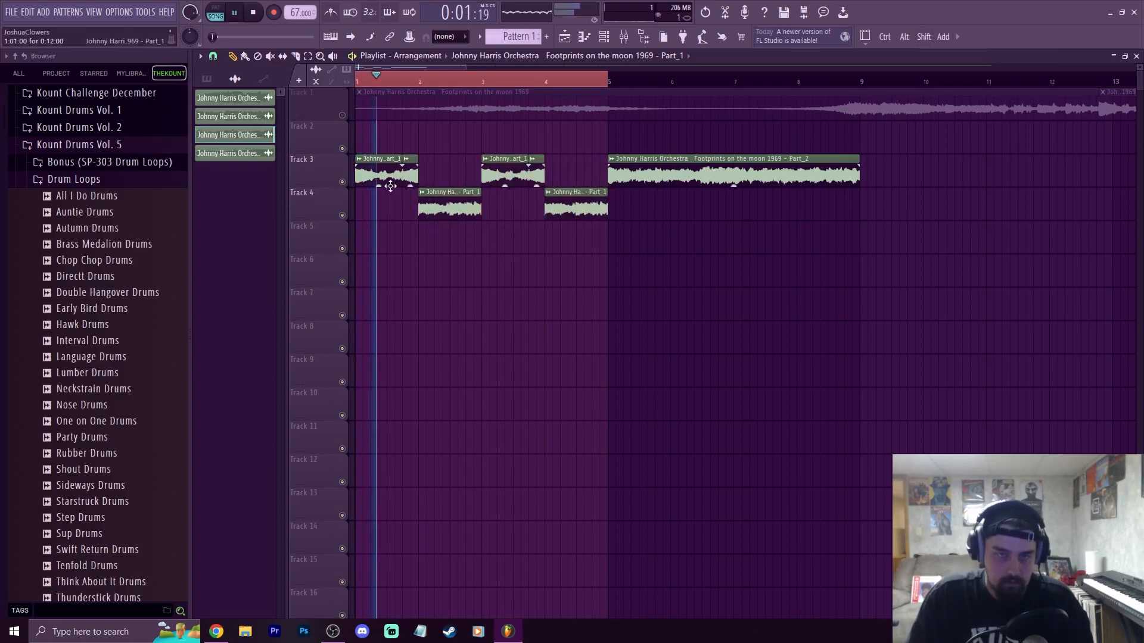
pyautogui.press('space')
# Copy the opening slice to Track 5 at 1:09, shorten it to end at bar 2, and make it unique
pyautogui.moveTo(384, 182); pyautogui.dragTo(404, 250)
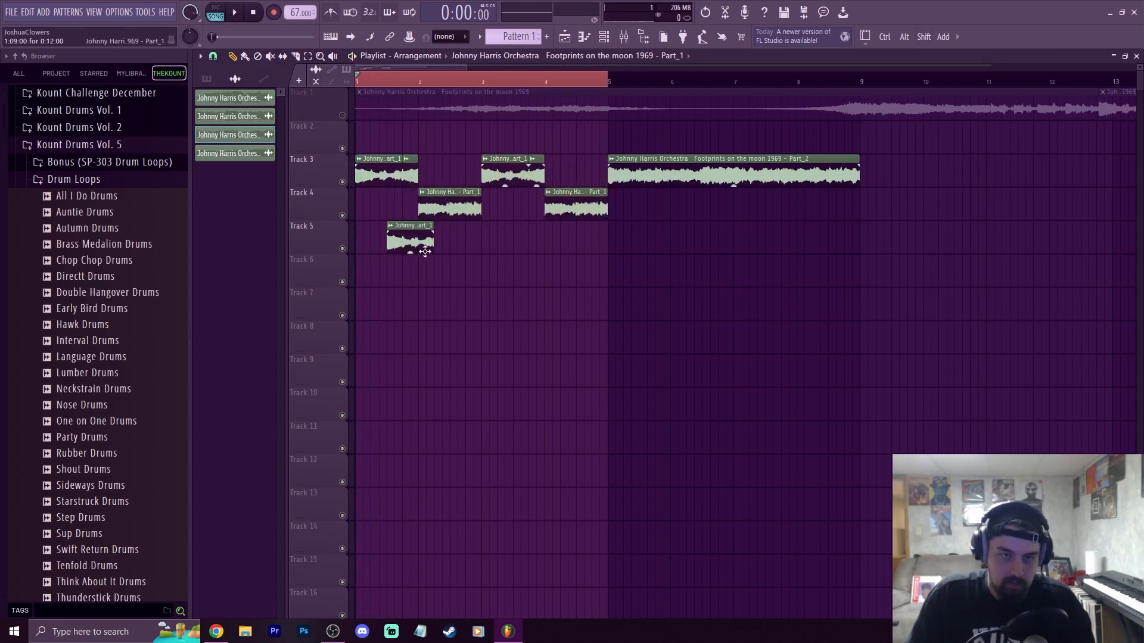
pyautogui.click(390, 226)
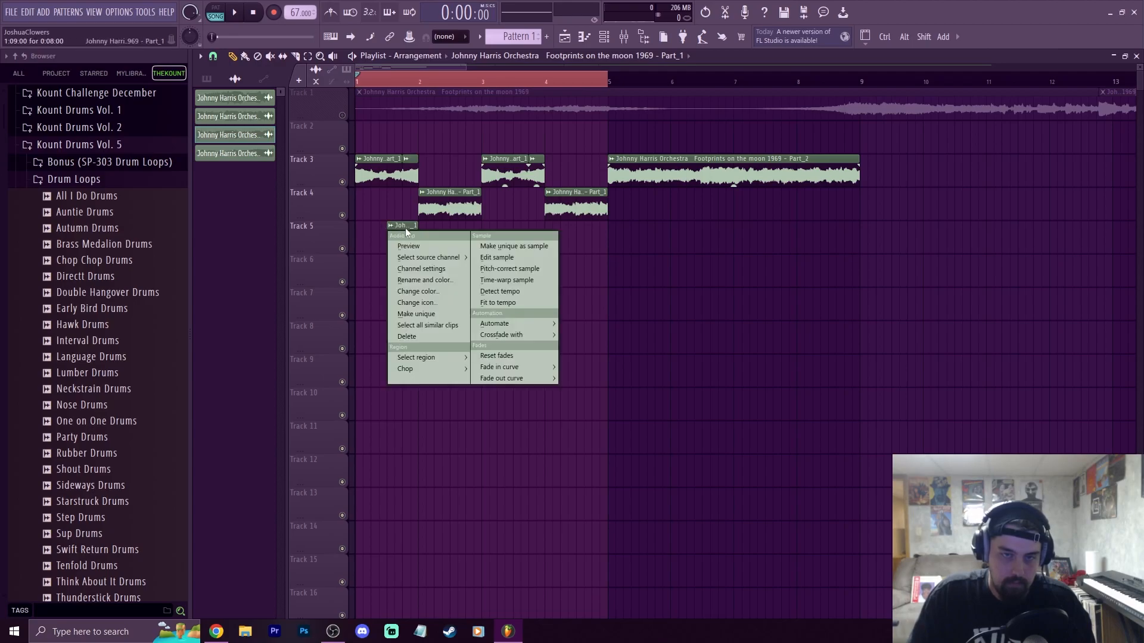
pyautogui.click(427, 314)
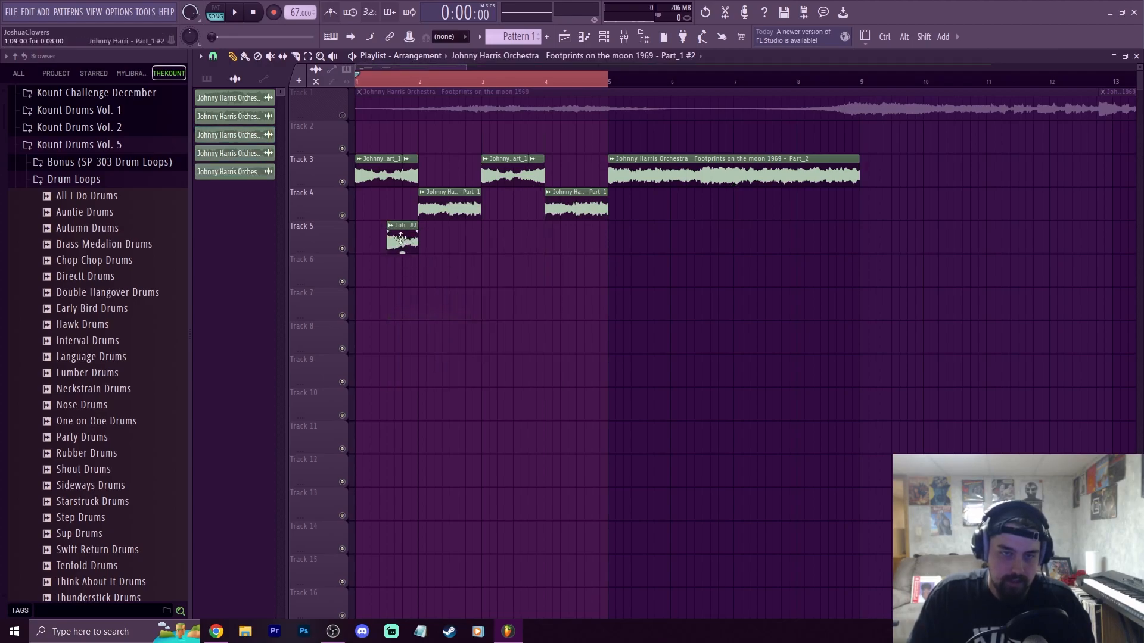
# Pan the unique Track 5 slice about 45% left and play the loop from the start
pyautogui.doubleClick(409, 238)
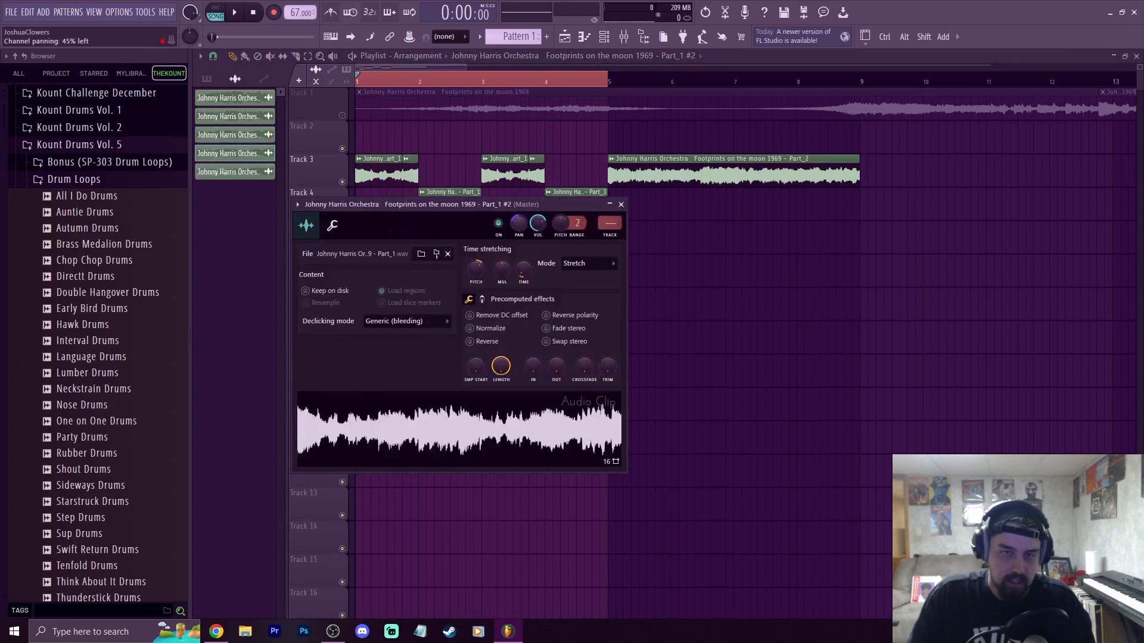
pyautogui.click(395, 83)
pyautogui.press('space')
pyautogui.click(356, 82)
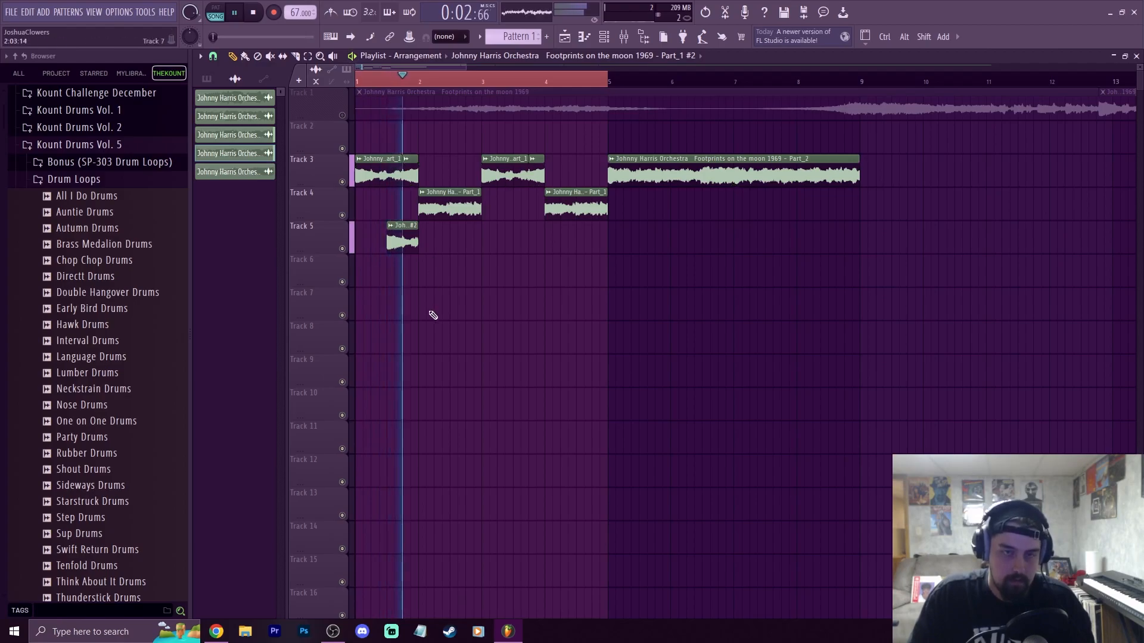
pyautogui.press('space')
# Move the first reversed slice's start back to about 1:11, shortening the opening slice to match, and play the edit
pyautogui.press('space')
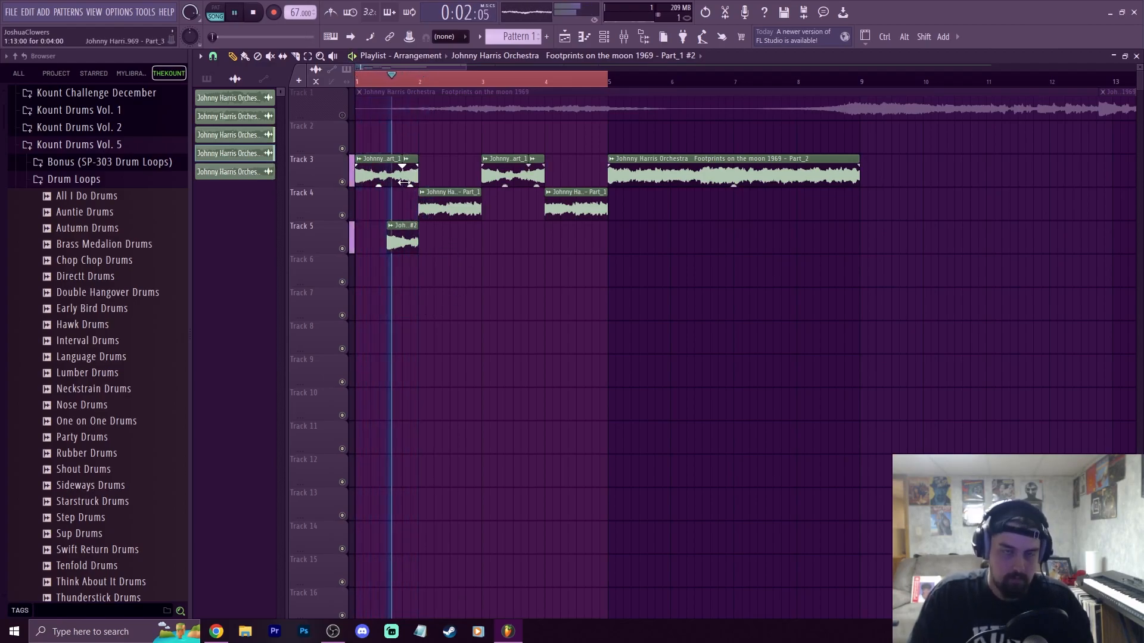
pyautogui.press('space')
pyautogui.scroll(3, 411, 200)
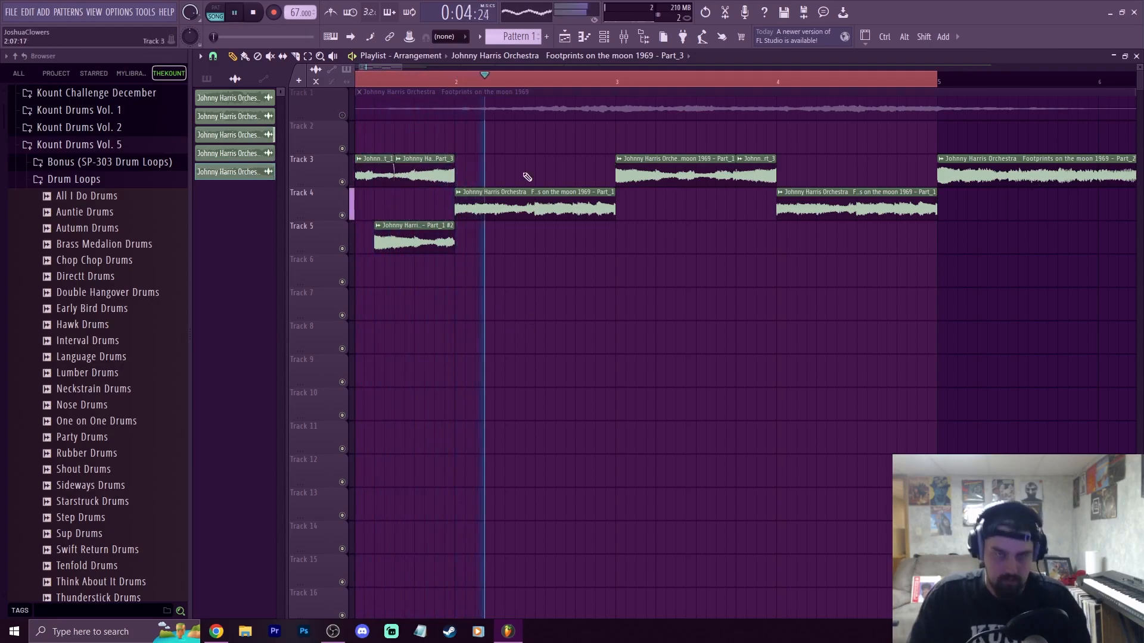
pyautogui.scroll(-2, 471, 79)
pyautogui.scroll(-3, 470, 79)
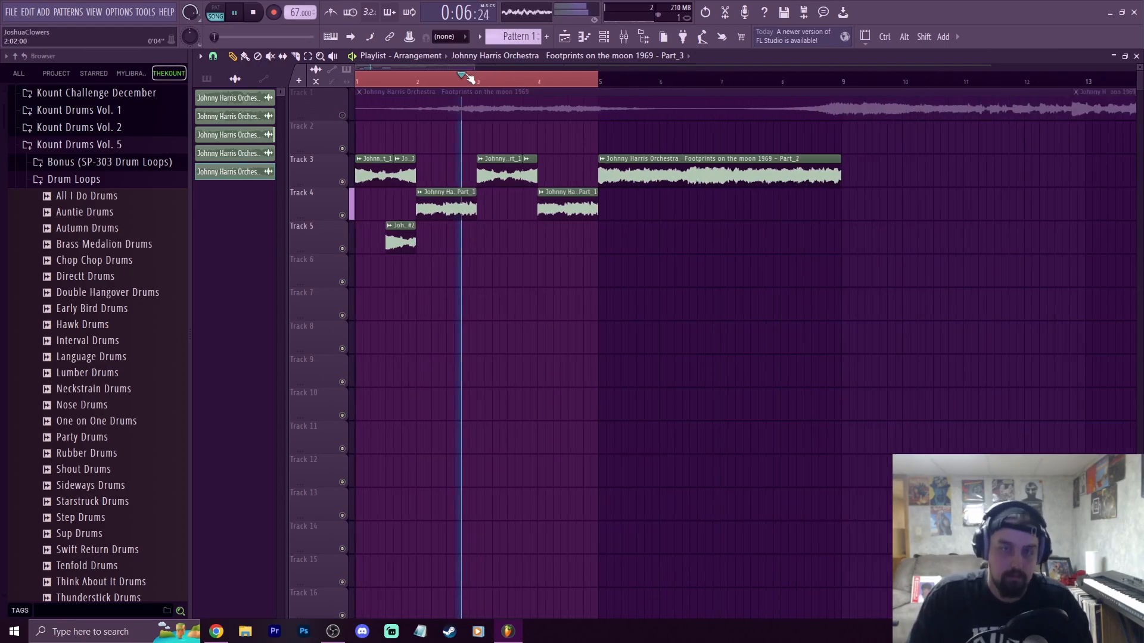
# Replace the slices in bars 3 and 4 with a duplicate of the first two bars on Tracks 3 to 5 and play it
pyautogui.press('space')
pyautogui.rightClick(499, 180)
pyautogui.rightClick(545, 208)
pyautogui.moveTo(506, 287); pyautogui.dragTo(493, 196)
pyautogui.keyDown('ctrl'); pyautogui.click(728, 273); pyautogui.keyUp('ctrl')
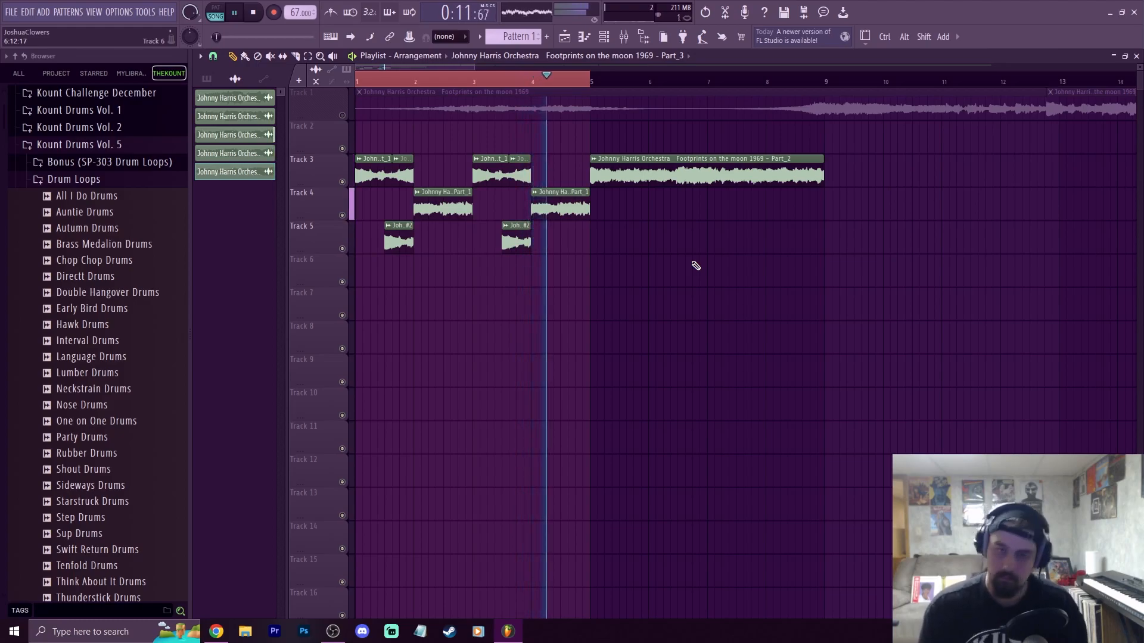
# Move the second loop to bar 9 and duplicate the four-bar chopped arrangement into bars 5 to 8
pyautogui.press('space')
pyautogui.moveTo(655, 175); pyautogui.dragTo(890, 177)
pyautogui.moveTo(640, 321); pyautogui.dragTo(354, 153)
pyautogui.hotkey('ctrl', 'b')
pyautogui.moveTo(615, 179); pyautogui.dragTo(604, 180)
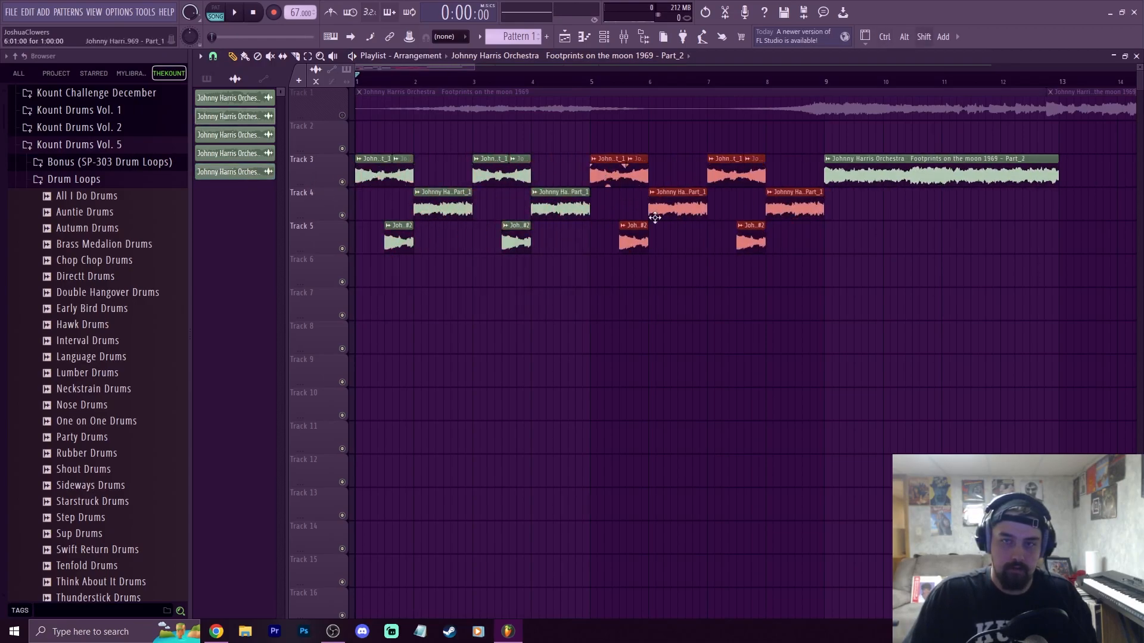
pyautogui.click(640, 206)
# Play the second loop from bar 9
pyautogui.scroll(-3, 773, 85)
pyautogui.click(635, 83)
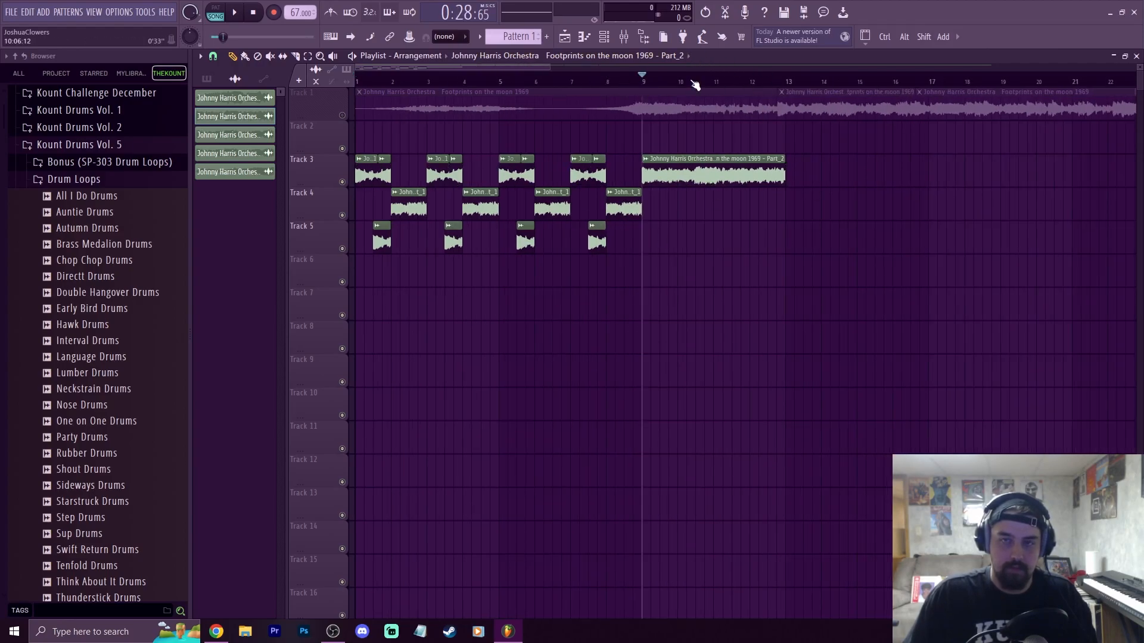
pyautogui.scroll(3, 695, 85)
pyautogui.press('space')
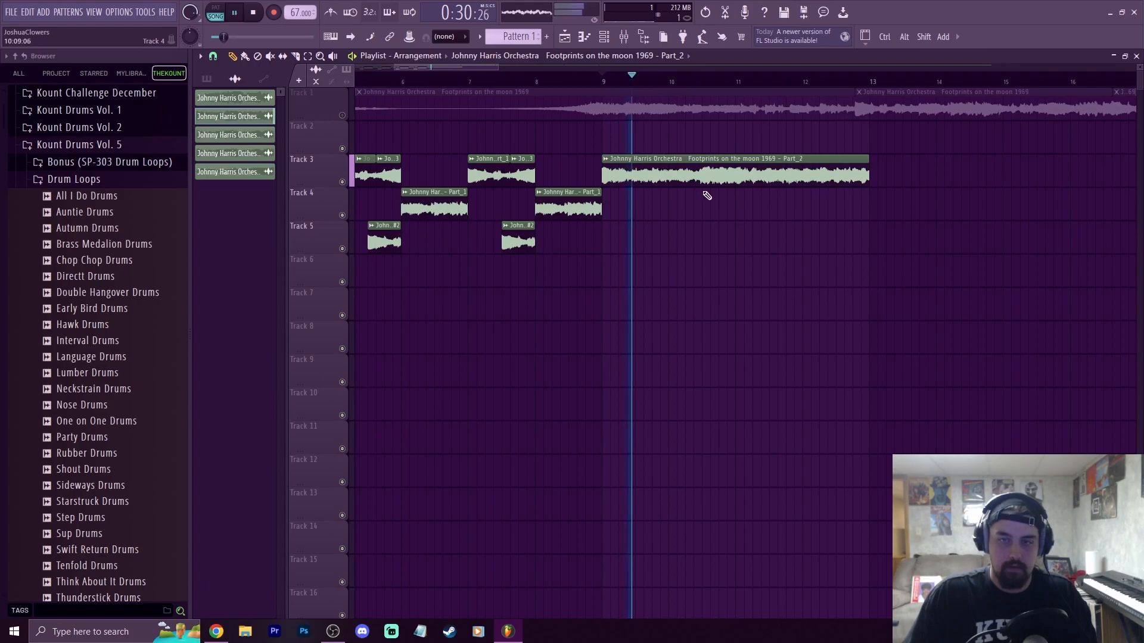
# Slice the second loop at bars 10 and 11 and move the slices after bar 10 to 13:05
pyautogui.press('space')
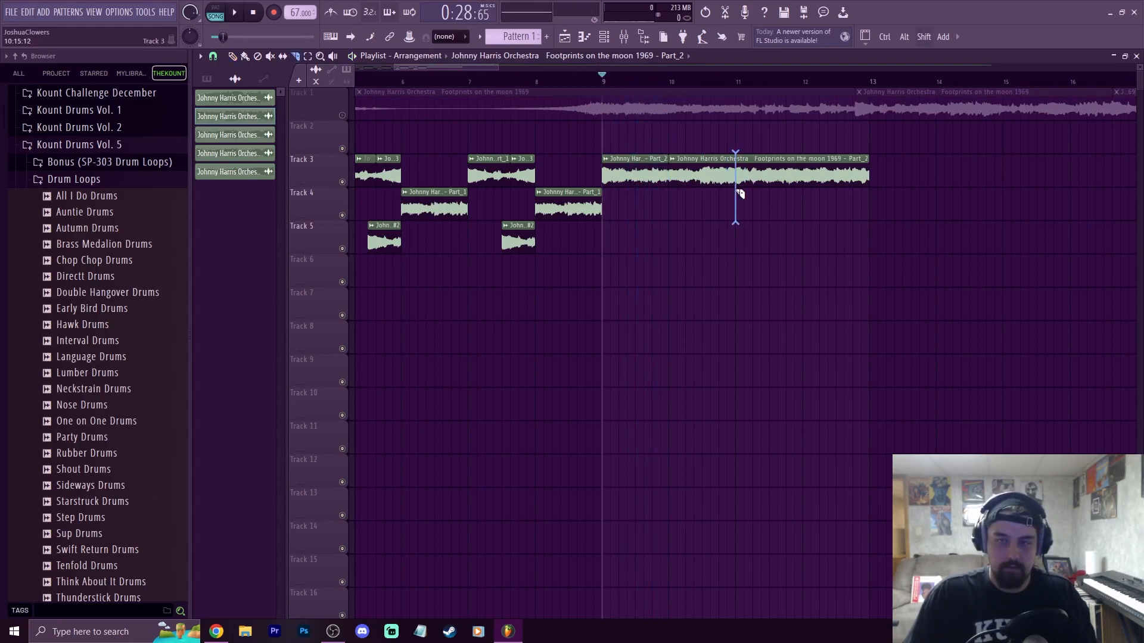
pyautogui.moveTo(698, 209); pyautogui.dragTo(810, 137)
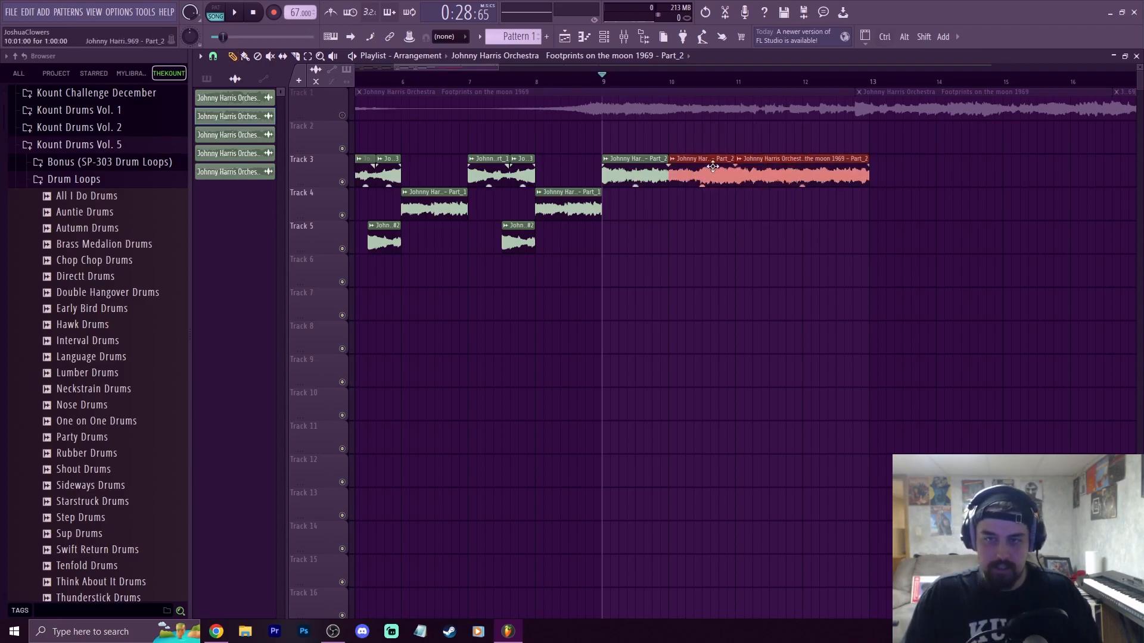
pyautogui.moveTo(702, 173); pyautogui.dragTo(927, 173)
pyautogui.keyDown('shift'); pyautogui.moveTo(643, 175); pyautogui.dragTo(735, 173); pyautogui.keyUp('shift')
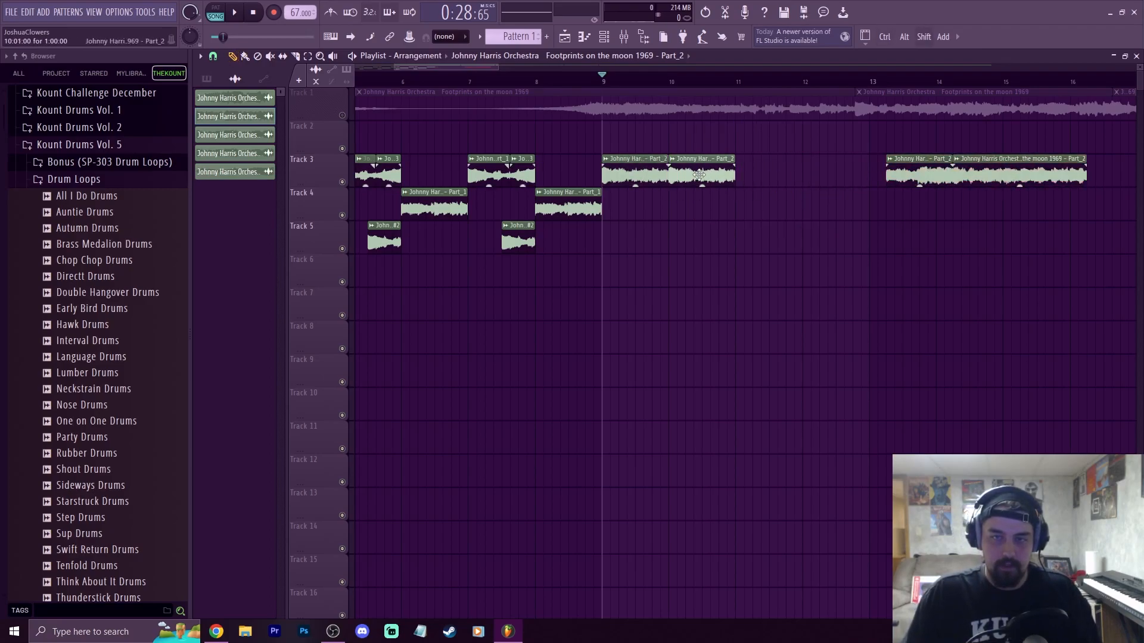
pyautogui.rightClick(758, 173)
pyautogui.rightClick(709, 171)
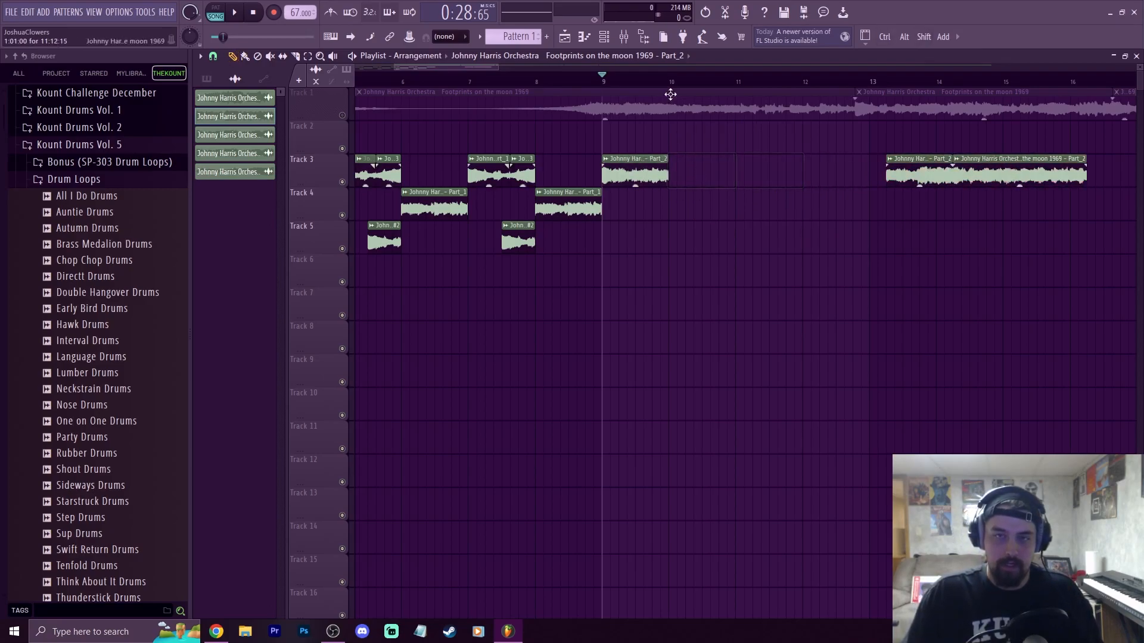
# Duplicate the one-bar slice at bar 9 on Track 3 into bar 10 and delete the copy
pyautogui.scroll(3, 665, 89)
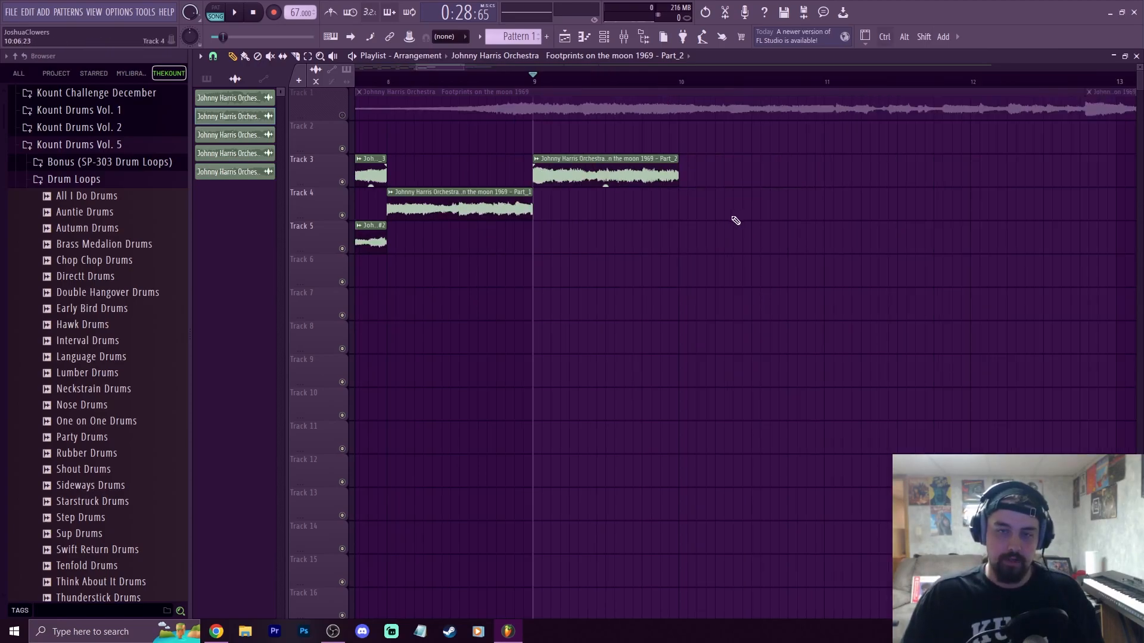
pyautogui.moveTo(697, 214); pyautogui.dragTo(625, 174)
pyautogui.hotkey('ctrl', 'b')
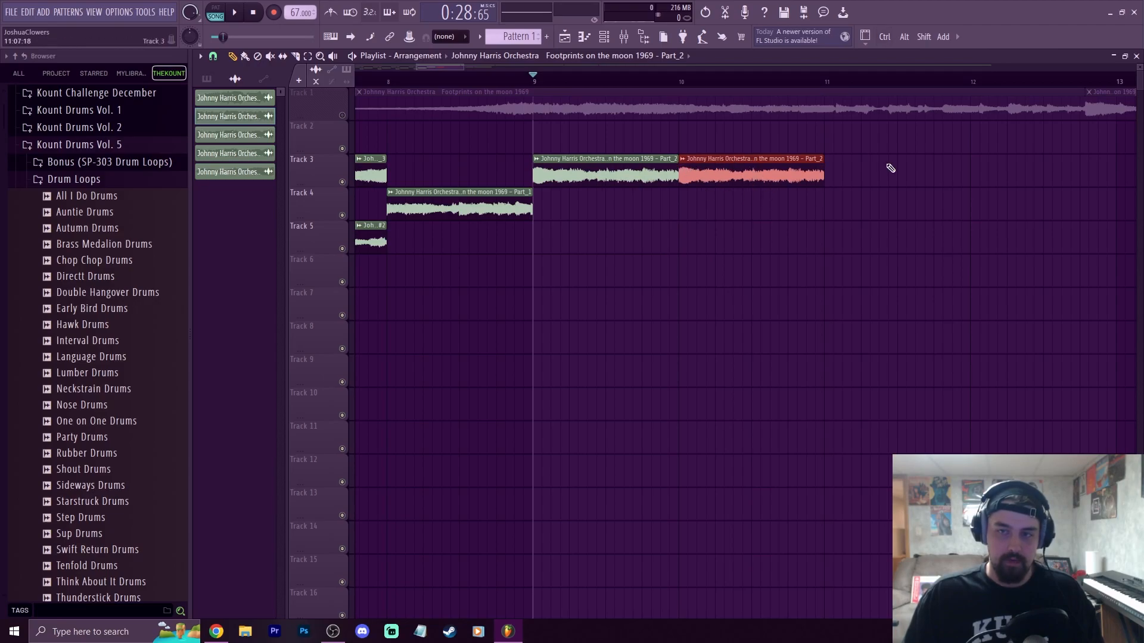
pyautogui.rightClick(795, 173)
pyautogui.scroll(5, 671, 69)
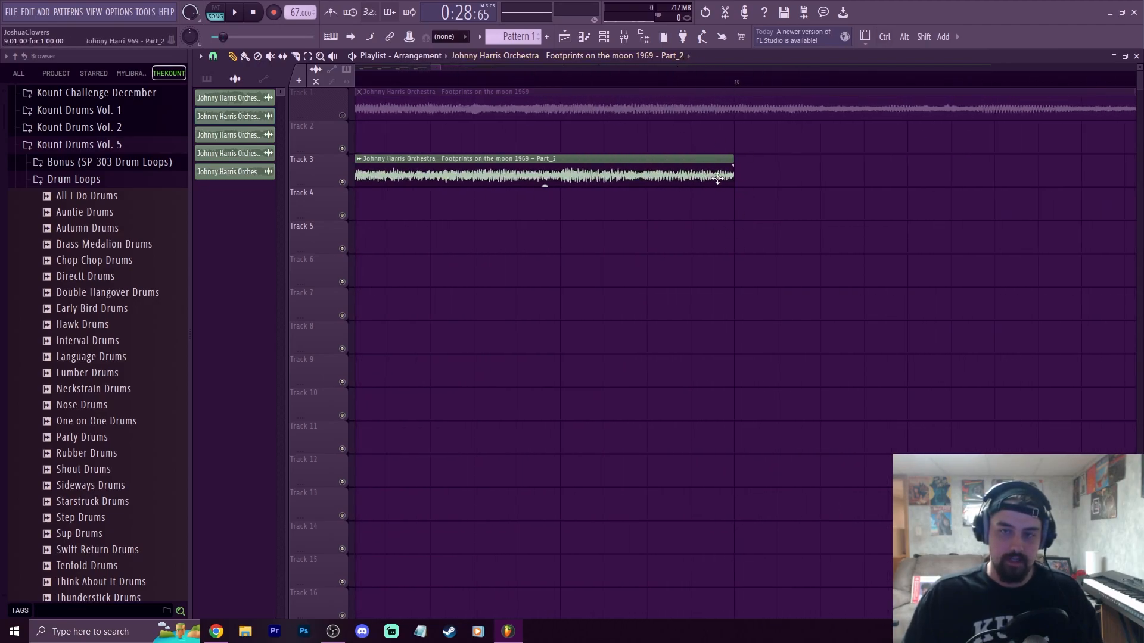
# Try shortening the end of the bar 9 slice with snapping set to (none) and duplicating it directly behind itself
pyautogui.scroll(-2, 724, 94)
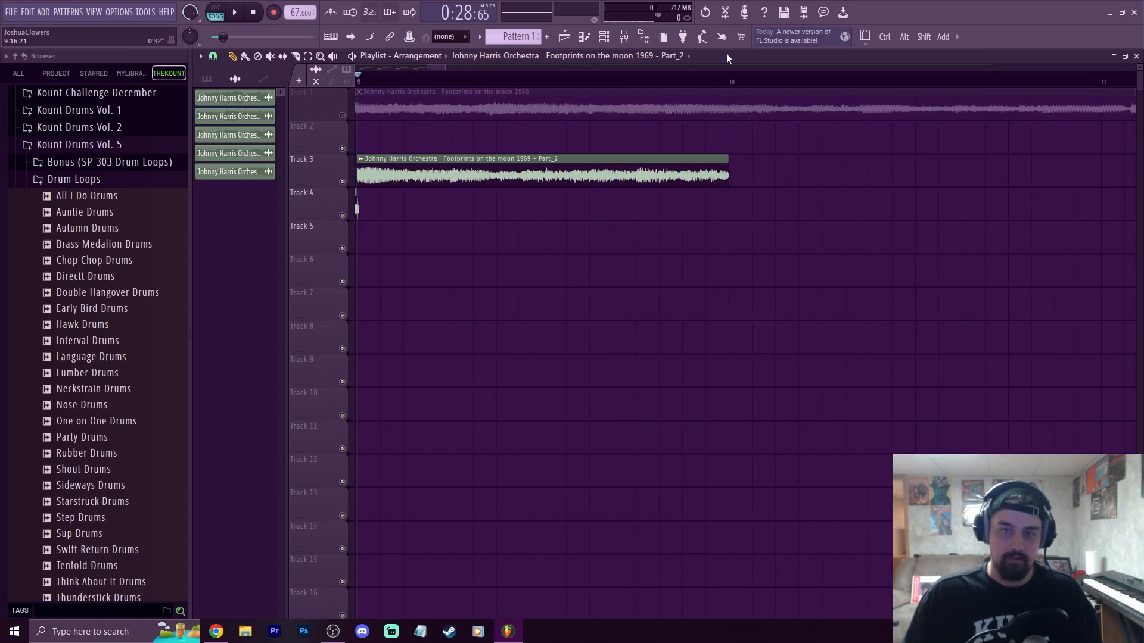
pyautogui.click(213, 57)
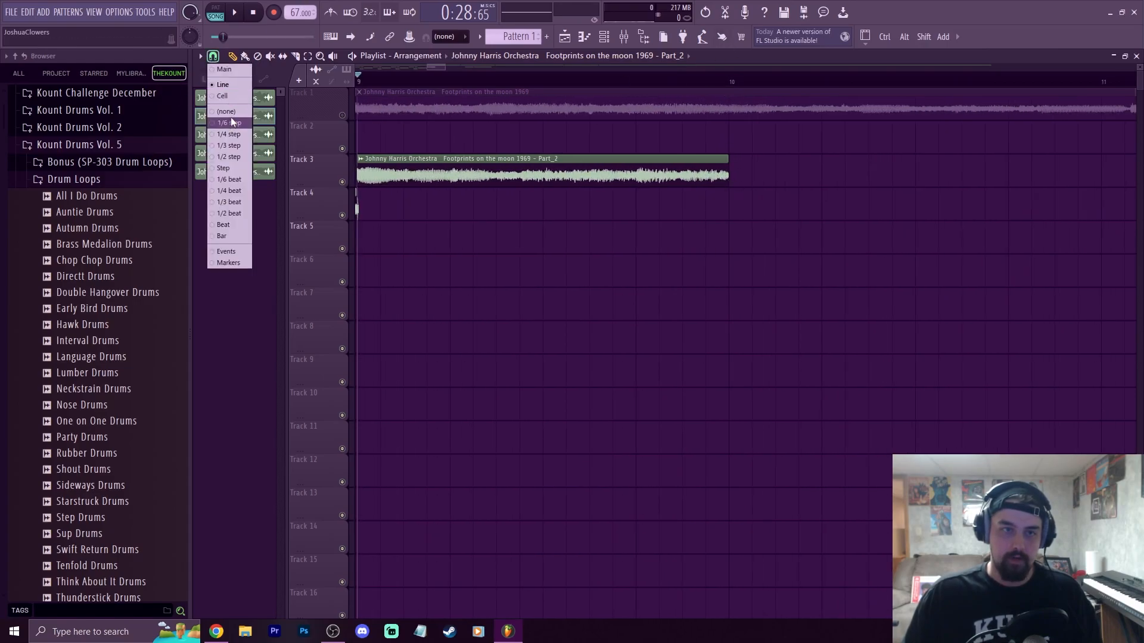
pyautogui.click(231, 122)
pyautogui.click(202, 57)
pyautogui.click(213, 57)
pyautogui.click(230, 112)
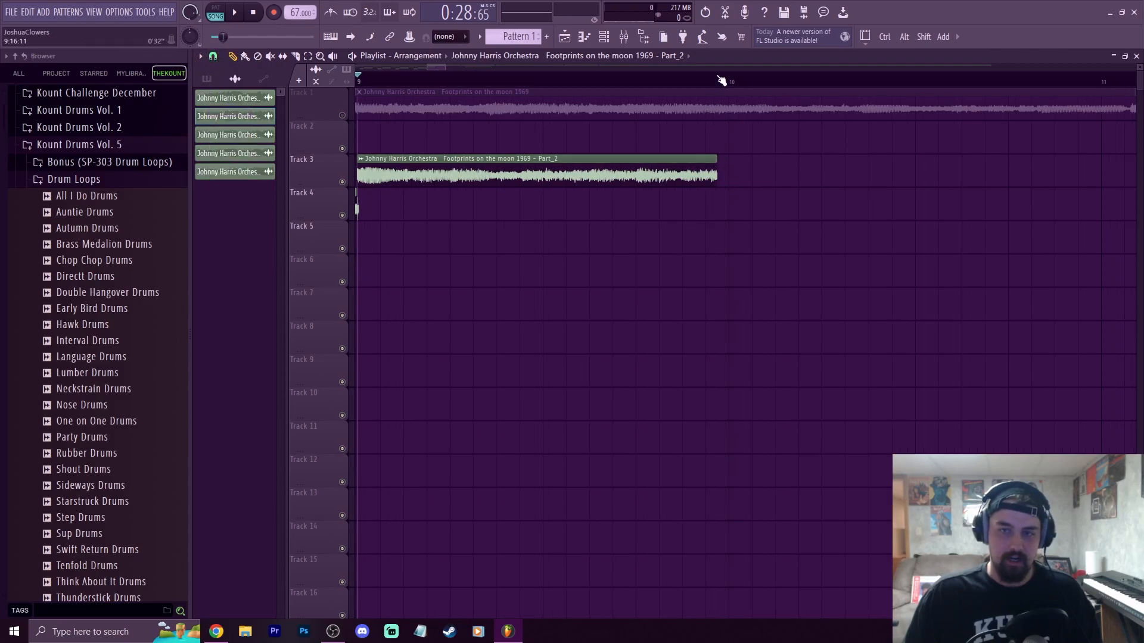
pyautogui.scroll(-1, 721, 85)
pyautogui.click(679, 185)
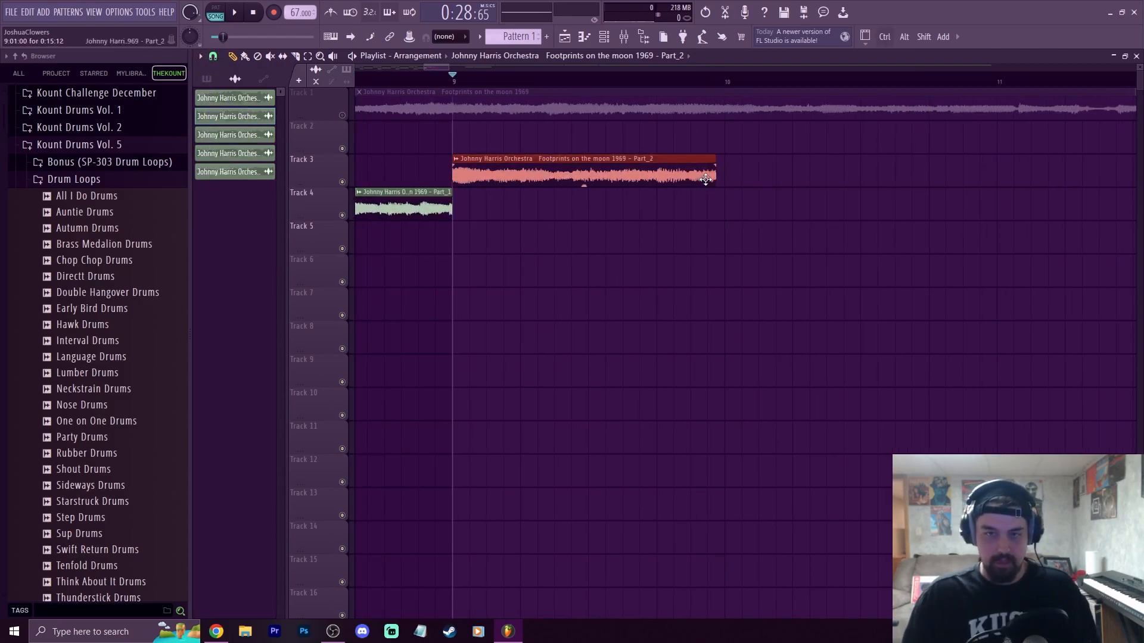
pyautogui.hotkey('ctrl', 'b')
pyautogui.scroll(3, 763, 97)
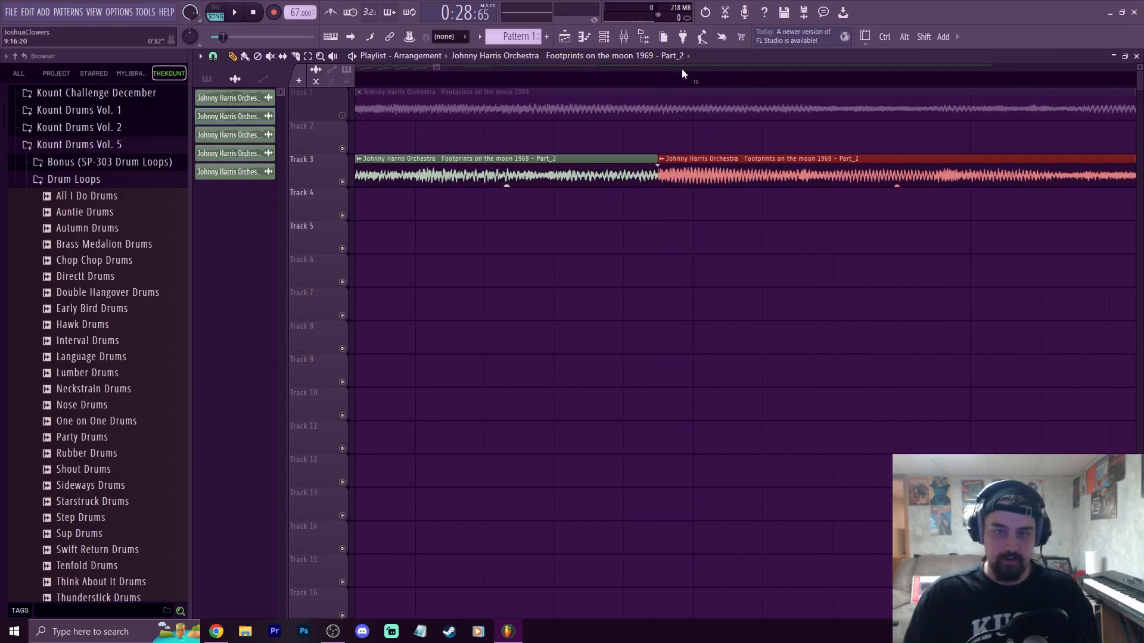
pyautogui.scroll(-2, 669, 81)
pyautogui.rightClick(804, 172)
# Undo the duplication and resizing of the bar 9 slice
pyautogui.hotkey('ctrl', 'z')
pyautogui.hotkey('ctrl', 'z')
pyautogui.hotkey('ctrl', 'z')
pyautogui.hotkey('ctrl', 'z')
pyautogui.hotkey('ctrl', 'z')
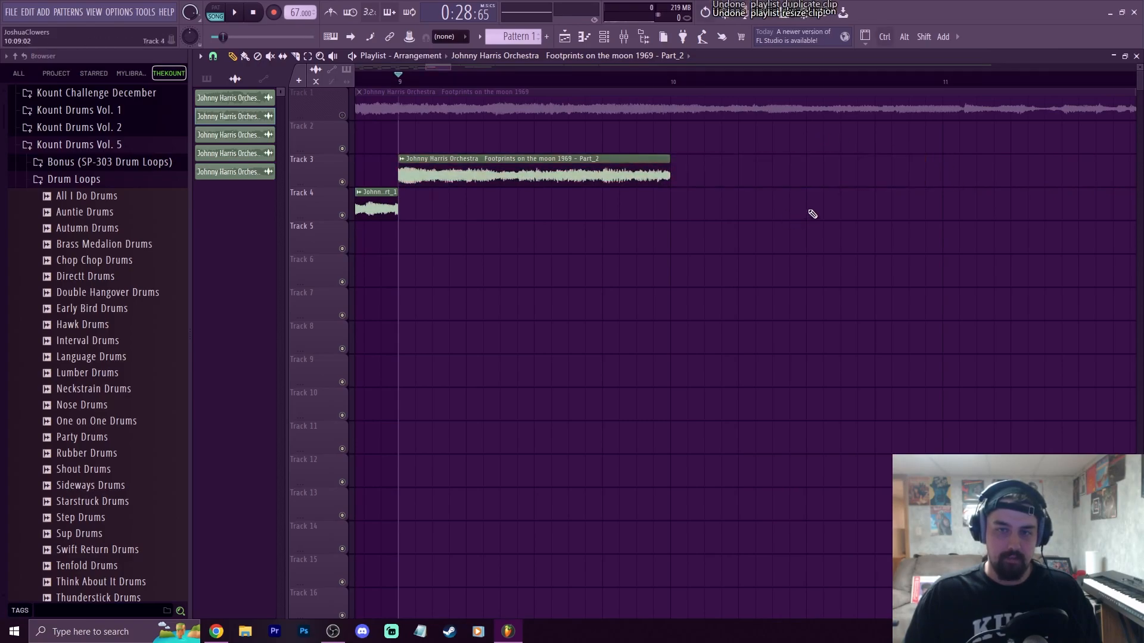
# Copy the full one-bar slice at bar 9 into bars 10 and 11 on Track 3, playing from bar 9
pyautogui.moveTo(437, 174); pyautogui.dragTo(709, 182)
pyautogui.scroll(-3, 714, 183)
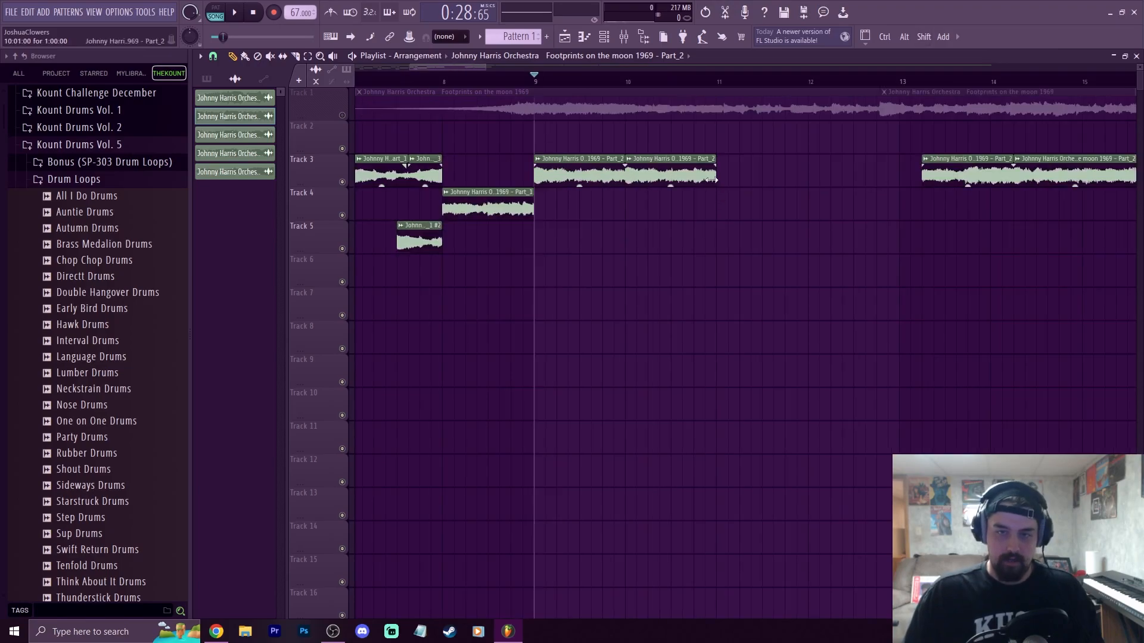
pyautogui.press('space')
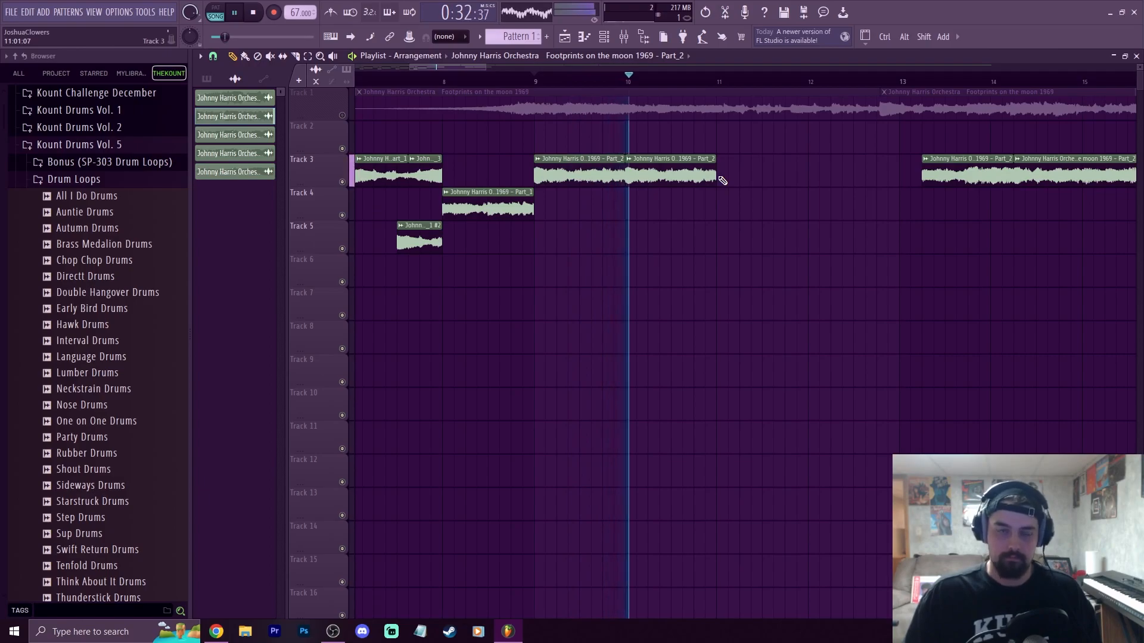
pyautogui.click(722, 180)
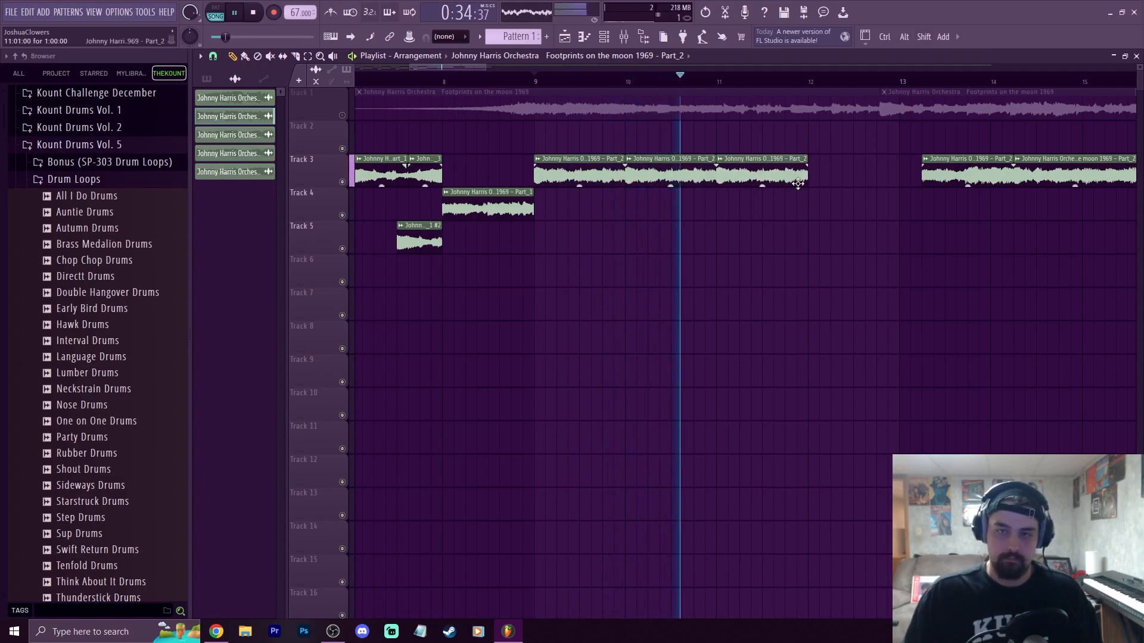
# Build bar 11 from two quarter-bar slices and a longer slice running from 11:09 to bar 13
pyautogui.moveTo(803, 181)
pyautogui.mouseDown()
pyautogui.moveTo(764, 183)
pyautogui.moveTo(811, 179)
pyautogui.moveTo(800, 180)
pyautogui.mouseUp()
pyautogui.press('space')
pyautogui.press('space')
pyautogui.press('c')
pyautogui.click(741, 178)
pyautogui.click(763, 179)
pyautogui.press('p')
pyautogui.moveTo(759, 178)
pyautogui.mouseDown()
pyautogui.moveTo(735, 182)
pyautogui.moveTo(899, 184)
pyautogui.mouseUp()
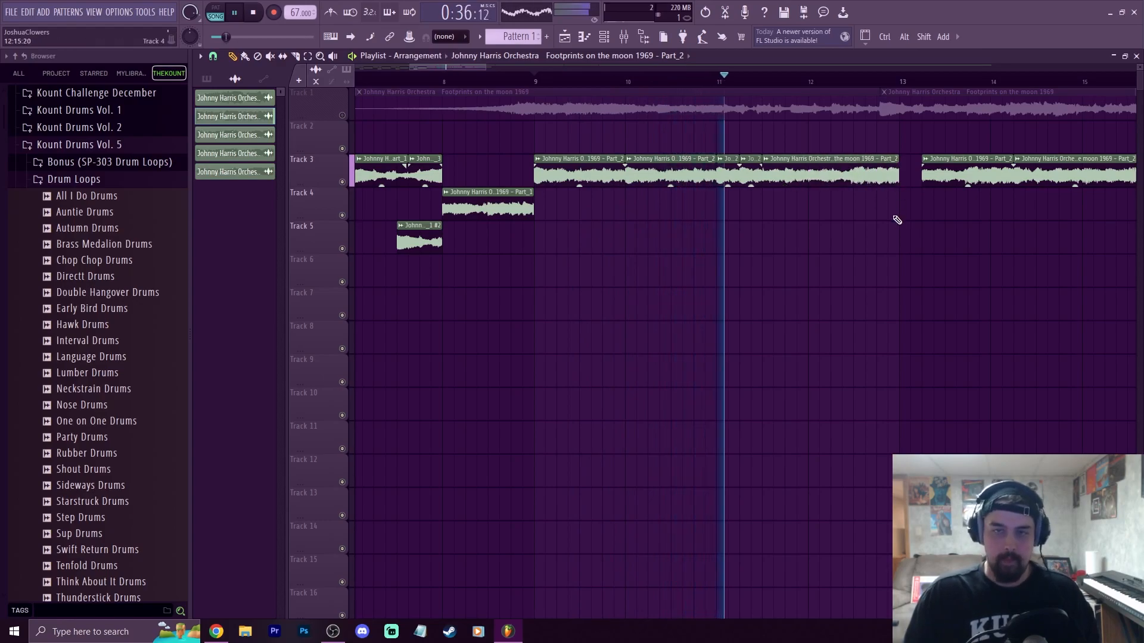
# Look at the second loop's sample settings and replay the slices around bar 11
pyautogui.doubleClick(590, 172)
pyautogui.click(589, 172)
pyautogui.doubleClick(590, 172)
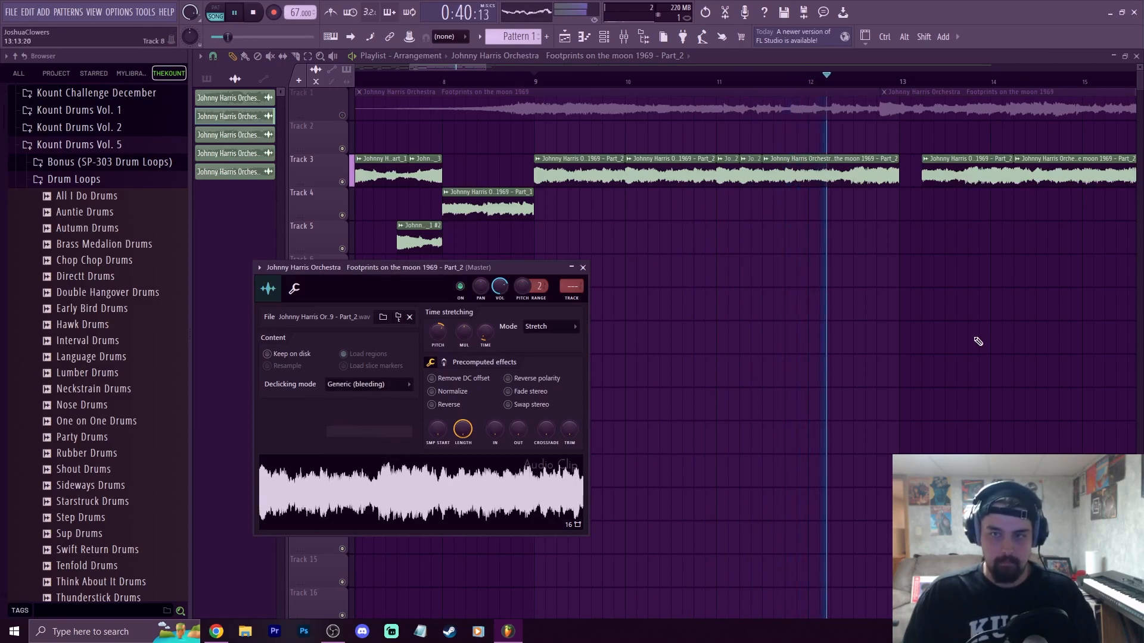
pyautogui.click(965, 341)
pyautogui.click(752, 81)
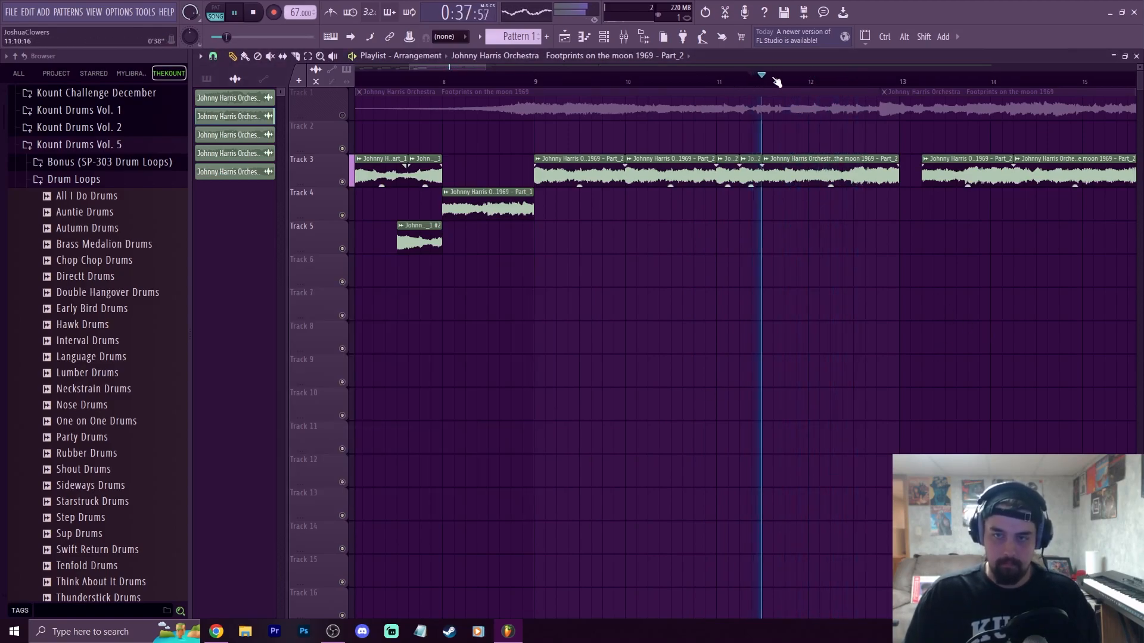
# Turn the two quarter-bar slices at the start of bar 11 into a single half-bar slice while listening
pyautogui.scroll(2, 777, 82)
pyautogui.click(667, 81)
pyautogui.press('space')
pyautogui.press('space')
pyautogui.moveTo(719, 173); pyautogui.dragTo(756, 174)
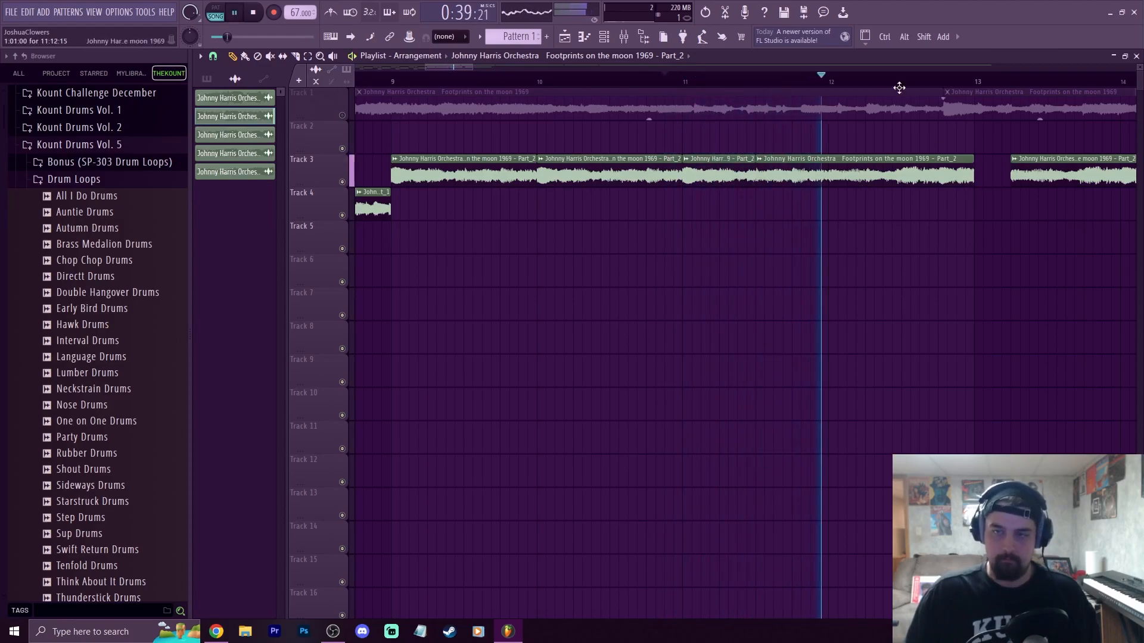
# Trim the long last slice to 12:13, cut it at 12:09, and place a quarter-bar slice at 12:13
pyautogui.scroll(-2, 871, 78)
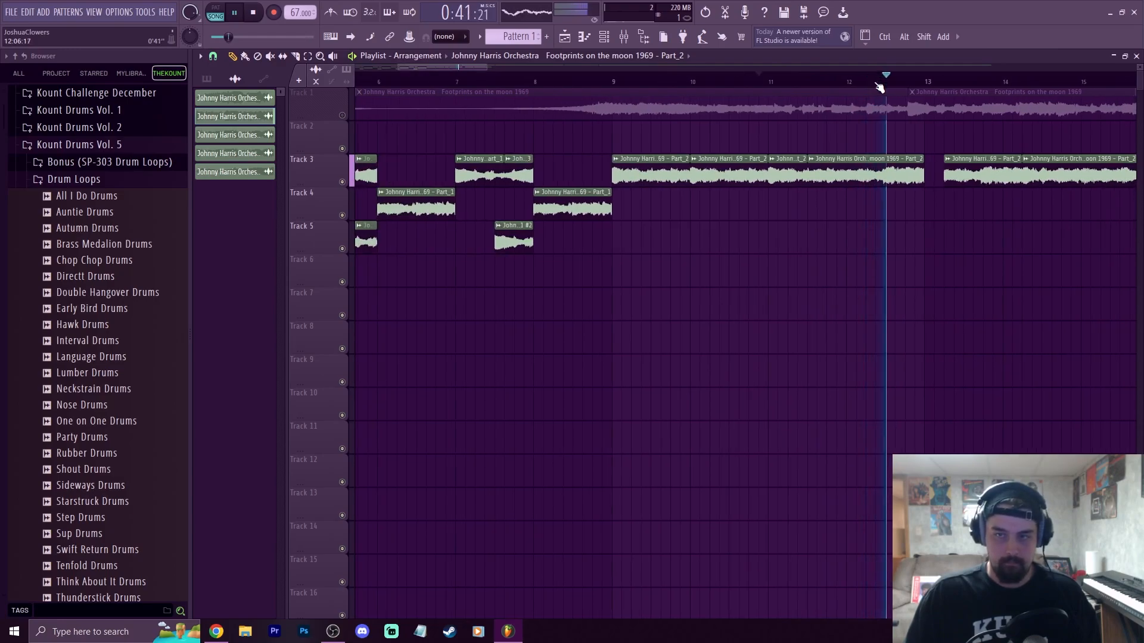
pyautogui.press('space')
pyautogui.press('space')
pyautogui.moveTo(922, 181); pyautogui.dragTo(903, 183)
pyautogui.press('c')
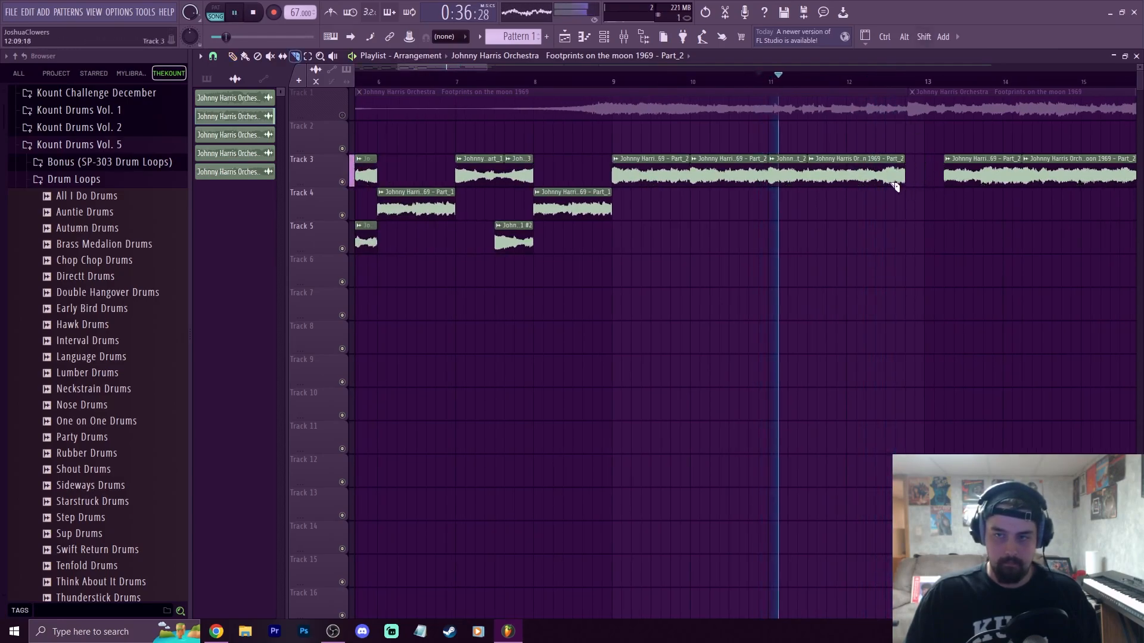
pyautogui.press('p')
pyautogui.click(916, 172)
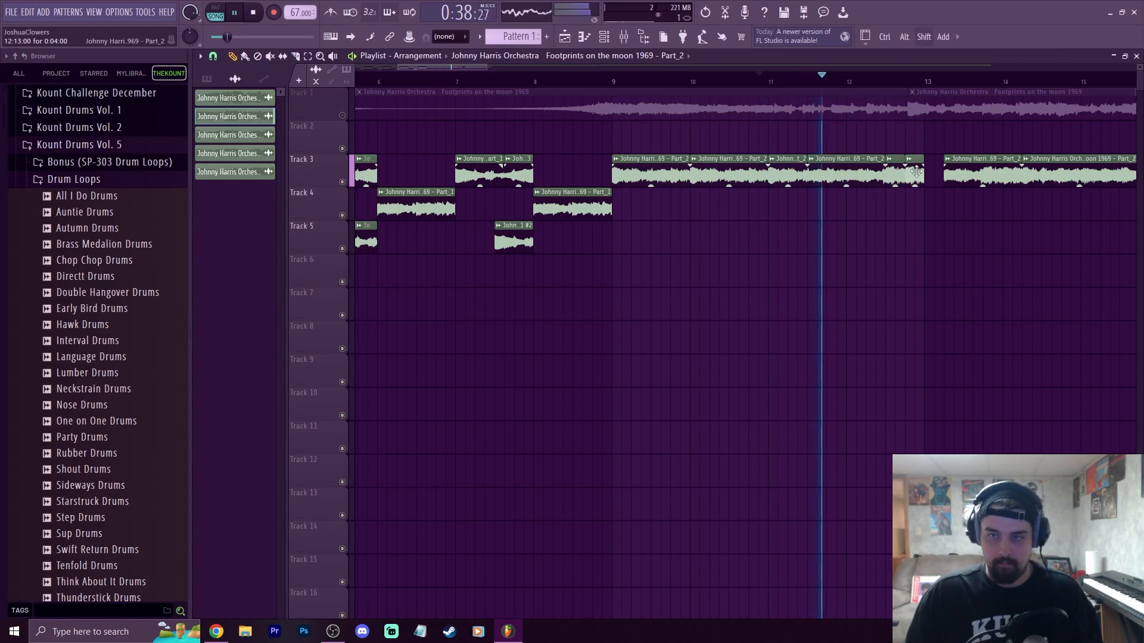
# Check the second loop's sample settings and replay the chops ahead of bar 11
pyautogui.doubleClick(840, 171)
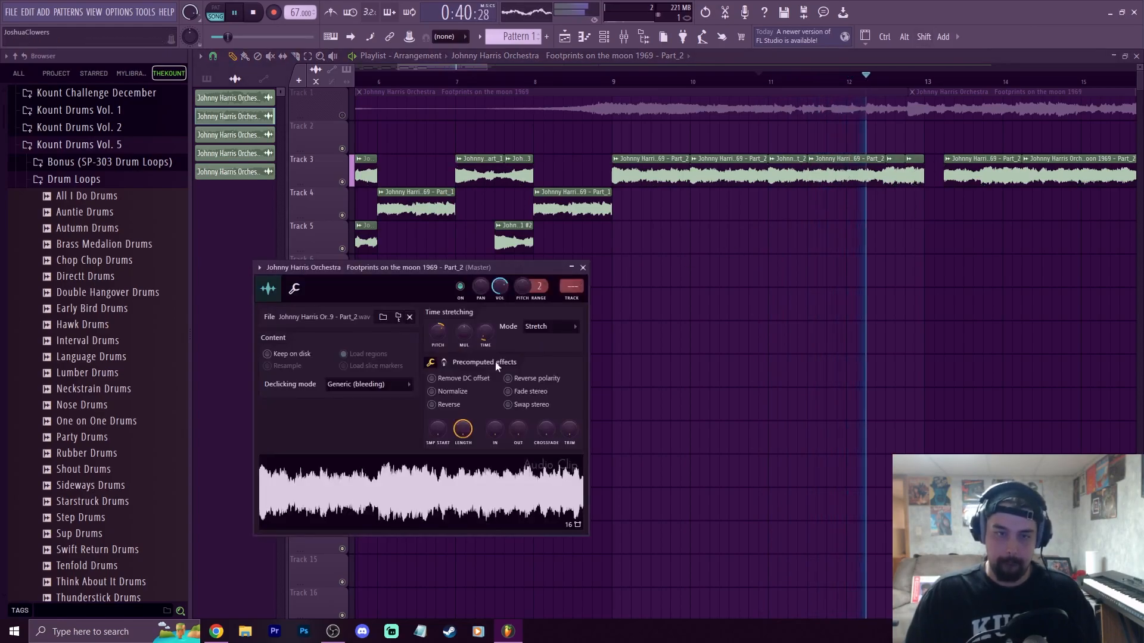
pyautogui.click(583, 268)
pyautogui.press('space')
pyautogui.press('space')
# Delete the leftover slices past bar 13 on Track 3 and duplicate bars 9 to 12 into bars 13 to 16
pyautogui.scroll(-4, 728, 70)
pyautogui.rightClick(893, 177)
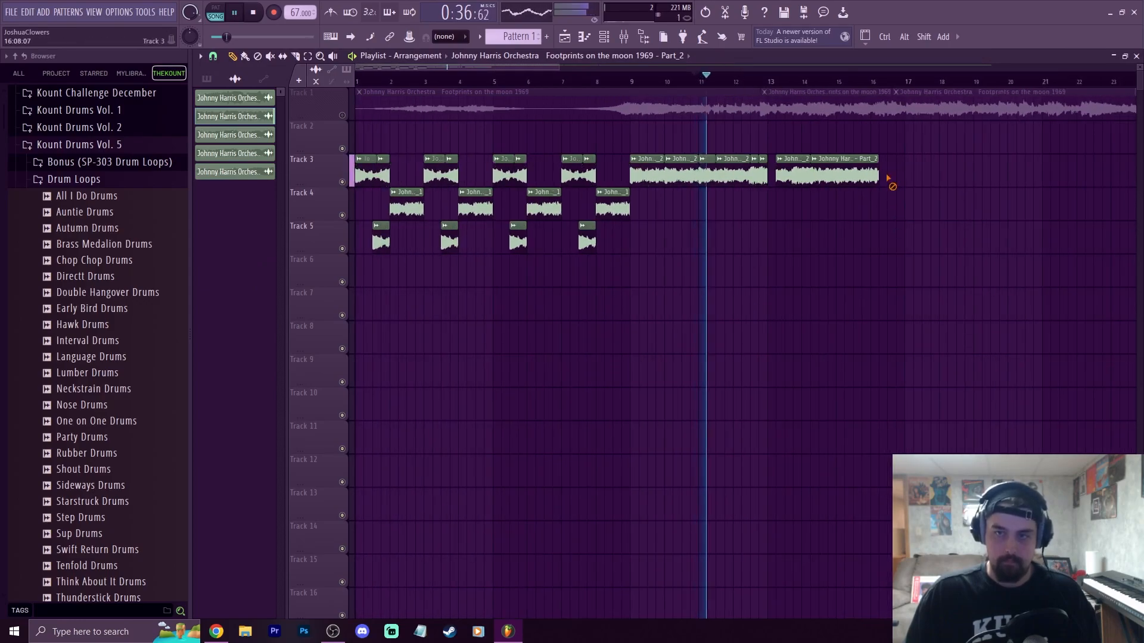
pyautogui.rightClick(847, 177)
pyautogui.rightClick(795, 177)
pyautogui.moveTo(815, 217)
pyautogui.mouseDown()
pyautogui.moveTo(645, 176)
pyautogui.moveTo(809, 176)
pyautogui.moveTo(783, 176)
pyautogui.mouseUp()
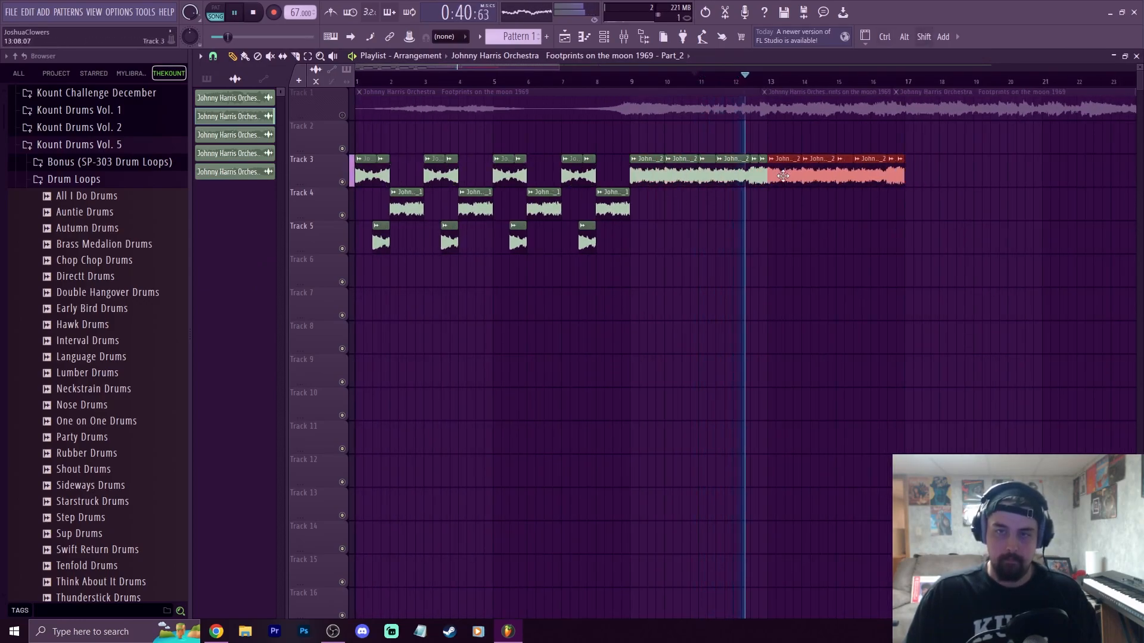
# Listen through the duplicated bars, then set the playback selection to bars 1 to 16
pyautogui.click(818, 226)
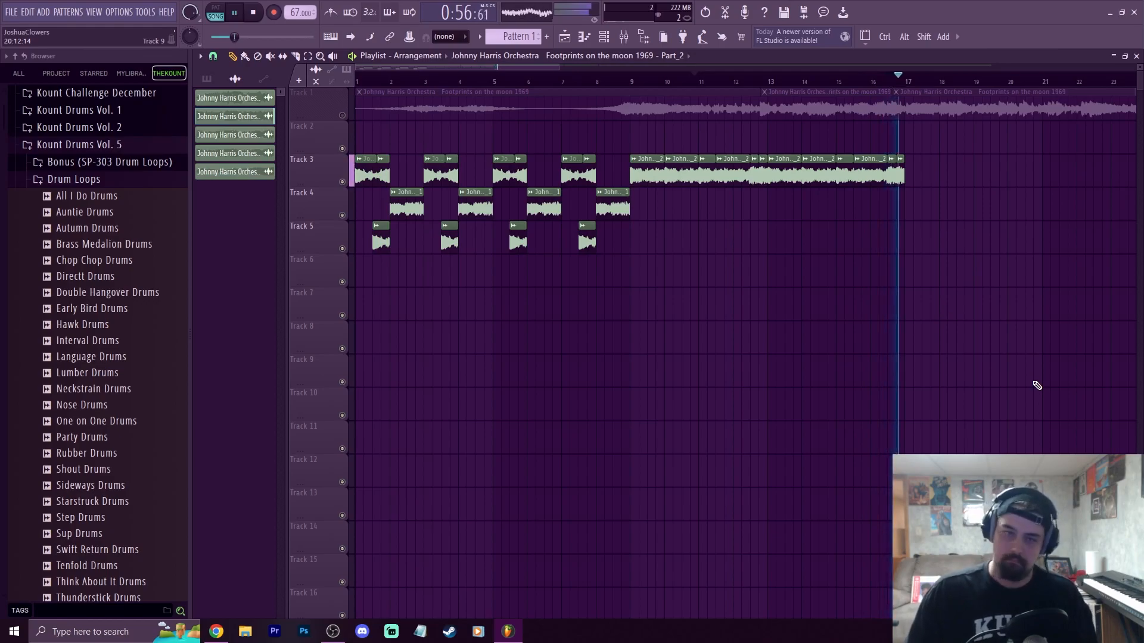
pyautogui.press('space')
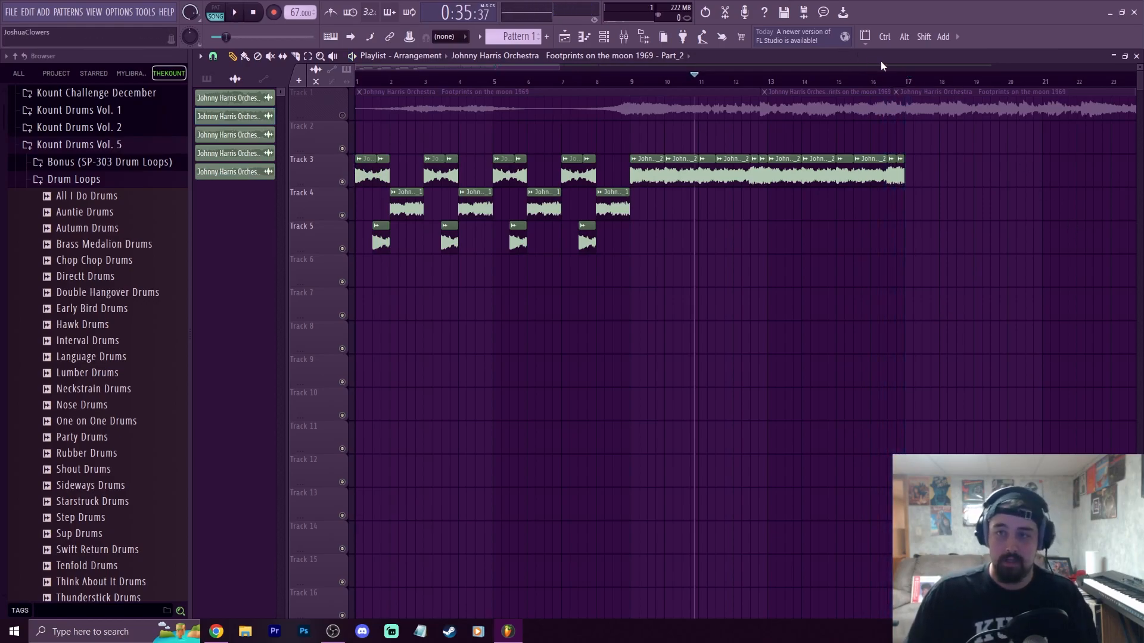
pyautogui.moveTo(913, 82); pyautogui.dragTo(358, 82)
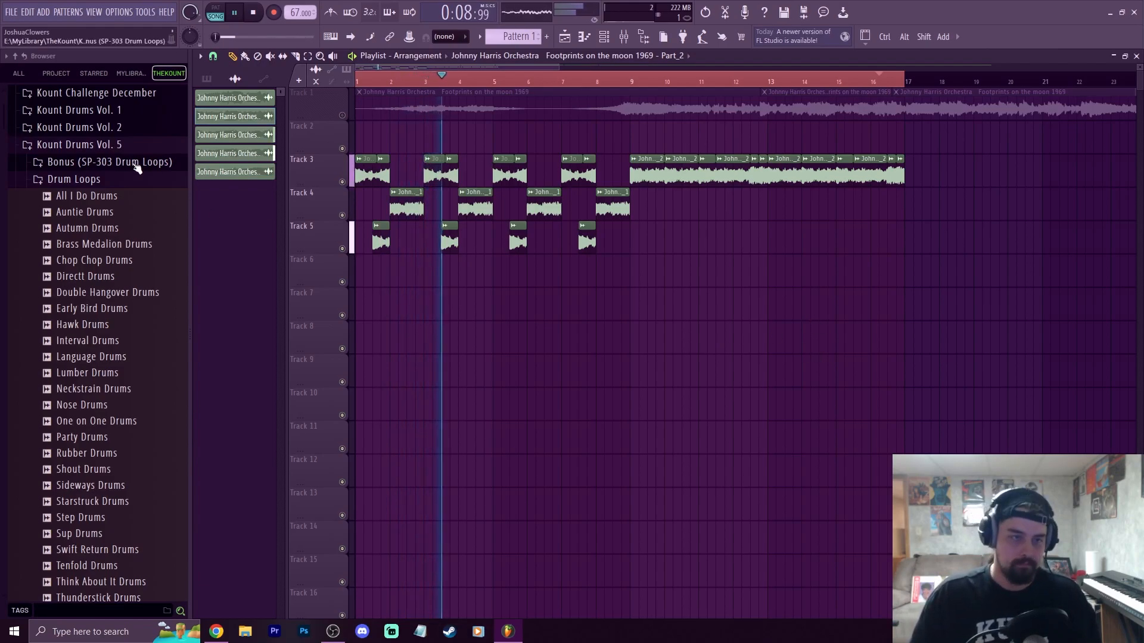
# Open the Percussion Loops folder in Kount Drums Vol. 5 and audition loops from Loose Hatclap to Driver, then stop the song
pyautogui.click(114, 179)
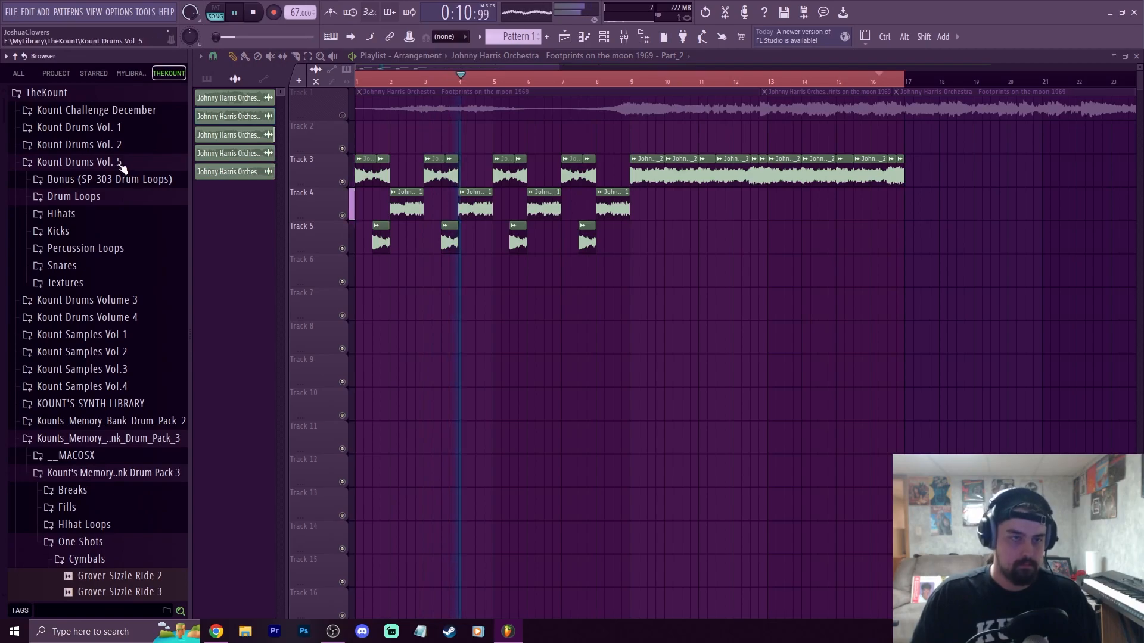
pyautogui.click(86, 247)
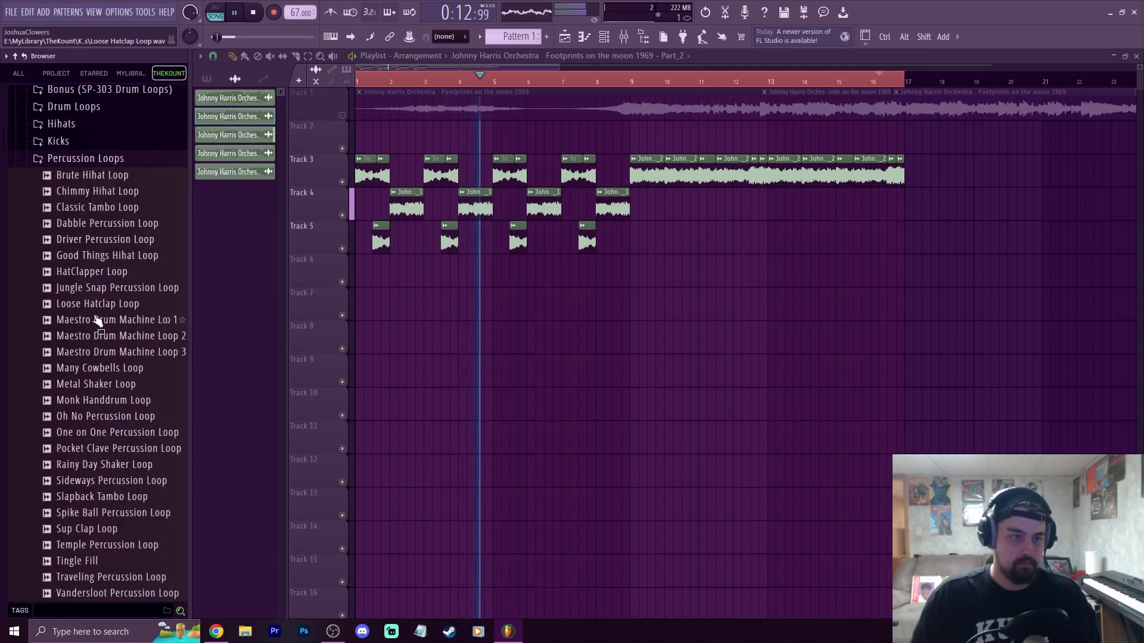
pyautogui.click(98, 302)
pyautogui.press('Up')
pyautogui.press('Up')
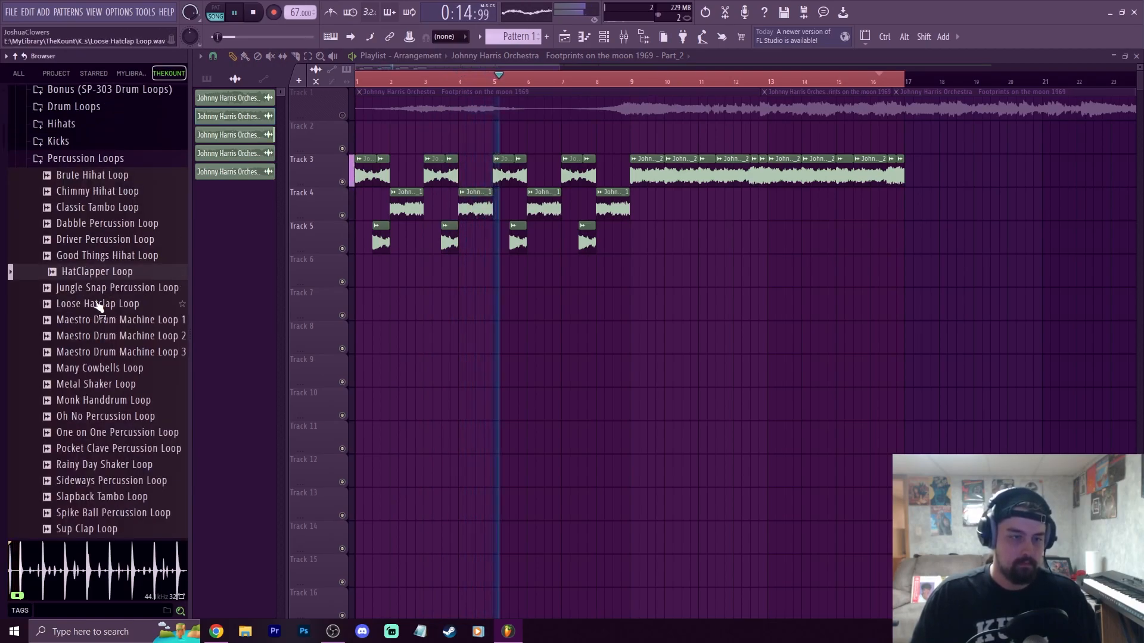
pyautogui.click(103, 291)
pyautogui.click(125, 256)
pyautogui.click(118, 242)
pyautogui.press('space')
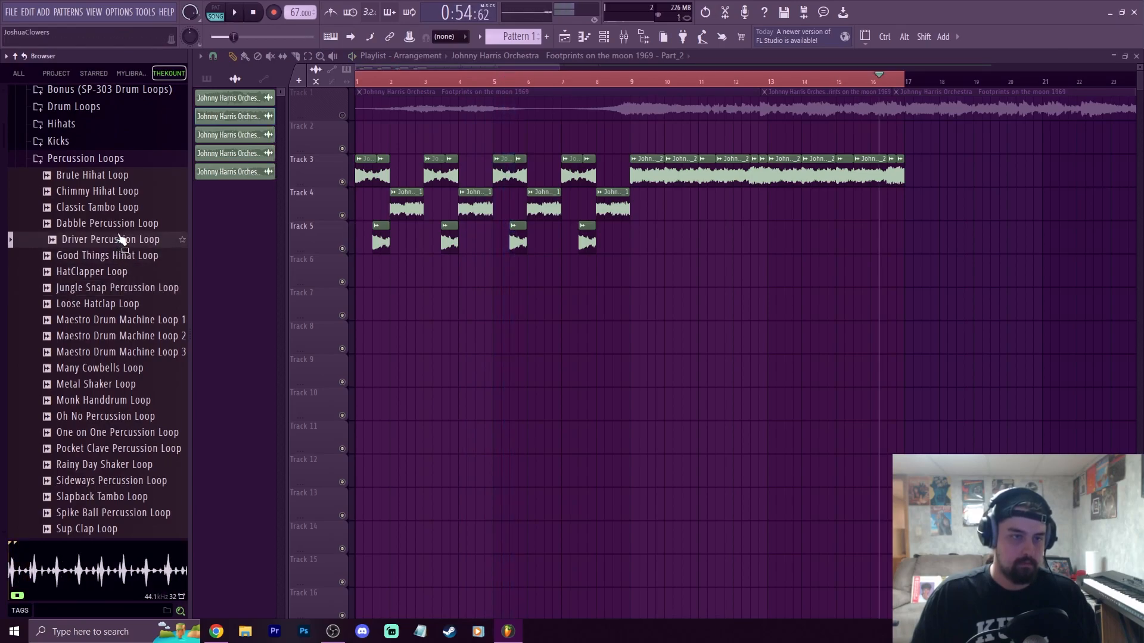
# Audition the Dabble, Many Cowbells, Metal Shaker, Monk Handdrum and Oh No percussion loops
pyautogui.click(119, 230)
pyautogui.click(113, 369)
pyautogui.click(118, 384)
pyautogui.click(120, 400)
pyautogui.click(120, 417)
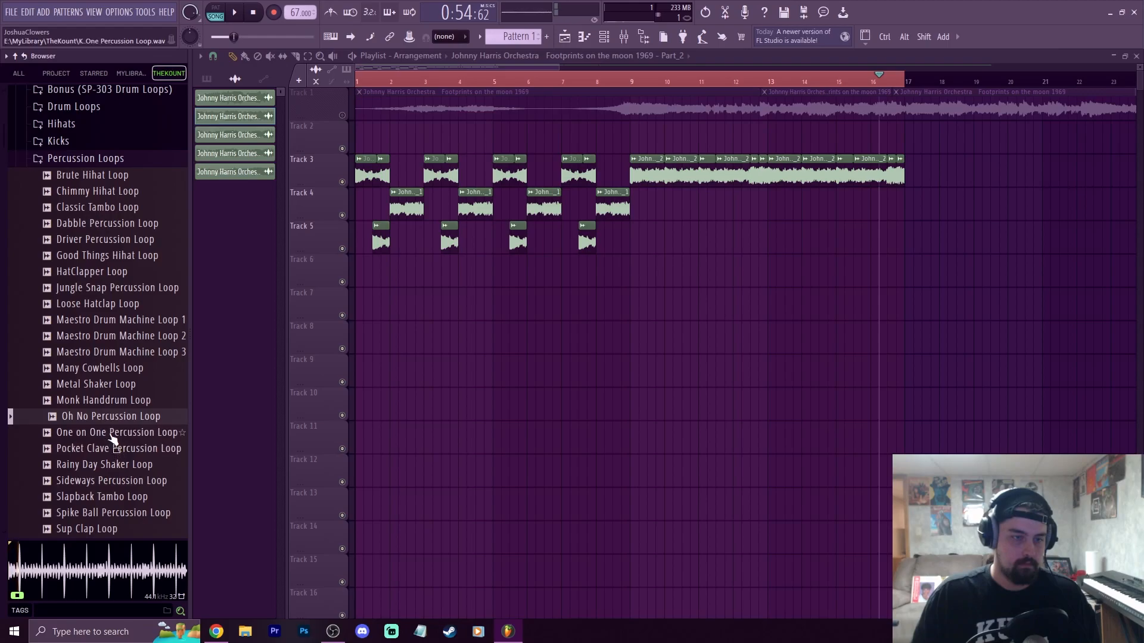
# Place the Oh No Percussion Loop at bar 1 on Track 6 and set its stretch time to 4:00:00
pyautogui.moveTo(115, 422); pyautogui.dragTo(360, 276)
pyautogui.doubleClick(445, 280)
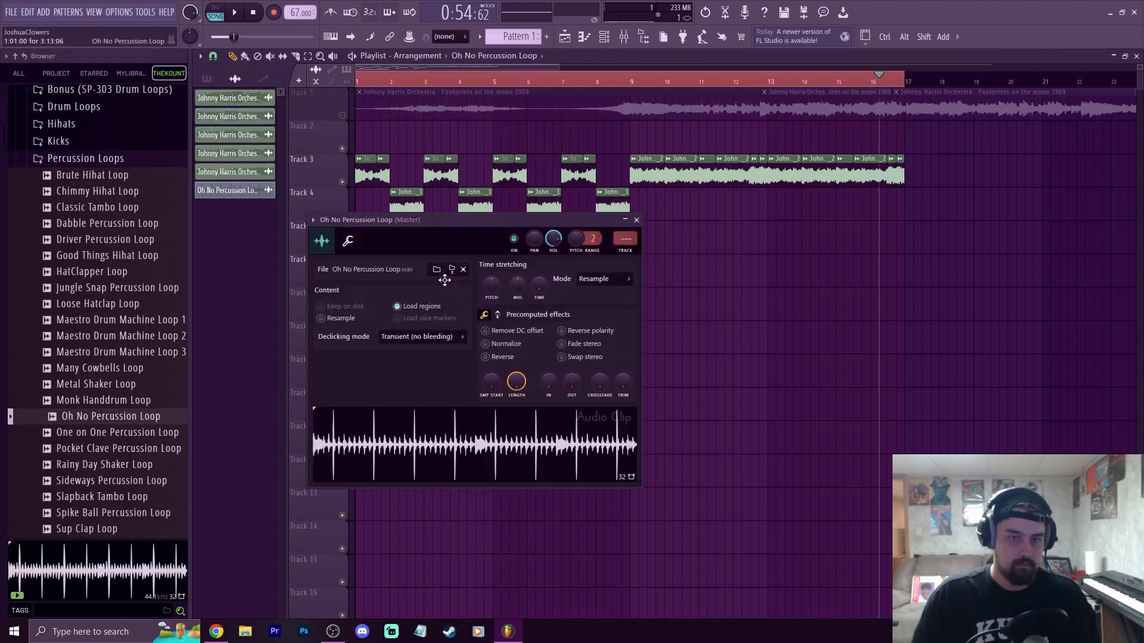
pyautogui.moveTo(431, 223); pyautogui.dragTo(422, 363)
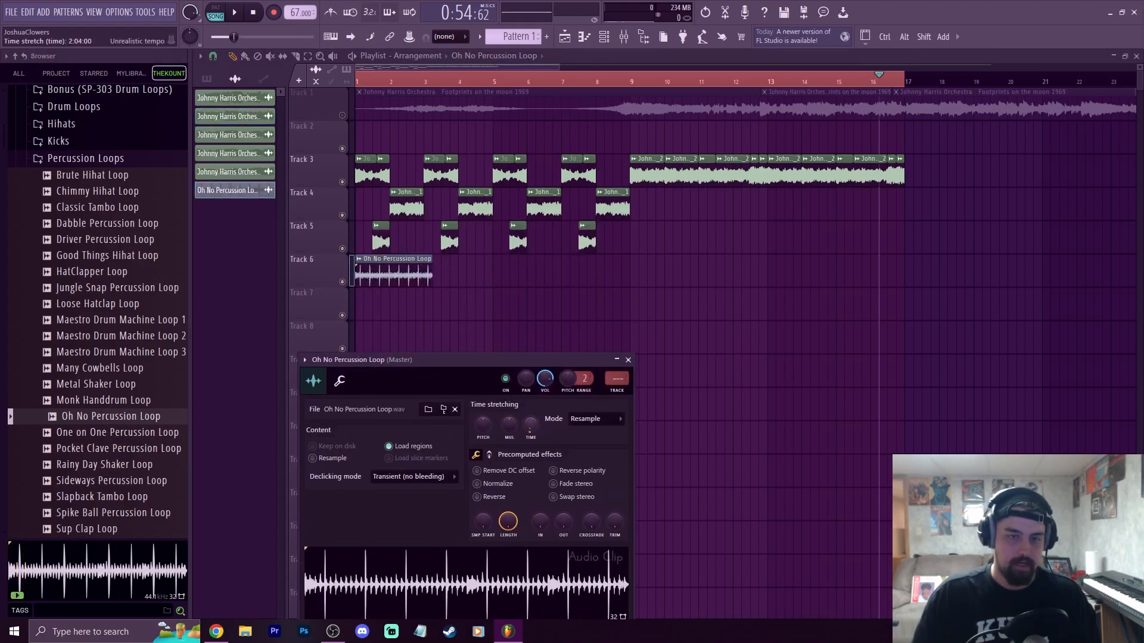
pyautogui.moveTo(530, 425); pyautogui.dragTo(530, 414)
# Set the percussion loop's stretching mode to Stretch, test playback and return the playhead to bar 1
pyautogui.click(587, 423)
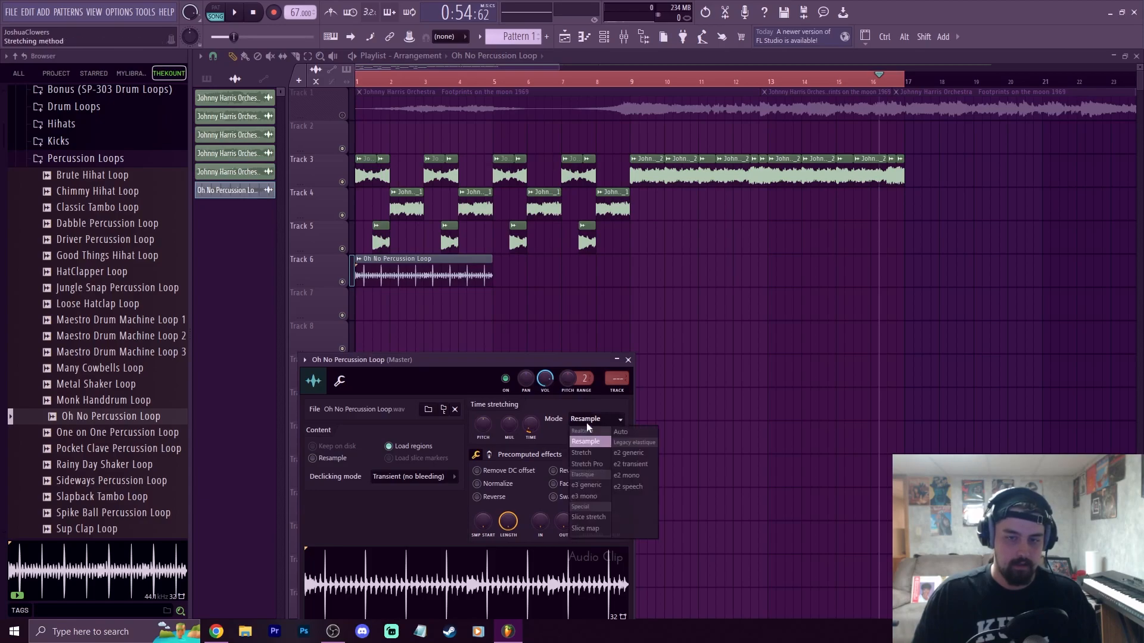
pyautogui.click(583, 453)
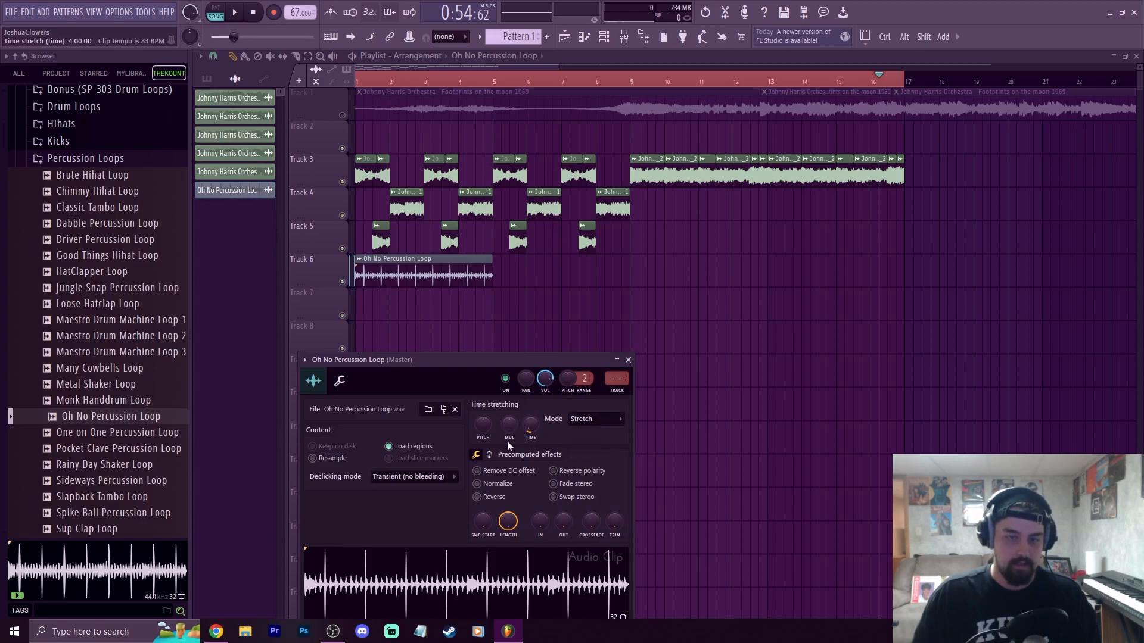
pyautogui.press('space')
pyautogui.press('space')
pyautogui.click(359, 82)
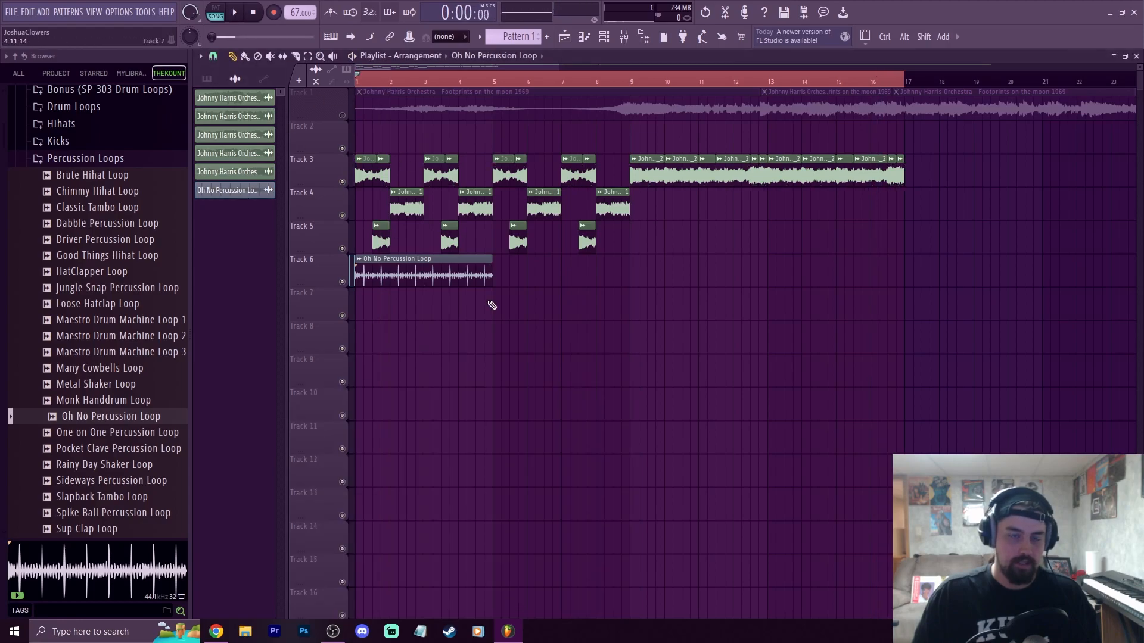
pyautogui.doubleClick(427, 275)
pyautogui.press('space')
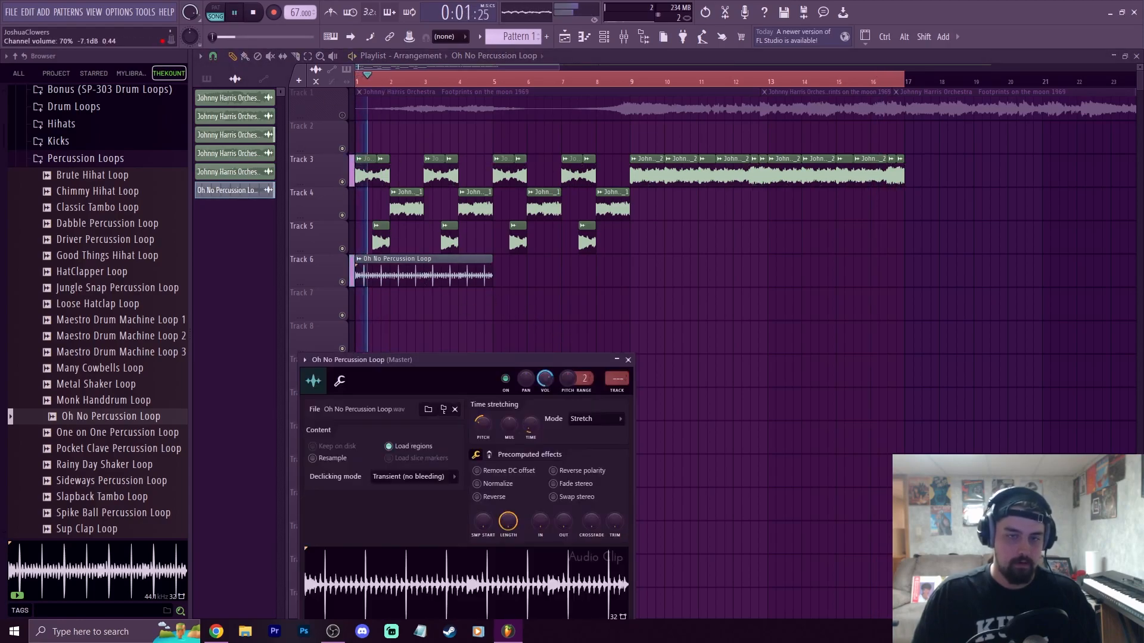
pyautogui.click(496, 274)
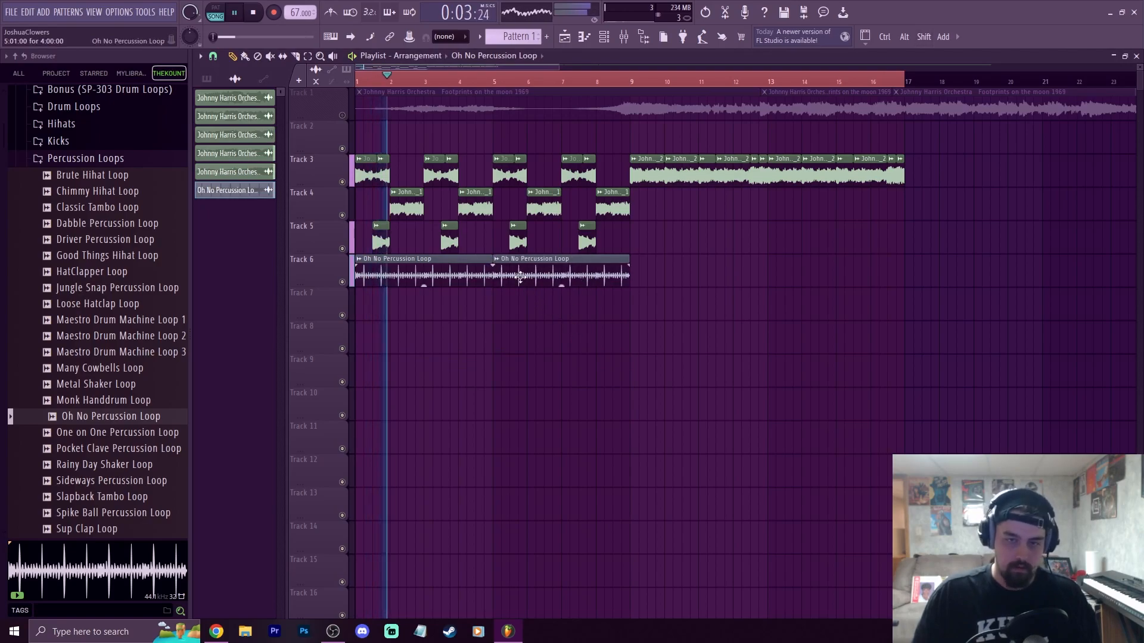
pyautogui.click(628, 360)
pyautogui.press('space')
pyautogui.press('space')
pyautogui.press('space')
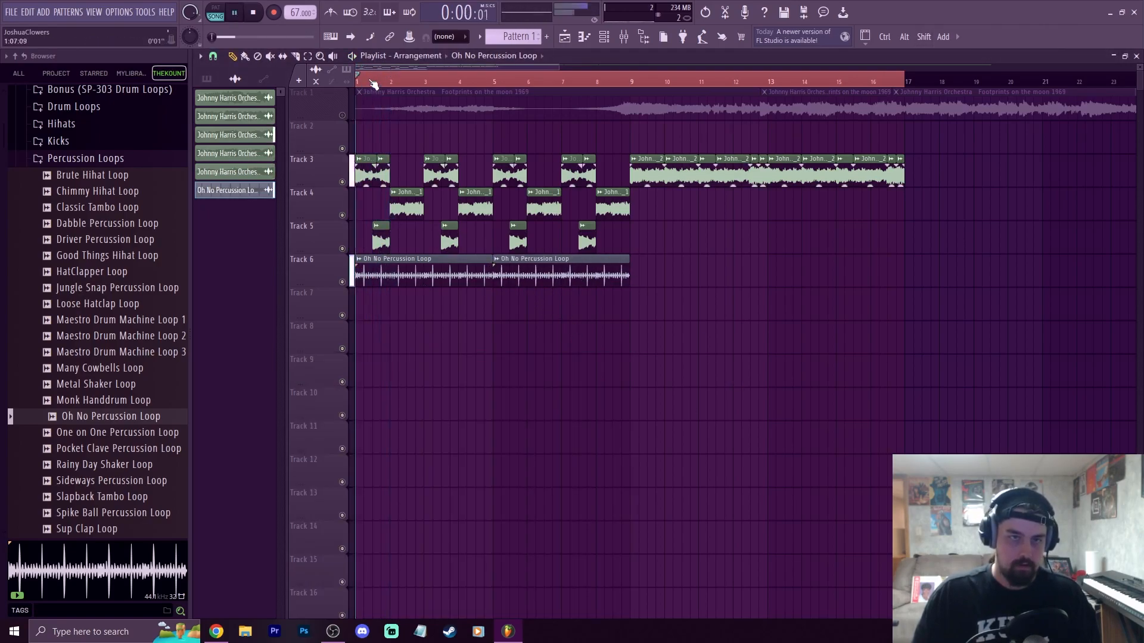
# Cut the first percussion loop down to a one-beat slice at bar 1, start the remainder at bar 2, and select the slice
pyautogui.scroll(5, 374, 68)
pyautogui.scroll(6, 374, 66)
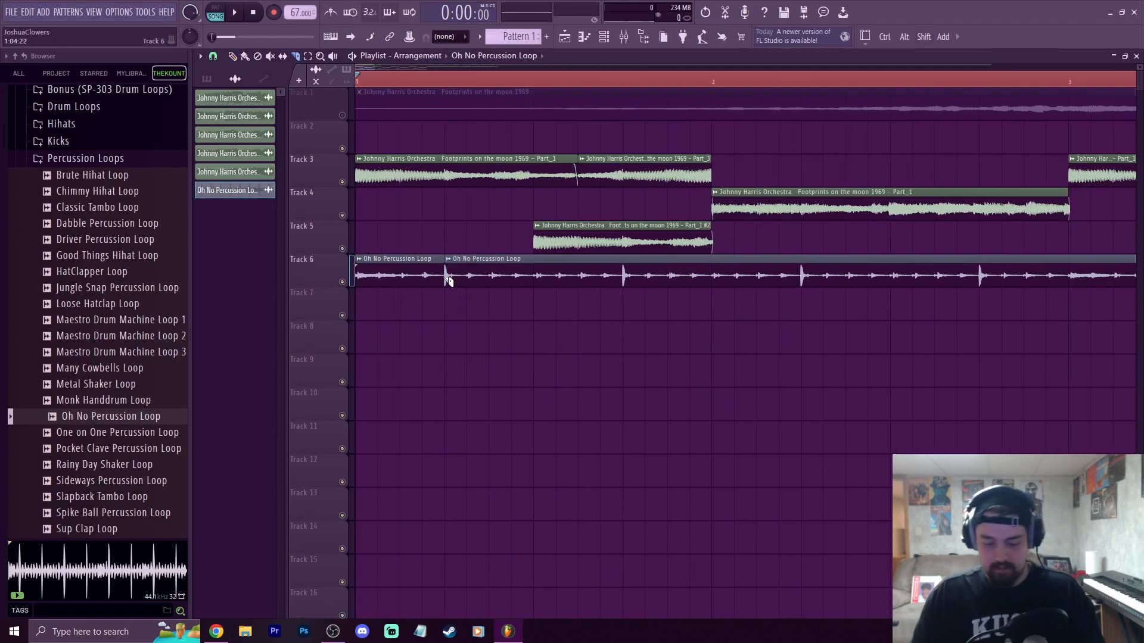
pyautogui.moveTo(444, 276); pyautogui.dragTo(712, 277)
pyautogui.moveTo(484, 301); pyautogui.dragTo(374, 273)
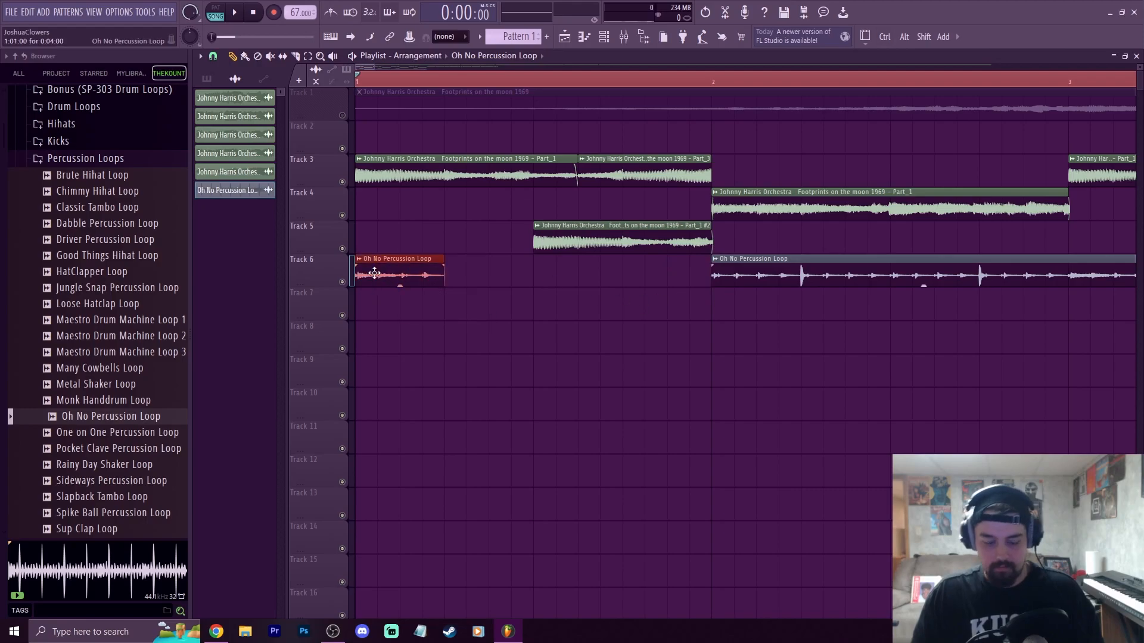
pyautogui.hotkey('ctrl', 'b')
pyautogui.hotkey('ctrl', 'b')
pyautogui.hotkey('ctrl', 'z')
pyautogui.hotkey('ctrl', 'z')
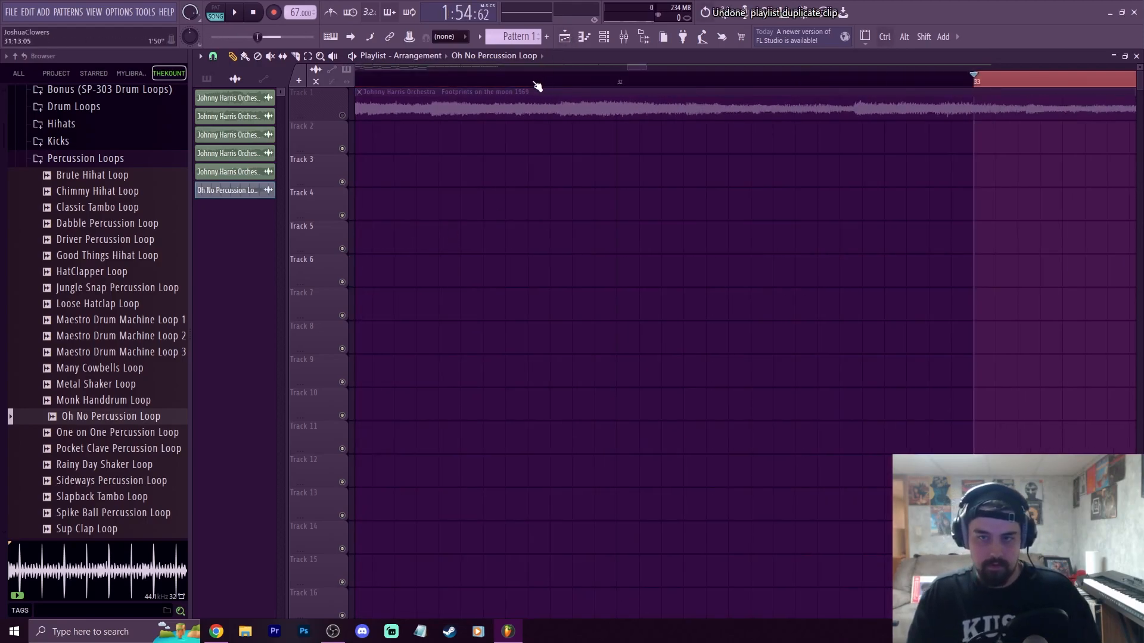
# Clear the timeline selection and duplicate the one-beat percussion slice three times to fill bar 1 on Track 6
pyautogui.scroll(-5, 536, 85)
pyautogui.scroll(-3, 536, 85)
pyautogui.press('space')
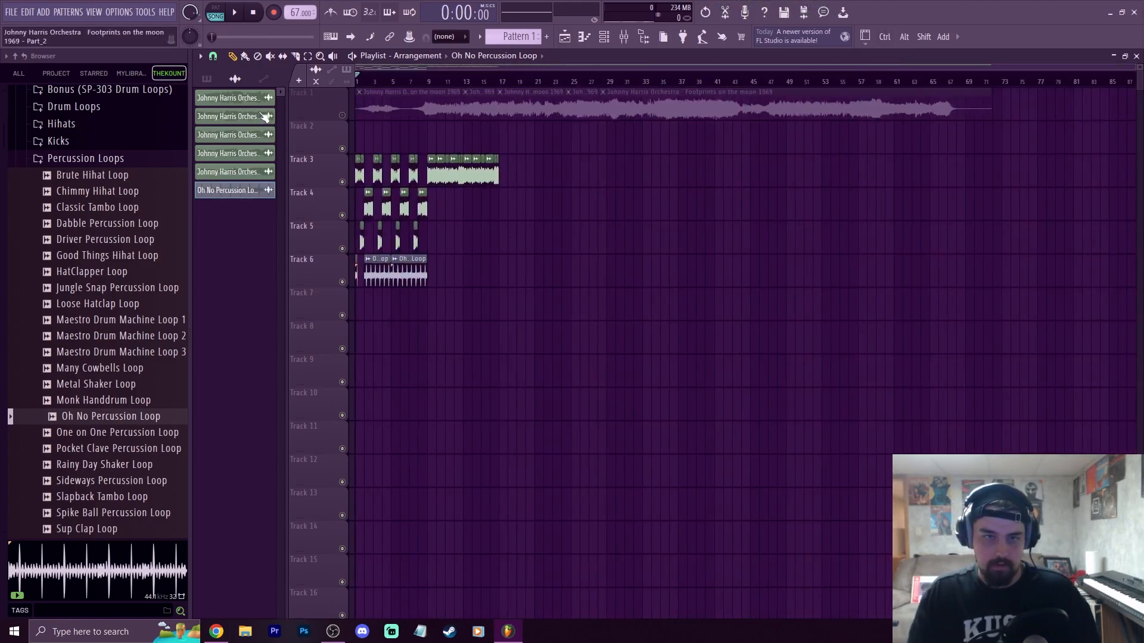
pyautogui.scroll(5, 375, 84)
pyautogui.scroll(4, 375, 84)
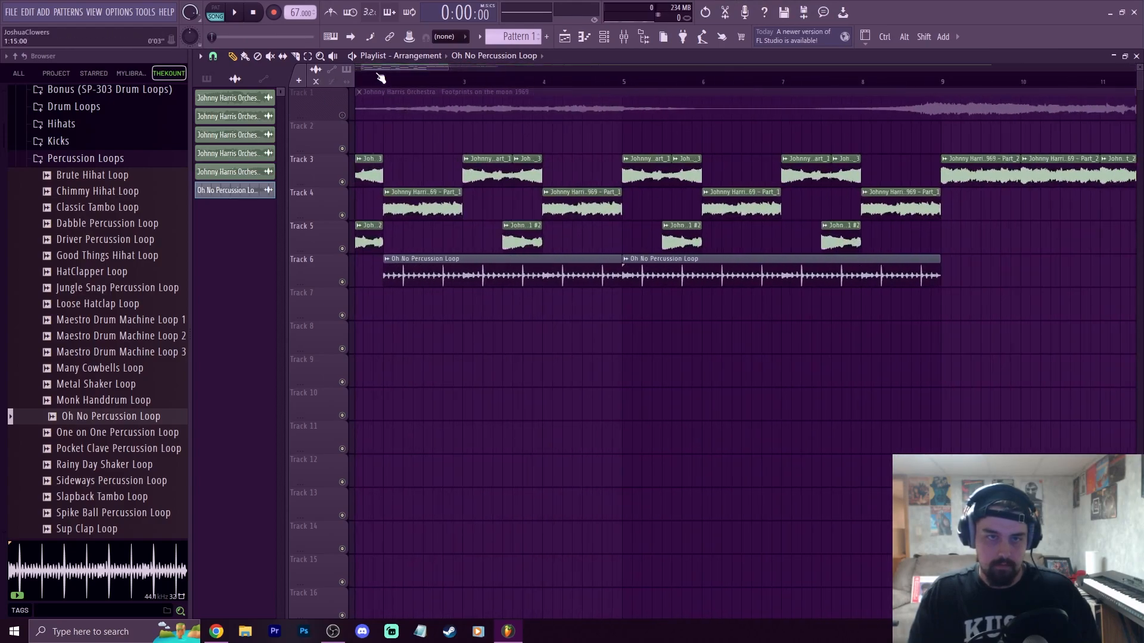
pyautogui.scroll(4, 393, 82)
pyautogui.click(375, 271)
pyautogui.hotkey('ctrl', 'b')
pyautogui.hotkey('ctrl', 'b')
pyautogui.hotkey('ctrl', 'b')
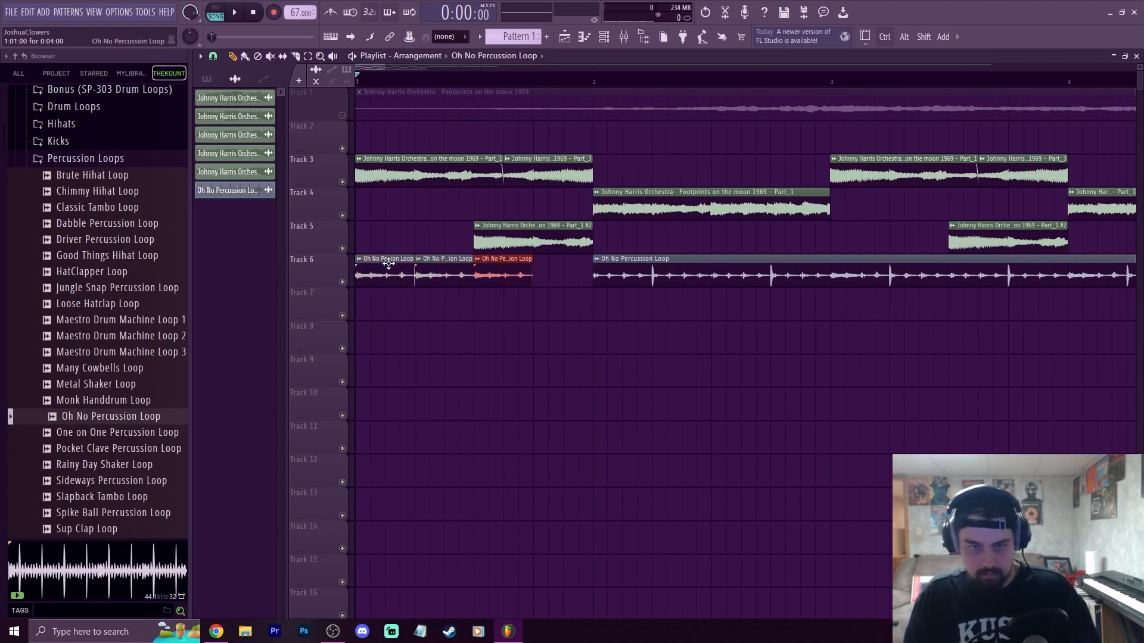
# Delete the long percussion clip starting at bar 2 on Track 6 and replay the sliced first bar
pyautogui.press('space')
pyautogui.rightClick(596, 279)
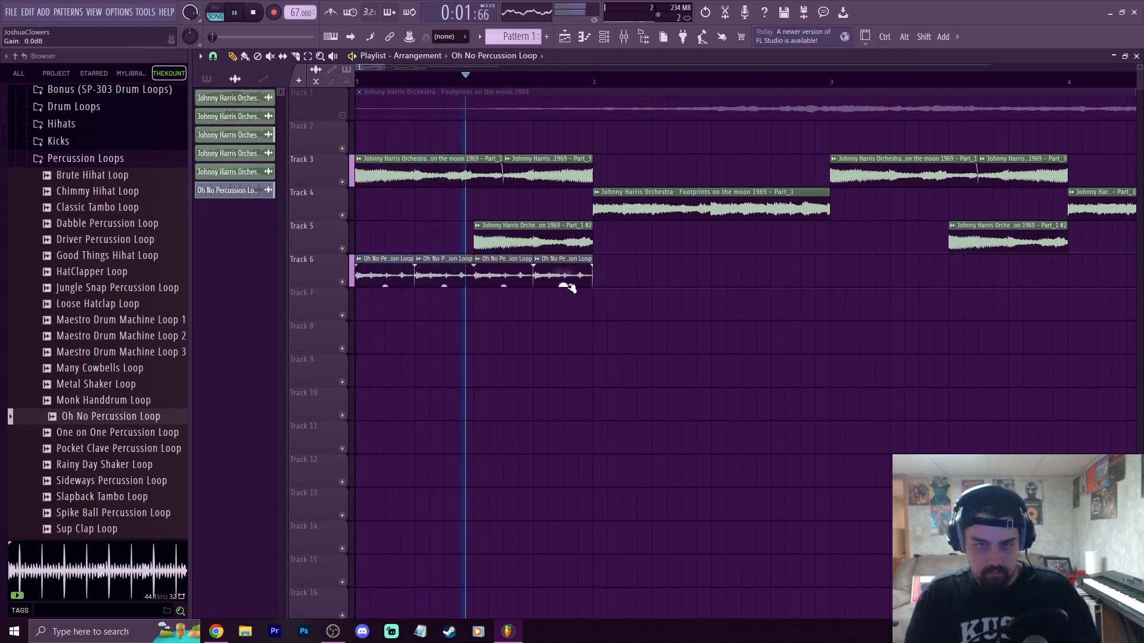
pyautogui.keyDown('ctrl'); pyautogui.click(491, 329); pyautogui.keyUp('ctrl')
pyautogui.press('space')
pyautogui.press('space')
pyautogui.press('space')
pyautogui.press('space')
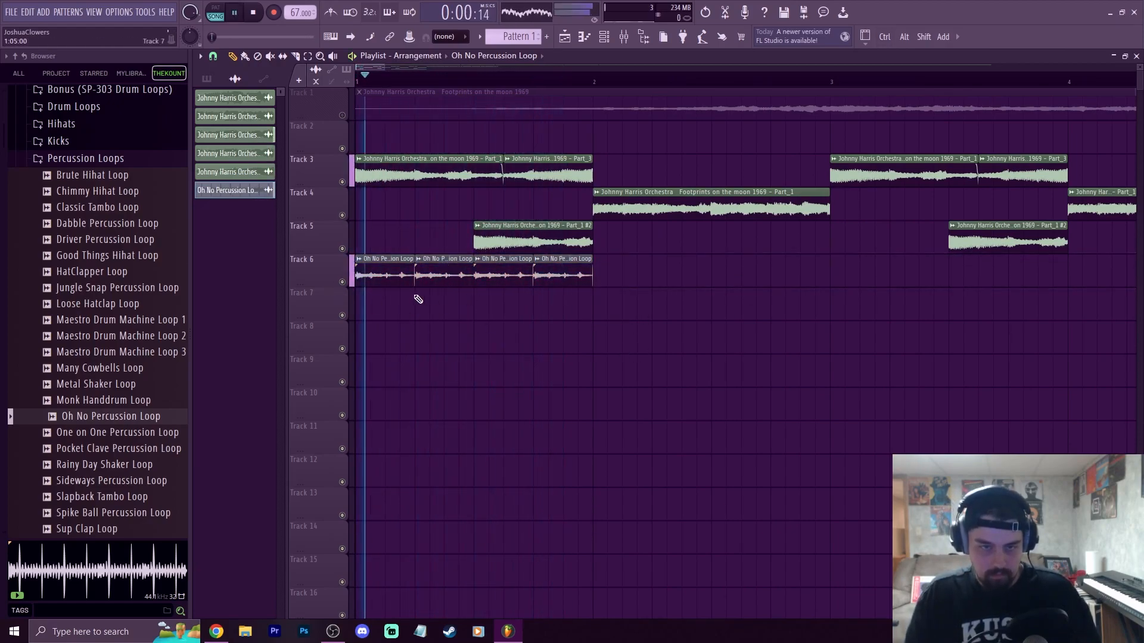
# Replace the percussion slice on beat 2 of bar 1 with two one-step pieces followed by a two-step piece
pyautogui.moveTo(412, 286); pyautogui.dragTo(382, 287)
pyautogui.press('space')
pyautogui.press('space')
pyautogui.click(393, 279)
pyautogui.press('space')
pyautogui.press('space')
pyautogui.press('space')
pyautogui.rightClick(388, 280)
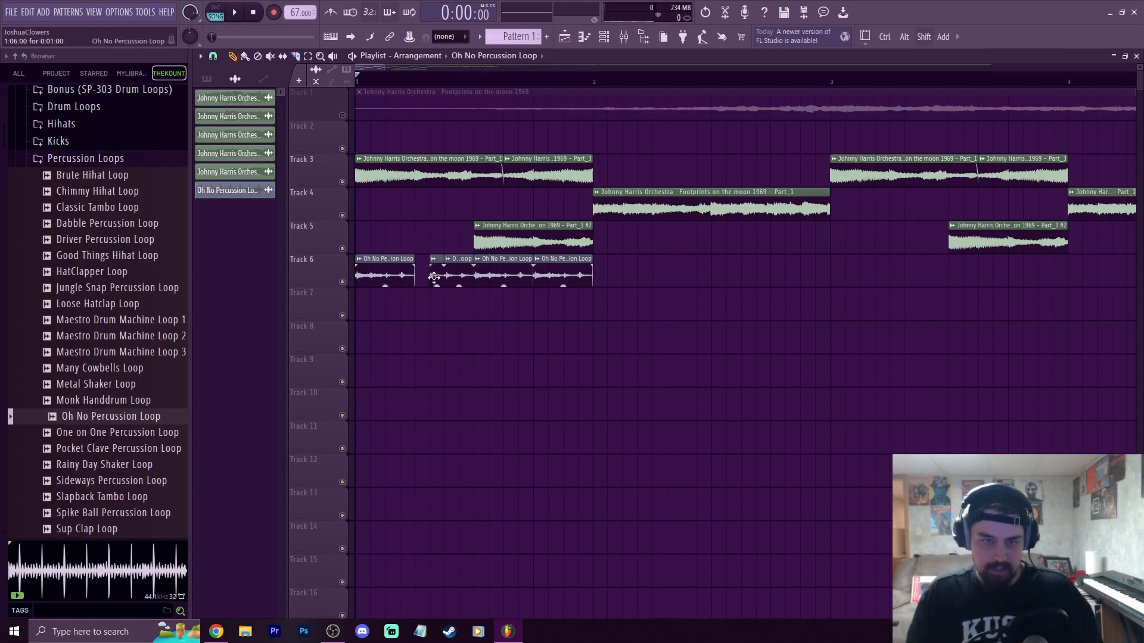
pyautogui.scroll(3, 381, 95)
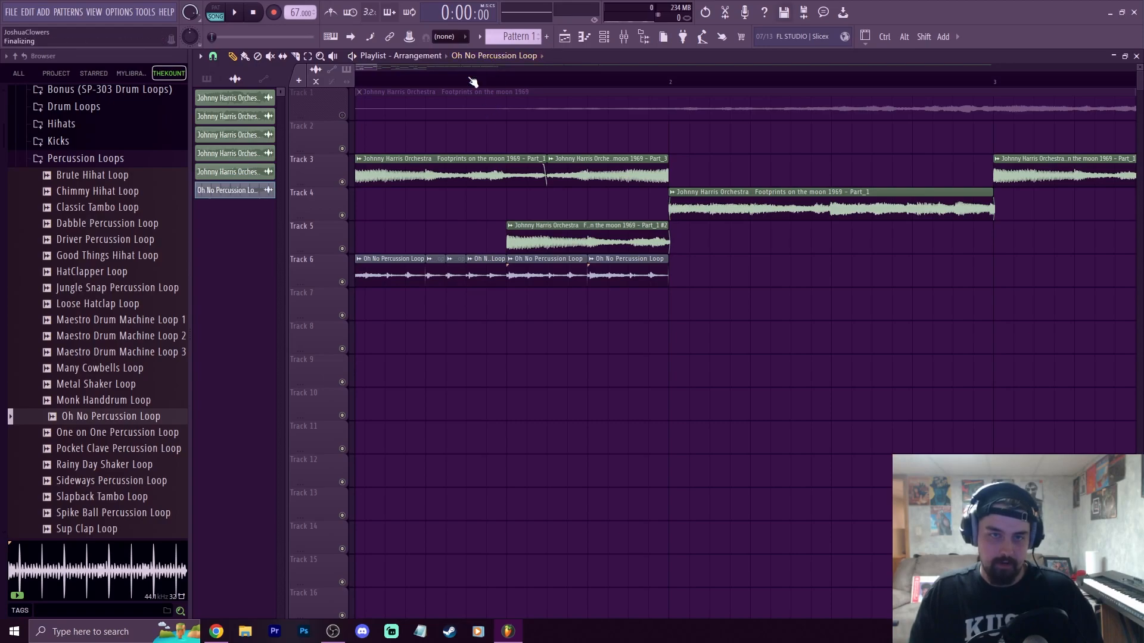
# Replace the percussion slices on beats 3 and 4 of bar 1 with copies of beat 2's short slices, checking by playback
pyautogui.press('space')
pyautogui.scroll(-3, 473, 82)
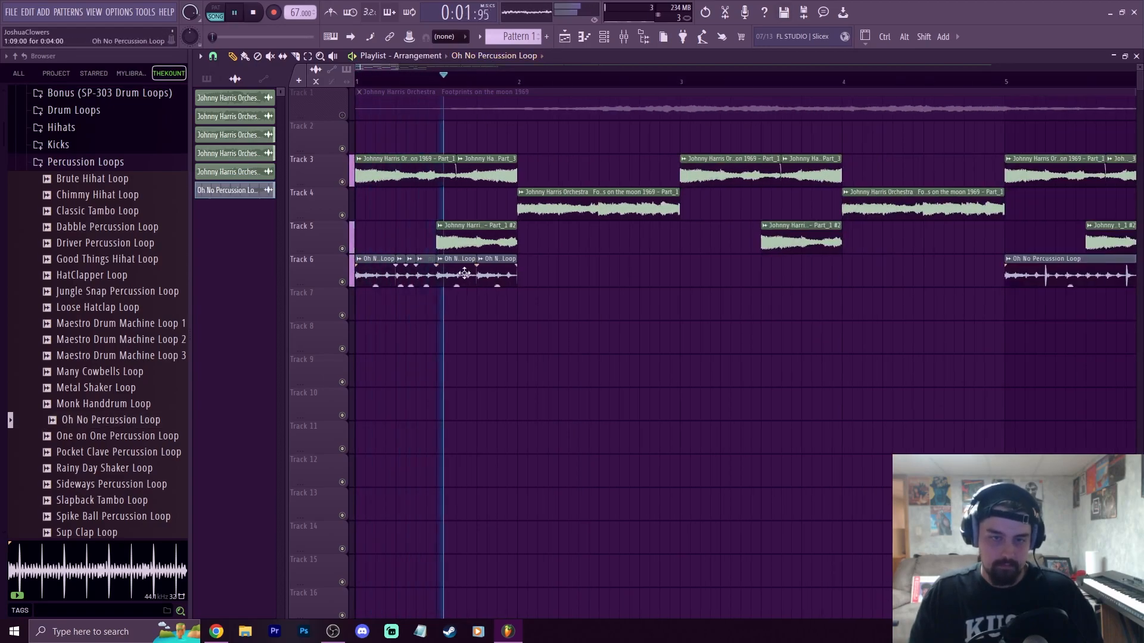
pyautogui.rightClick(466, 273)
pyautogui.rightClick(496, 275)
pyautogui.press('space')
pyautogui.press('space')
pyautogui.moveTo(462, 300); pyautogui.dragTo(449, 271)
pyautogui.rightClick(467, 277)
pyautogui.press('space')
pyautogui.press('space')
pyautogui.moveTo(508, 299); pyautogui.dragTo(466, 274)
# Duplicate bar 1's percussion slices into bar 2 on Track 6 and play from the start
pyautogui.moveTo(521, 319); pyautogui.dragTo(533, 277)
pyautogui.press('space')
pyautogui.press('space')
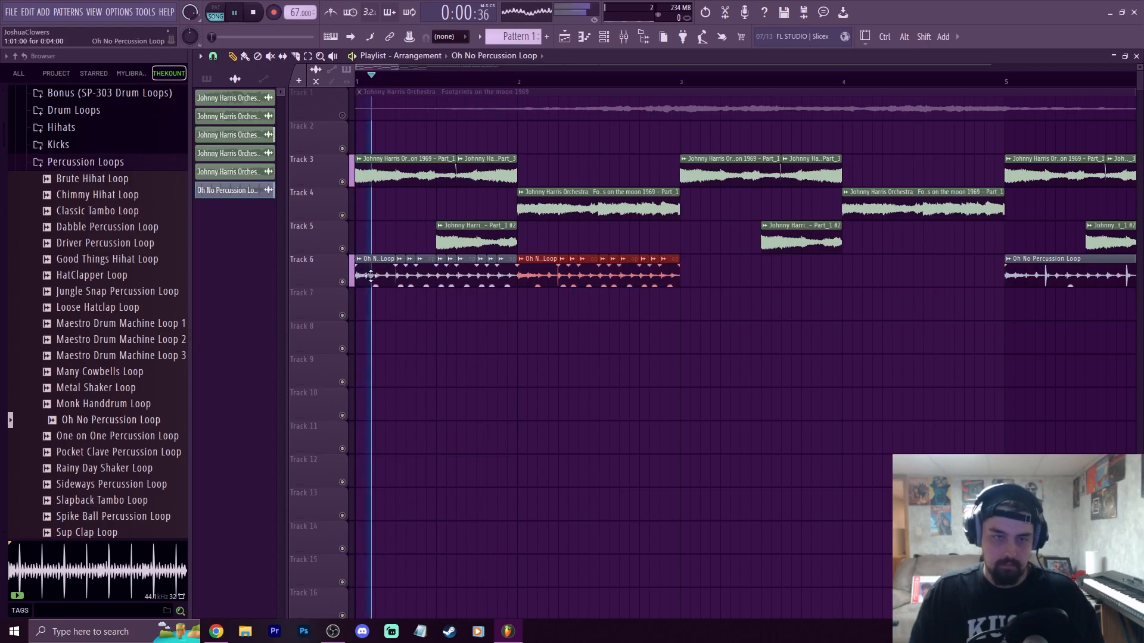
# Set the Oh No Percussion Loop's declicking mode to Generic (bleeding) and close its channel settings
pyautogui.doubleClick(371, 276)
pyautogui.click(411, 476)
pyautogui.click(411, 518)
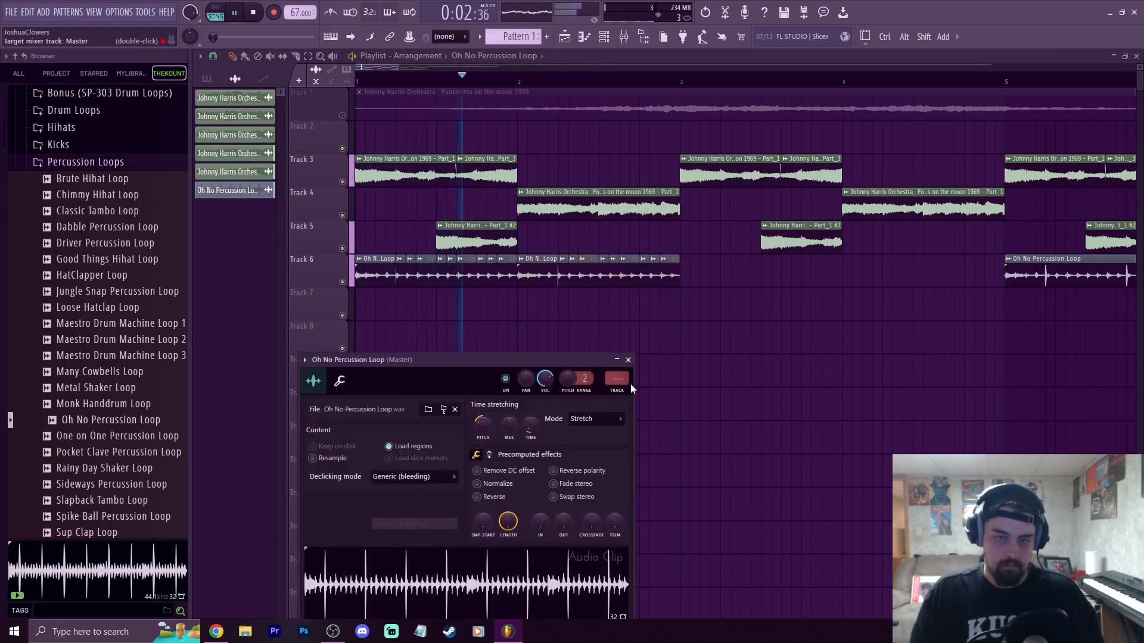
pyautogui.click(627, 360)
# Duplicate the percussion slices of bars 1 and 2 into bars 3 and 4 on Track 6 and replay from the start
pyautogui.scroll(-2, 570, 93)
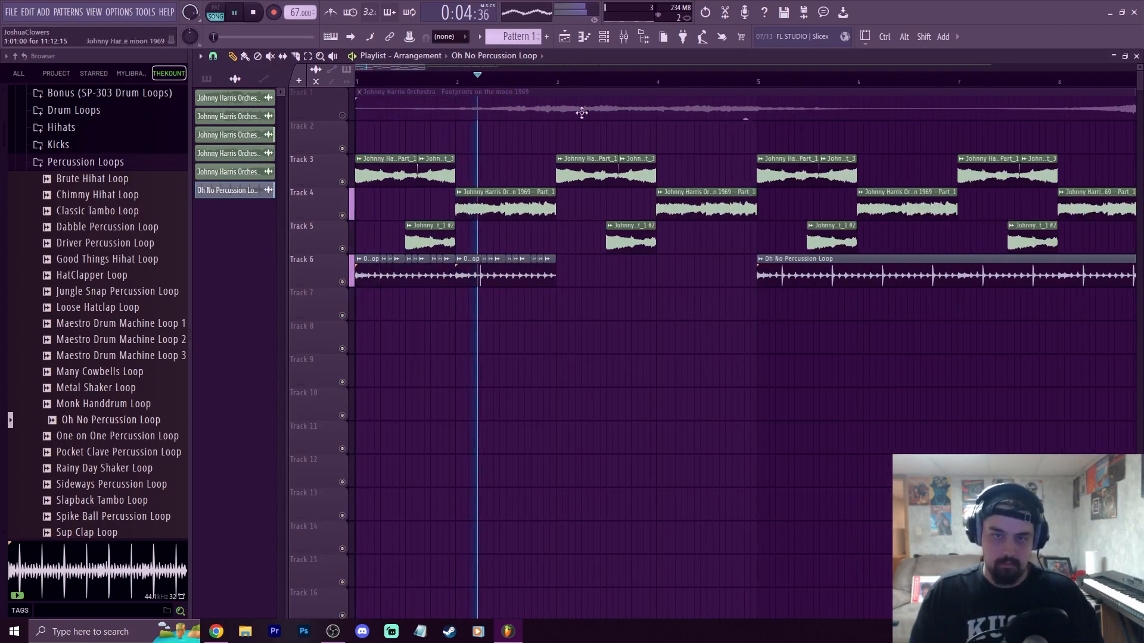
pyautogui.moveTo(604, 320); pyautogui.dragTo(356, 283)
pyautogui.press('space')
pyautogui.press('space')
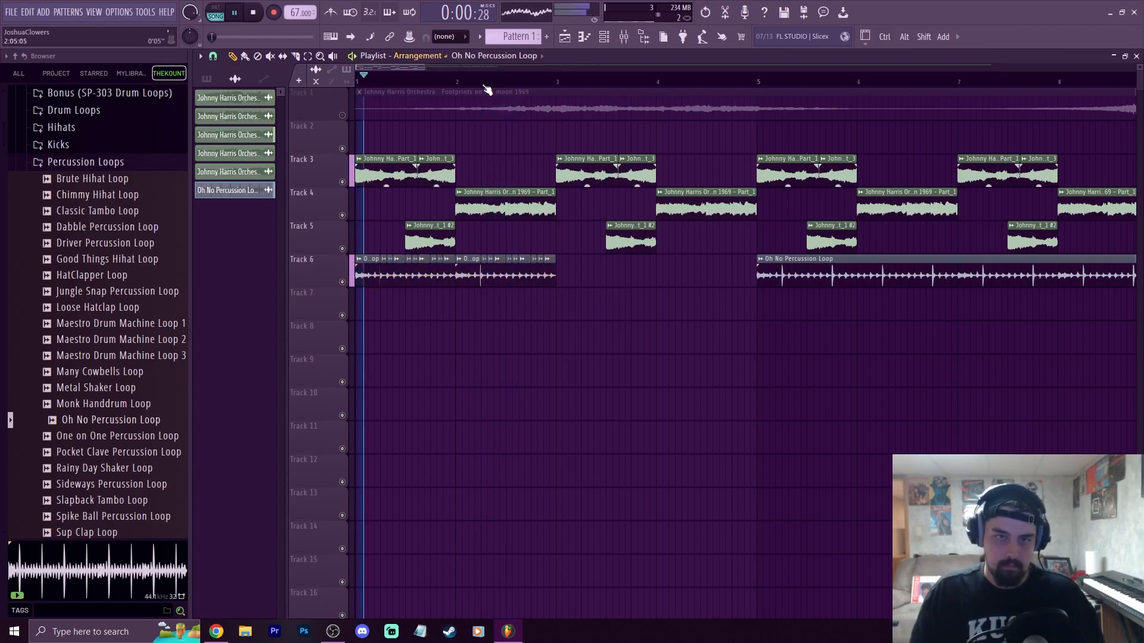
pyautogui.scroll(-3, 480, 86)
pyautogui.moveTo(471, 297)
pyautogui.mouseDown()
pyautogui.moveTo(354, 279)
pyautogui.moveTo(508, 287)
pyautogui.moveTo(461, 280)
pyautogui.mouseUp()
pyautogui.keyDown('ctrl'); pyautogui.click(503, 340); pyautogui.keyUp('ctrl')
pyautogui.press('space')
pyautogui.press('space')
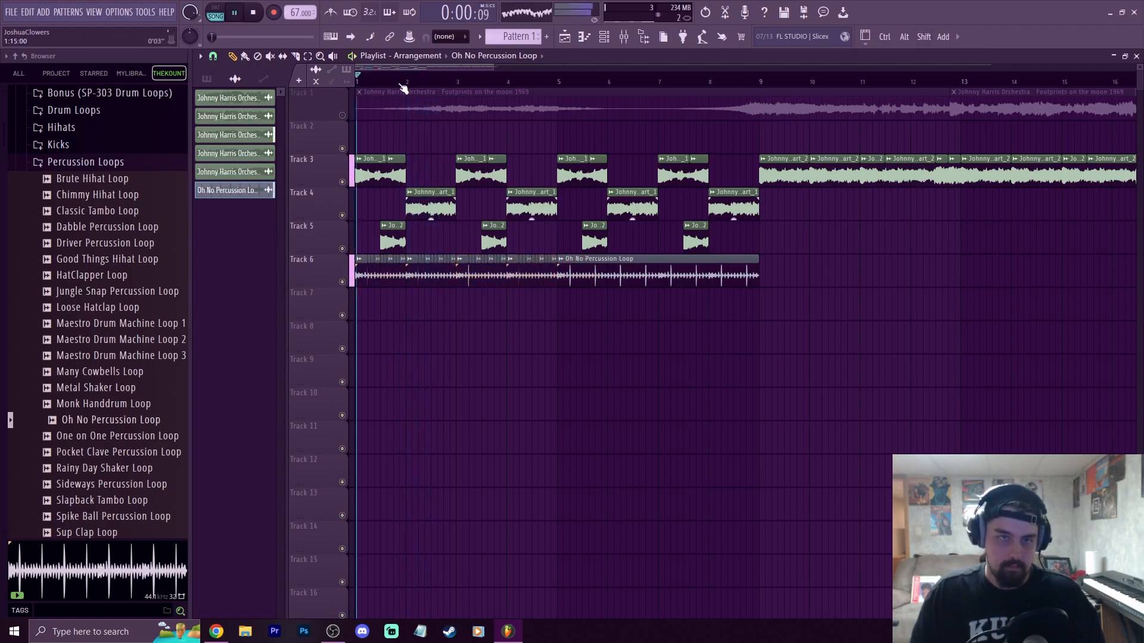
# Add a short fade-out to the first percussion slice of each of bars 1 to 4 and listen to the result
pyautogui.scroll(4, 405, 87)
pyautogui.press('space')
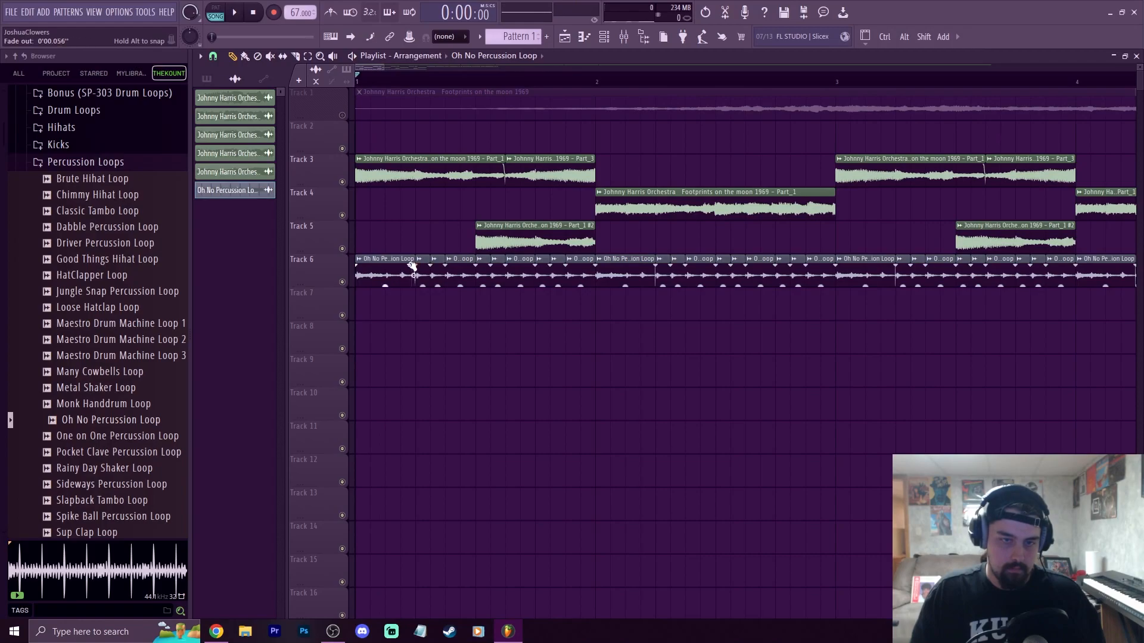
pyautogui.press('space')
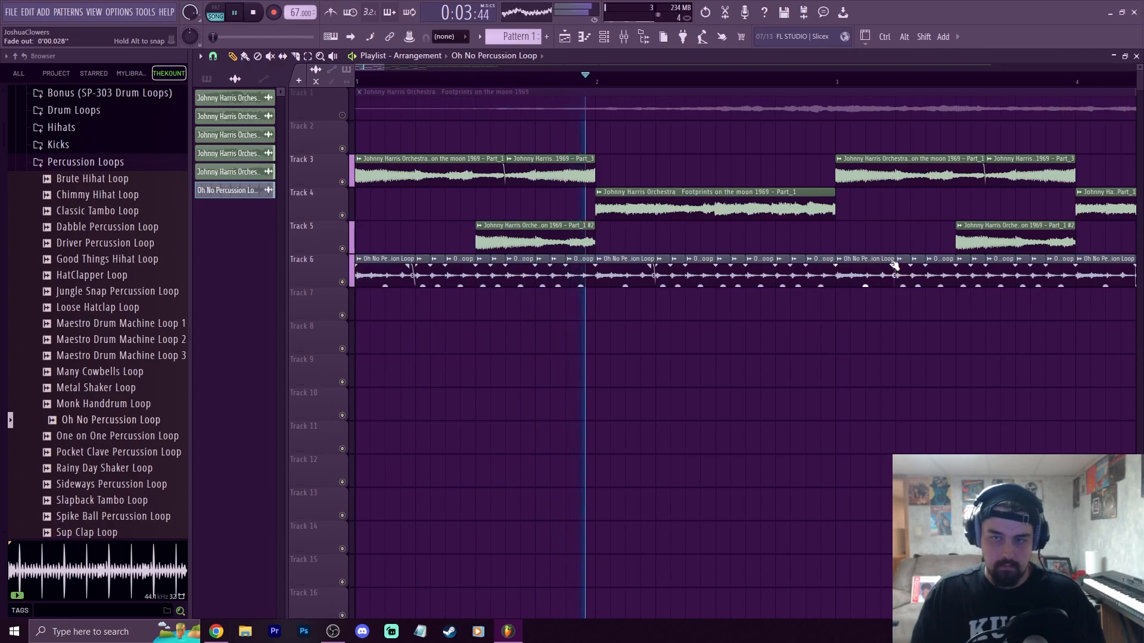
pyautogui.moveTo(368, 67); pyautogui.dragTo(383, 72)
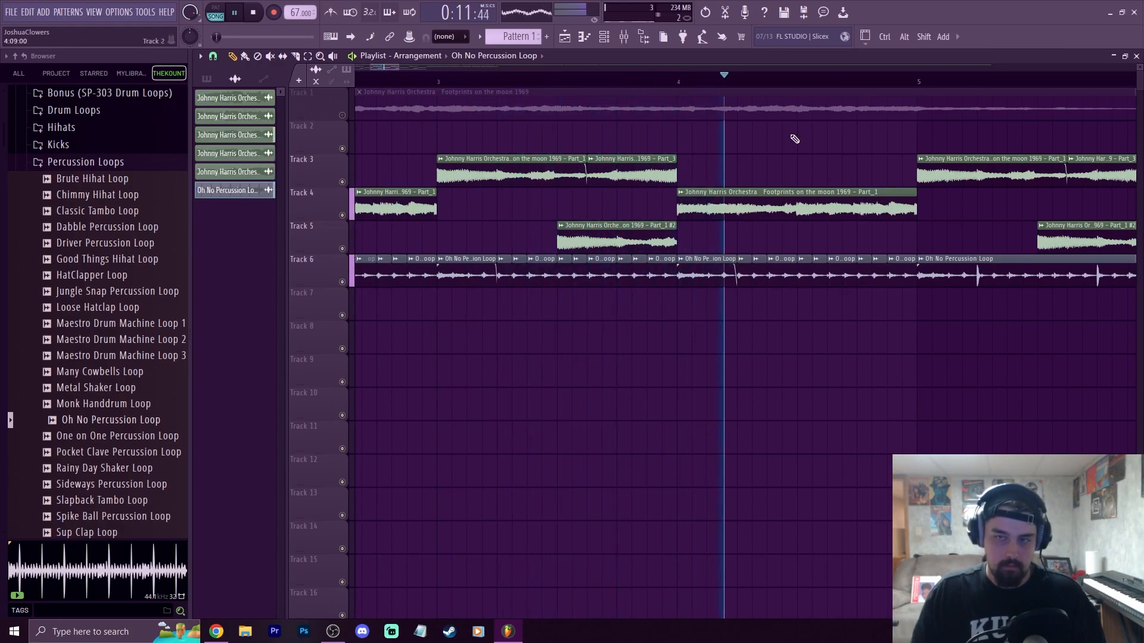
# Replace the unsliced percussion loop at bar 5 with a copy of the sliced bars 1 to 4
pyautogui.scroll(-5, 673, 88)
pyautogui.moveTo(676, 277); pyautogui.dragTo(572, 292)
pyautogui.press('space')
pyautogui.moveTo(362, 278); pyautogui.dragTo(605, 277)
pyautogui.rightClick(643, 345)
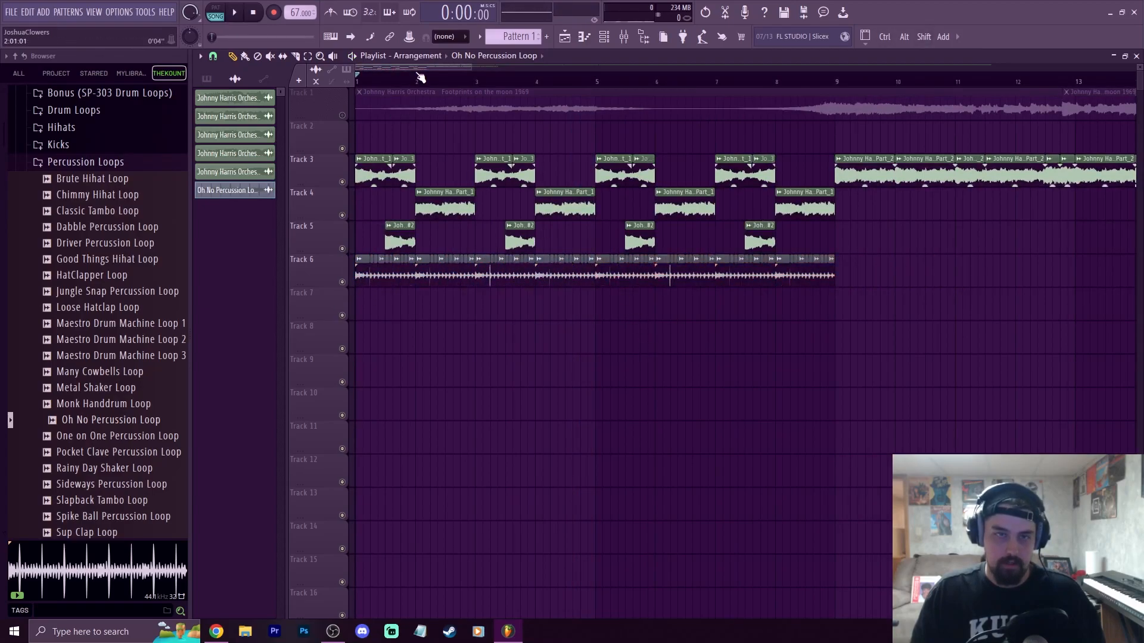
# Place Pattern 1 on Track 7 as two four-bar clips covering bars 1 to 8
pyautogui.scroll(-3, 420, 80)
pyautogui.click(517, 37)
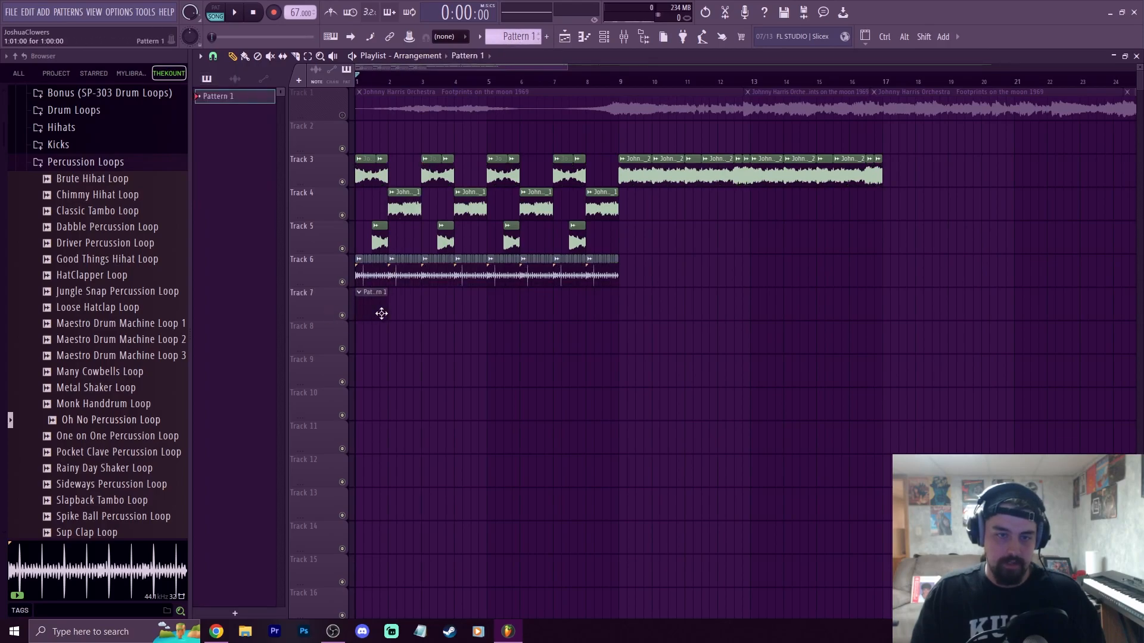
pyautogui.moveTo(464, 309); pyautogui.dragTo(629, 305)
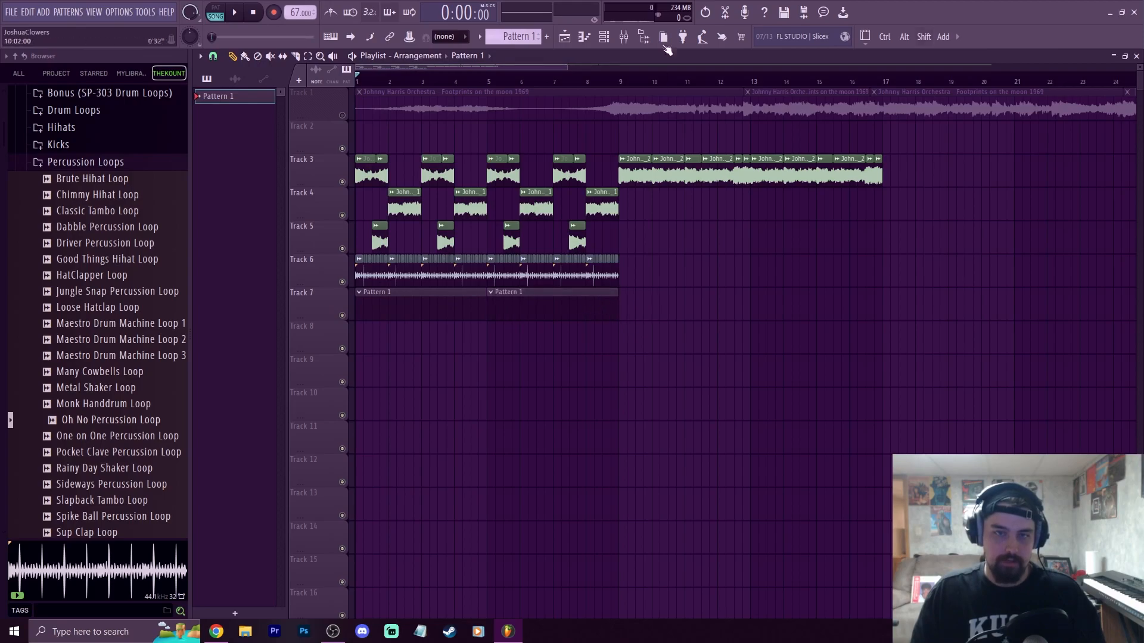
# Select bars 1 to 8 for looped playback and open the Kicks folder in DECAP - Drums That Knock X
pyautogui.click(604, 42)
pyautogui.rightClick(723, 463)
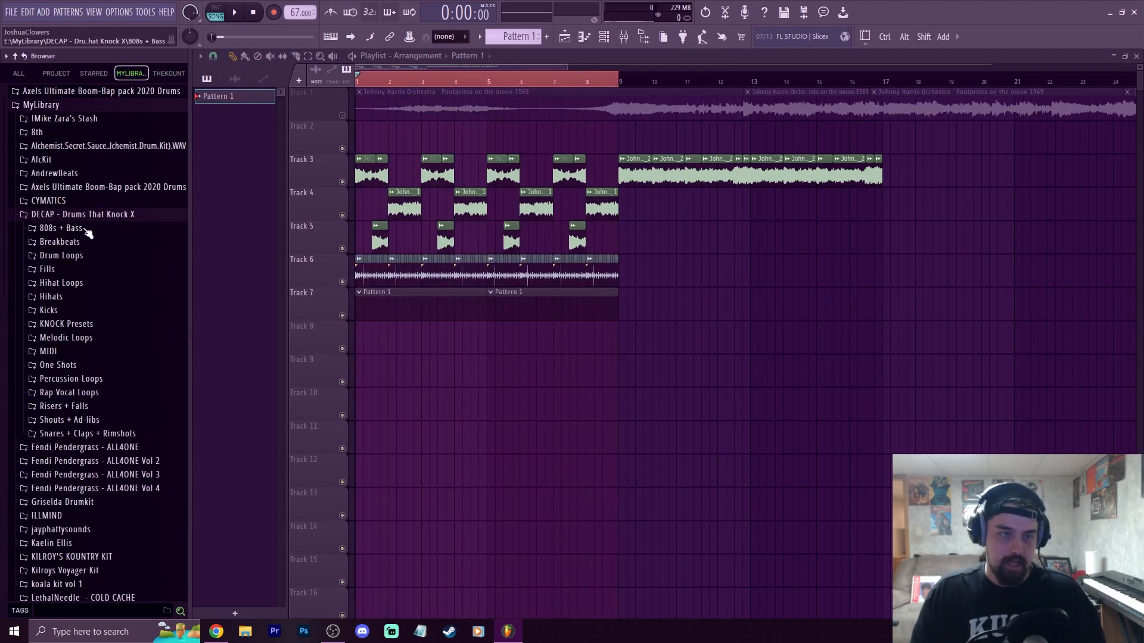
pyautogui.click(59, 307)
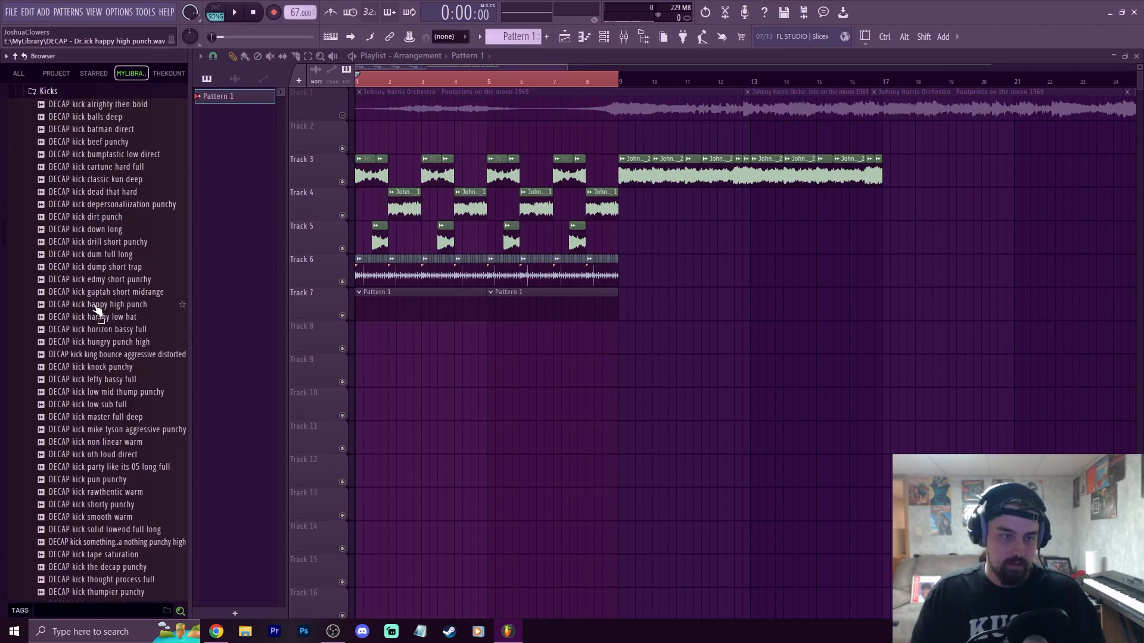
# Audition the DECAP kick samples over the playing beat, from dead that hard down to oth loud direct
pyautogui.press('space')
pyautogui.click(99, 195)
pyautogui.click(97, 244)
pyautogui.click(108, 231)
pyautogui.click(91, 281)
pyautogui.click(114, 292)
pyautogui.click(98, 317)
pyautogui.click(98, 330)
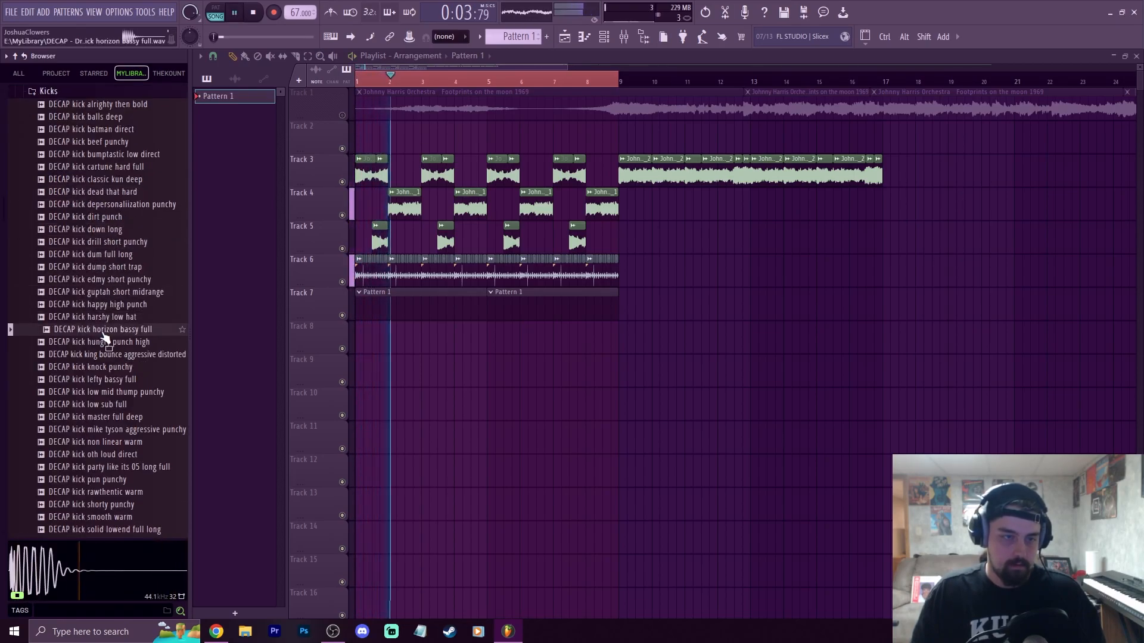
pyautogui.click(89, 304)
pyautogui.click(97, 332)
pyautogui.click(103, 343)
pyautogui.click(106, 356)
pyautogui.click(105, 379)
pyautogui.click(115, 370)
pyautogui.click(119, 392)
pyautogui.click(114, 355)
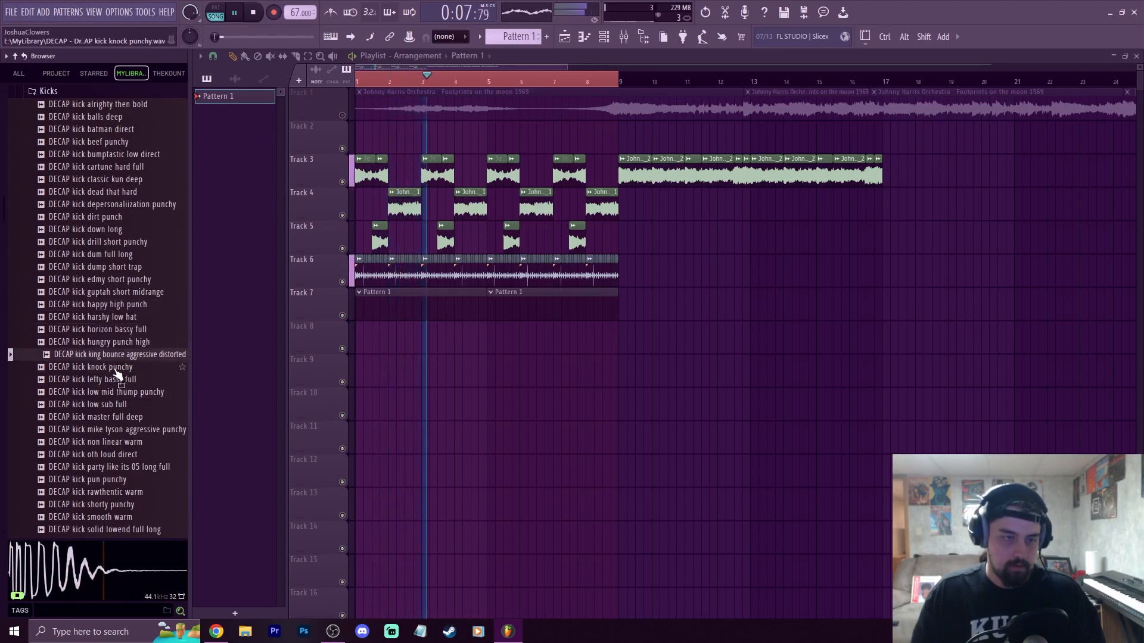
pyautogui.click(116, 367)
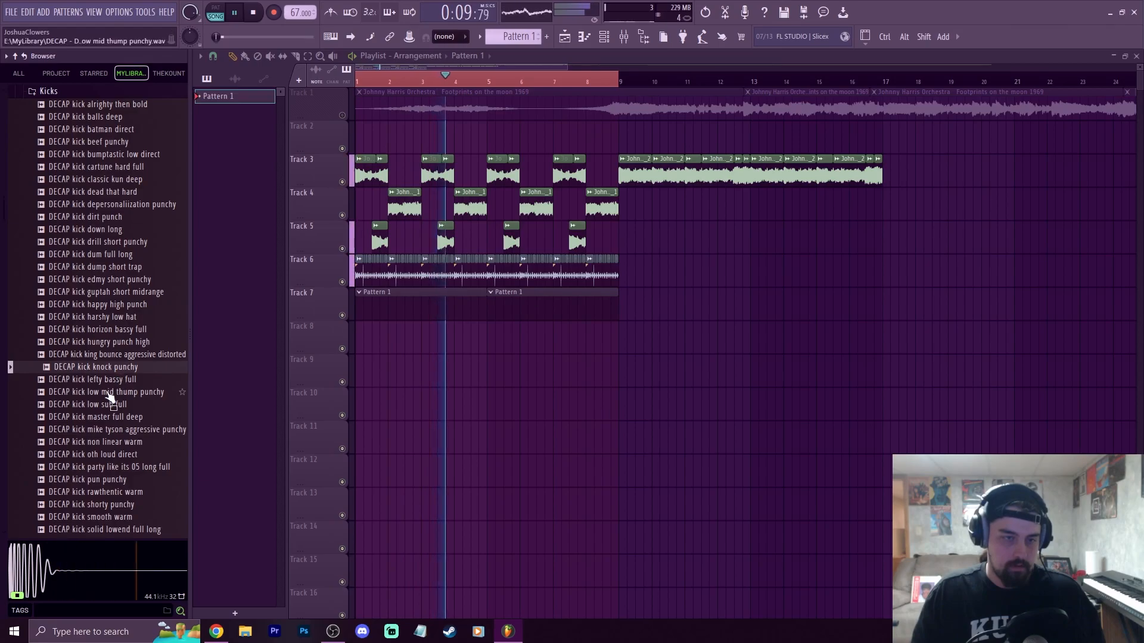
pyautogui.click(122, 392)
pyautogui.click(130, 405)
pyautogui.click(128, 431)
pyautogui.click(118, 443)
pyautogui.click(114, 457)
pyautogui.click(129, 430)
pyautogui.click(135, 442)
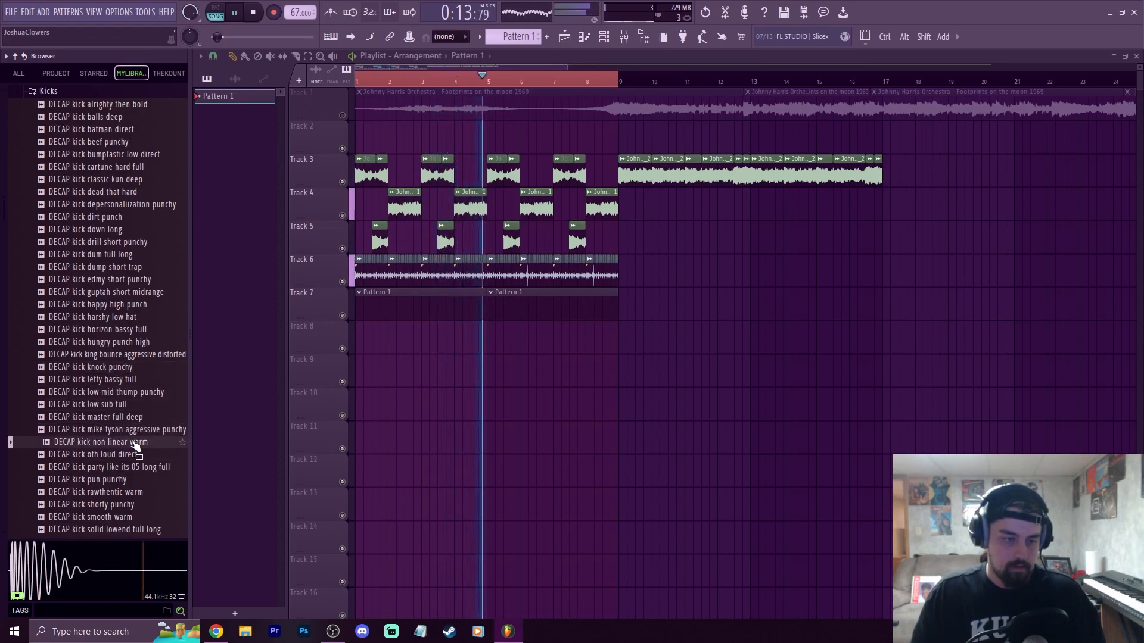
# Load DECAP kick non linear warm as a new channel in the channel rack and enable Normalize for it
pyautogui.press('F6')
pyautogui.moveTo(119, 442); pyautogui.dragTo(417, 404)
pyautogui.press('space')
pyautogui.click(372, 399)
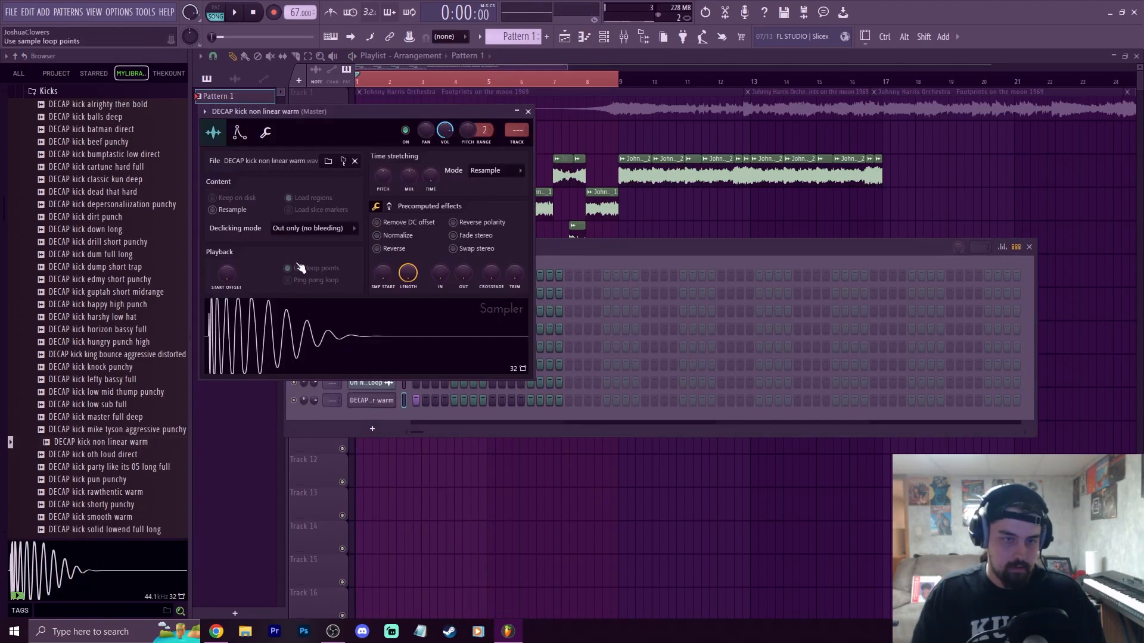
pyautogui.click(266, 133)
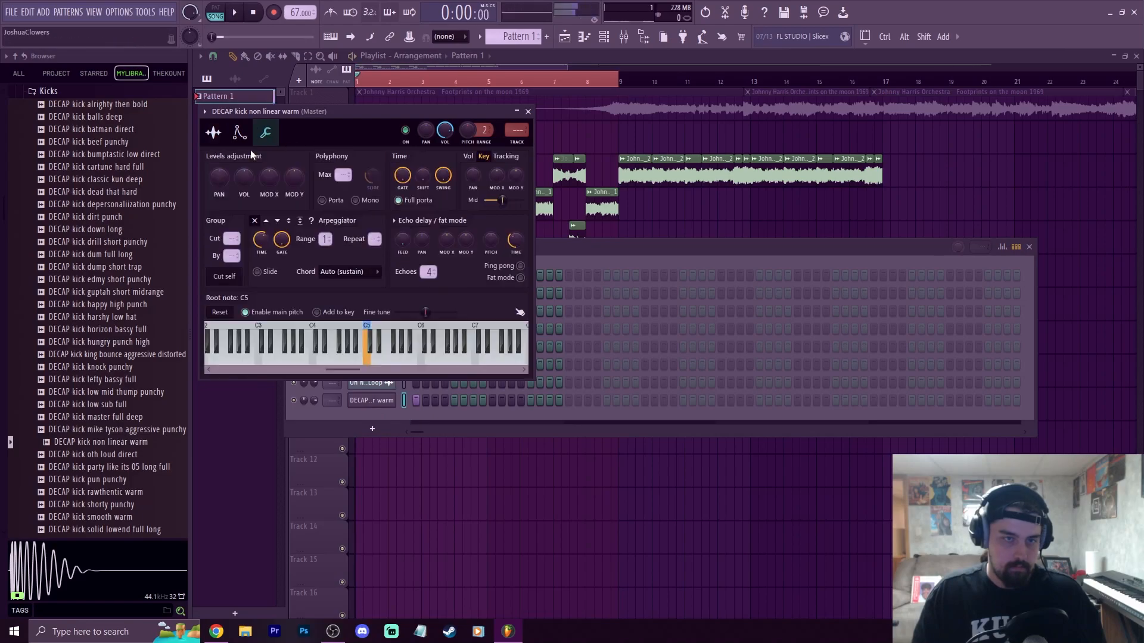
pyautogui.press('space')
pyautogui.click(214, 132)
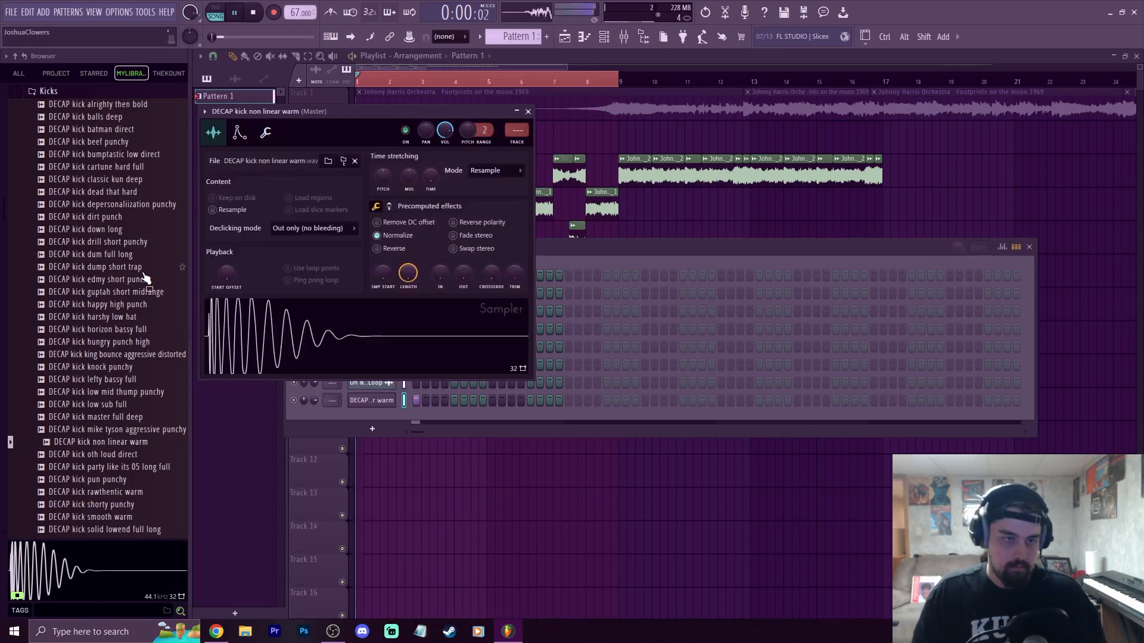
# Open the Snares + Claps + Rimshots folder of the DECAP pack and start the beat playing
pyautogui.scroll(5, 78, 120)
pyautogui.click(46, 243)
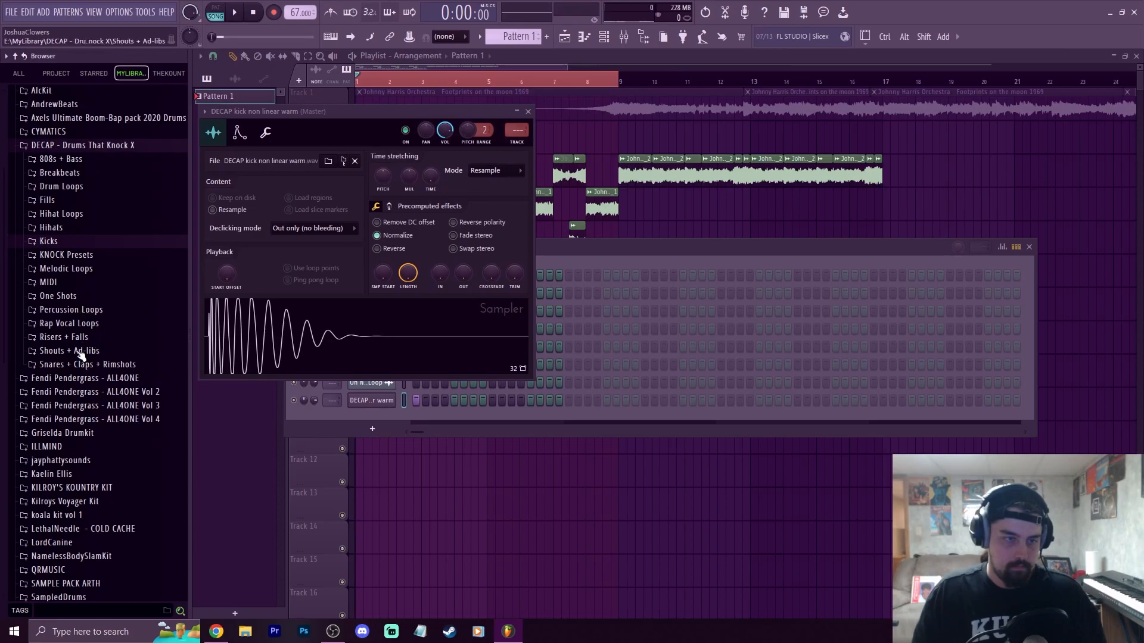
pyautogui.click(83, 366)
pyautogui.press('space')
# Audition the DECAP snare samples over the beat, from new trap smack up the list to abolish pop clap
pyautogui.click(116, 404)
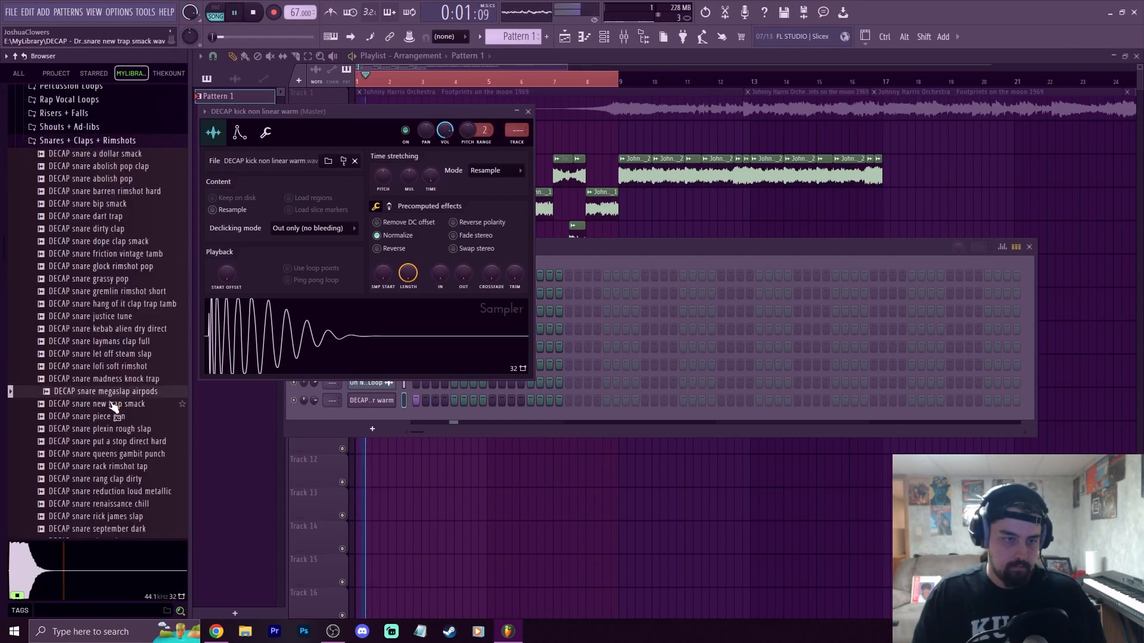
pyautogui.click(117, 366)
pyautogui.click(123, 341)
pyautogui.click(149, 304)
pyautogui.click(152, 266)
pyautogui.click(117, 254)
pyautogui.click(125, 229)
pyautogui.click(135, 204)
pyautogui.click(142, 190)
pyautogui.click(145, 180)
pyautogui.click(138, 167)
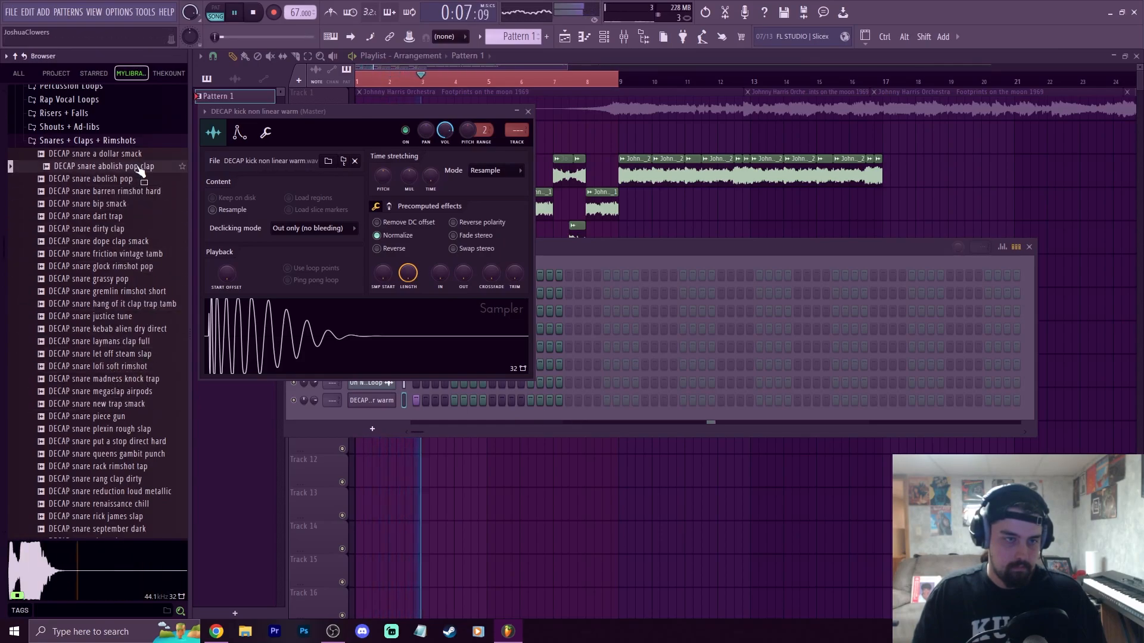
# Audition more DECAP snares over the beat, from hang of it clap trap tamb down the list to smack tamb
pyautogui.click(122, 303)
pyautogui.click(131, 354)
pyautogui.click(142, 379)
pyautogui.click(139, 368)
pyautogui.click(137, 417)
pyautogui.click(136, 506)
pyautogui.click(140, 495)
pyautogui.scroll(-2, 135, 494)
pyautogui.click(129, 430)
pyautogui.click(127, 467)
pyautogui.click(128, 479)
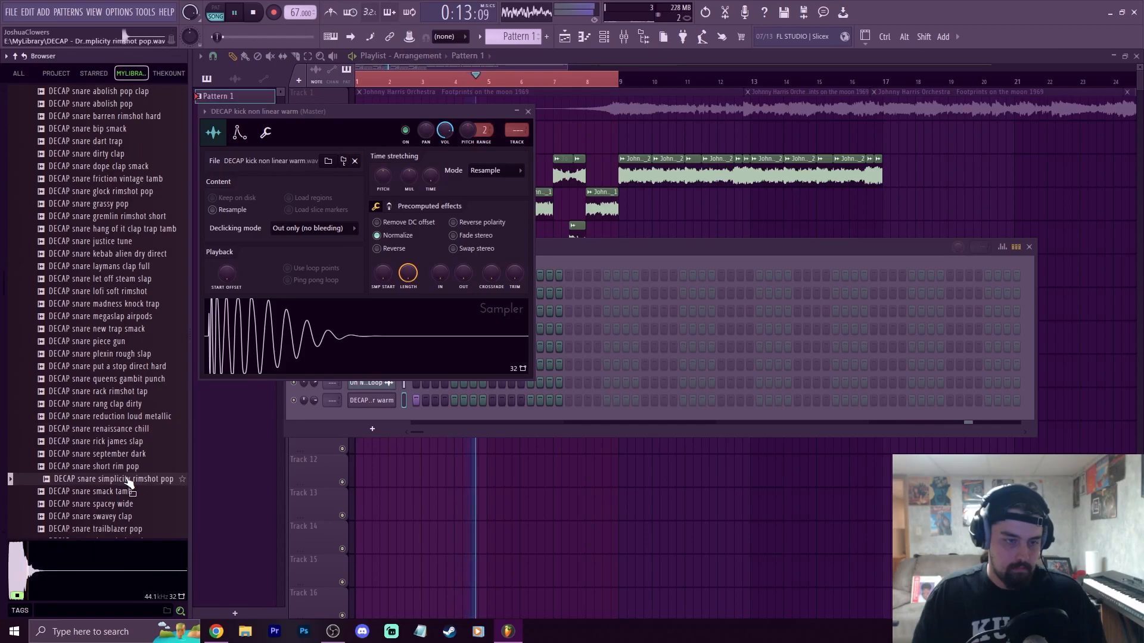
pyautogui.click(130, 491)
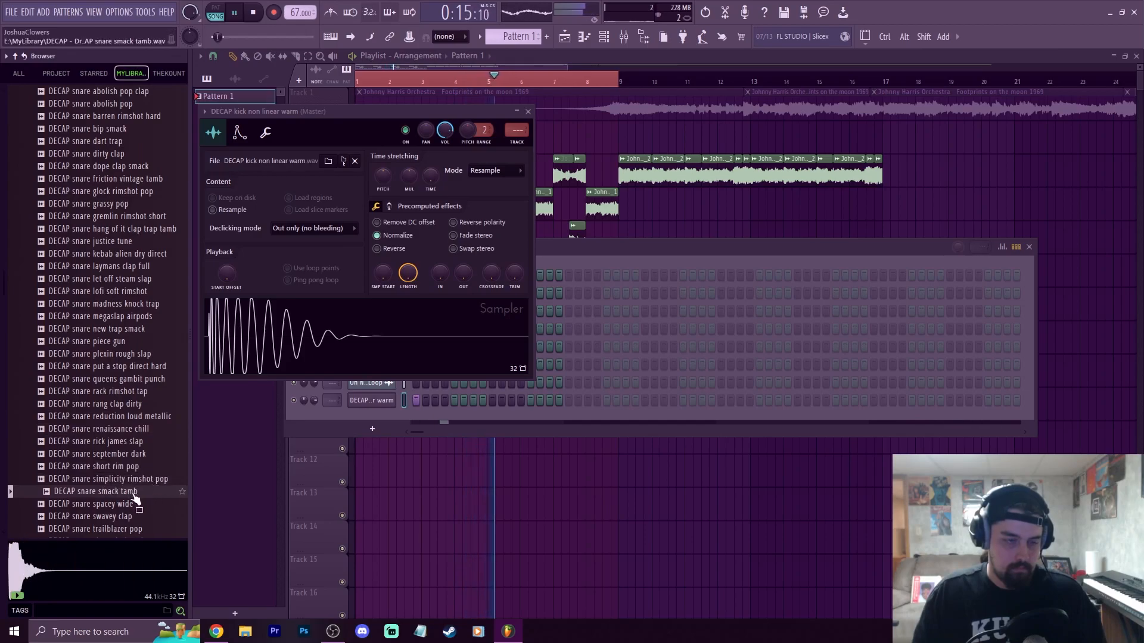
# Load DECAP snare smack tamb as a new channel in the channel rack and restart playback
pyautogui.moveTo(380, 430); pyautogui.dragTo(382, 430)
pyautogui.press('space')
pyautogui.press('space')
# Program the first bar with snares on steps 5 and 13 and extra kicks on steps 8, 9 and 11
pyautogui.click(456, 420)
pyautogui.click(484, 403)
pyautogui.click(494, 403)
pyautogui.click(511, 401)
pyautogui.click(530, 419)
# Program the second bar with kicks on steps 17, 24, 25 and 27 and snares on steps 21 and 29
pyautogui.click(569, 400)
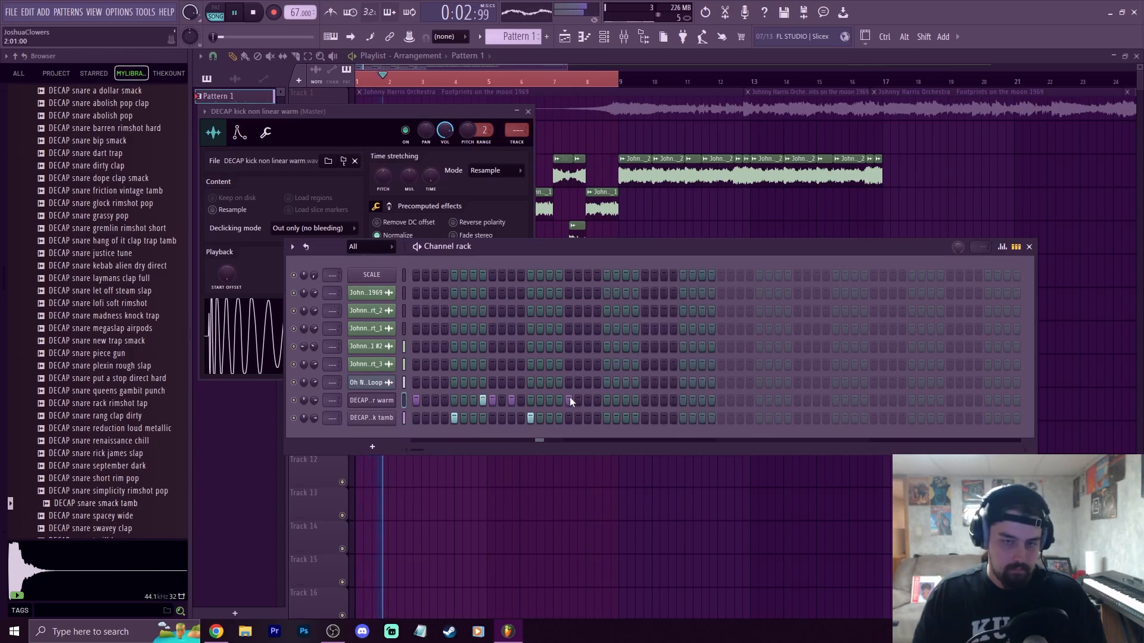
pyautogui.click(606, 418)
pyautogui.click(635, 401)
pyautogui.click(645, 401)
pyautogui.click(664, 400)
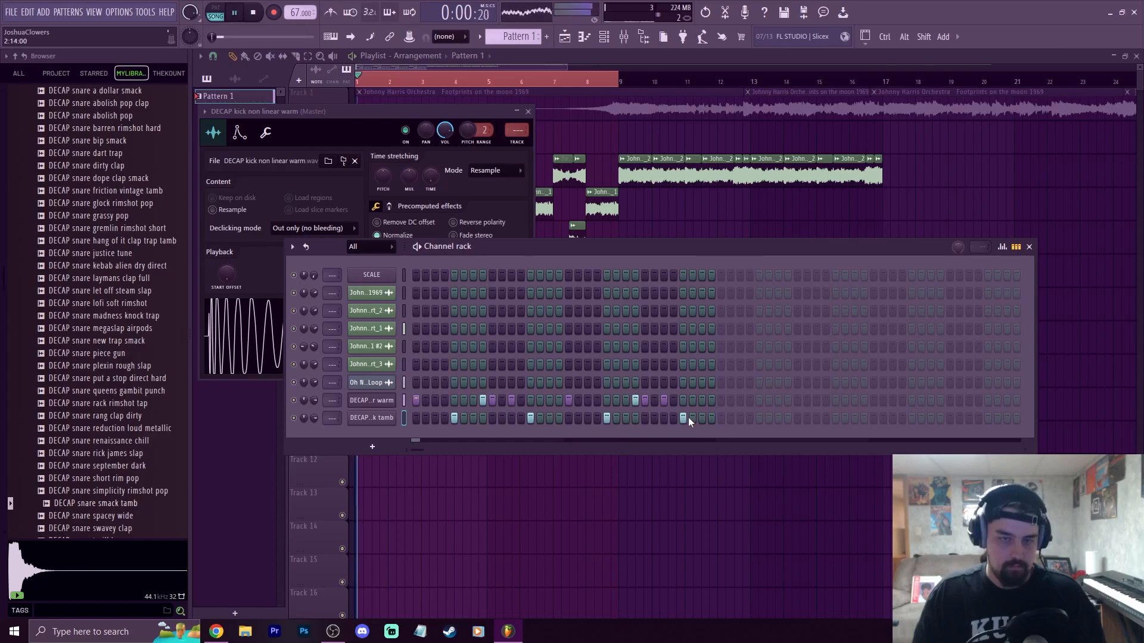
# Add kicks on steps 32, 33 and 35, plus one on step 3 of the first bar
pyautogui.click(711, 400)
pyautogui.click(721, 401)
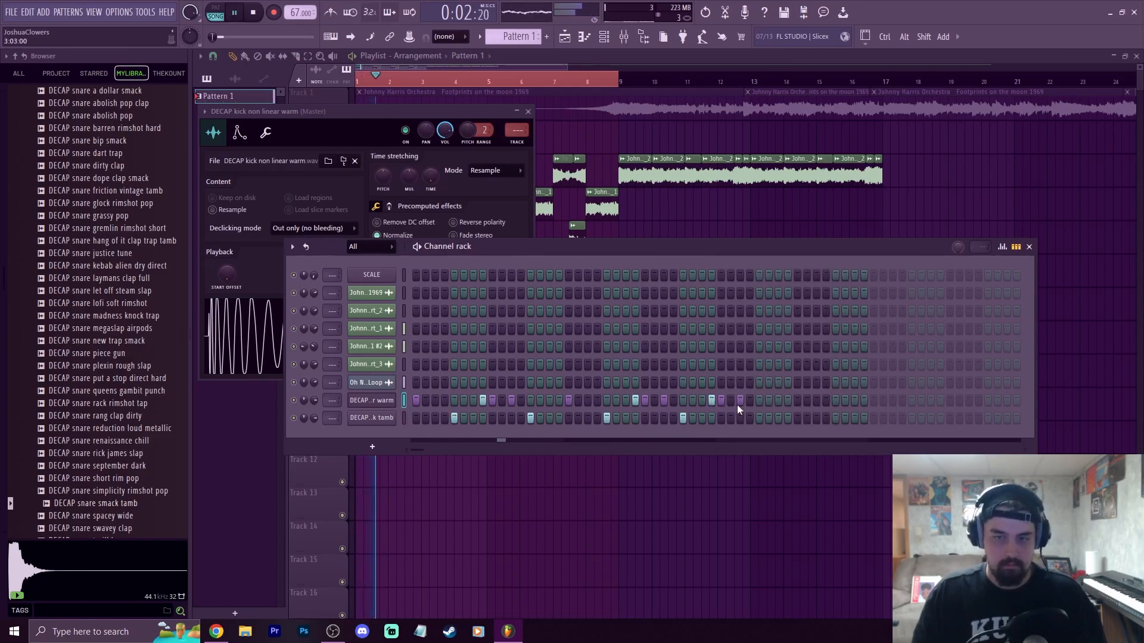
pyautogui.click(434, 400)
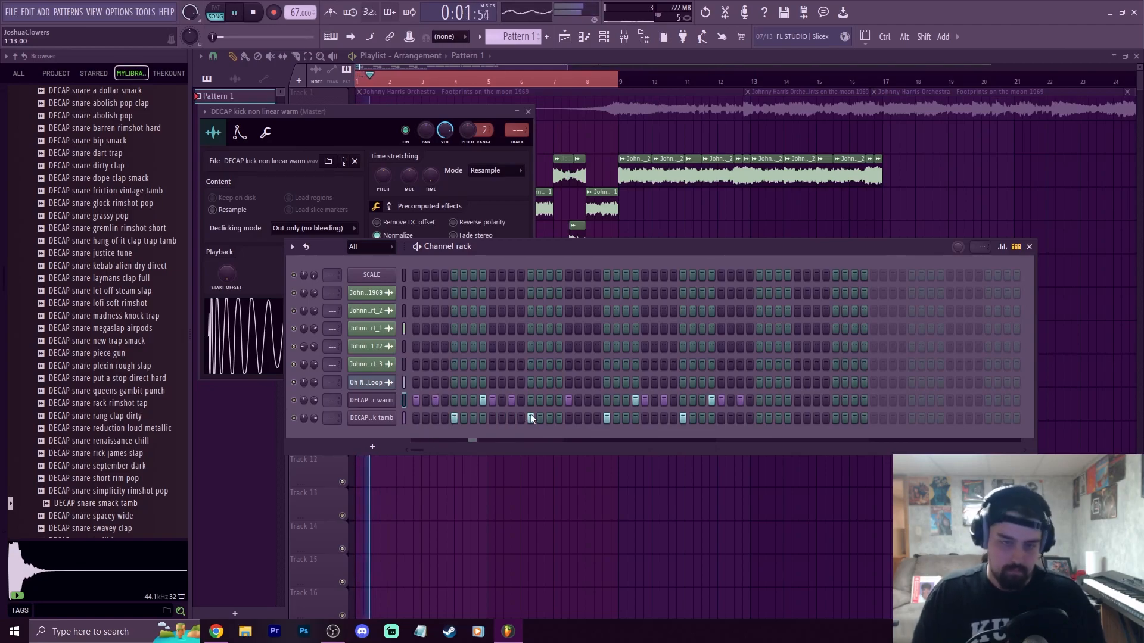
# Remove the kick on step 32 and add kicks on steps 40, 41 and 43 in the third bar
pyautogui.click(797, 209)
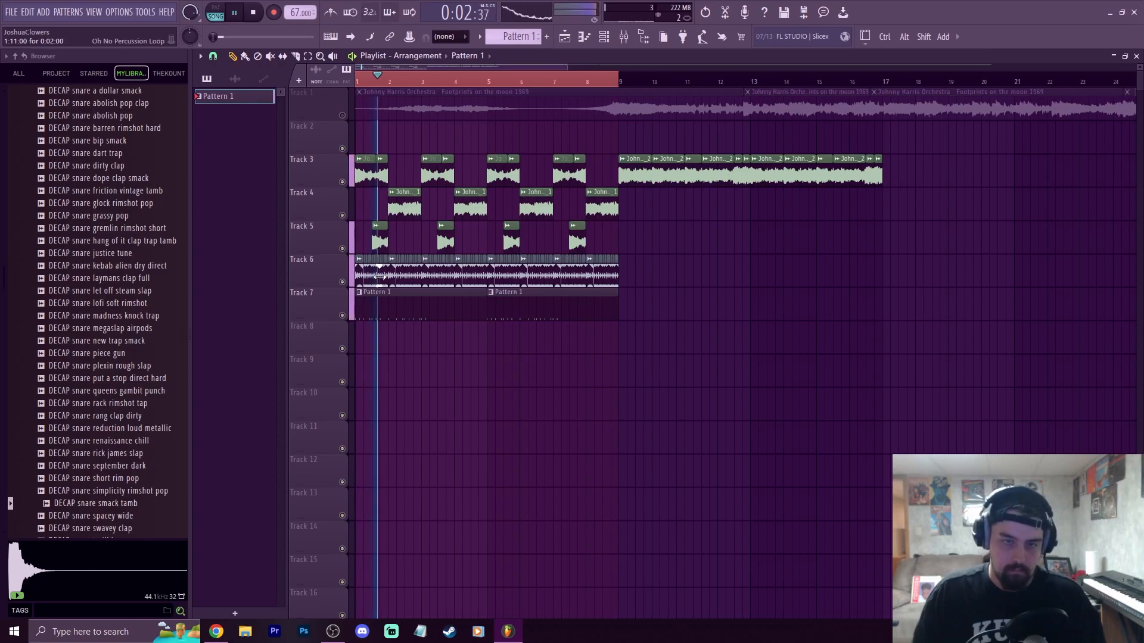
pyautogui.press('F6')
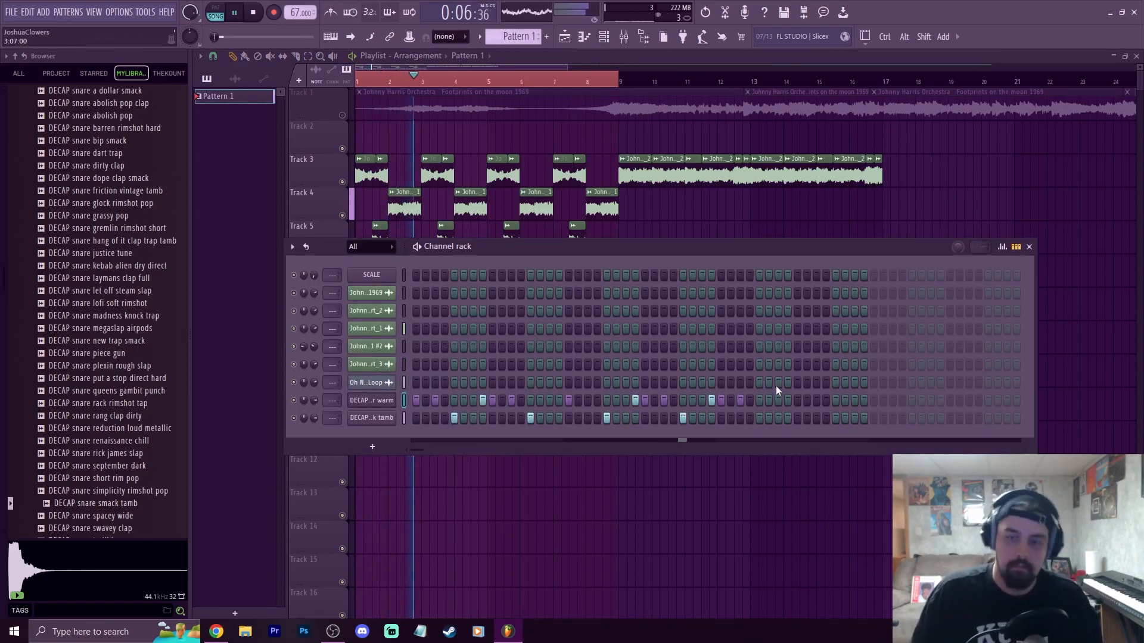
pyautogui.click(712, 400)
pyautogui.press('space')
pyautogui.press('space')
pyautogui.click(788, 401)
pyautogui.click(798, 400)
# Continue the snare through the third and fourth bars on steps 37, 45, 53 and 61
pyautogui.click(759, 417)
pyautogui.click(835, 418)
pyautogui.click(912, 418)
pyautogui.click(988, 420)
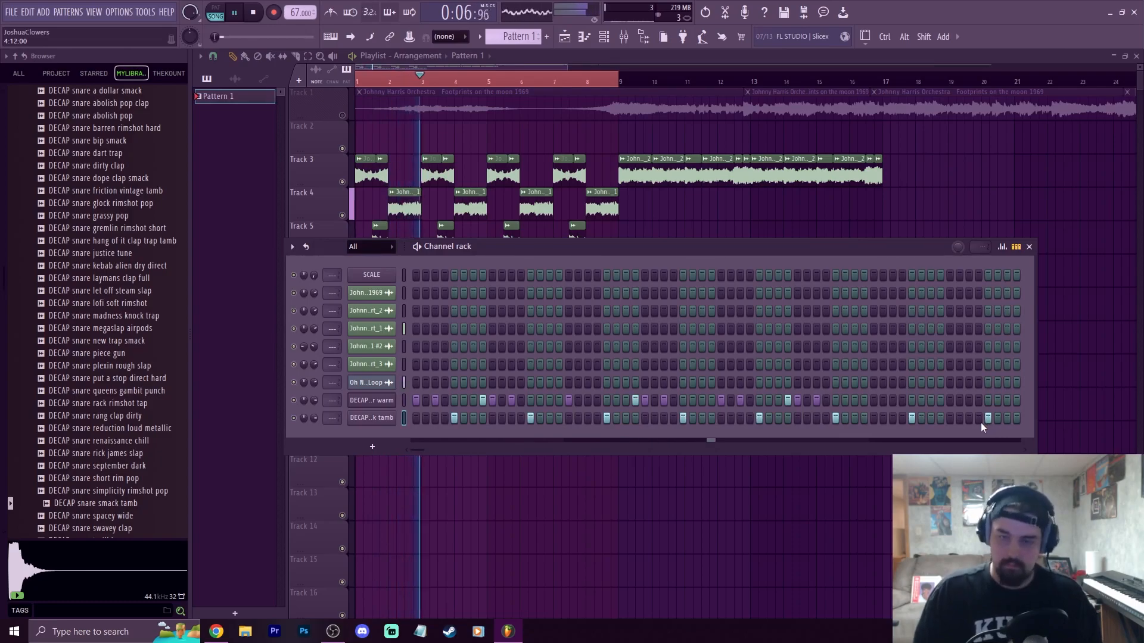
# Complete the kick pattern with hits on steps 48, 49, 51, 56, 57, 59, 62 and 63
pyautogui.click(864, 400)
pyautogui.click(874, 400)
pyautogui.click(893, 401)
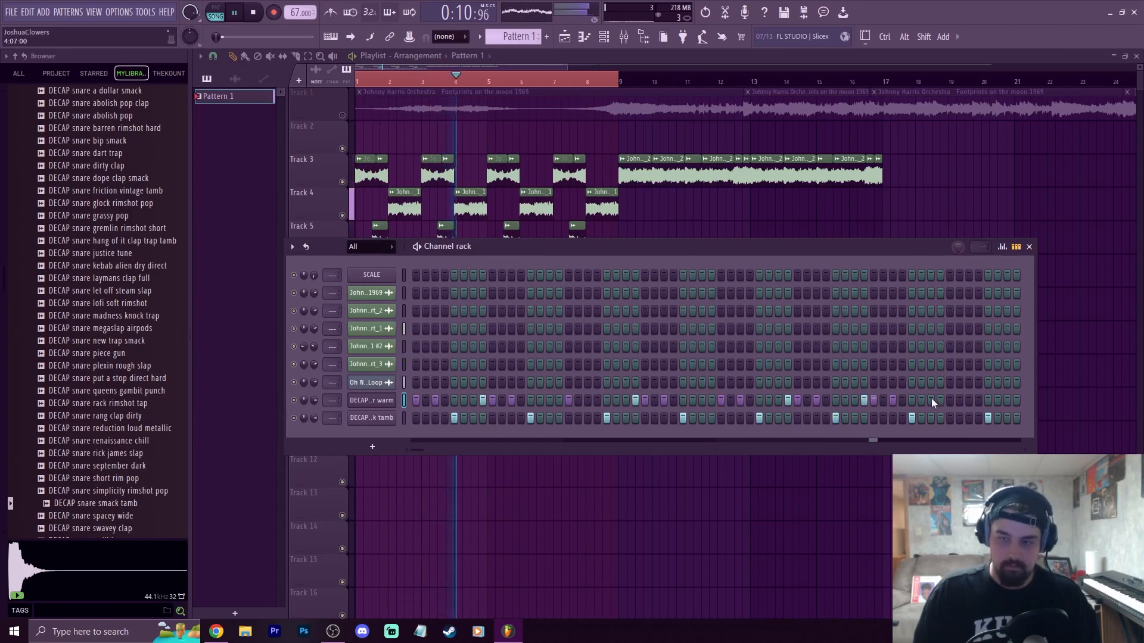
pyautogui.click(949, 401)
pyautogui.click(968, 400)
pyautogui.click(997, 400)
pyautogui.click(1007, 401)
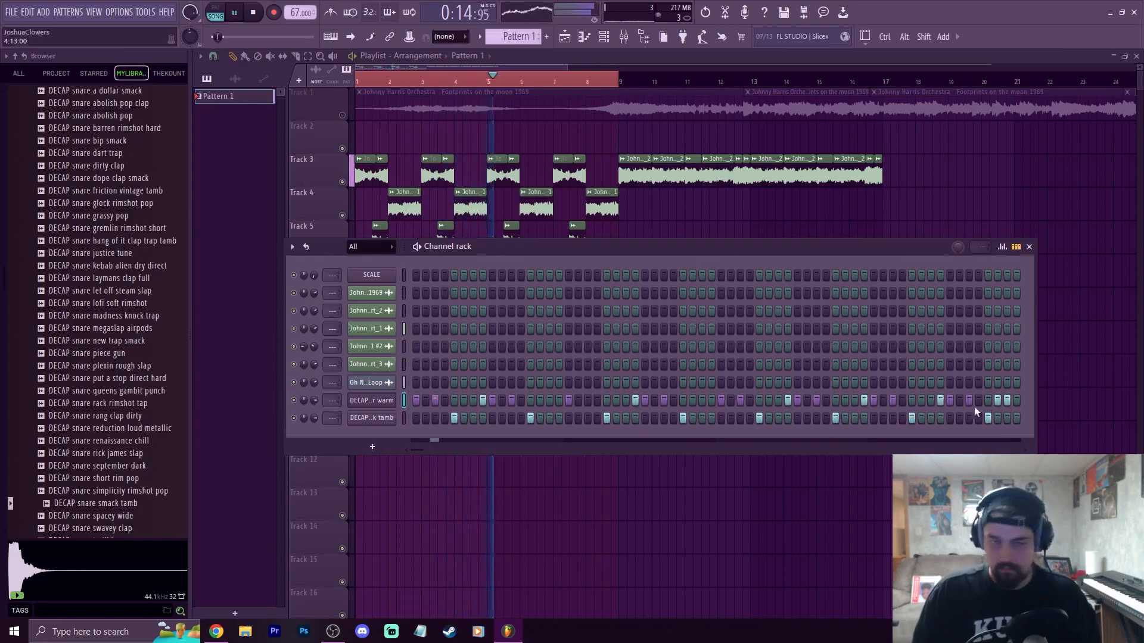
# Load DECAP hihat chonky from the Hihats folder as a new channel in the channel rack
pyautogui.scroll(8, 80, 232)
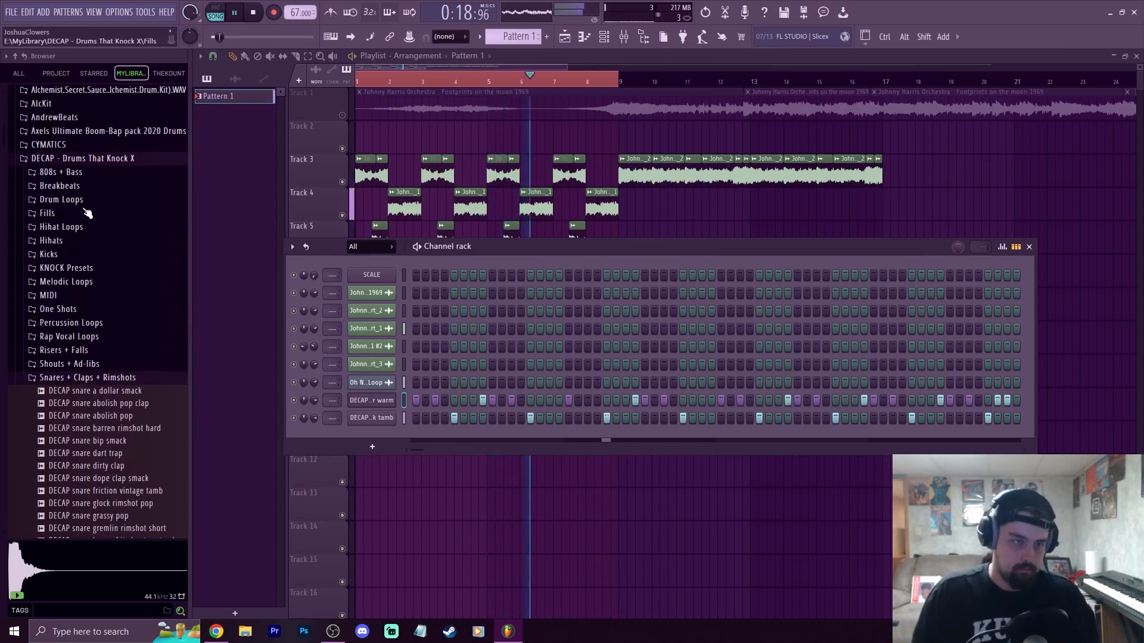
pyautogui.click(52, 241)
pyautogui.moveTo(84, 279); pyautogui.dragTo(385, 448)
# Fill every step of the hihat chonky channel and set its volume to 61%
pyautogui.rightClick(383, 442)
pyautogui.click(590, 484)
pyautogui.rightClick(393, 440)
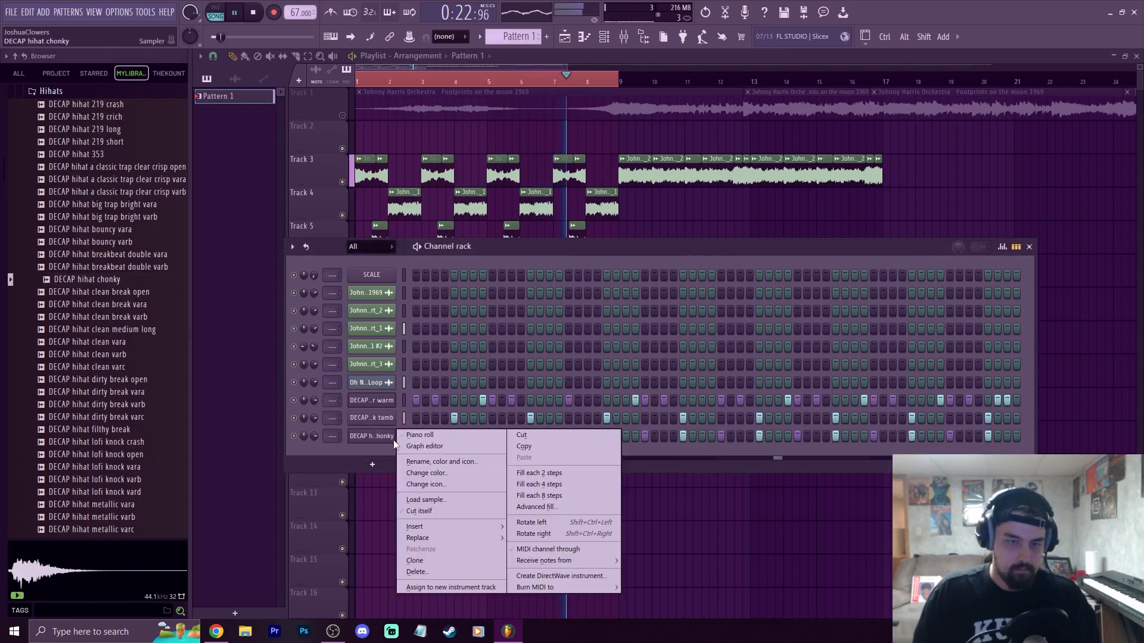
pyautogui.click(532, 474)
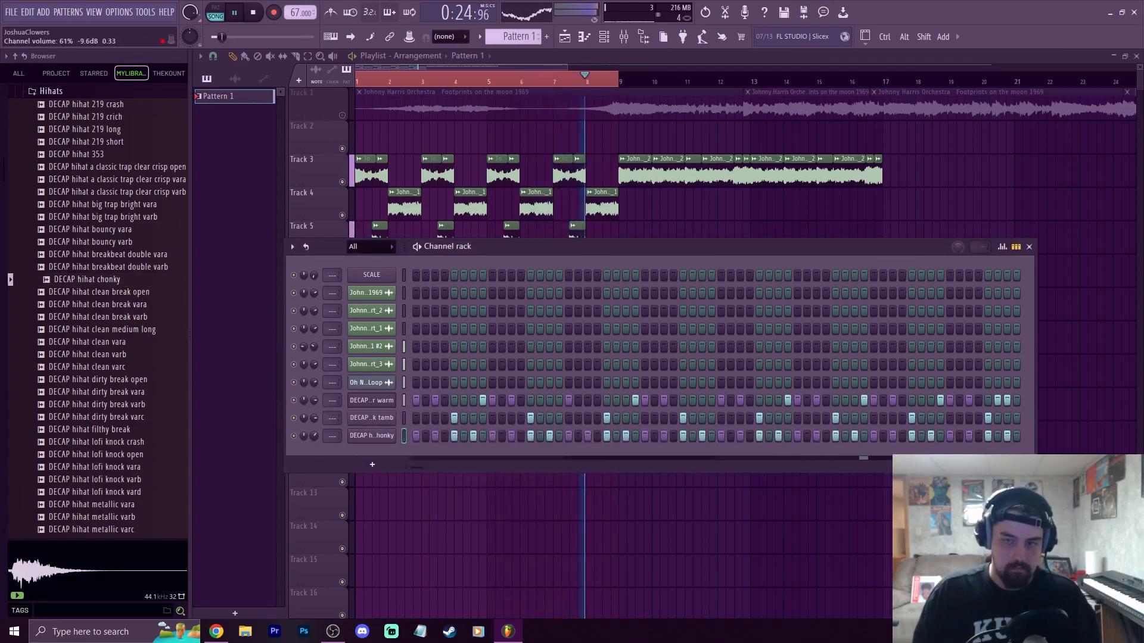
pyautogui.moveTo(579, 462); pyautogui.dragTo(1045, 471)
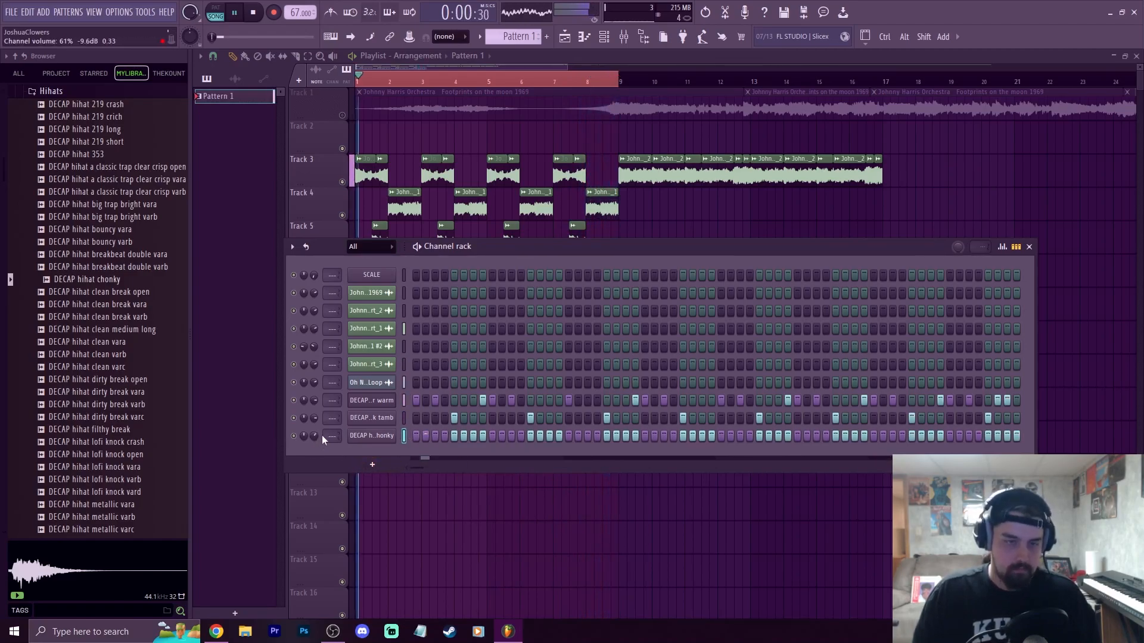
# Load DECAP hihat dirty break open as a new channel and place its first hit on step 8 while replaying the beat
pyautogui.moveTo(128, 380); pyautogui.dragTo(435, 471)
pyautogui.press('space')
pyautogui.press('space')
pyautogui.press('space')
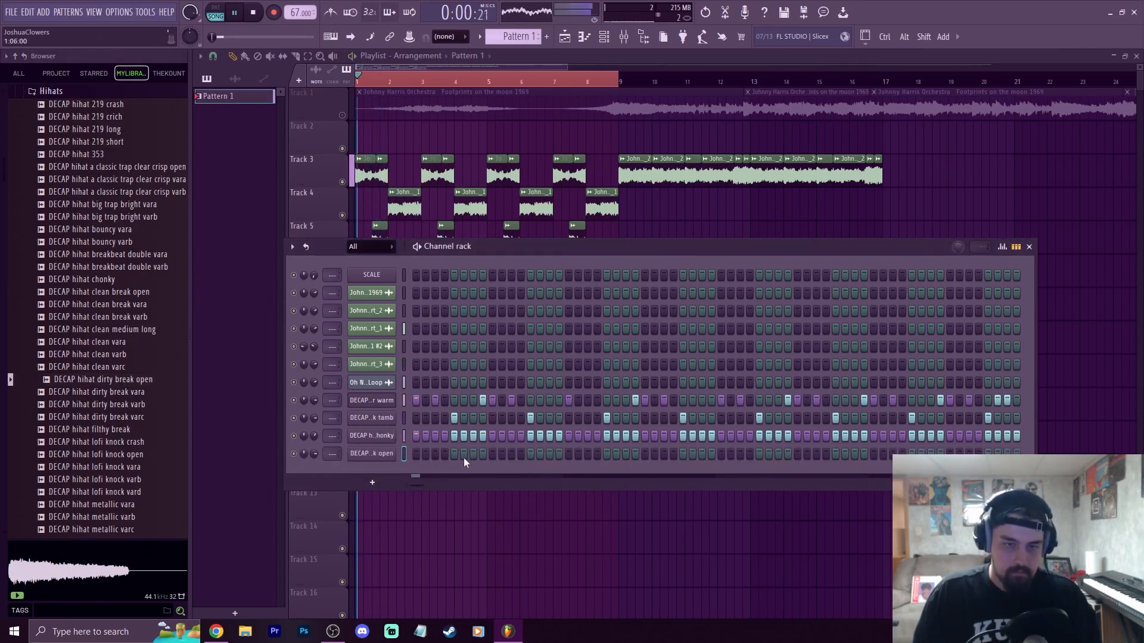
pyautogui.press('space')
pyautogui.press('space')
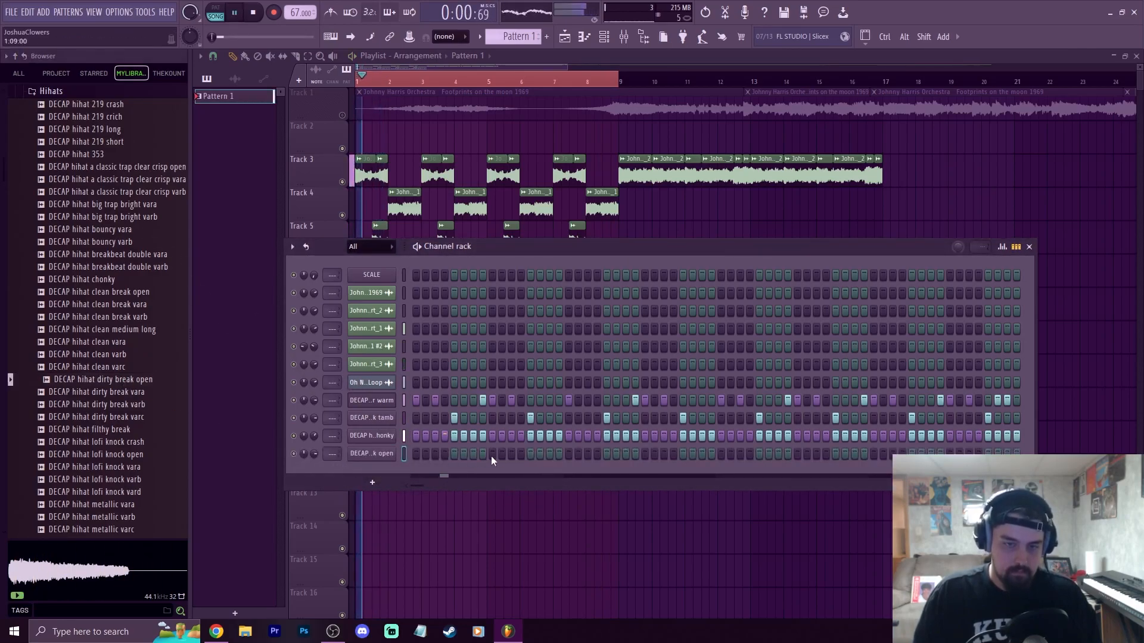
pyautogui.press('space')
pyautogui.press('space')
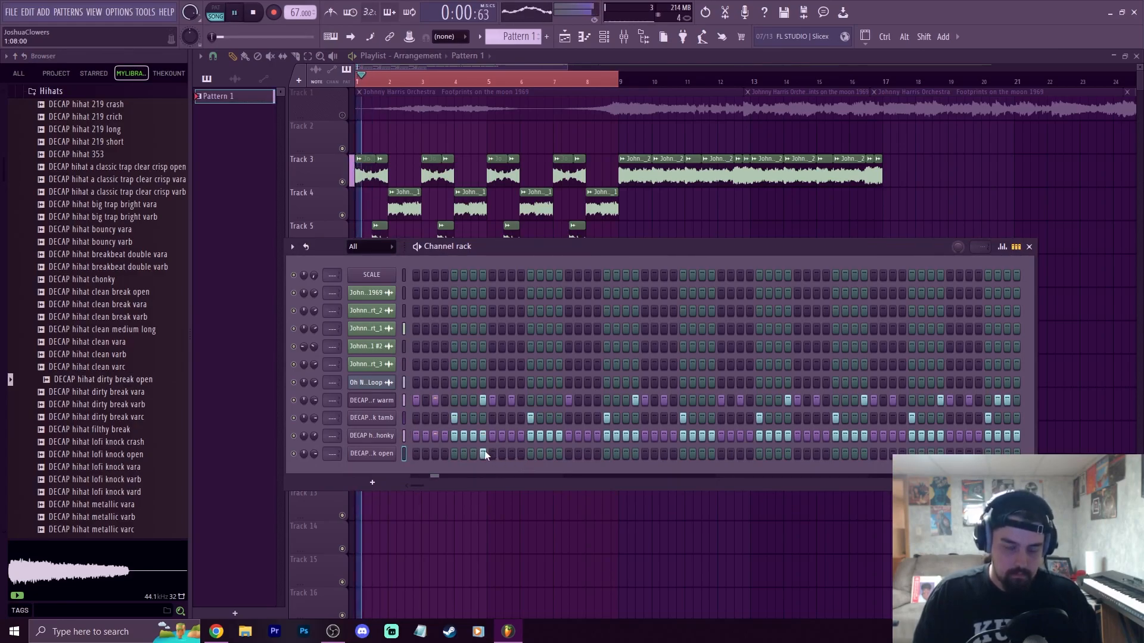
# Add open hi-hat hits on steps 10, 24, 26, 40 and 42
pyautogui.click(503, 453)
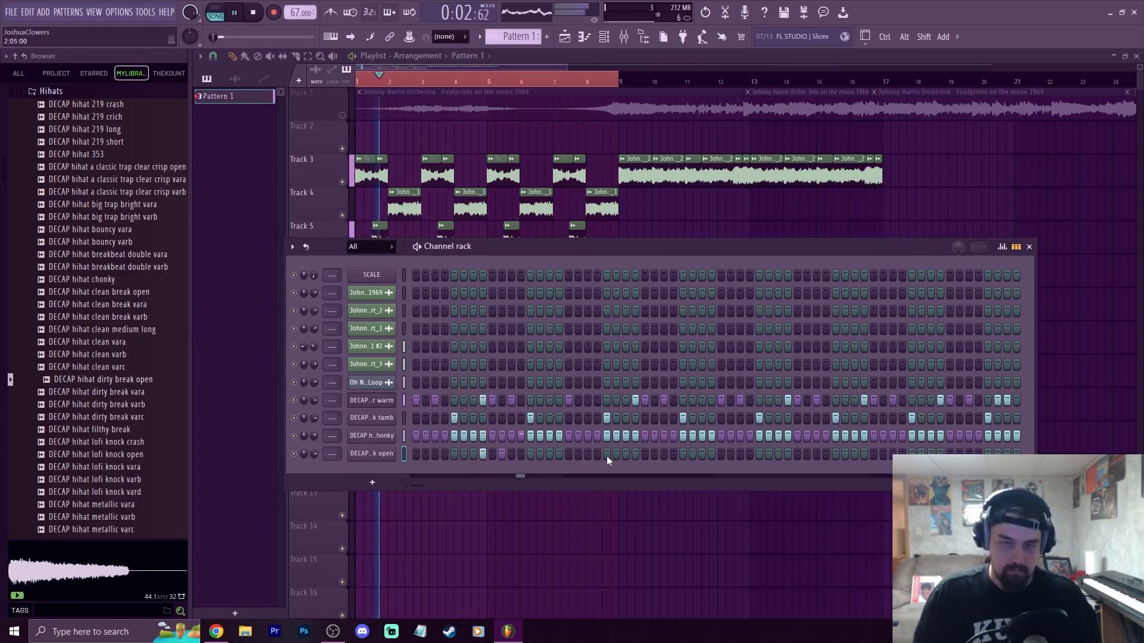
pyautogui.click(635, 454)
pyautogui.click(654, 454)
pyautogui.click(787, 454)
pyautogui.click(806, 454)
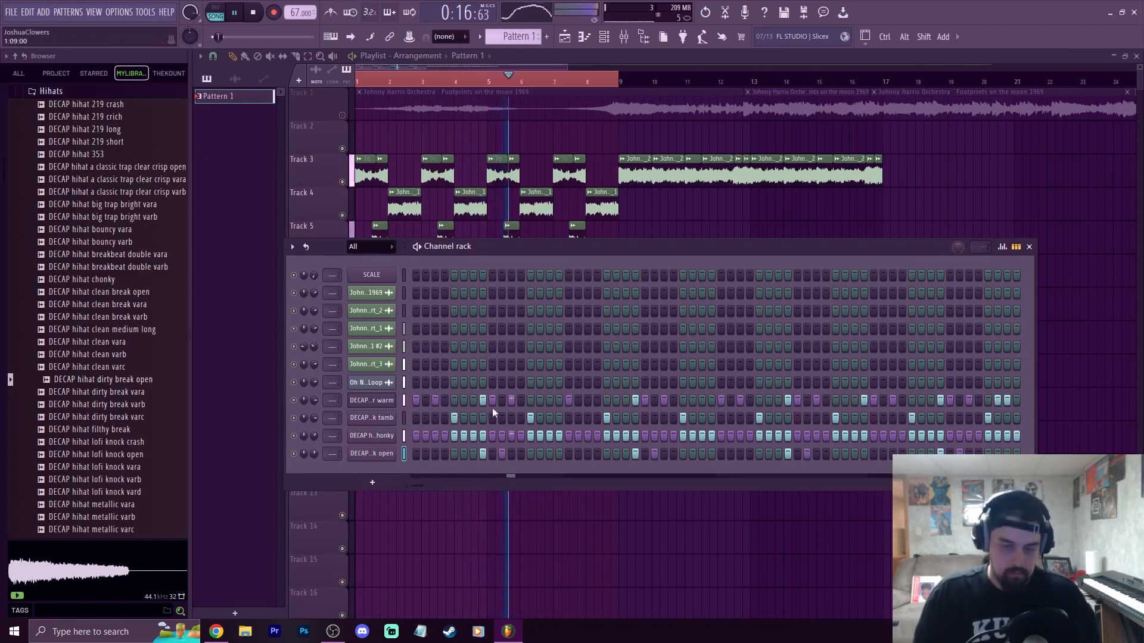
# Audition further DECAP hihats over the beat, including bouncy varb, chonky and dirty break vara
pyautogui.scroll(2, 143, 335)
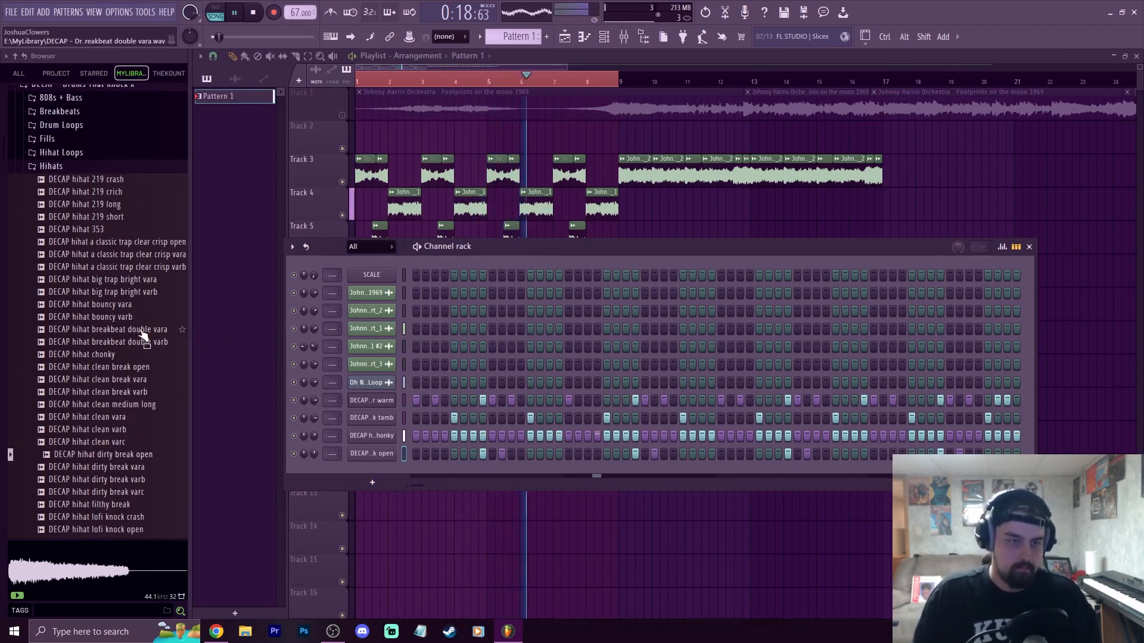
pyautogui.click(134, 319)
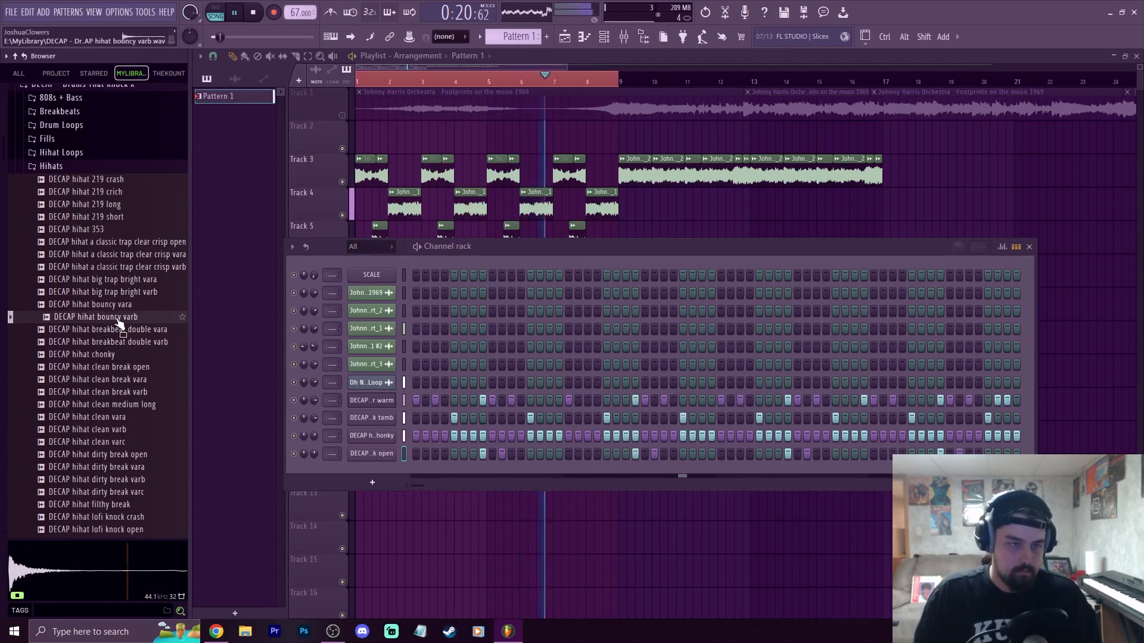
pyautogui.click(141, 243)
pyautogui.click(100, 356)
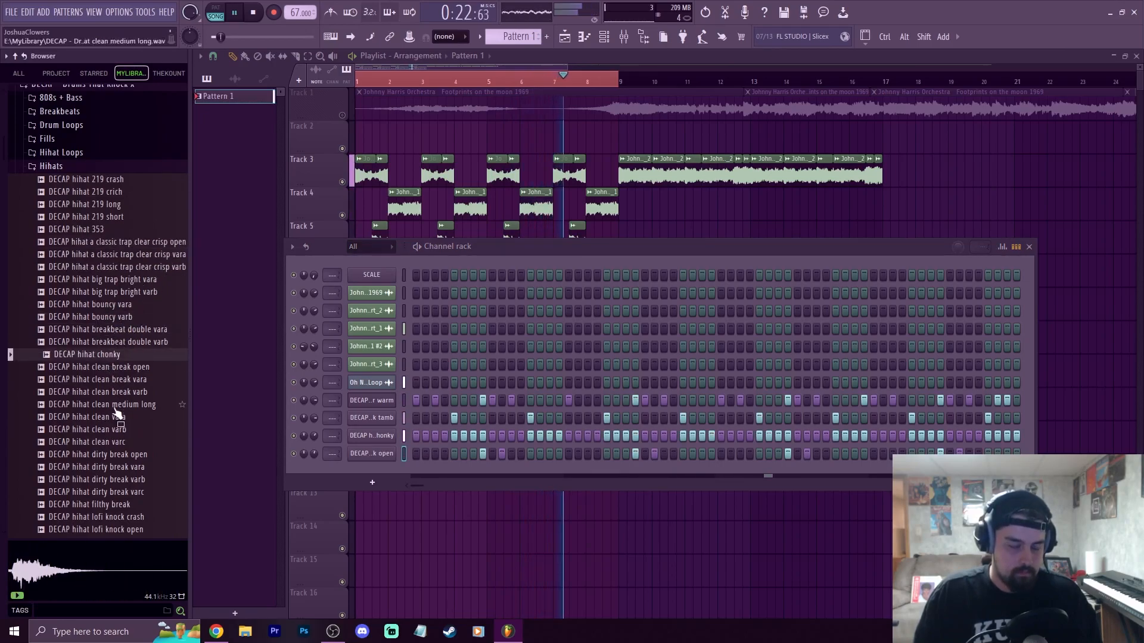
pyautogui.click(119, 467)
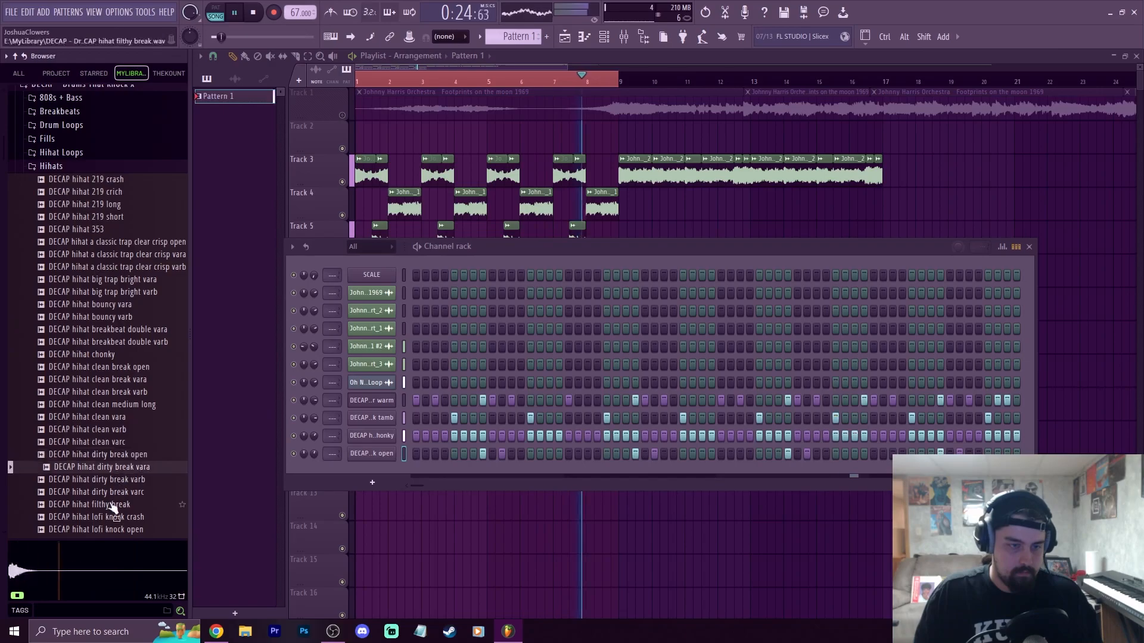
# Load DECAP hihat dirty break vara as a new channel, fill its steps across the pattern, and set its volume to 56%
pyautogui.moveTo(99, 488)
pyautogui.mouseDown()
pyautogui.moveTo(334, 477)
pyautogui.moveTo(390, 452)
pyautogui.moveTo(886, 458)
pyautogui.mouseUp()
pyautogui.rightClick(398, 448)
pyautogui.click(524, 489)
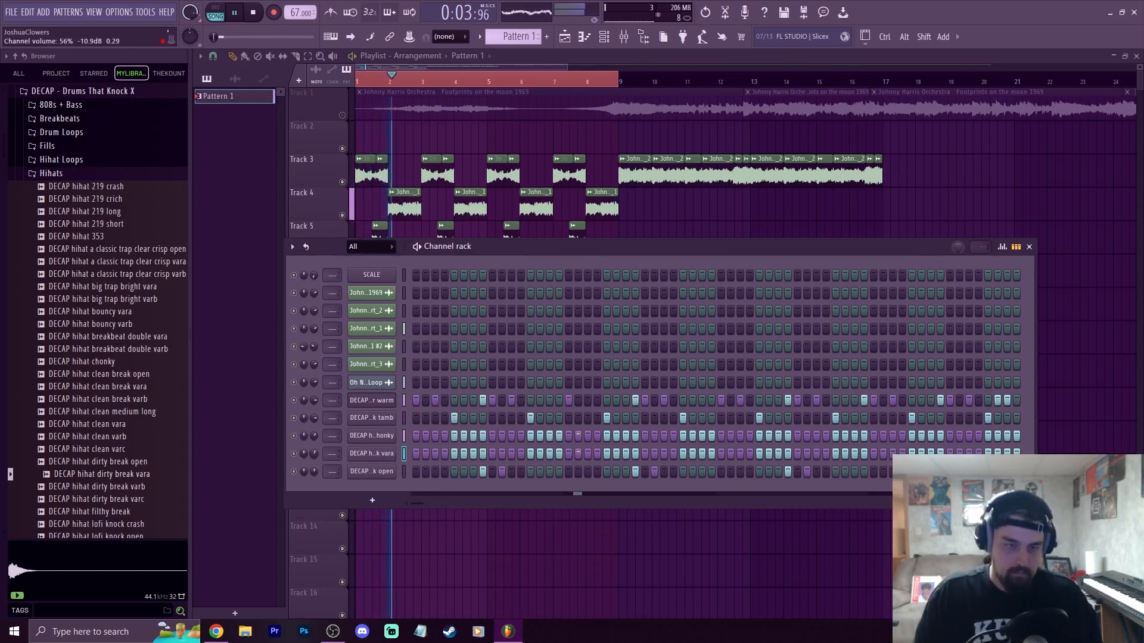
# Collapse the Hihats and Snares + Claps + Rimshots folders in the browser
pyautogui.scroll(2, 123, 287)
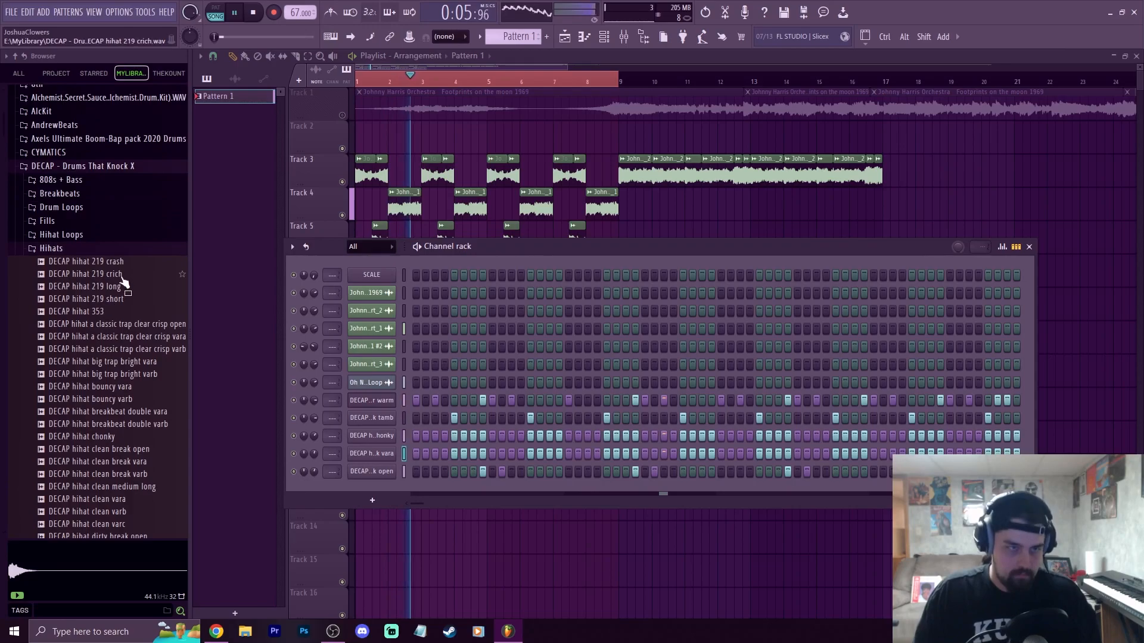
pyautogui.click(81, 253)
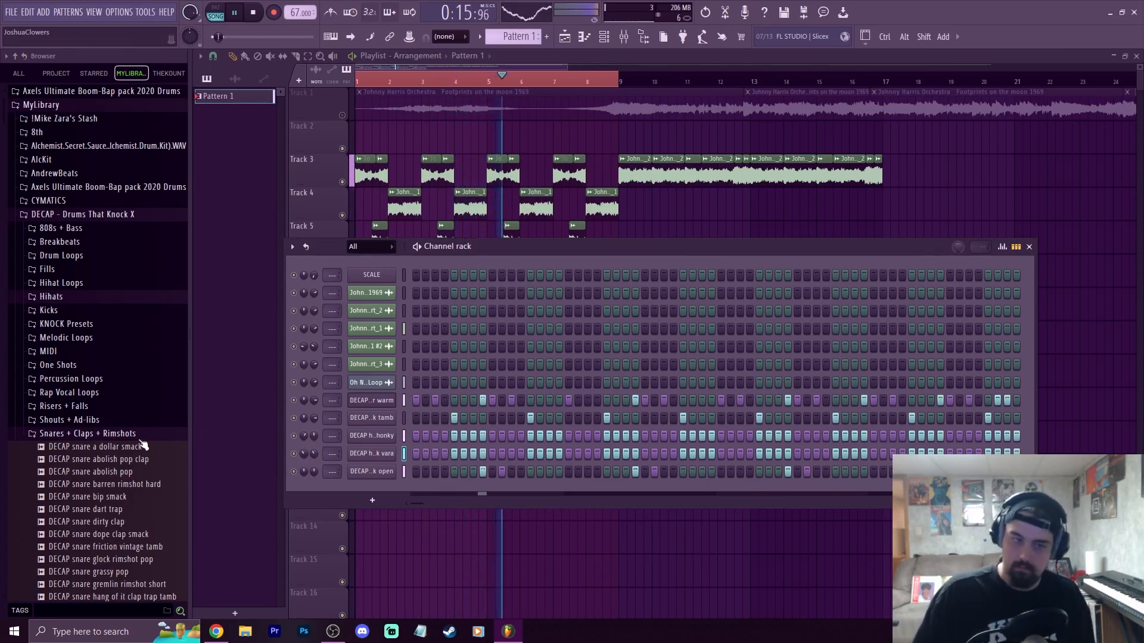
pyautogui.click(92, 421)
pyautogui.click(130, 468)
pyautogui.scroll(3, 130, 488)
pyautogui.scroll(4, 130, 489)
pyautogui.click(76, 406)
pyautogui.click(75, 405)
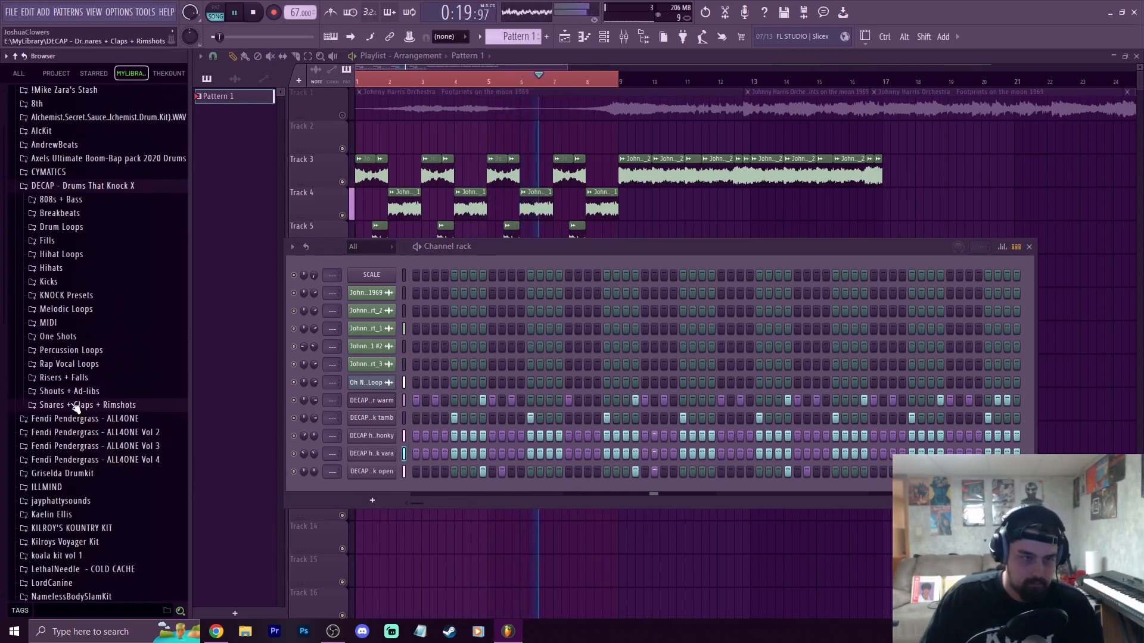
pyautogui.scroll(2, 76, 405)
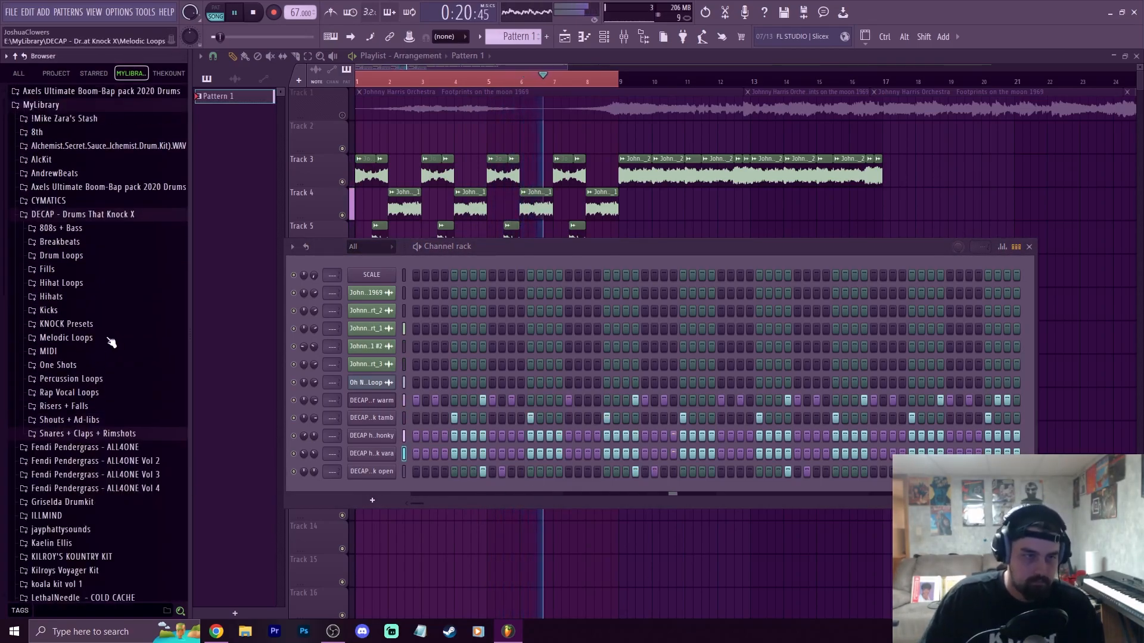
# Play back the arrangement around bar 6 and undo the deletion of the Track 6 percussion slice late in that bar
pyautogui.click(529, 67)
pyautogui.click(523, 83)
pyautogui.scroll(4, 523, 82)
pyautogui.scroll(2, 523, 69)
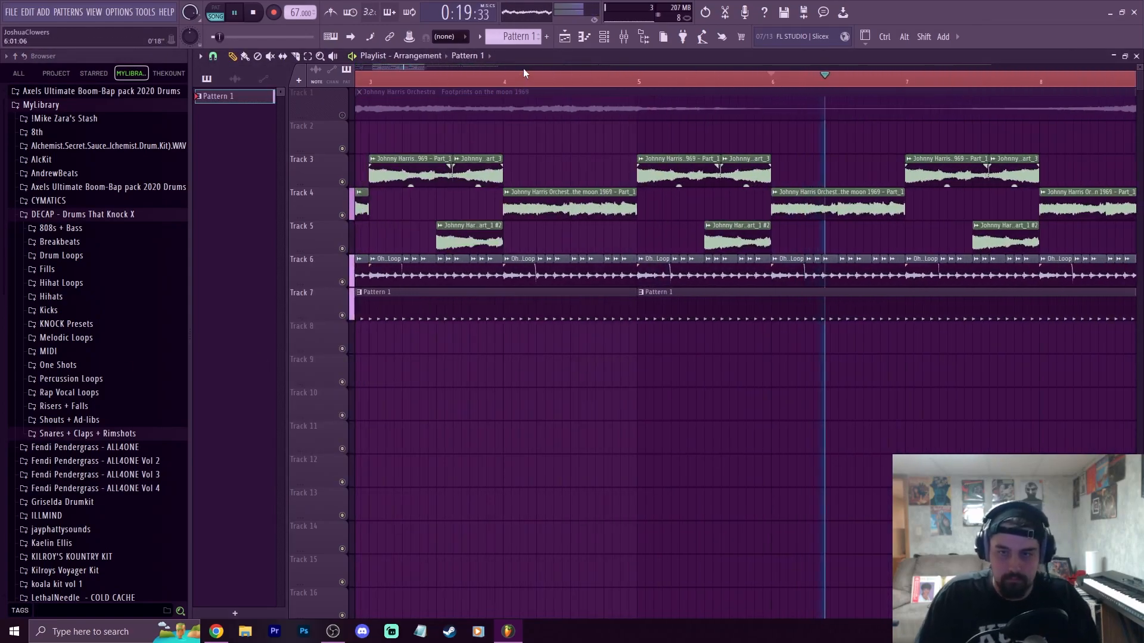
pyautogui.click(891, 85)
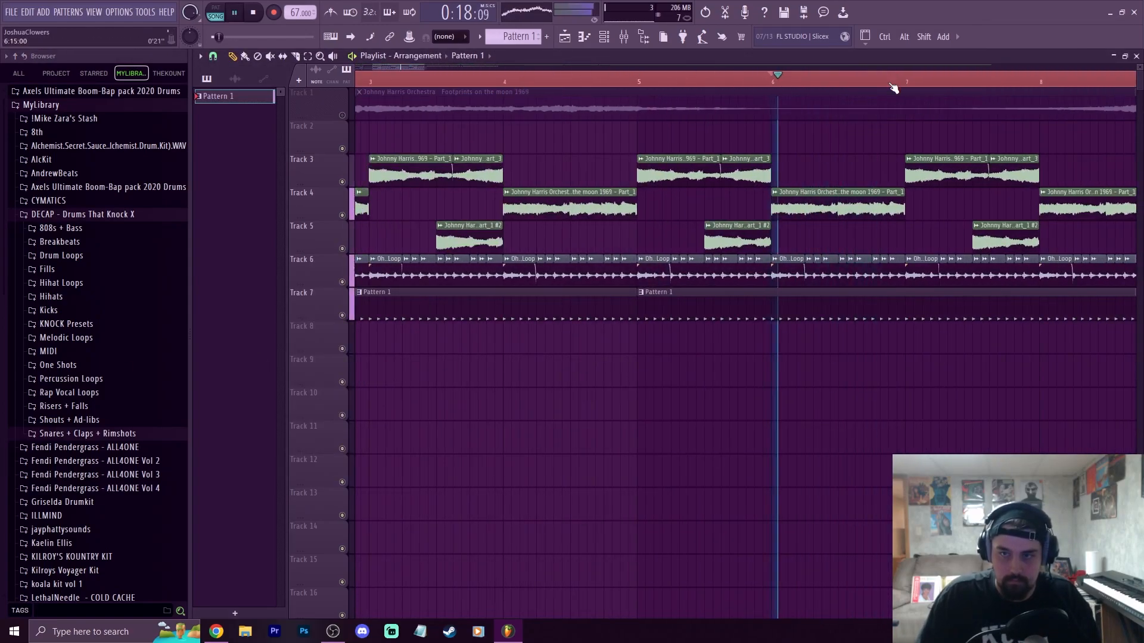
pyautogui.scroll(3, 894, 88)
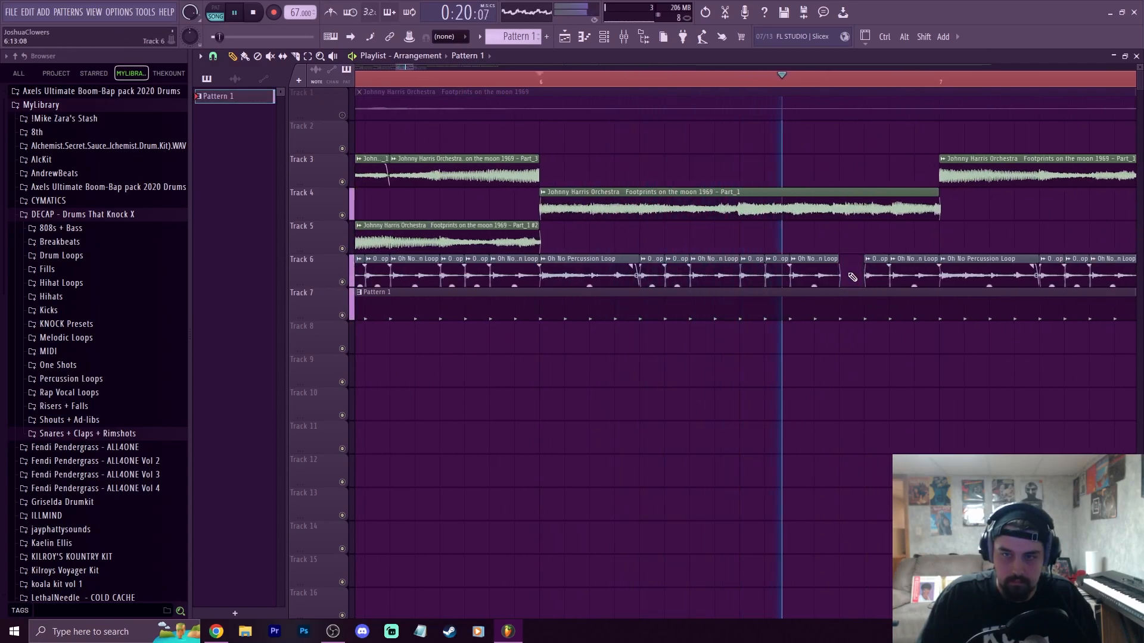
pyautogui.hotkey('ctrl', 'z')
# Slice a short piece out of the Track 4 sample clip late in bar 6 and delete it
pyautogui.moveTo(818, 189); pyautogui.dragTo(840, 222)
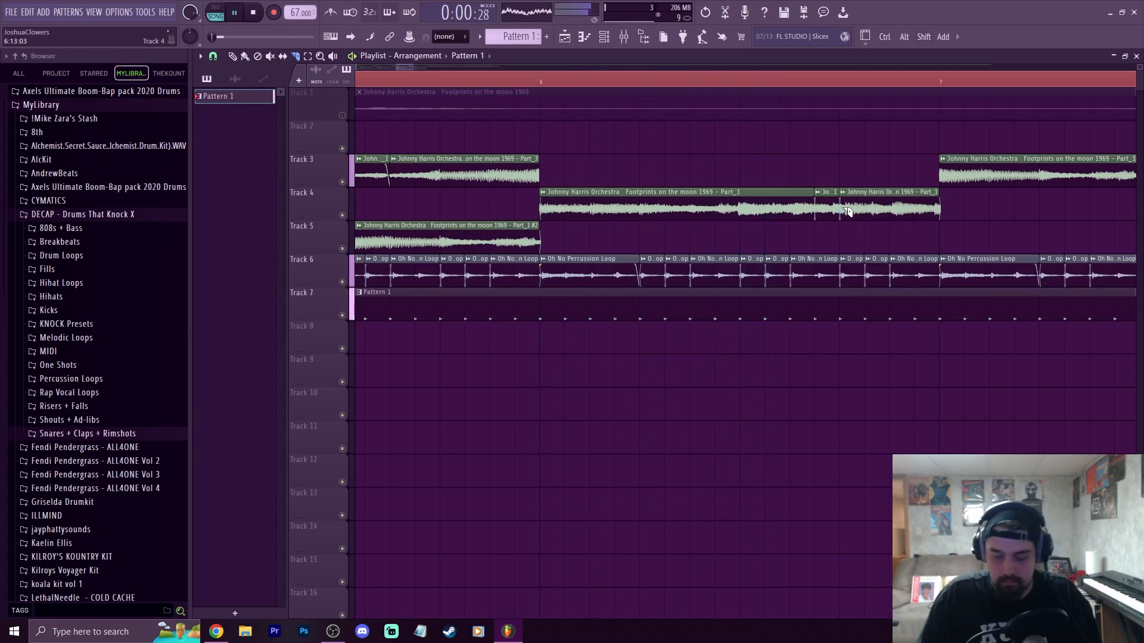
pyautogui.click(695, 90)
pyautogui.click(712, 82)
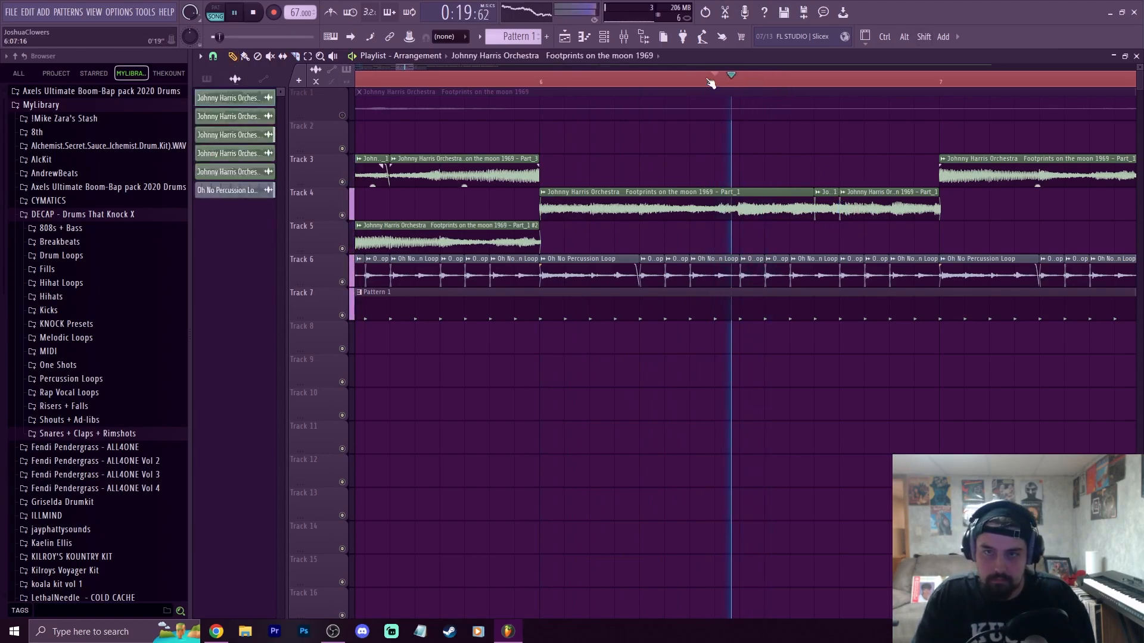
pyautogui.press('space')
pyautogui.press('space')
pyautogui.rightClick(821, 205)
pyautogui.press('Escape')
pyautogui.rightClick(827, 206)
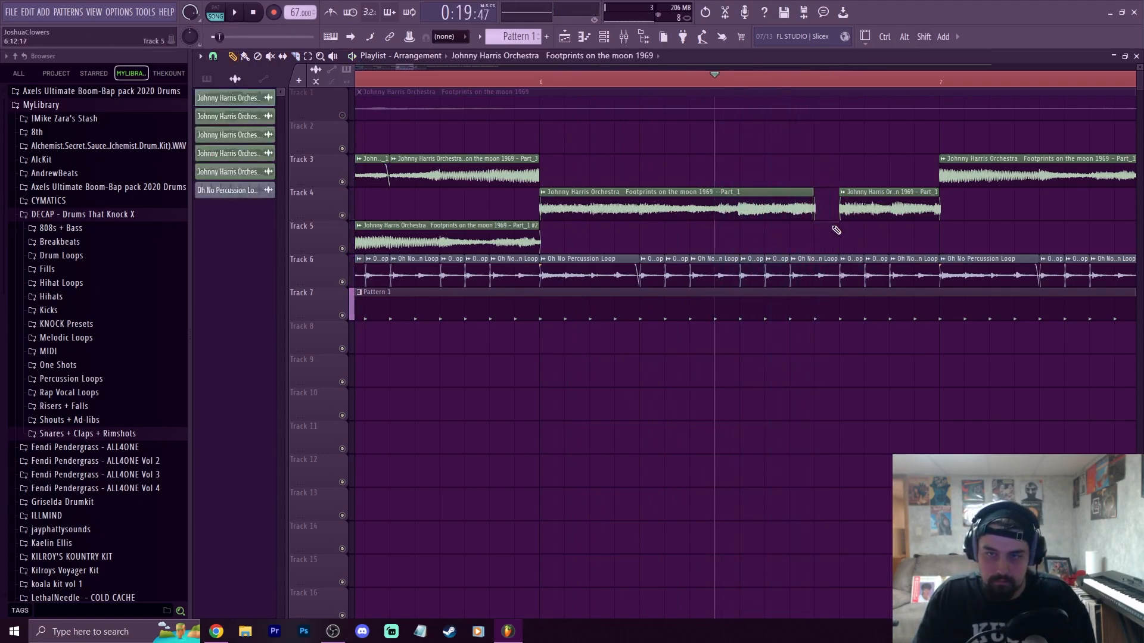
# Slice the start of the remaining Track 4 clip and copy that slice into the gap before it as a stutter
pyautogui.moveTo(865, 197); pyautogui.dragTo(867, 219)
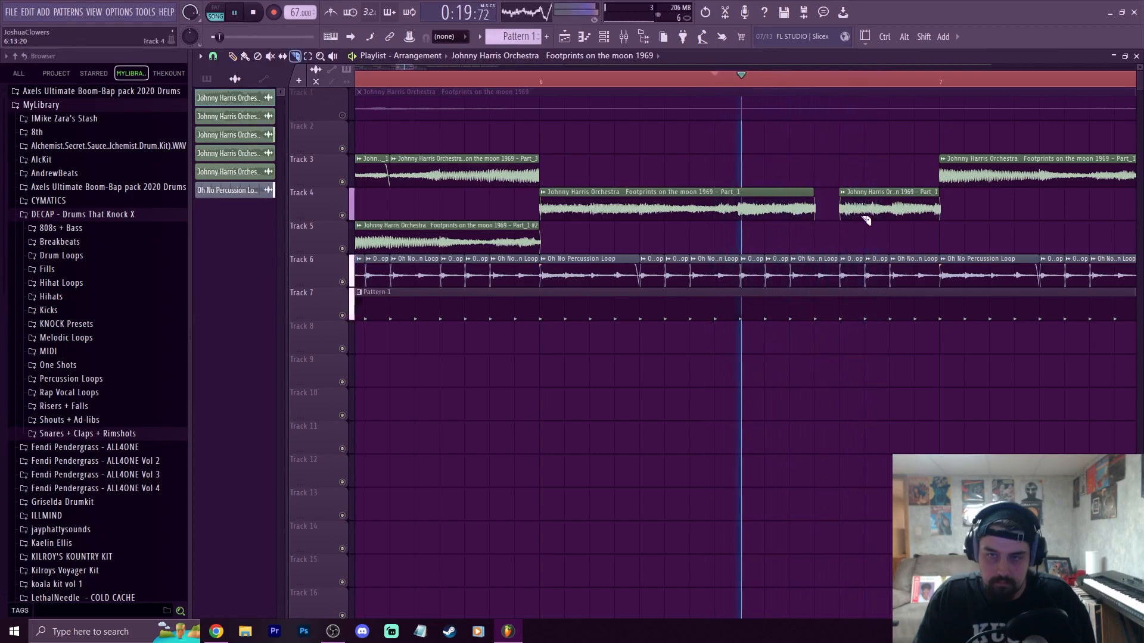
pyautogui.press('p')
pyautogui.press('space')
pyautogui.press('space')
pyautogui.click(844, 206)
pyautogui.click(830, 207)
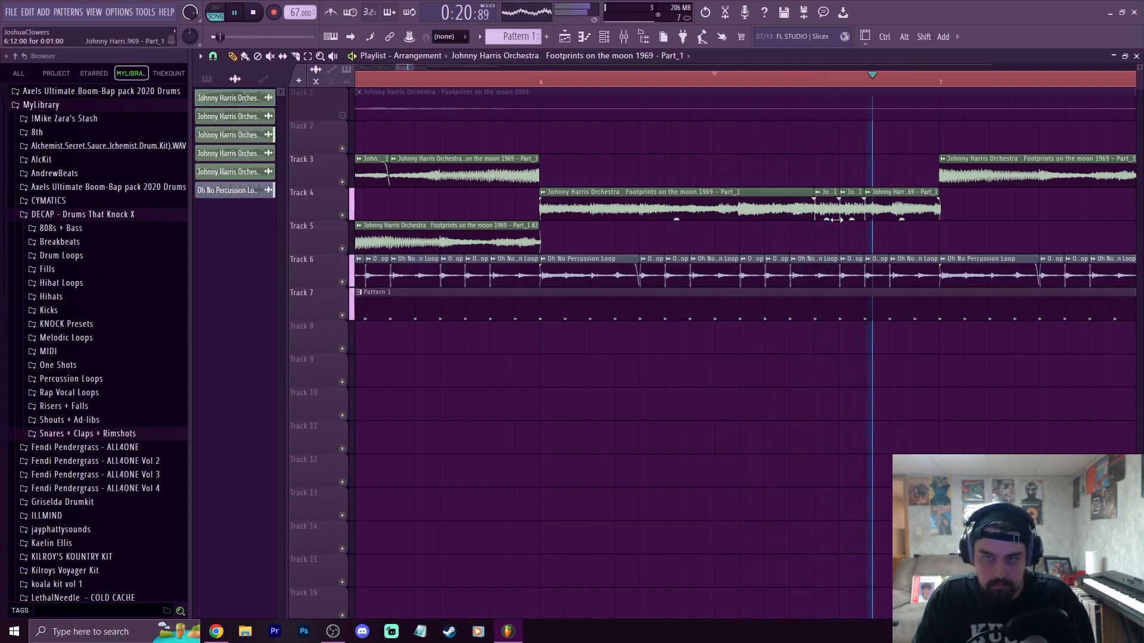
pyautogui.scroll(-5, 774, 90)
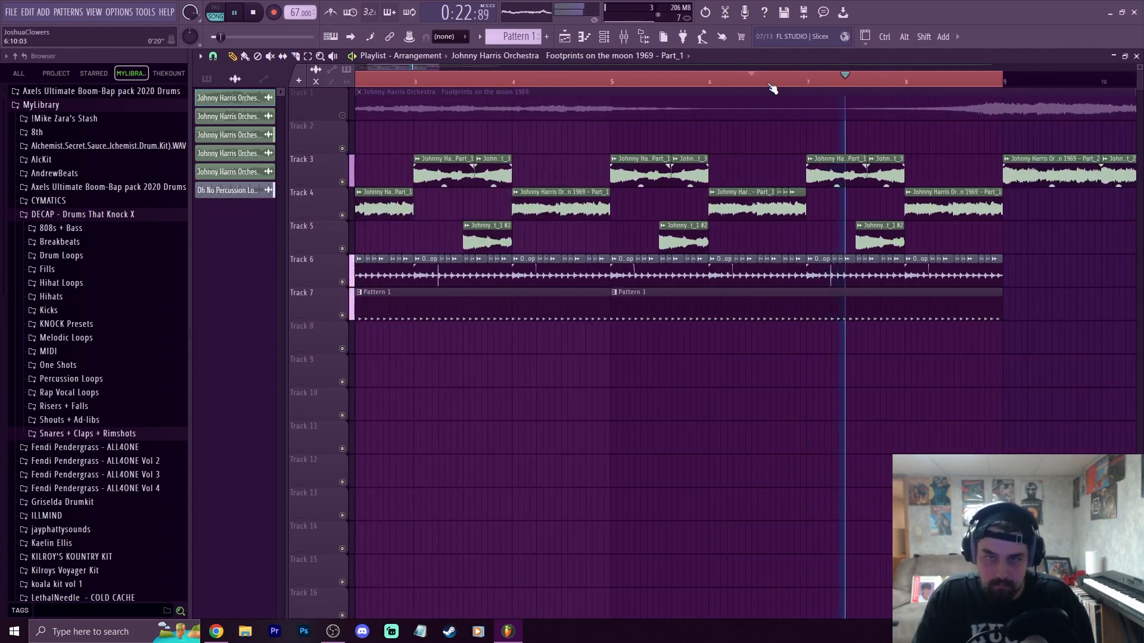
pyautogui.rightClick(560, 208)
pyautogui.rightClick(470, 216)
pyautogui.press('space')
pyautogui.press('space')
pyautogui.hotkey('ctrl', 'z')
pyautogui.hotkey('ctrl', 'z')
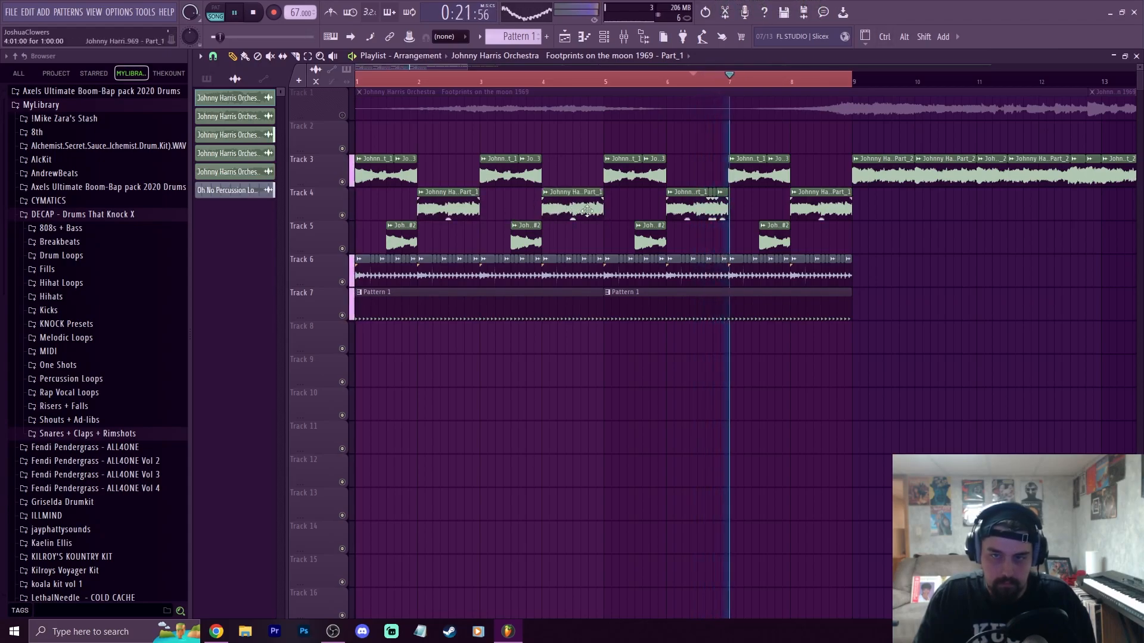
# Replace the Track 4 clip at bar 2 with a copy of the chopped bar 6 phrase
pyautogui.moveTo(427, 210)
pyautogui.mouseDown()
pyautogui.moveTo(651, 213)
pyautogui.moveTo(419, 215)
pyautogui.moveTo(433, 216)
pyautogui.mouseUp()
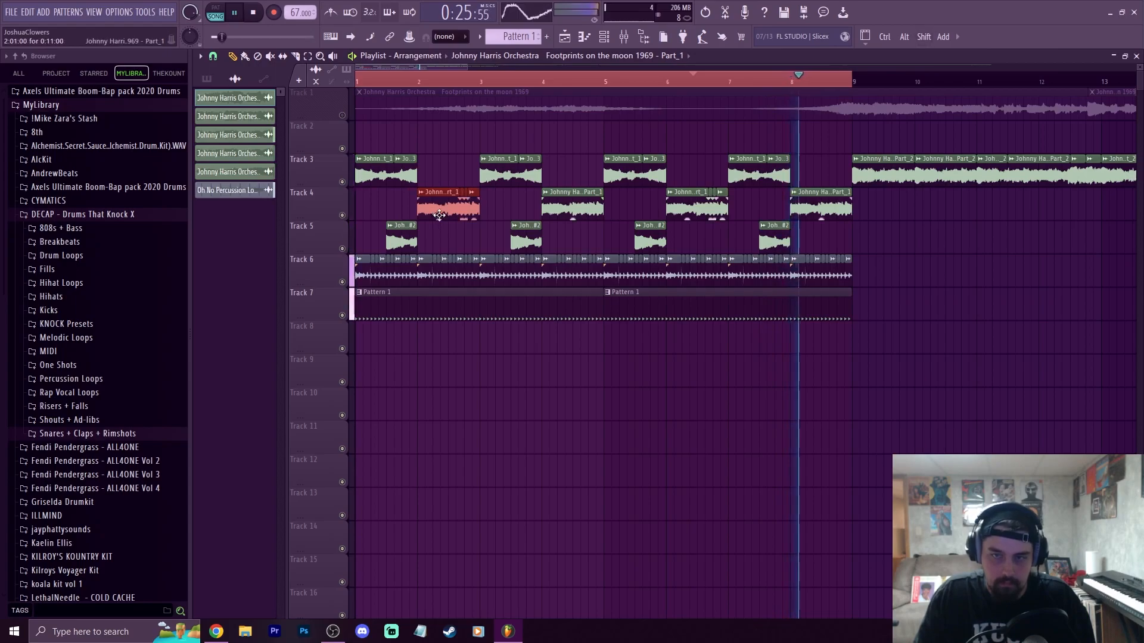
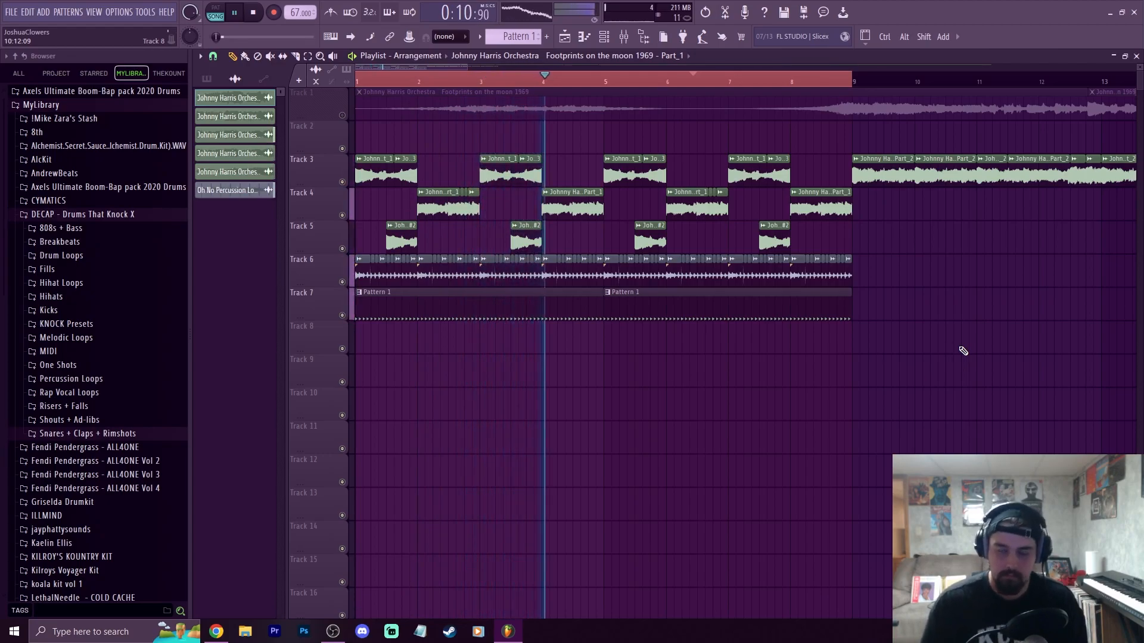
# Clear the loop range, extend the percussion loop through bar 16, and place Pattern 1 clips from mid-bar 10 through bar 16
pyautogui.scroll(-6, 794, 87)
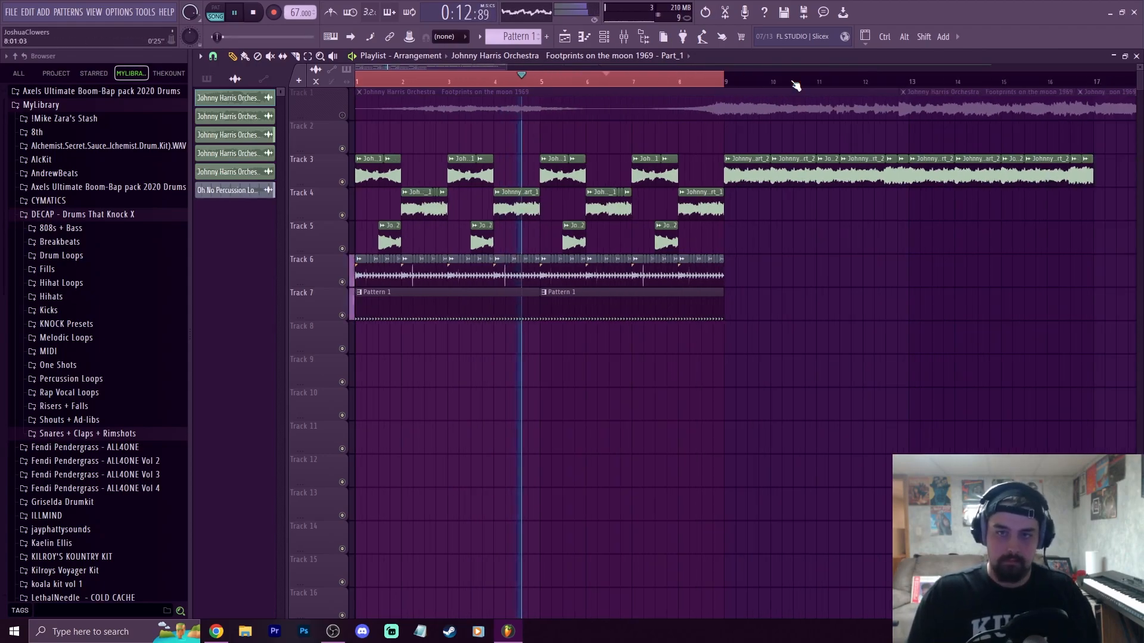
pyautogui.doubleClick(522, 81)
pyautogui.moveTo(630, 373); pyautogui.dragTo(562, 311)
pyautogui.click(565, 295)
pyautogui.click(605, 358)
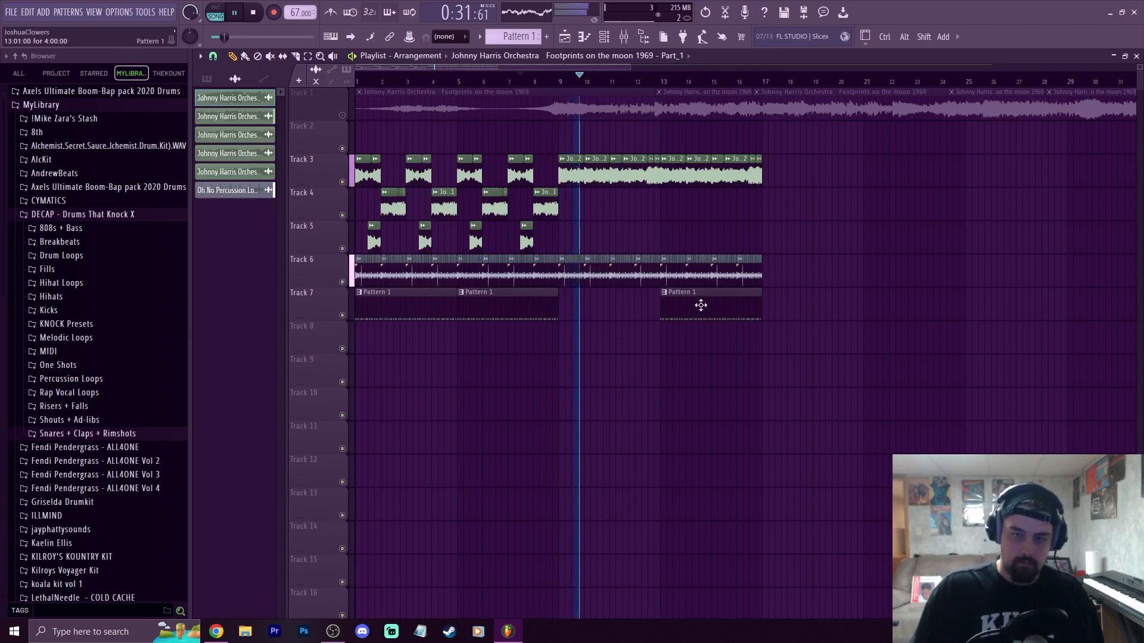
pyautogui.keyDown('shift'); pyautogui.moveTo(533, 295); pyautogui.dragTo(644, 303); pyautogui.keyUp('shift')
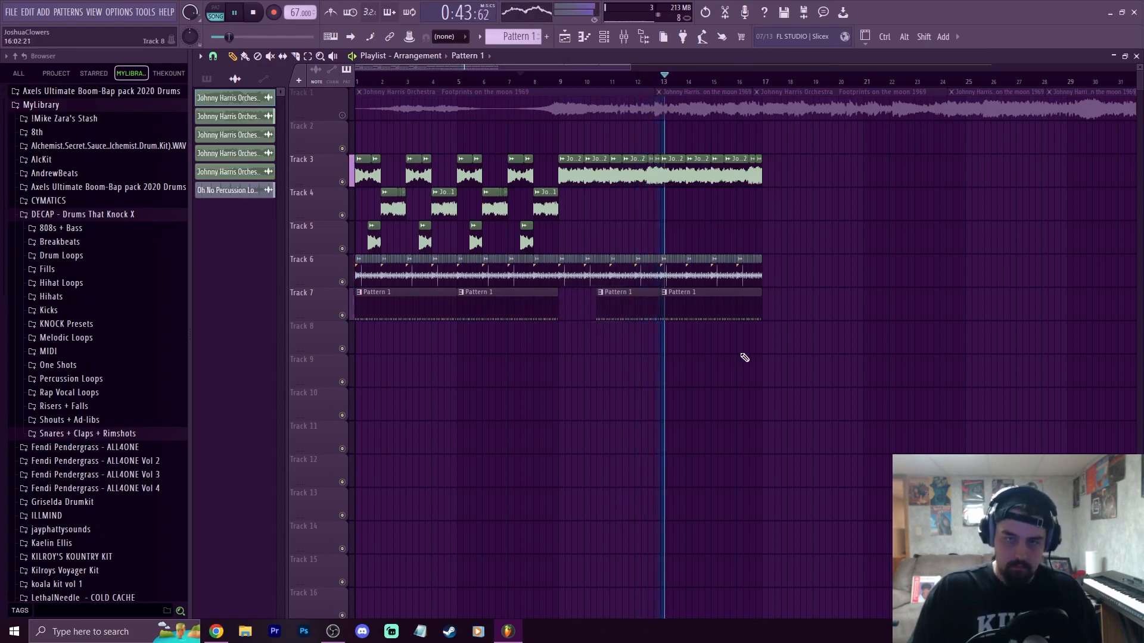
# Duplicate the bars 9–16 section across Tracks 3, 6 and 7 into bars 17–24
pyautogui.moveTo(824, 327); pyautogui.dragTo(778, 176)
pyautogui.click(838, 407)
pyautogui.scroll(-2, 759, 87)
pyautogui.scroll(-2, 853, 306)
pyautogui.scroll(2, 847, 310)
# Shift the whole arrangement eight bars later and copy the opening eight-bar section into bars 1–8
pyautogui.keyDown('ctrl'); pyautogui.moveTo(845, 351); pyautogui.dragTo(355, 121); pyautogui.keyUp('ctrl')
pyautogui.press('space')
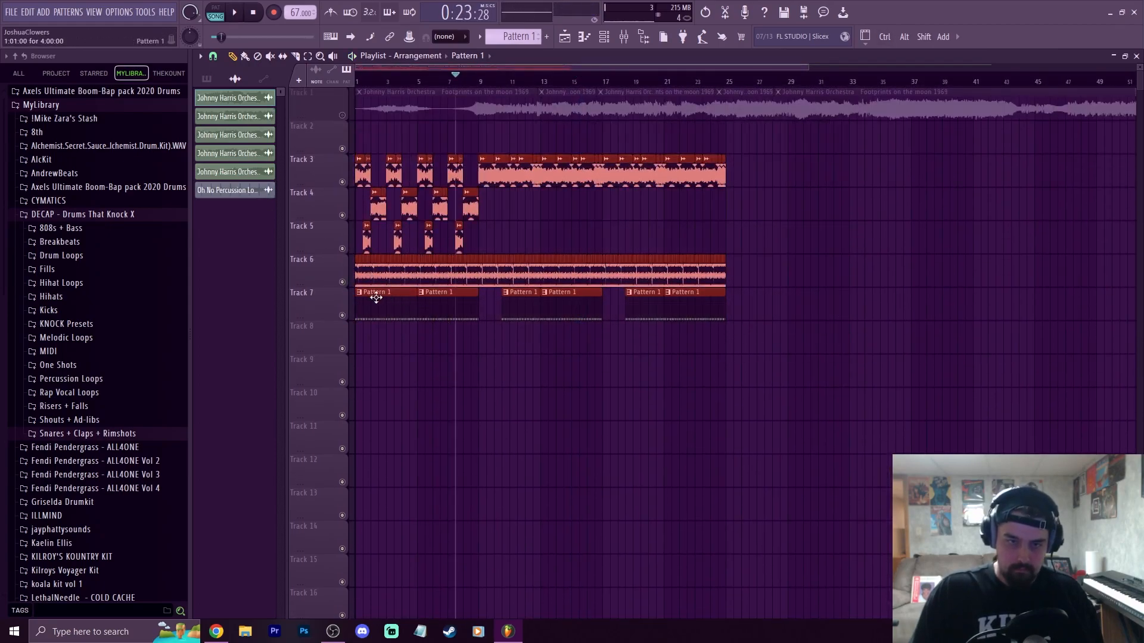
pyautogui.moveTo(368, 308); pyautogui.dragTo(599, 164)
pyautogui.keyDown('shift'); pyautogui.moveTo(514, 309); pyautogui.dragTo(322, 288); pyautogui.keyUp('shift')
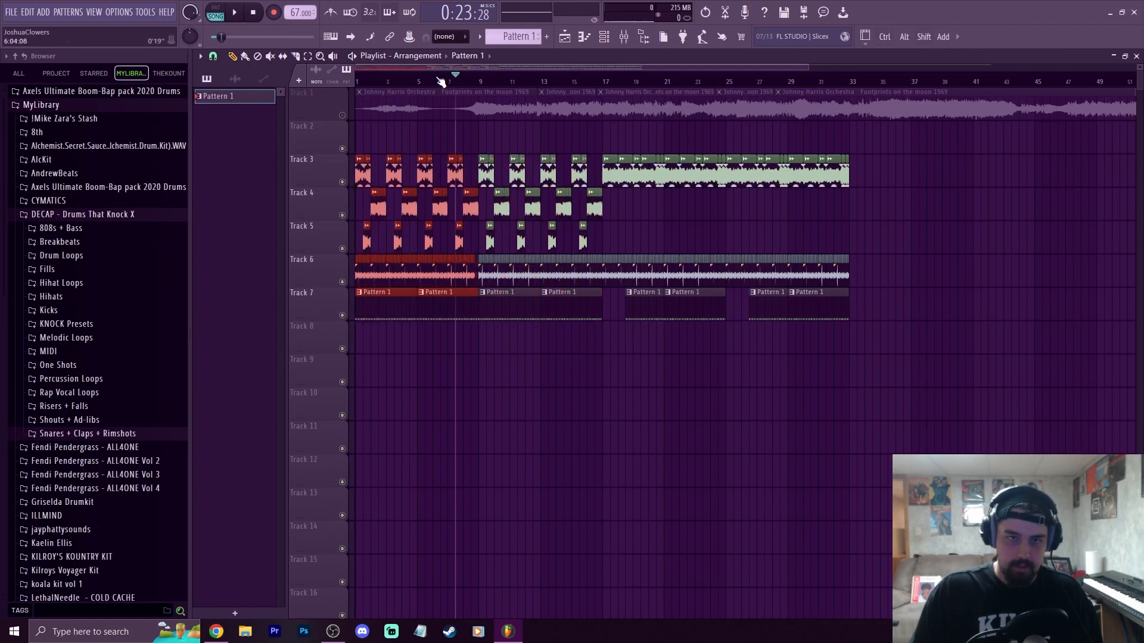
pyautogui.press('space')
pyautogui.click(612, 458)
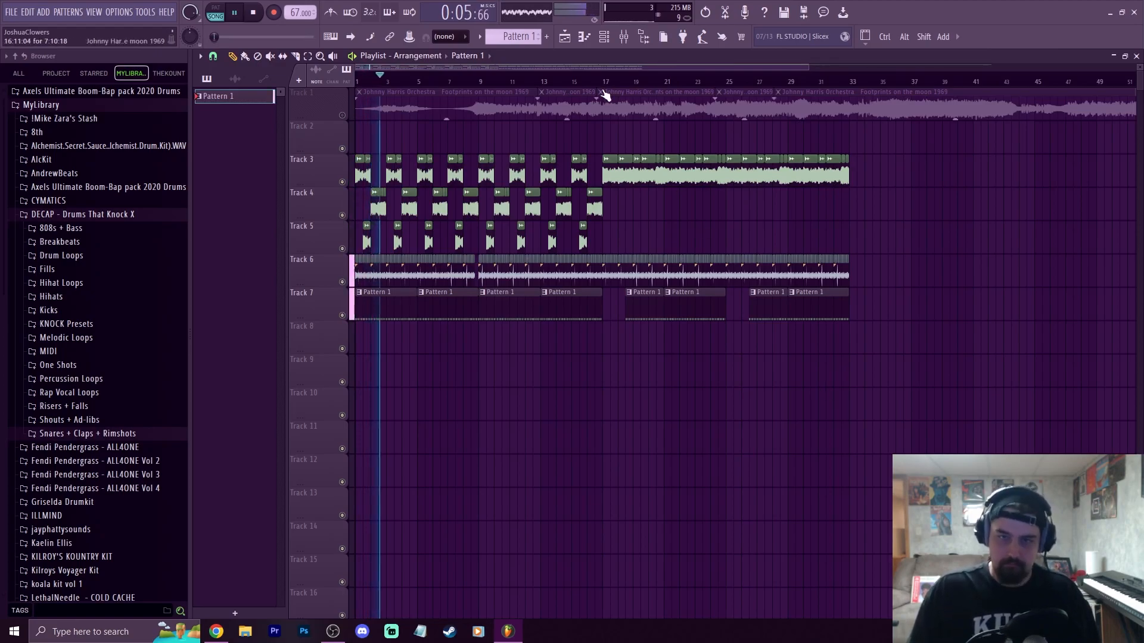
# Audition the transition into bar 17 and set the loop range to bars 25–32
pyautogui.click(590, 80)
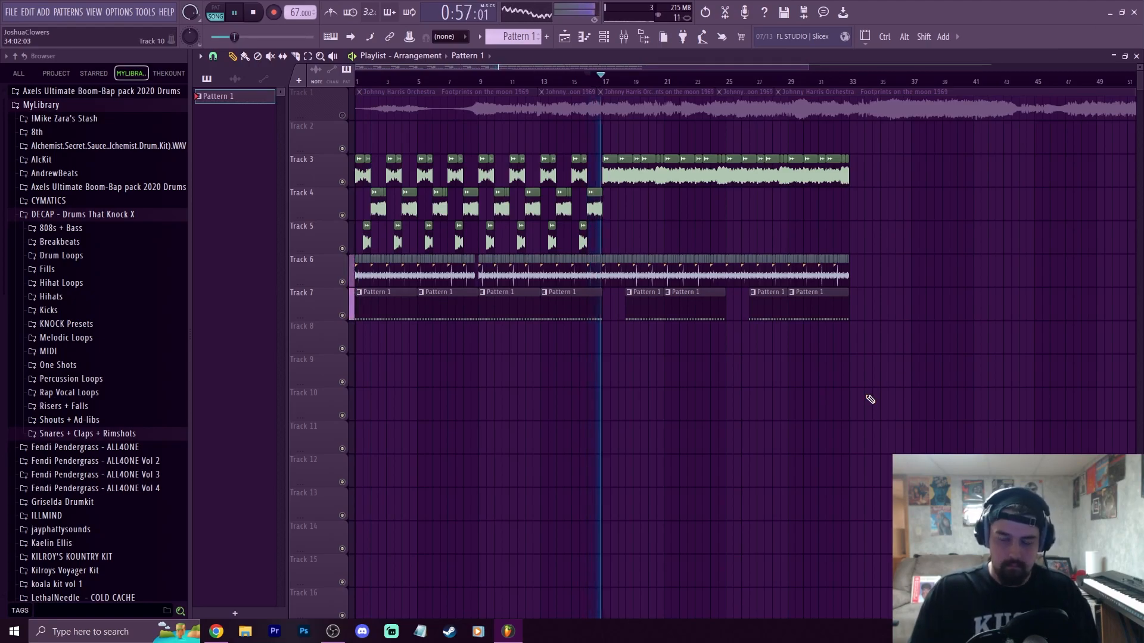
pyautogui.moveTo(748, 311)
pyautogui.mouseDown()
pyautogui.moveTo(733, 316)
pyautogui.moveTo(749, 310)
pyautogui.mouseUp()
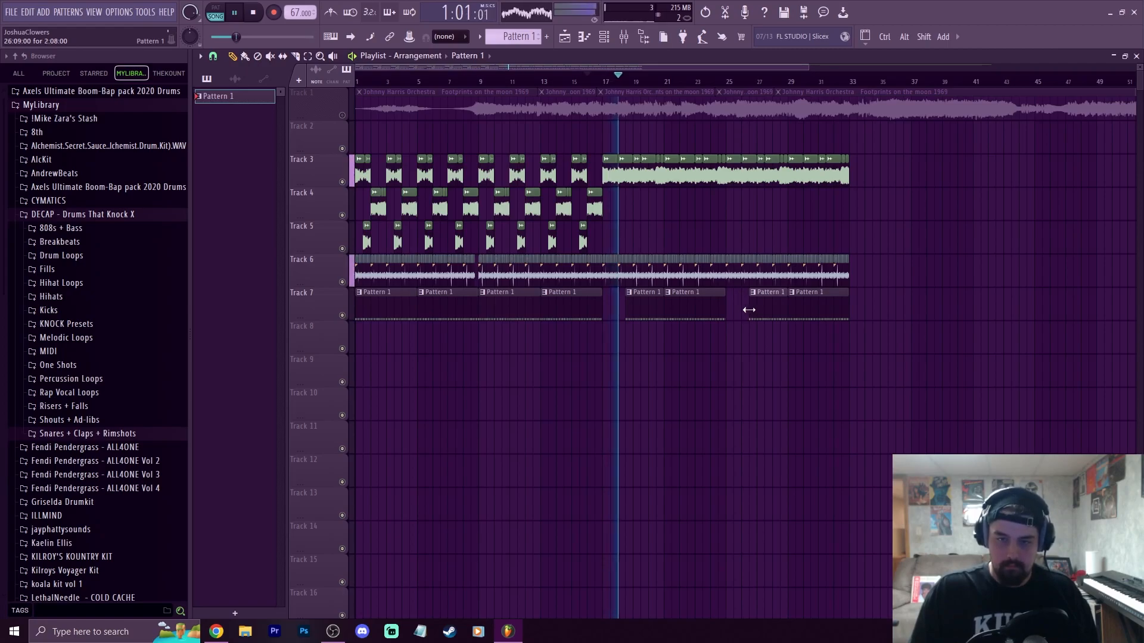
pyautogui.click(720, 80)
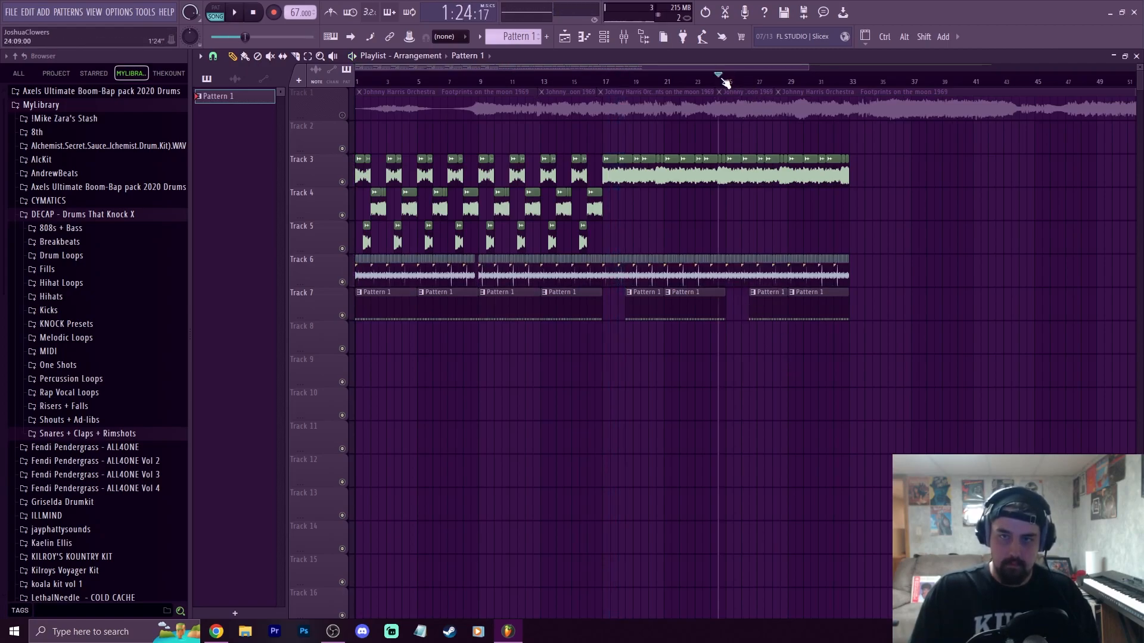
pyautogui.moveTo(733, 85); pyautogui.dragTo(847, 101)
# Load Gross Beat into the first effect slot of the Master mixer track
pyautogui.click(637, 44)
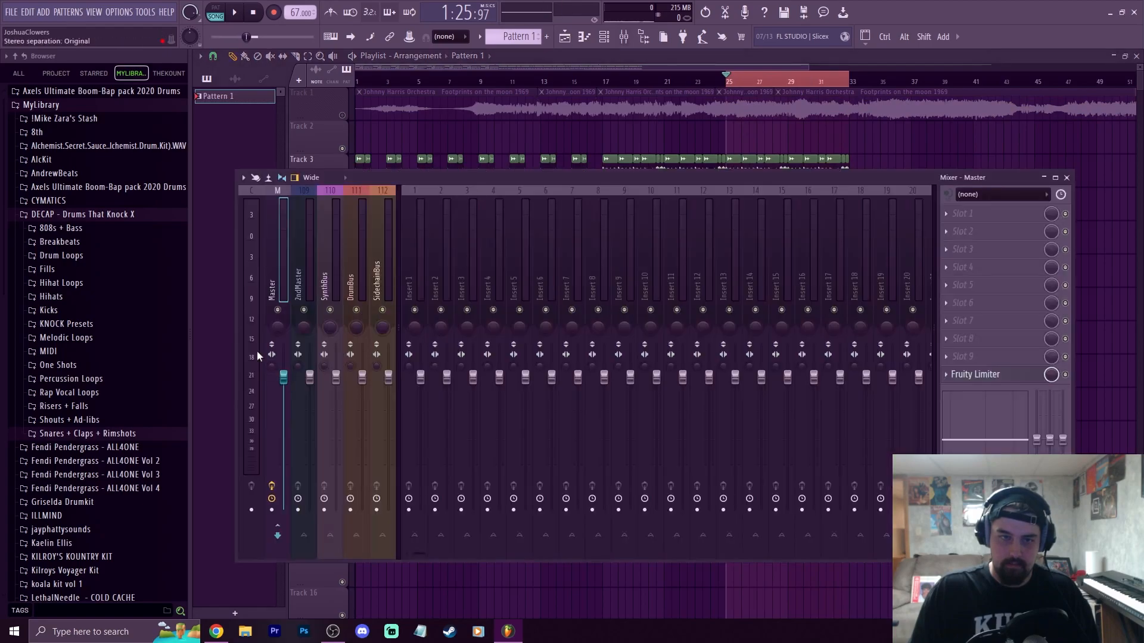
pyautogui.click(949, 218)
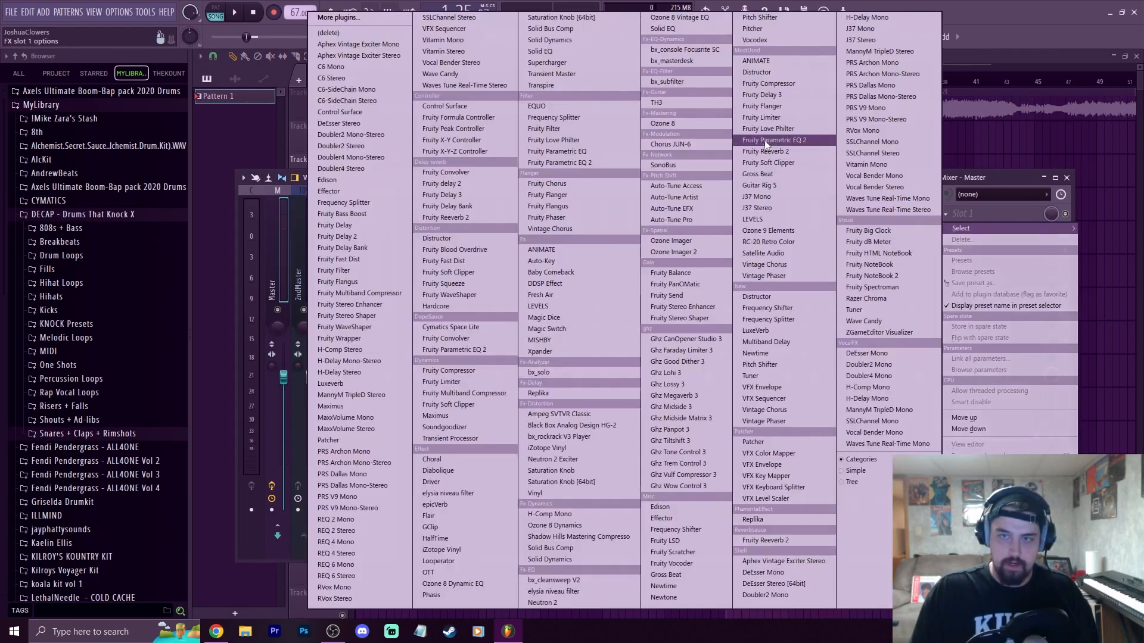
pyautogui.click(765, 175)
# Try the Turntablist preset in Gross Beat, auditioning time patterns Scrt Patt 2, 3, 6 and 7
pyautogui.click(659, 144)
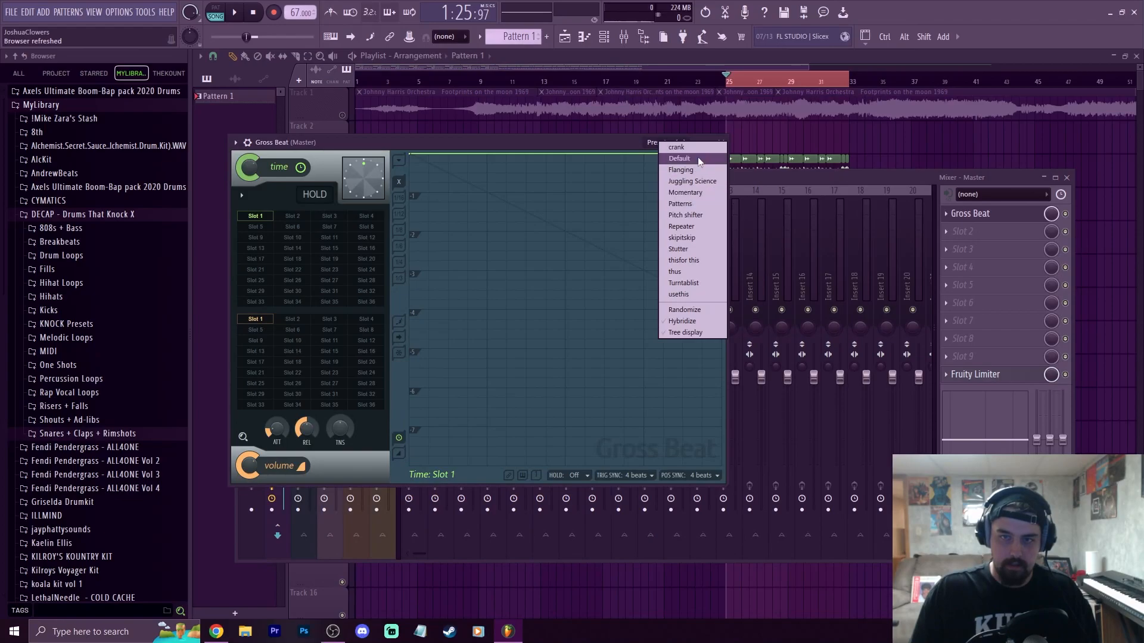
pyautogui.click(700, 283)
pyautogui.click(327, 217)
pyautogui.press('space')
pyautogui.click(368, 217)
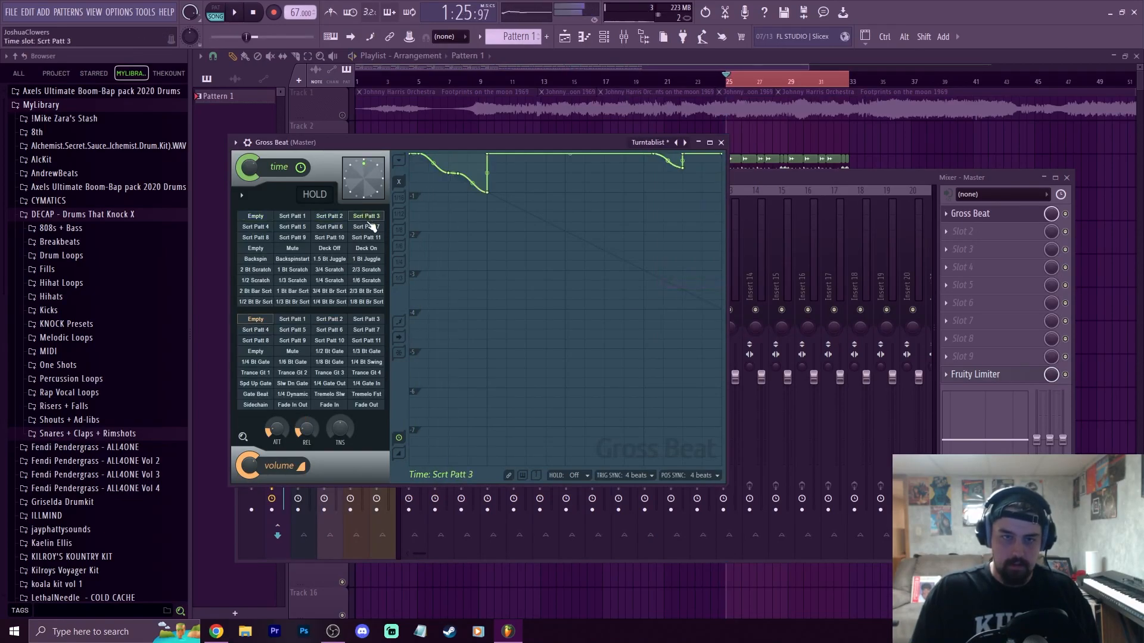
pyautogui.click(339, 227)
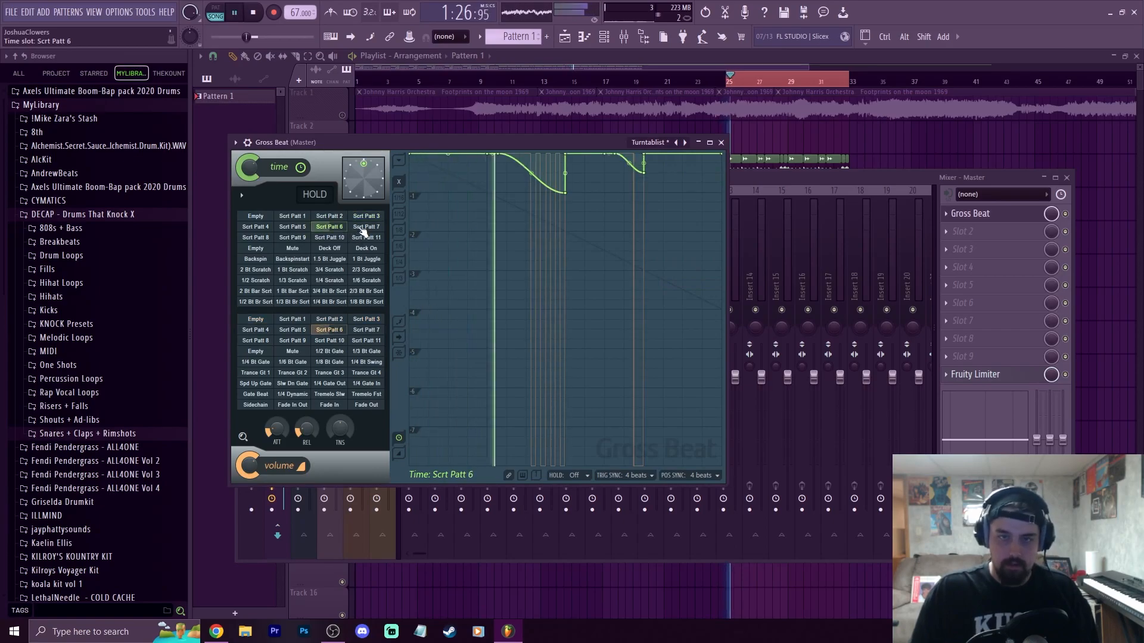
pyautogui.click(364, 227)
pyautogui.press('space')
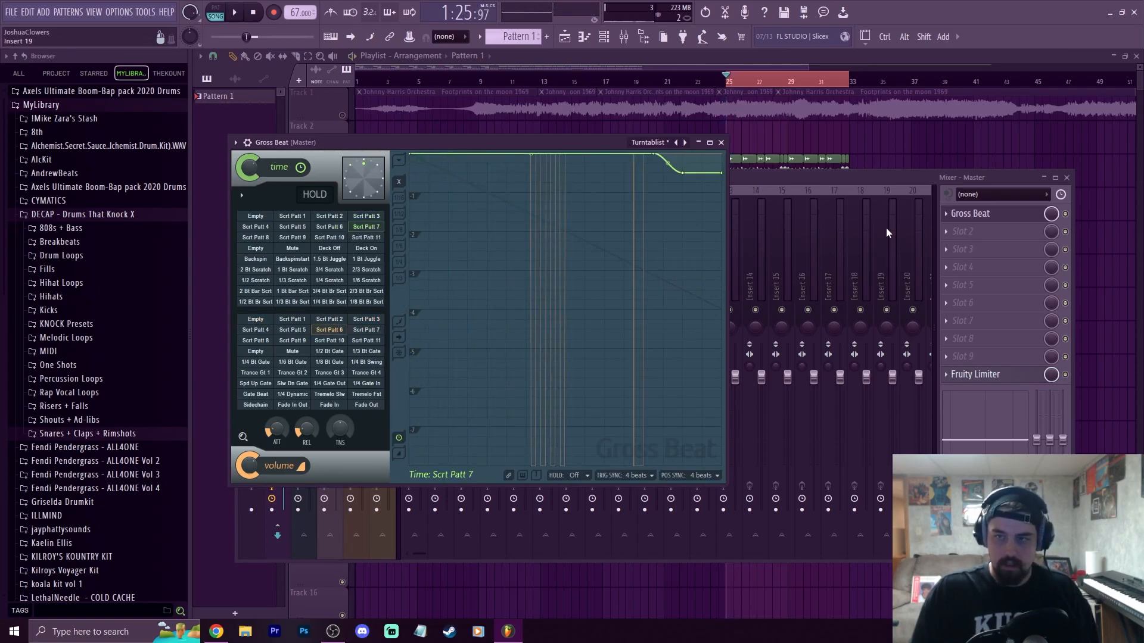
pyautogui.click(946, 214)
pyautogui.click(962, 239)
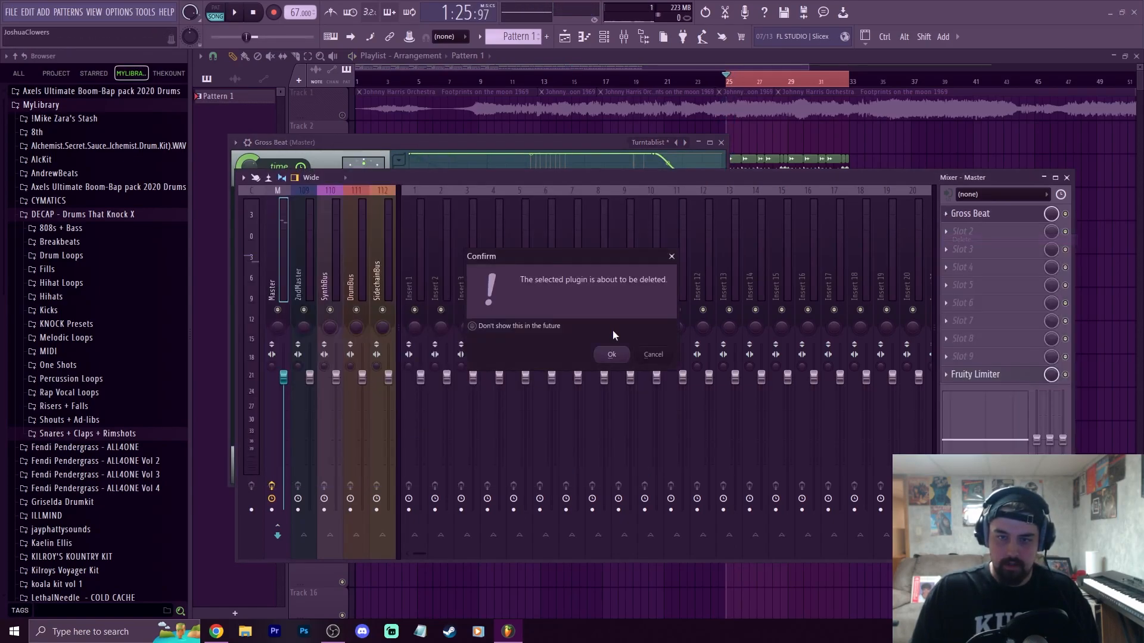
pyautogui.click(655, 355)
pyautogui.click(715, 164)
# Load the crank preset in Gross Beat and play the loop through it
pyautogui.click(652, 143)
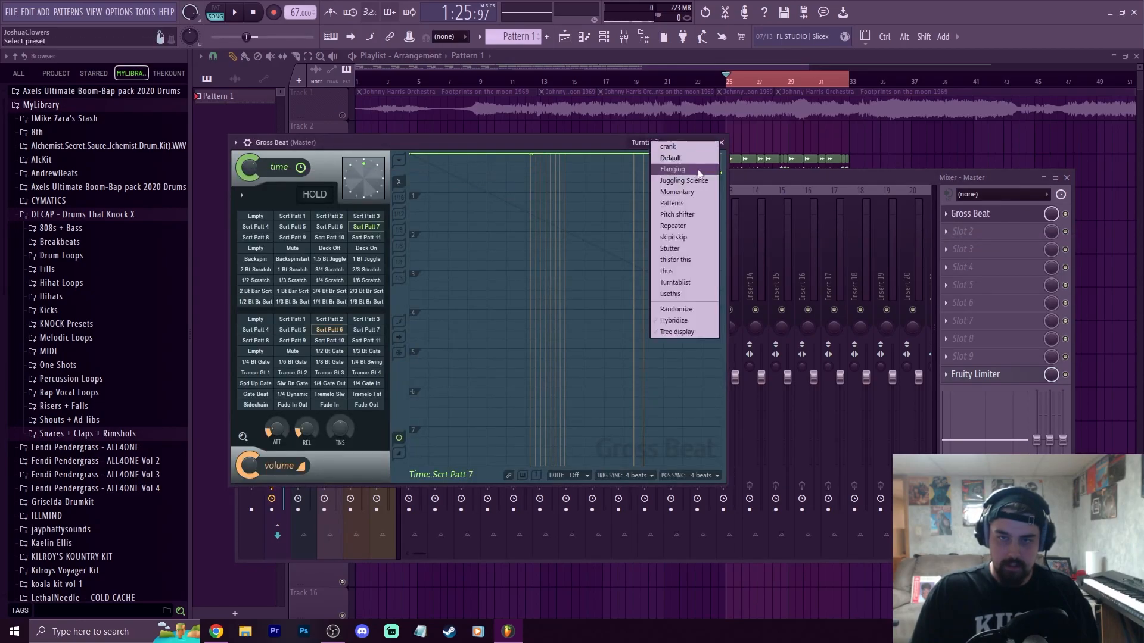
pyautogui.click(683, 148)
pyautogui.press('space')
pyautogui.press('space')
# Audition the Gross Beat time patterns Basic 3, 2, 5, 6 and 7 over the loop
pyautogui.click(373, 218)
pyautogui.press('space')
pyautogui.press('space')
pyautogui.click(324, 217)
pyautogui.click(302, 227)
pyautogui.click(333, 228)
pyautogui.click(361, 228)
pyautogui.press('space')
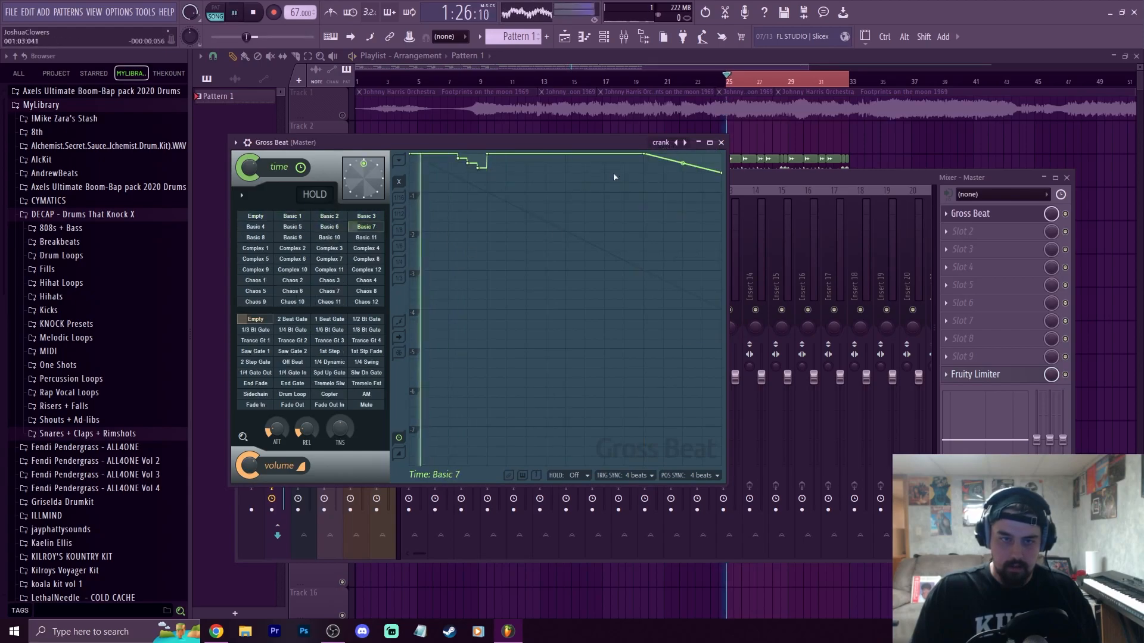
# Raise the end point of the Basic 7 time envelope to the top and play it back
pyautogui.moveTo(722, 173); pyautogui.dragTo(727, 127)
pyautogui.press('space')
pyautogui.press('space')
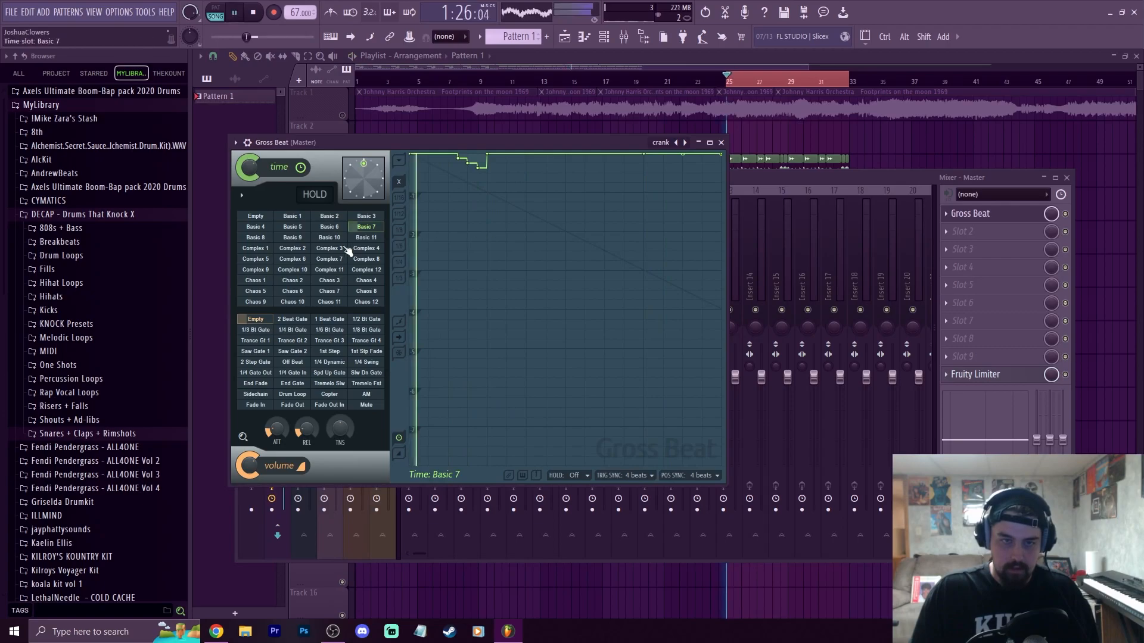
# Audition the Basic 11 and Basic 6 time patterns over the loop
pyautogui.click(366, 238)
pyautogui.press('space')
pyautogui.click(343, 237)
pyautogui.press('space')
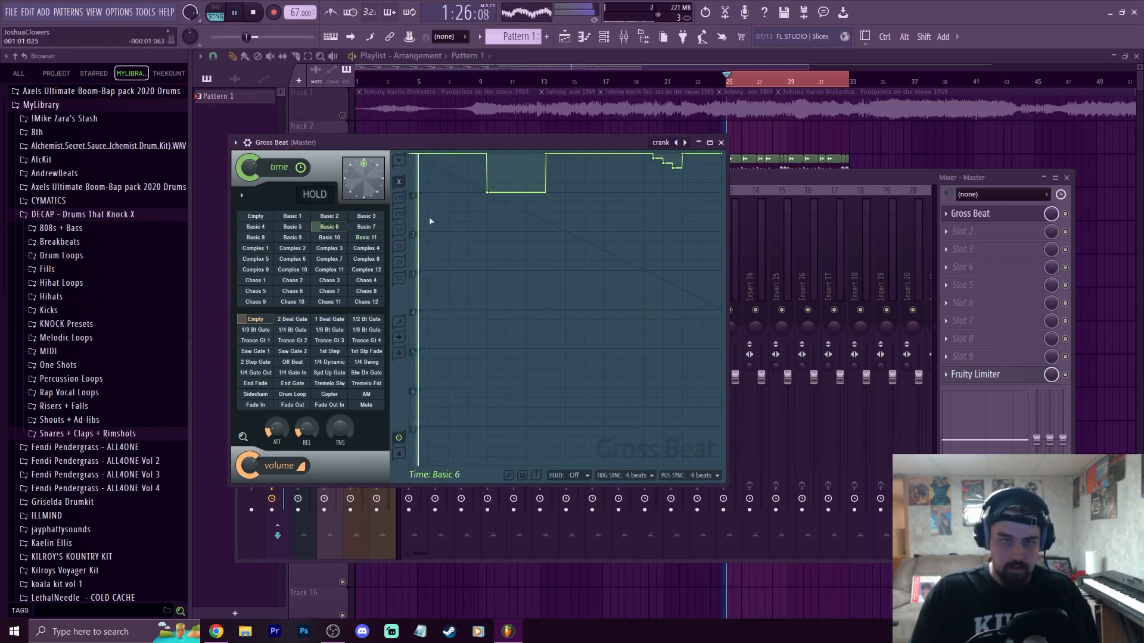
# Choose the Basic 3 time pattern, play it over the loop, and close Gross Beat
pyautogui.click(366, 217)
pyautogui.press('space')
pyautogui.press('space')
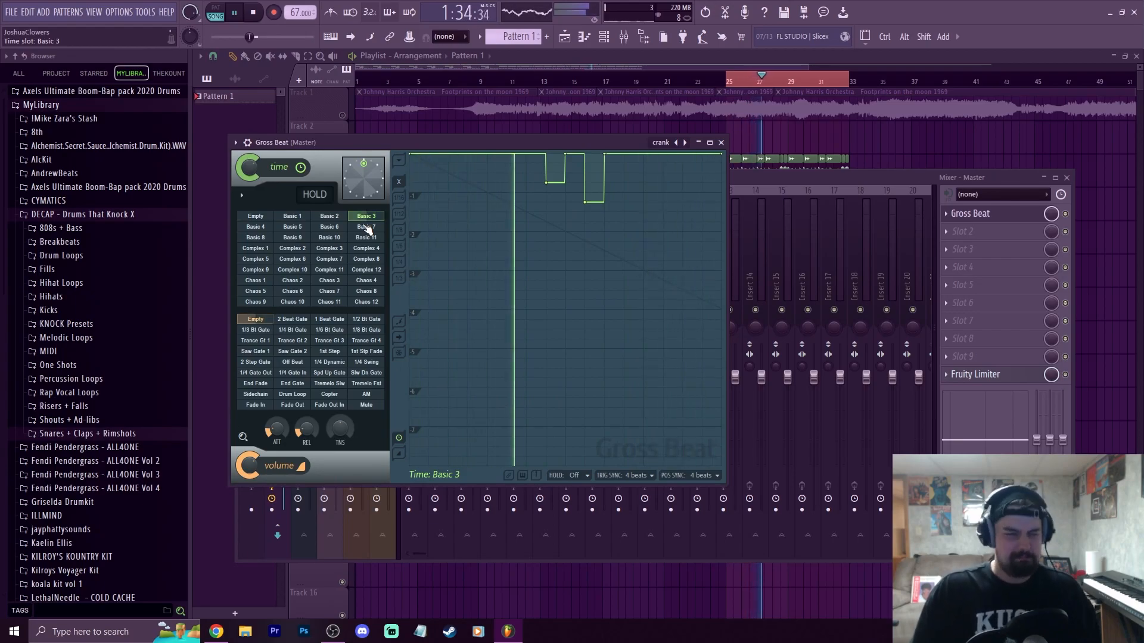
pyautogui.click(721, 142)
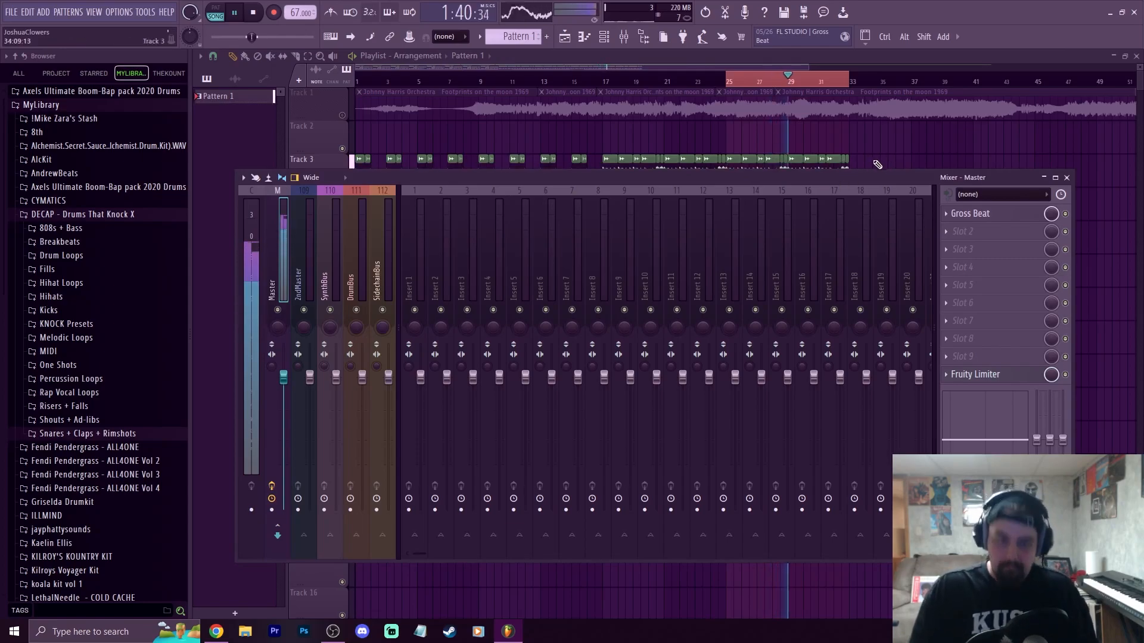
# Create an automation clip for Gross Beat's mix level over bars 25 to 32, rising to full at its start and dropping at its end
pyautogui.rightClick(1051, 214)
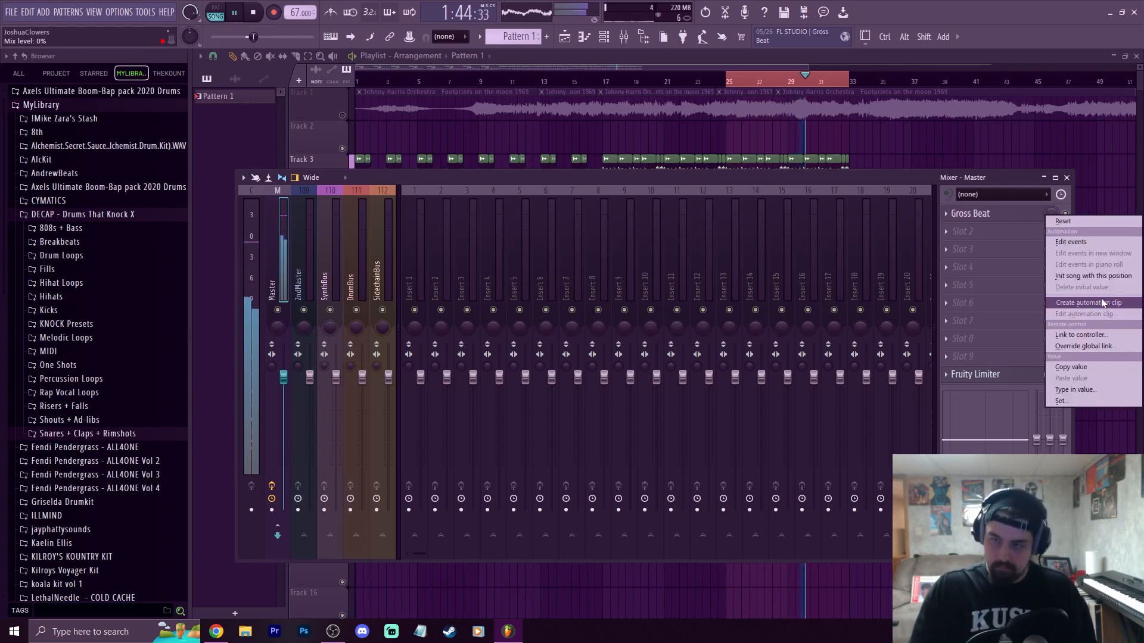
pyautogui.click(1101, 298)
pyautogui.press('space')
pyautogui.scroll(6, 753, 82)
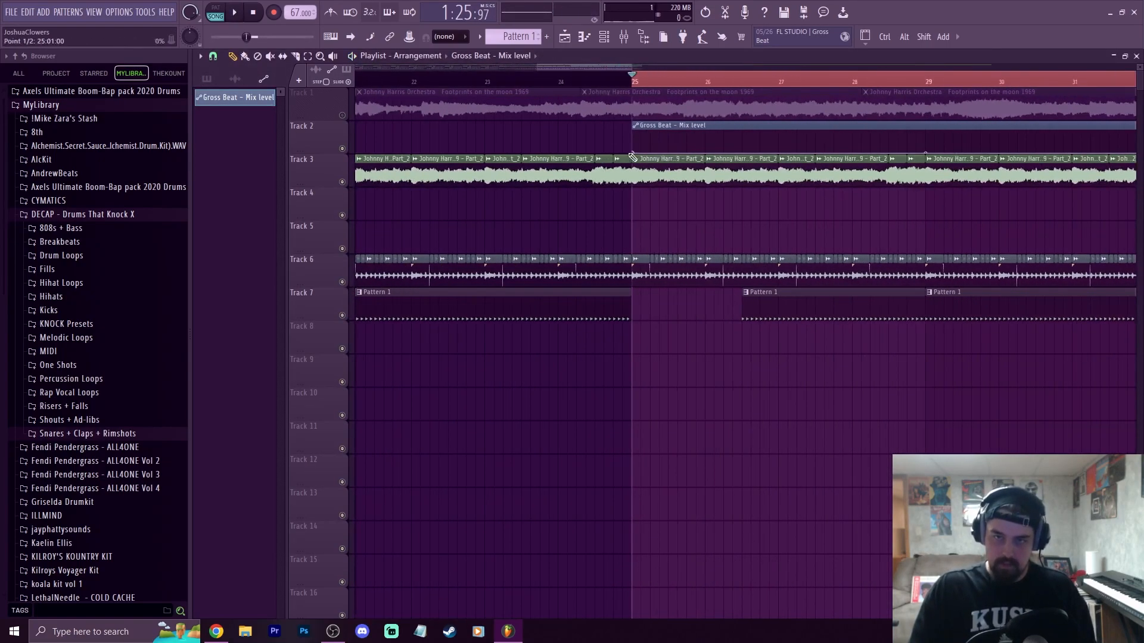
pyautogui.moveTo(638, 140); pyautogui.dragTo(644, 131)
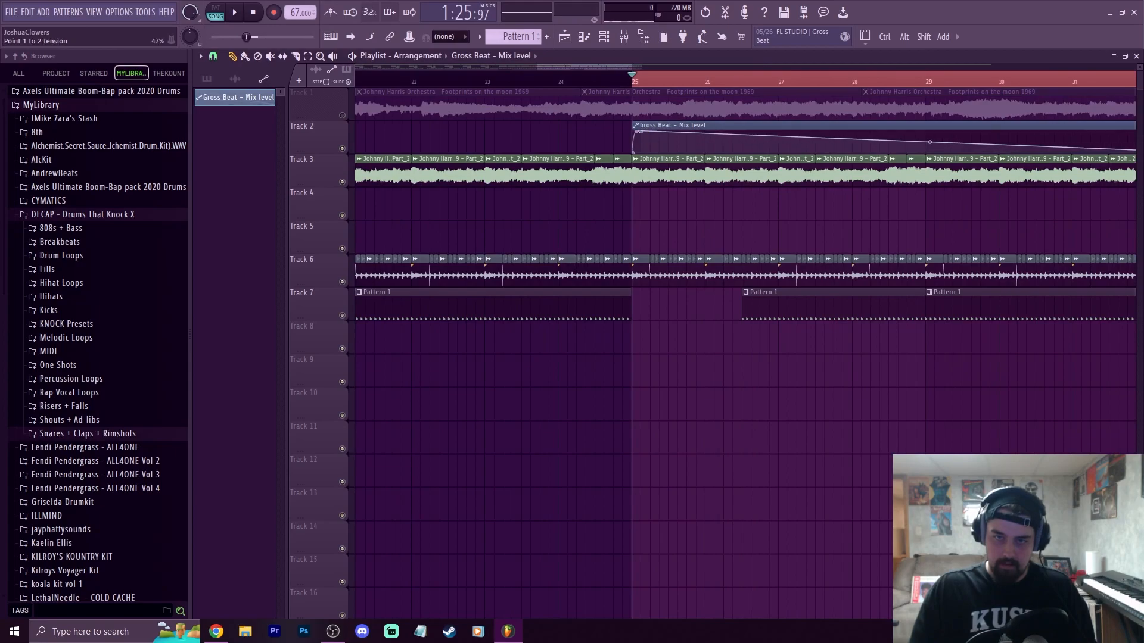
pyautogui.scroll(-3, 728, 89)
pyautogui.moveTo(1026, 142); pyautogui.dragTo(1028, 131)
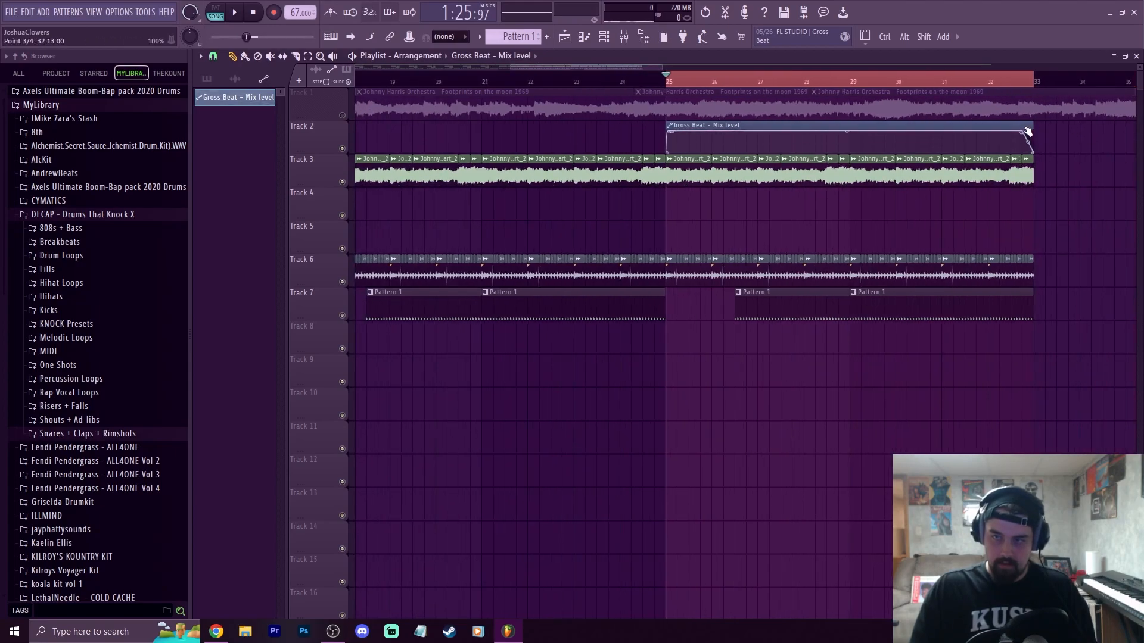
# Select bars 29 to 32 in the playlist and load a second Gross Beat into the master's second effect slot
pyautogui.moveTo(856, 85); pyautogui.dragTo(1040, 100)
pyautogui.press('F9')
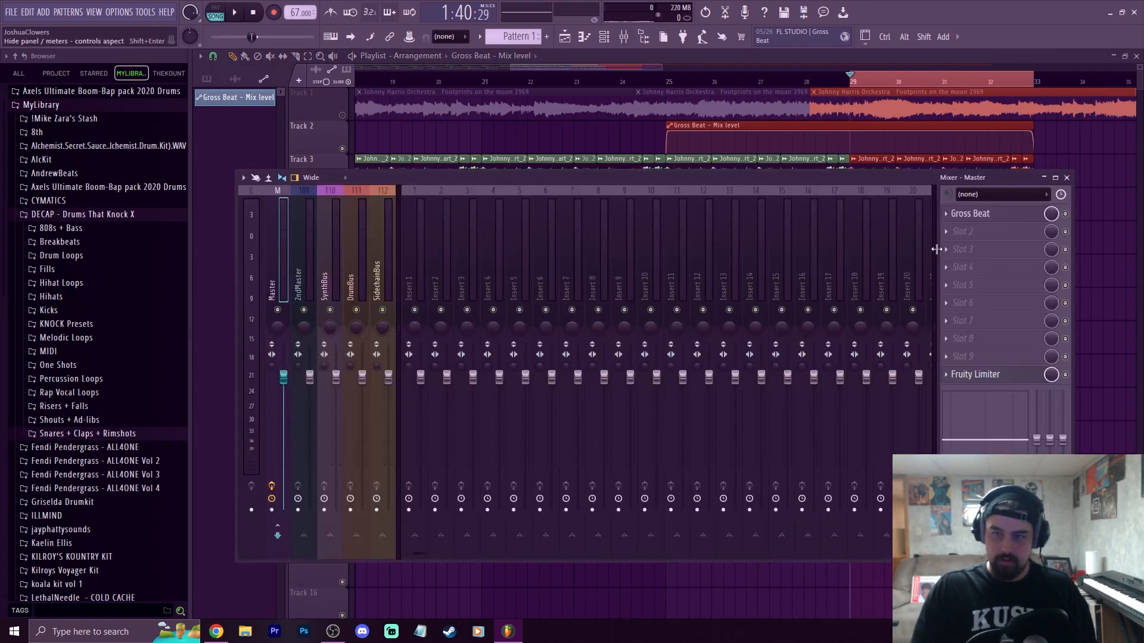
pyautogui.click(964, 231)
pyautogui.click(762, 174)
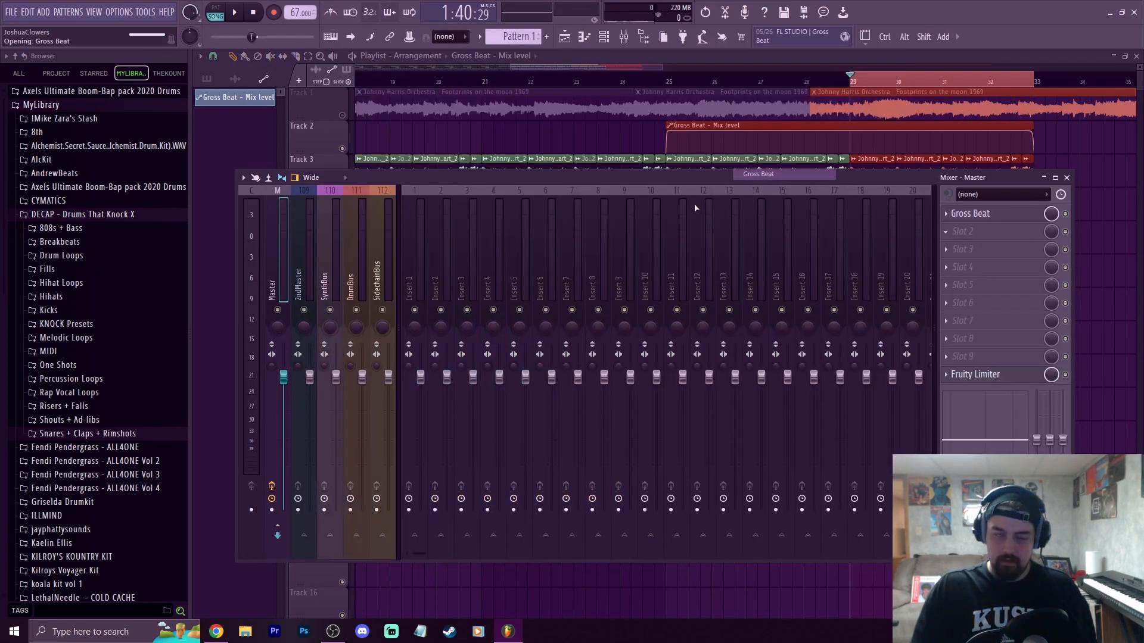
# Load the crank preset in the new Gross Beat, choose the Basic 7 time pattern, and close the plugin
pyautogui.click(678, 158)
pyautogui.click(701, 180)
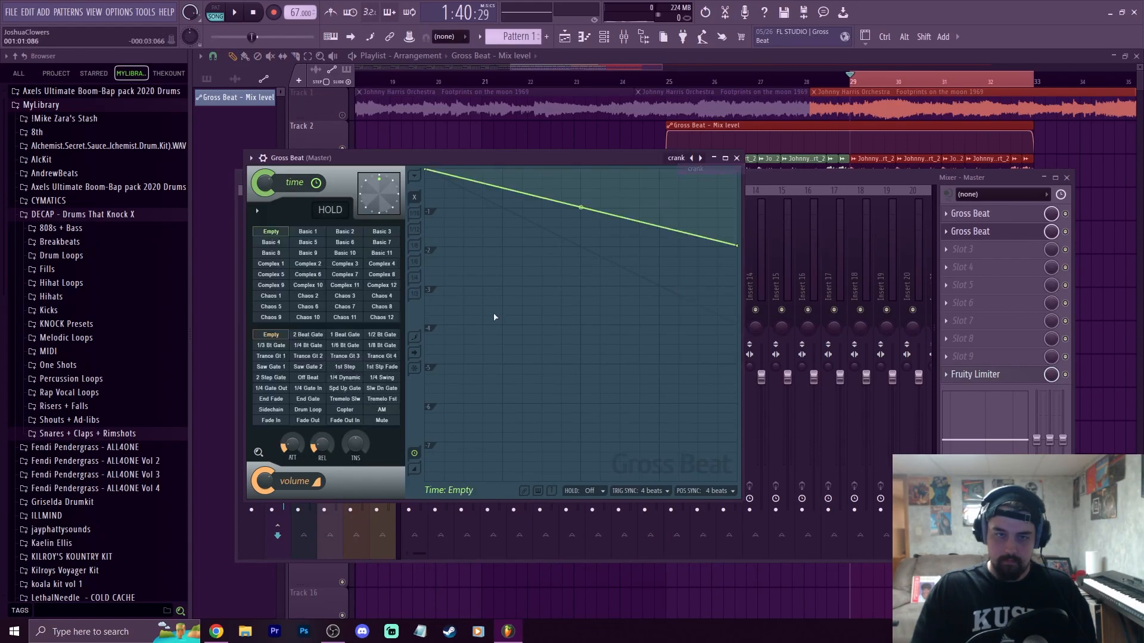
pyautogui.click(382, 231)
pyautogui.click(382, 242)
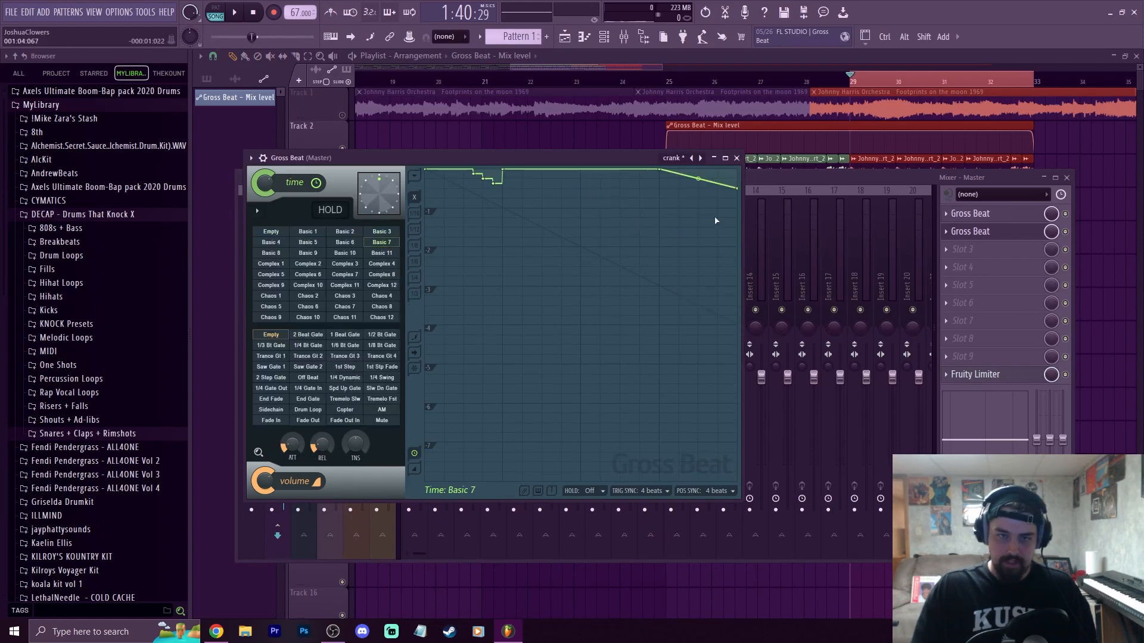
pyautogui.click(736, 158)
# Create a mix level automation clip for the second Gross Beat over bars 29 to 32, raise its middle partway, and play it back
pyautogui.rightClick(1052, 231)
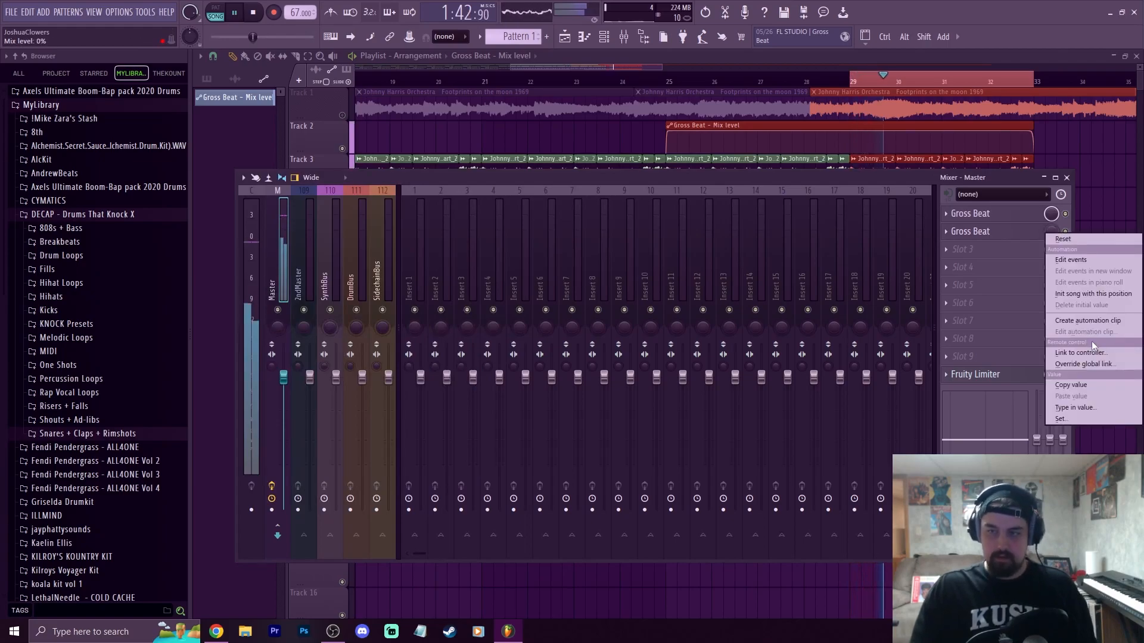
pyautogui.click(1085, 320)
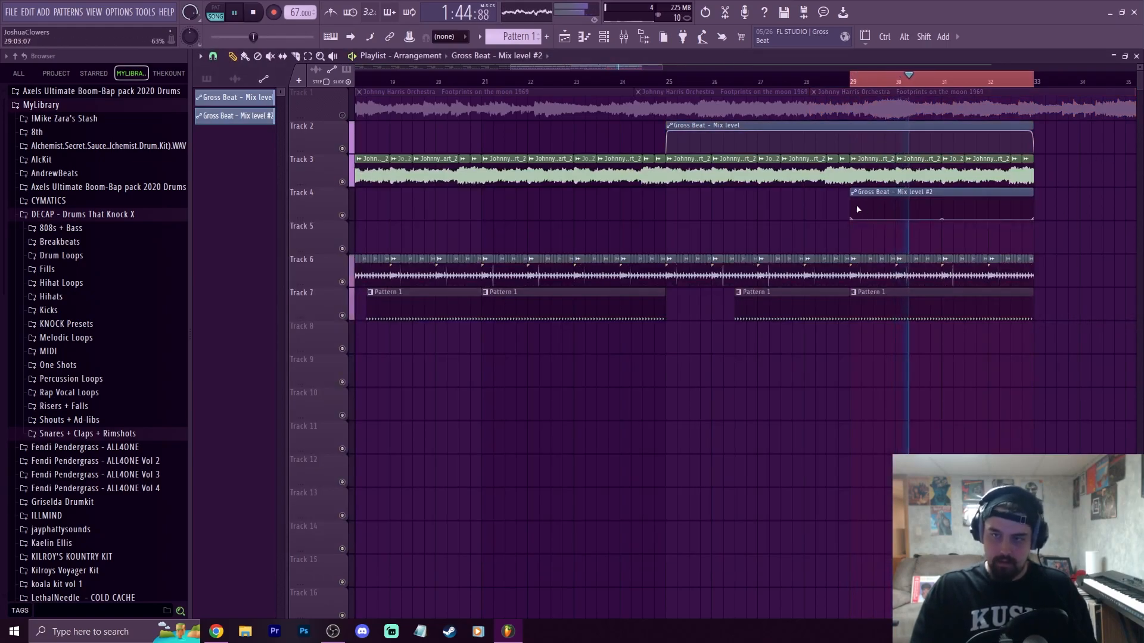
pyautogui.moveTo(862, 211); pyautogui.dragTo(862, 198)
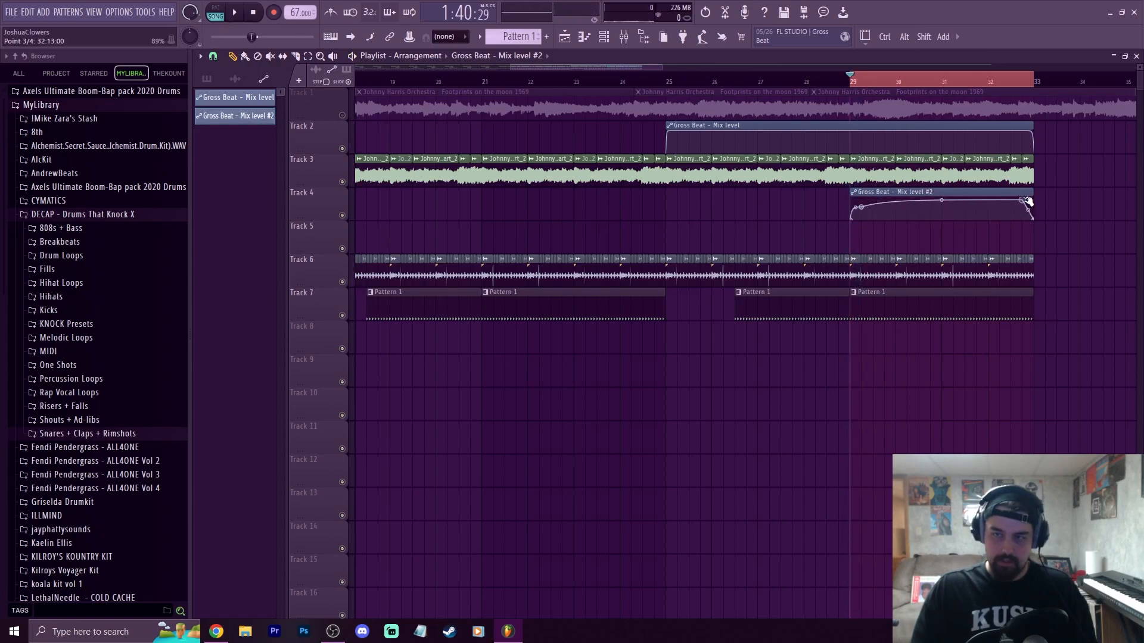
pyautogui.moveTo(1027, 217); pyautogui.dragTo(1032, 207)
pyautogui.press('space')
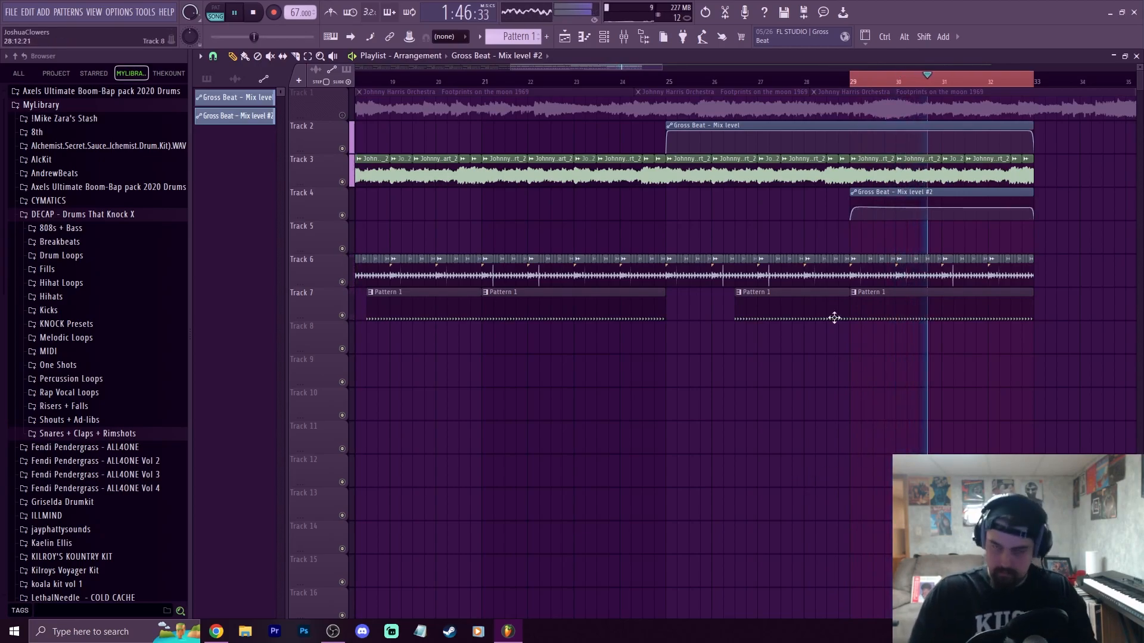
# Copy the sample, percussion and Pattern 1 clips of the first 16 bars to bar 41 and clear the selection
pyautogui.scroll(-5, 837, 80)
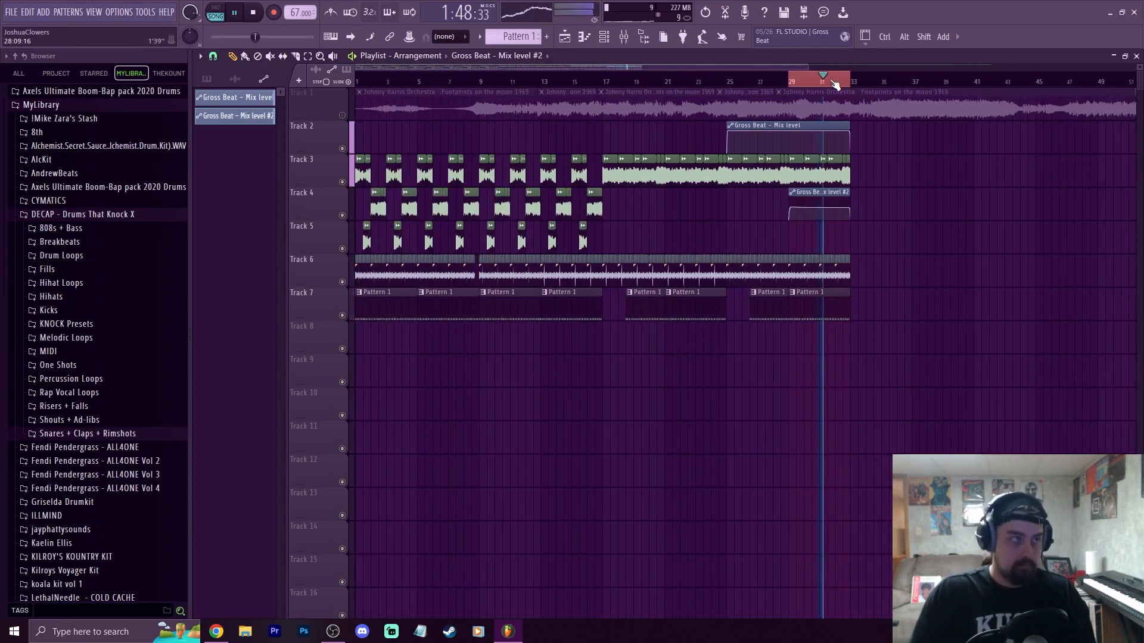
pyautogui.scroll(-1, 834, 83)
pyautogui.moveTo(579, 338); pyautogui.dragTo(250, 172)
pyautogui.moveTo(377, 311); pyautogui.dragTo(940, 276)
pyautogui.keyDown('ctrl'); pyautogui.click(944, 370); pyautogui.keyUp('ctrl')
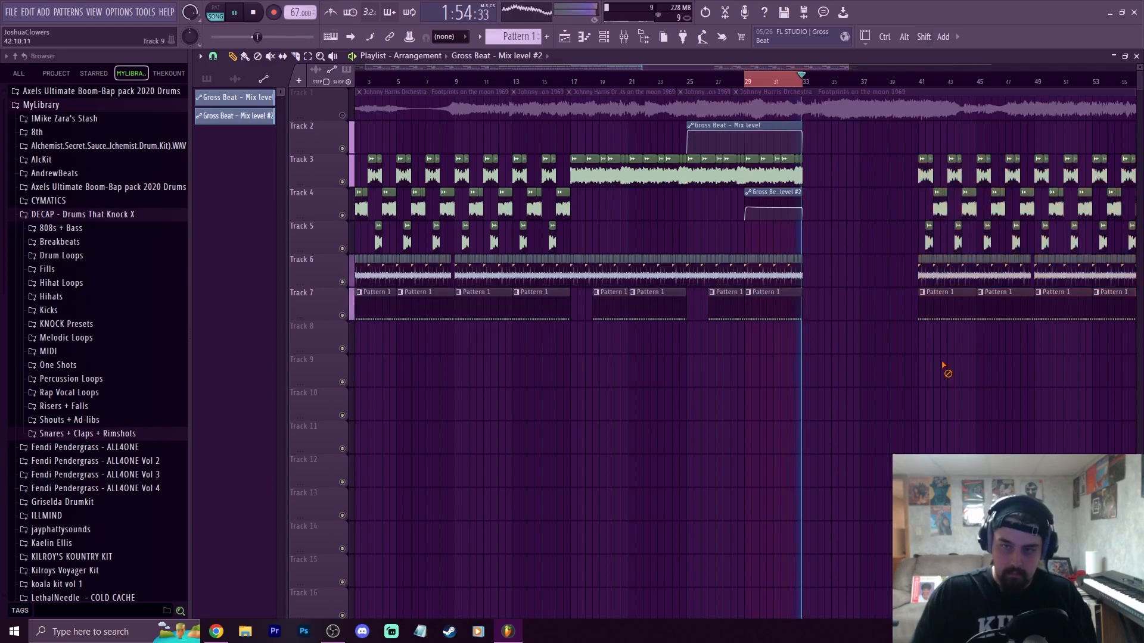
# Place a drumless copy of the four-bar sample chops on Tracks 3 to 5 at bars 33 to 36 and play the transition
pyautogui.press('space')
pyautogui.press('space')
pyautogui.scroll(-2, 800, 84)
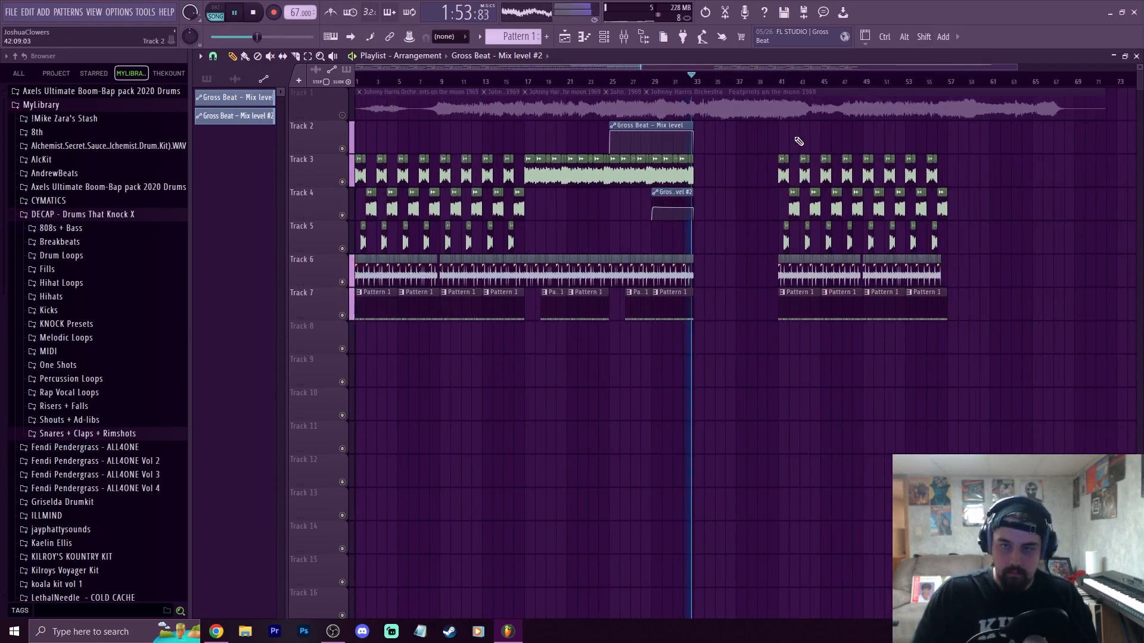
pyautogui.press('space')
pyautogui.moveTo(762, 154); pyautogui.dragTo(731, 210)
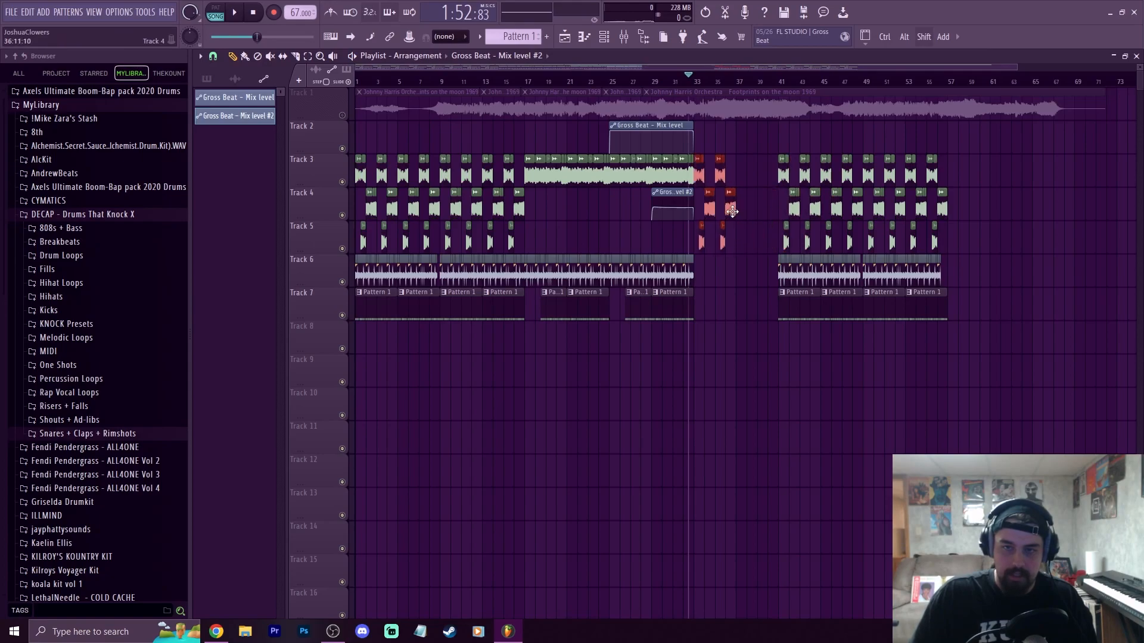
pyautogui.press('space')
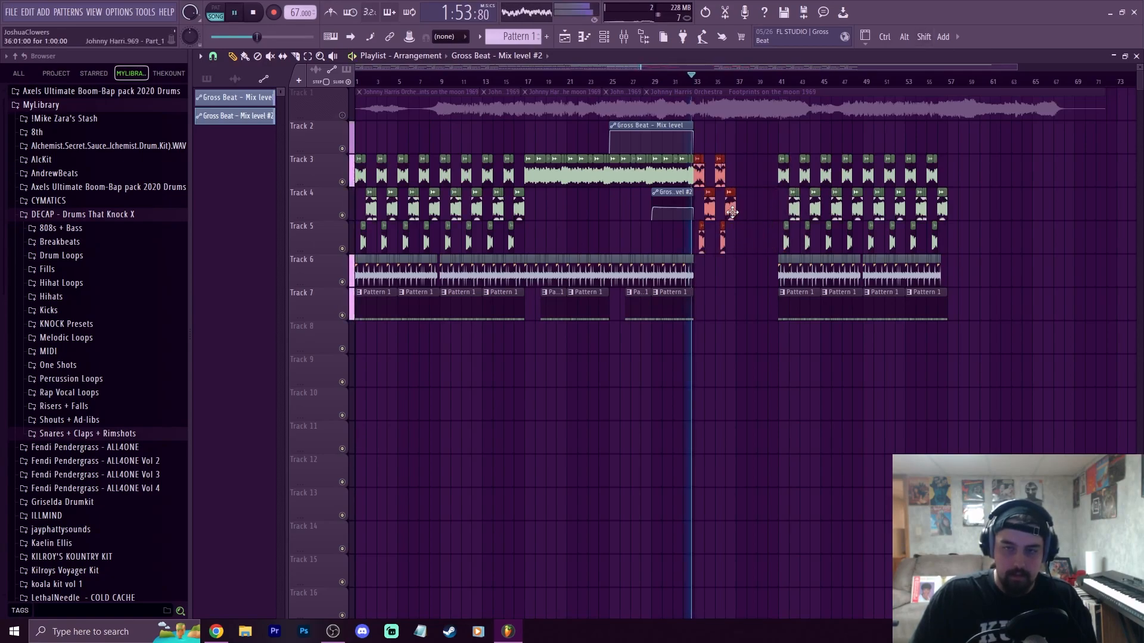
# Move the copied 16-bar section from bar 41 to bar 37 so it directly follows the drumless sample chops
pyautogui.scroll(4, 681, 69)
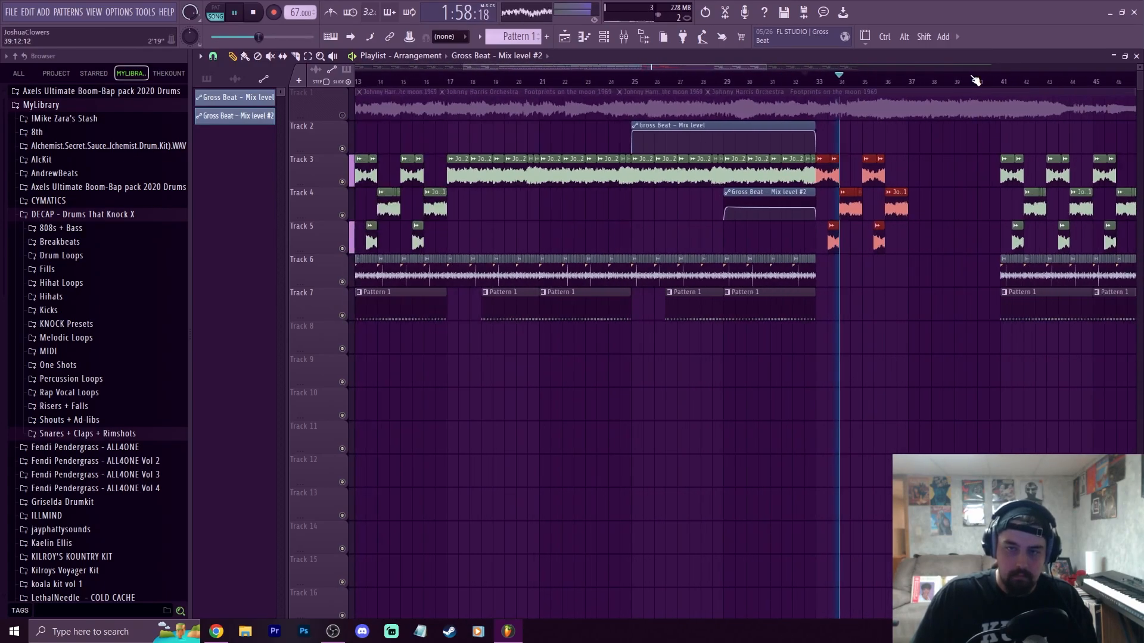
pyautogui.scroll(-2, 976, 80)
pyautogui.moveTo(880, 209); pyautogui.dragTo(946, 211)
pyautogui.press('Delete')
pyautogui.scroll(-4, 842, 83)
pyautogui.moveTo(931, 352); pyautogui.dragTo(733, 156)
pyautogui.moveTo(748, 312); pyautogui.dragTo(713, 312)
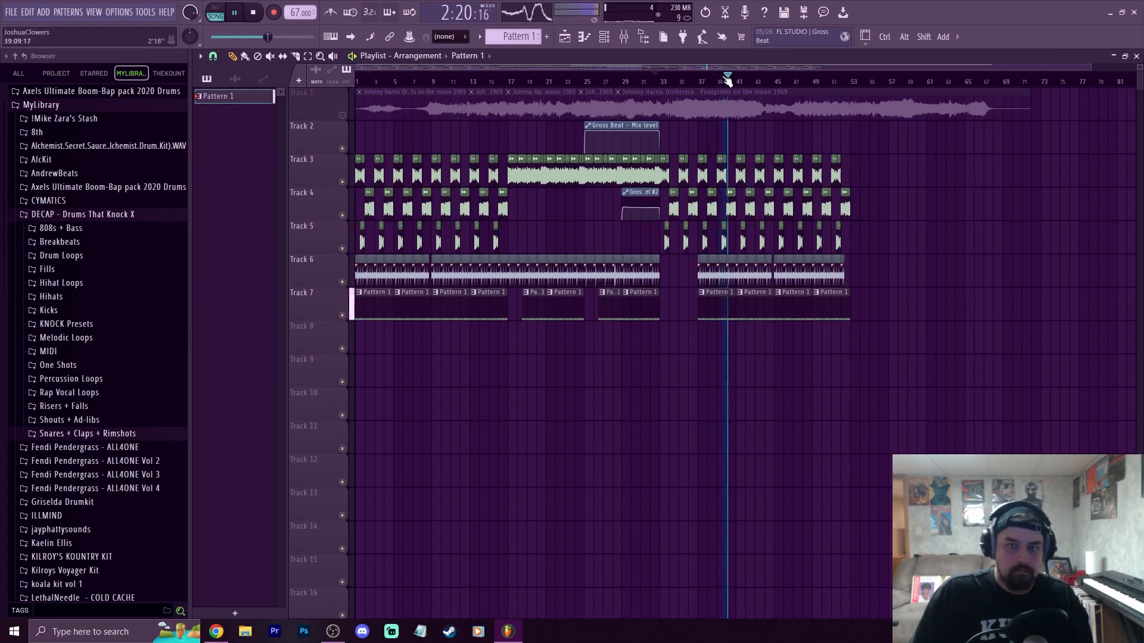
# Play through the repeated section from bar 40 to bar 44 to examine where another stutter edit could go
pyautogui.scroll(-1, 728, 80)
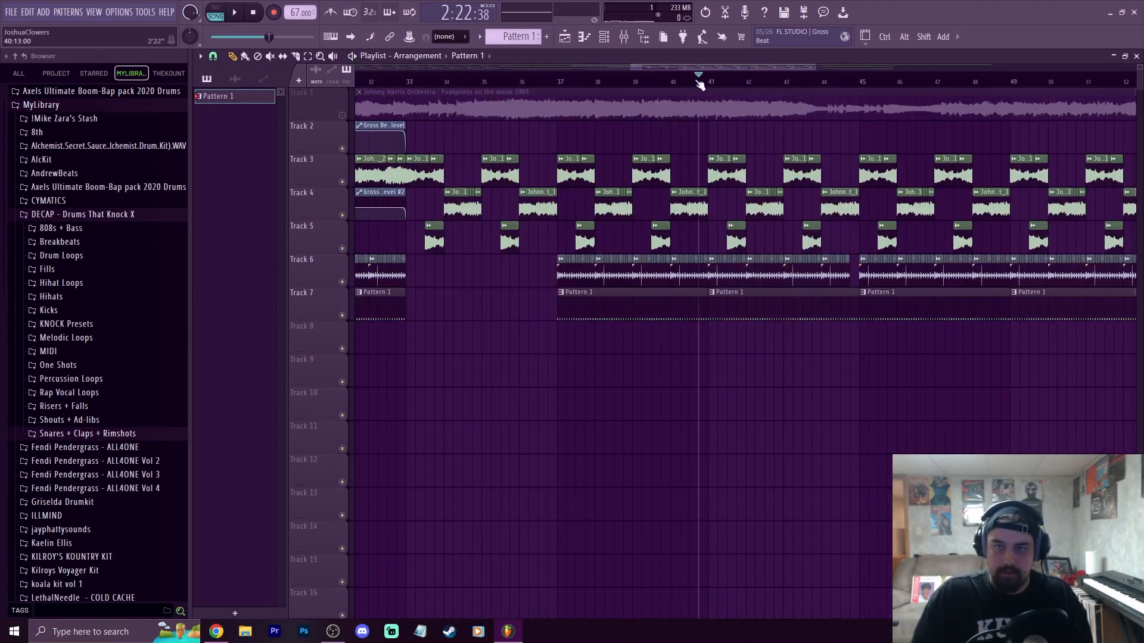
pyautogui.scroll(3, 737, 88)
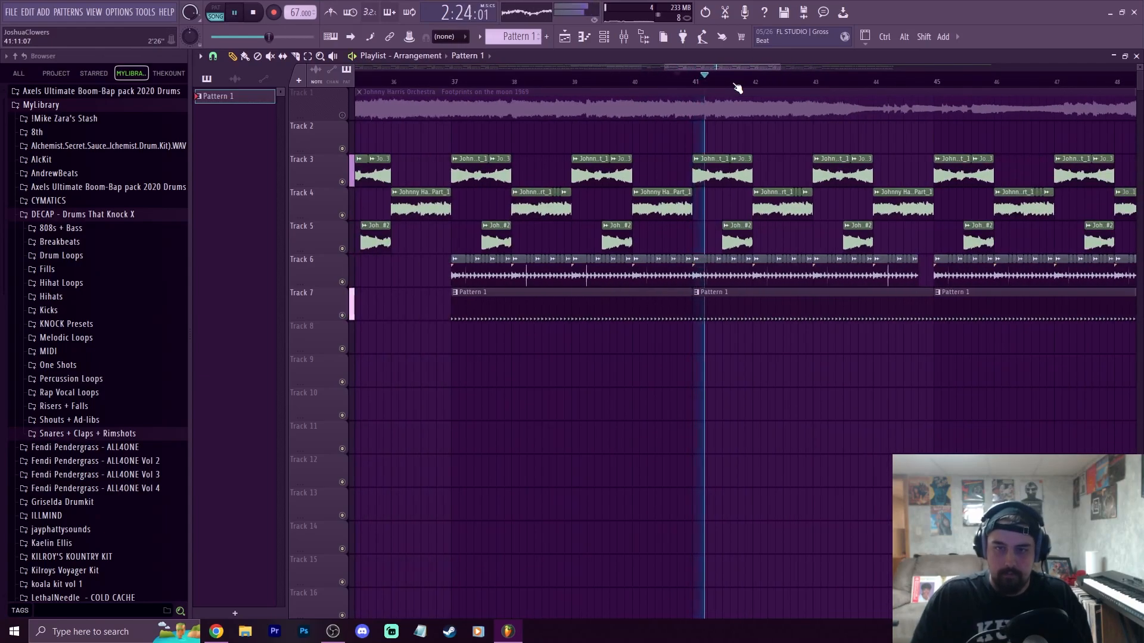
pyautogui.scroll(-2, 739, 83)
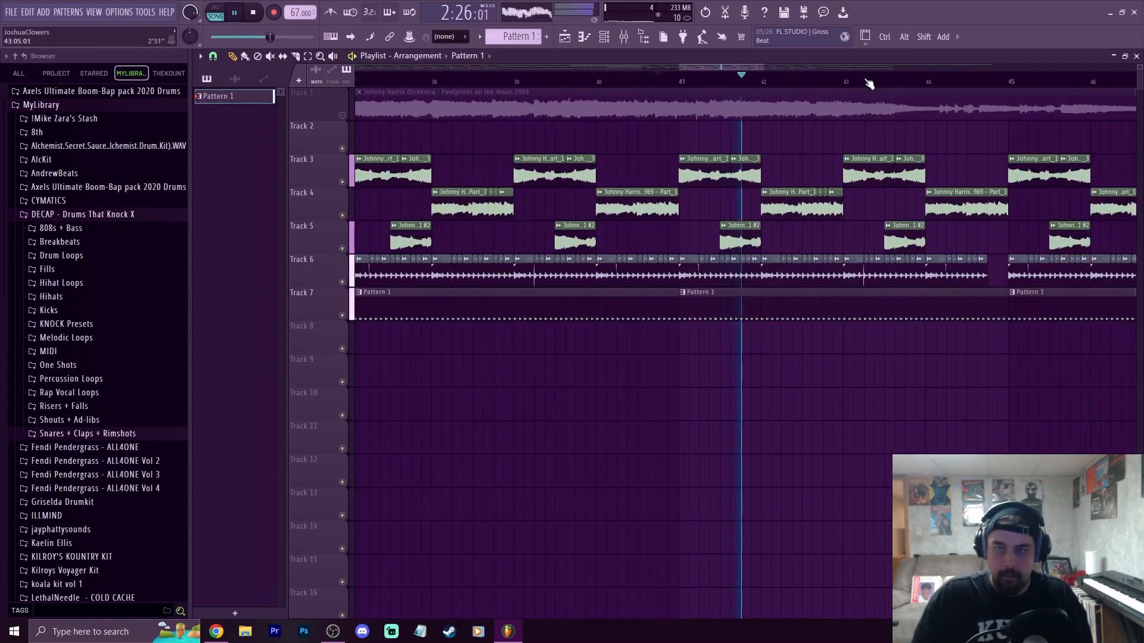
pyautogui.scroll(-4, 867, 83)
pyautogui.scroll(8, 866, 83)
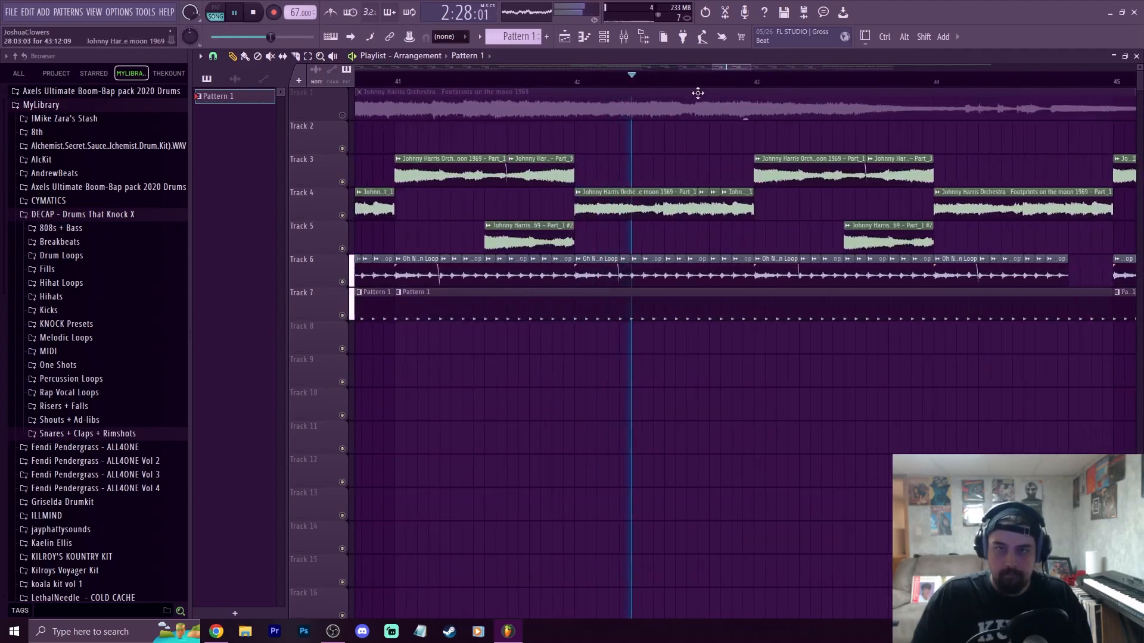
pyautogui.scroll(-4, 698, 86)
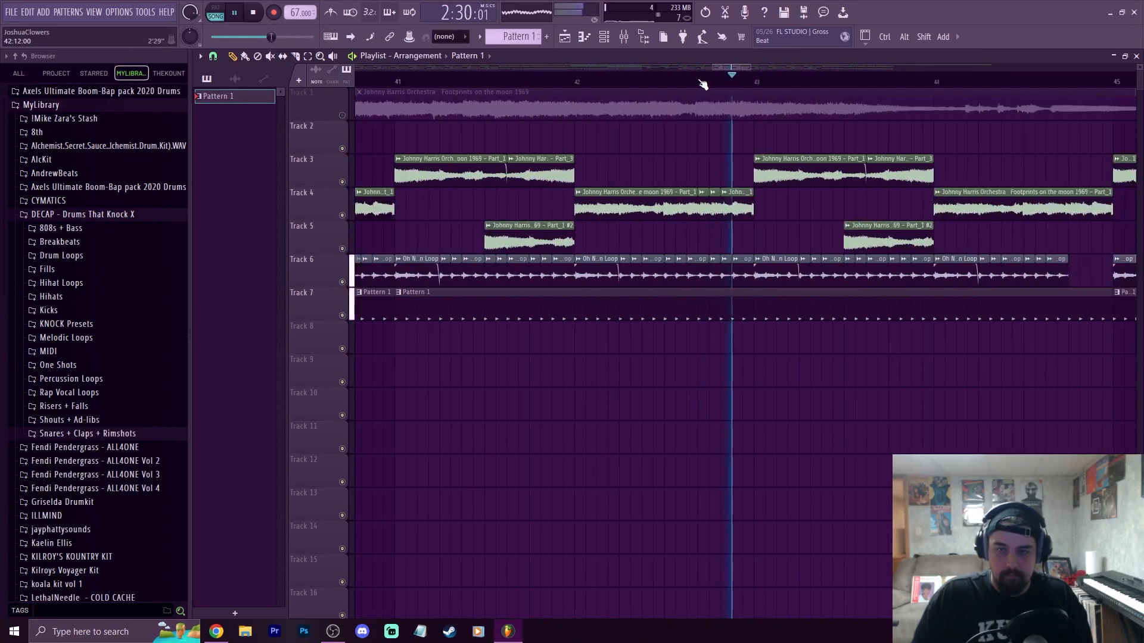
pyautogui.scroll(3, 825, 80)
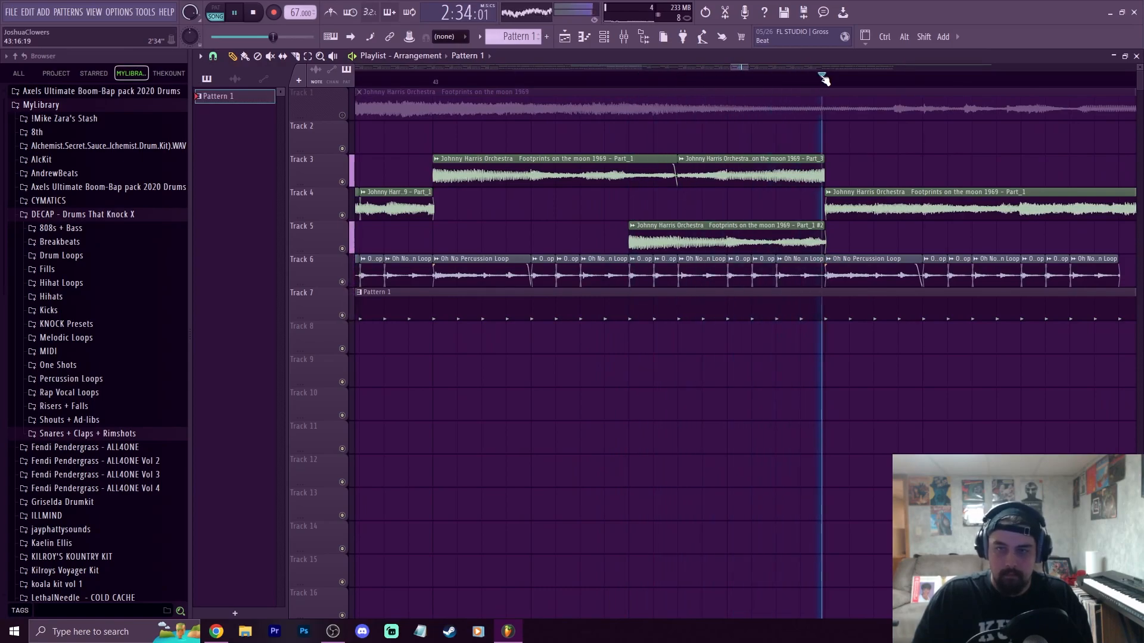
pyautogui.scroll(-3, 825, 80)
pyautogui.scroll(-2, 824, 80)
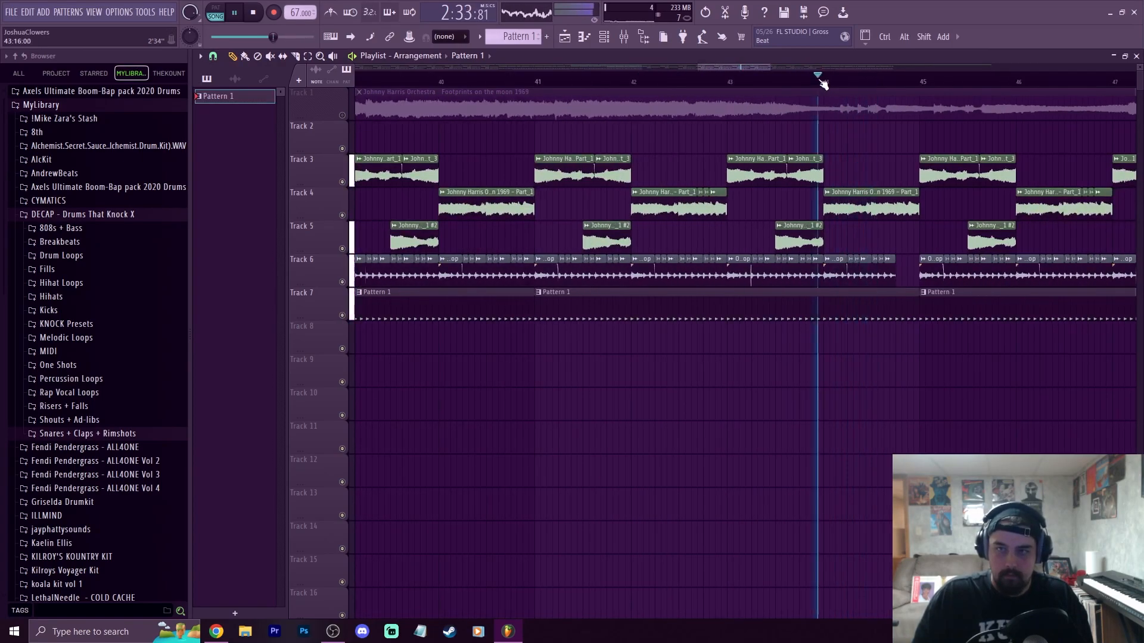
pyautogui.press('space')
pyautogui.press('space')
pyautogui.press('space')
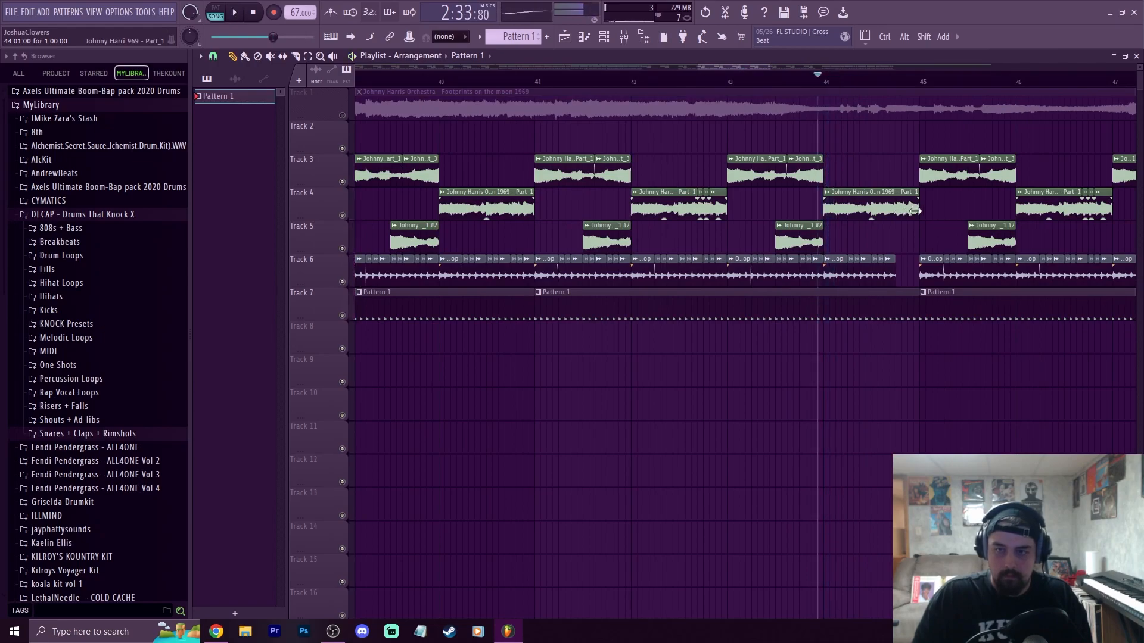
# Fill bar 44 with four one-beat repeats of the Track 4 sample clip and the Track 6 percussion
pyautogui.moveTo(917, 220); pyautogui.dragTo(863, 220)
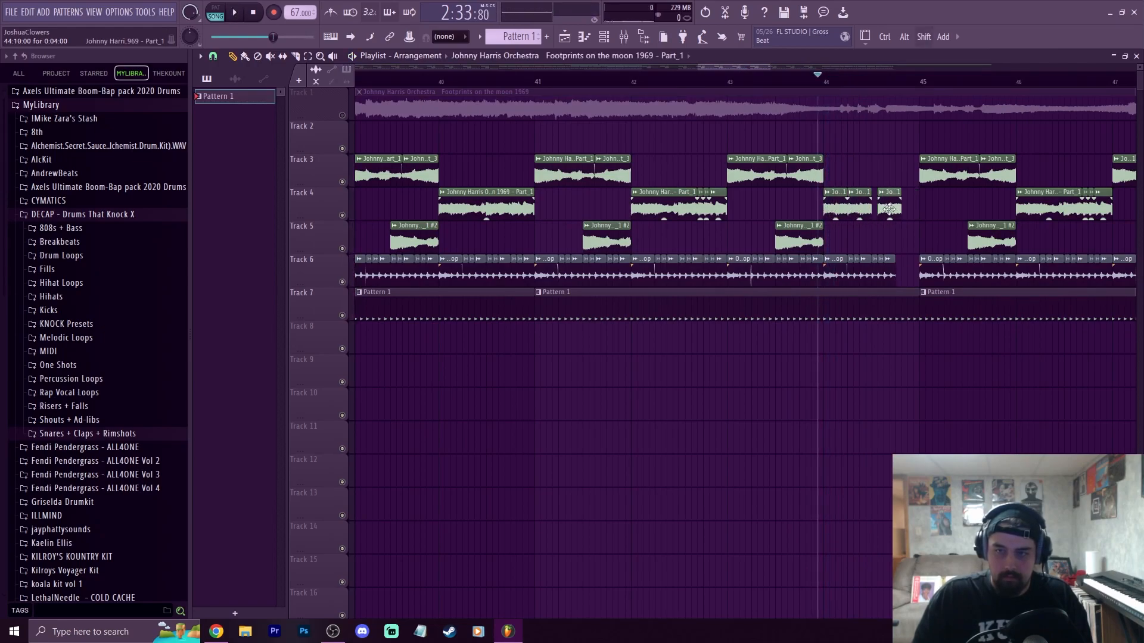
pyautogui.rightClick(856, 277)
pyautogui.rightClick(852, 277)
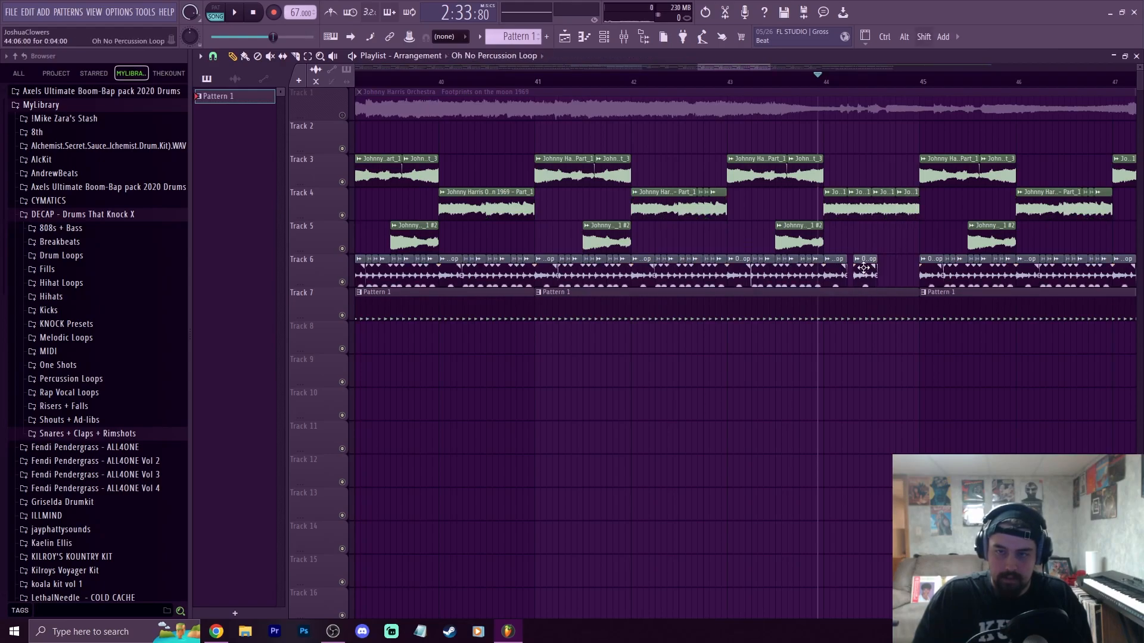
pyautogui.moveTo(905, 270); pyautogui.dragTo(912, 270)
# Slice Pattern 1 on Track 7 at bar 44, repeat its first beat four times across the bar, and play the stutter
pyautogui.moveTo(916, 319); pyautogui.dragTo(839, 314)
pyautogui.press('c')
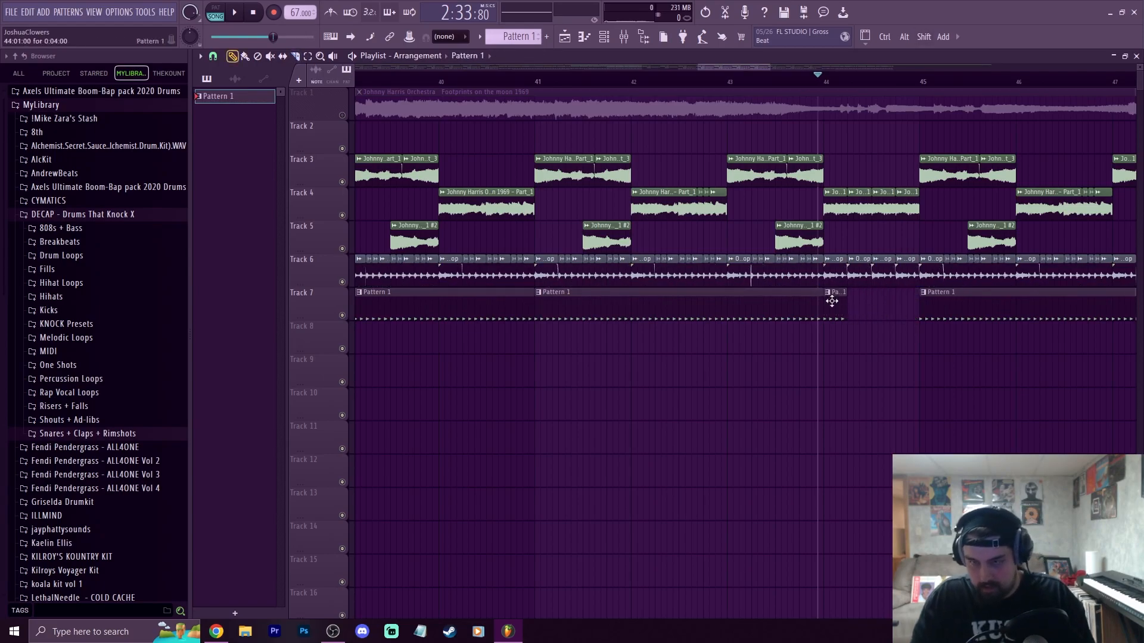
pyautogui.press('space')
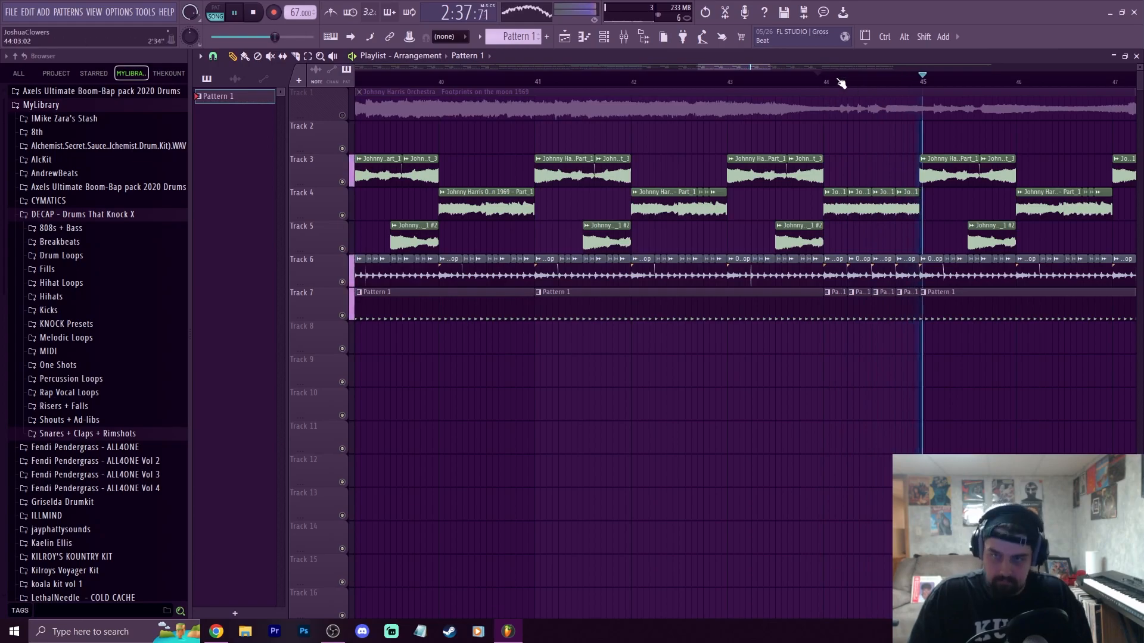
# Trim the start of the Track 3 sample clip at bar 47 to 47:03:00 and replay the passage leading into it
pyautogui.scroll(-8, 841, 82)
pyautogui.scroll(7, 914, 80)
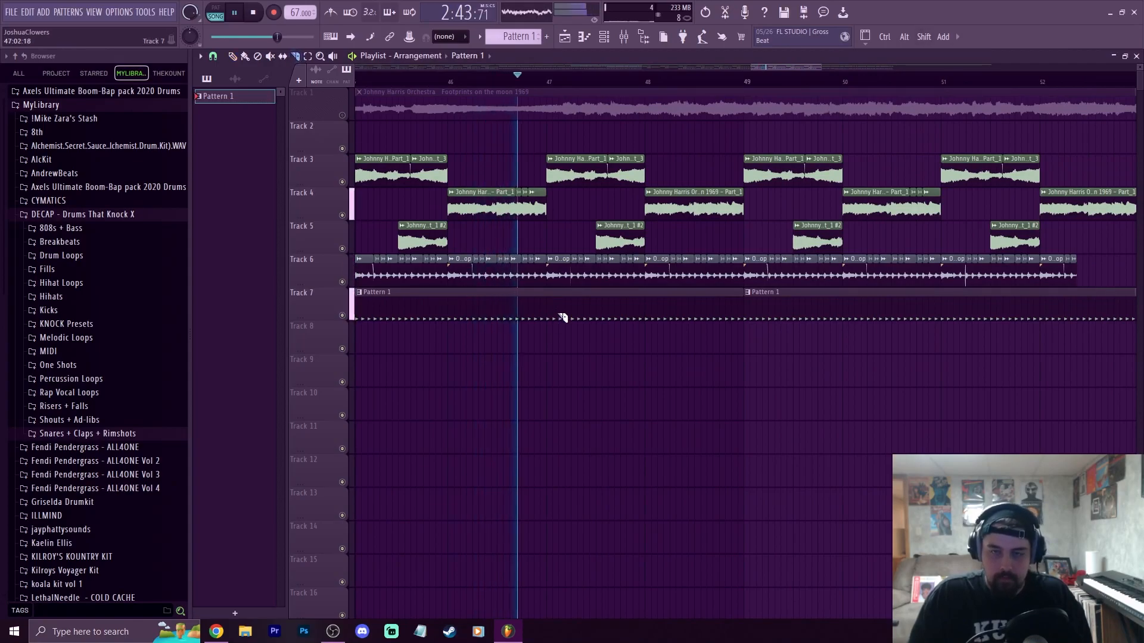
pyautogui.click(485, 81)
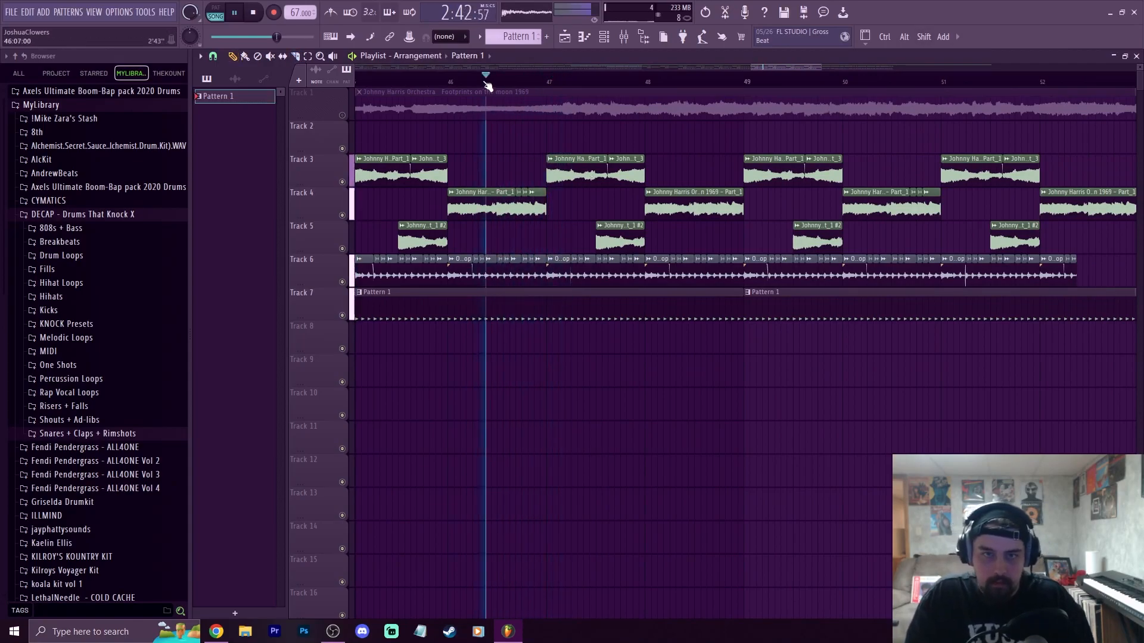
pyautogui.scroll(2, 486, 81)
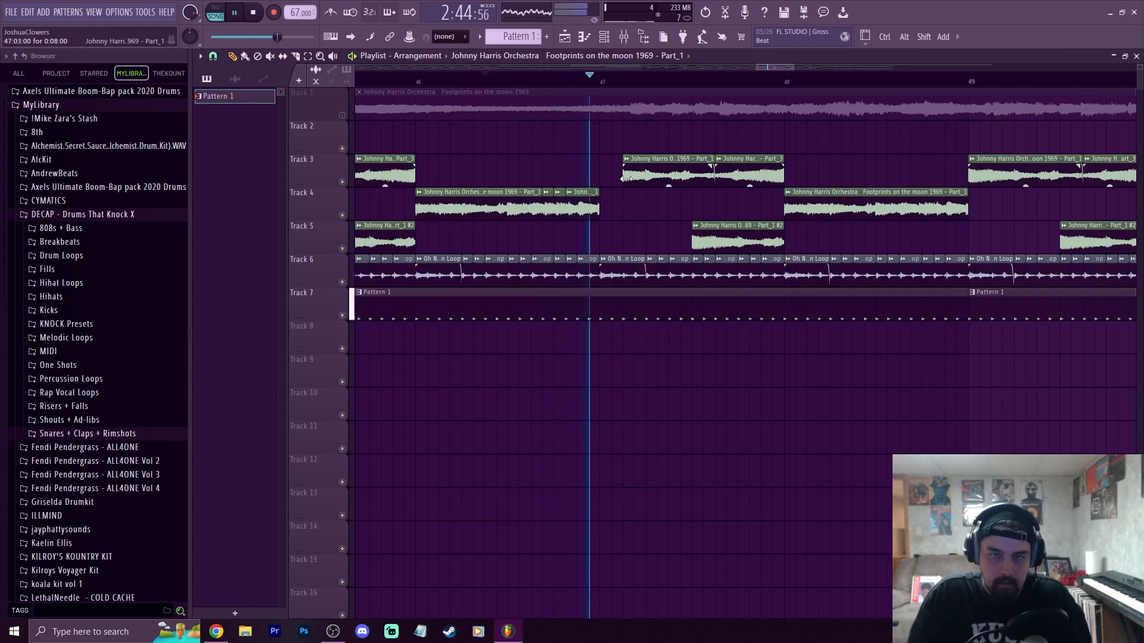
pyautogui.press('space')
pyautogui.press('space')
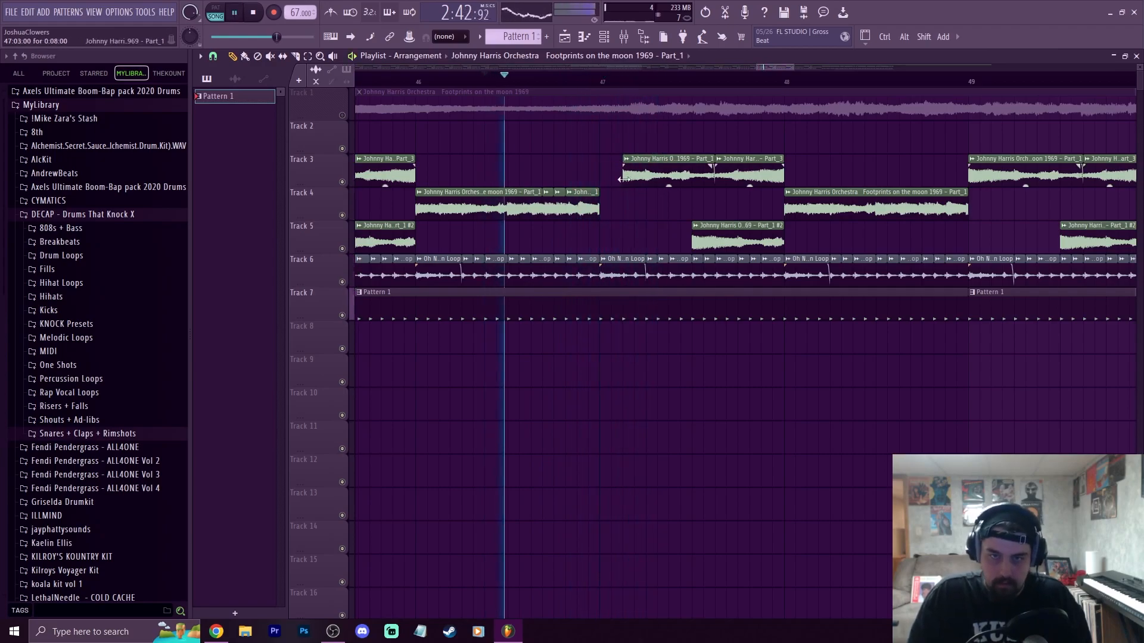
# Trim the start of the bar 47 Track 3 sample clip to 47:05:00 and shorten the bar 48 Track 4 clip to 12 steps
pyautogui.moveTo(623, 179); pyautogui.dragTo(647, 179)
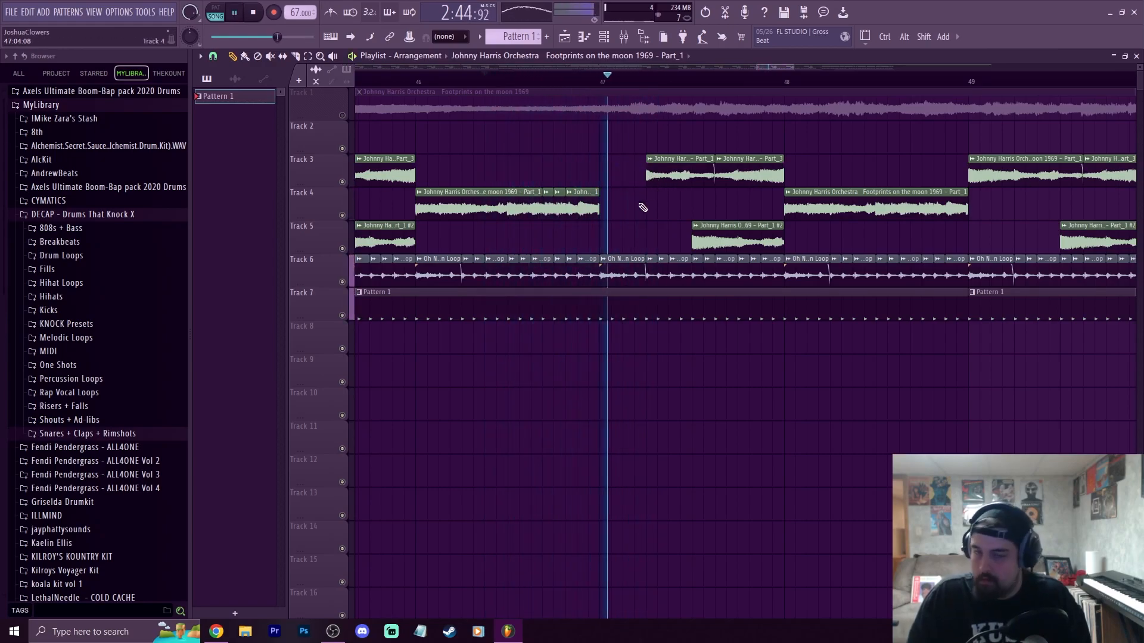
pyautogui.scroll(-2, 697, 81)
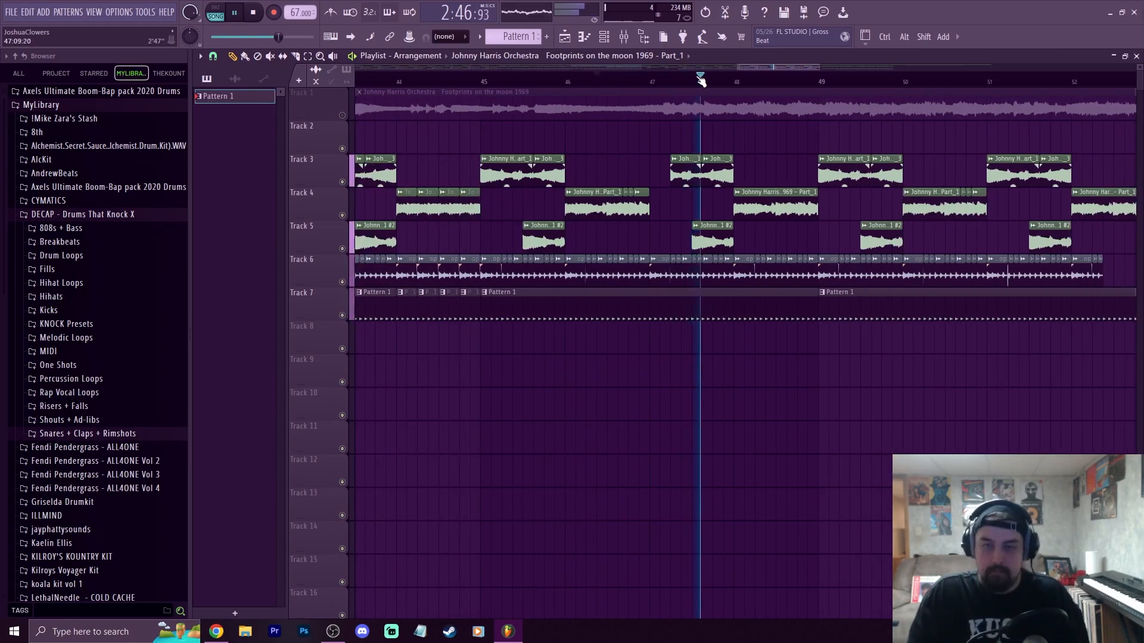
pyautogui.scroll(-4, 816, 82)
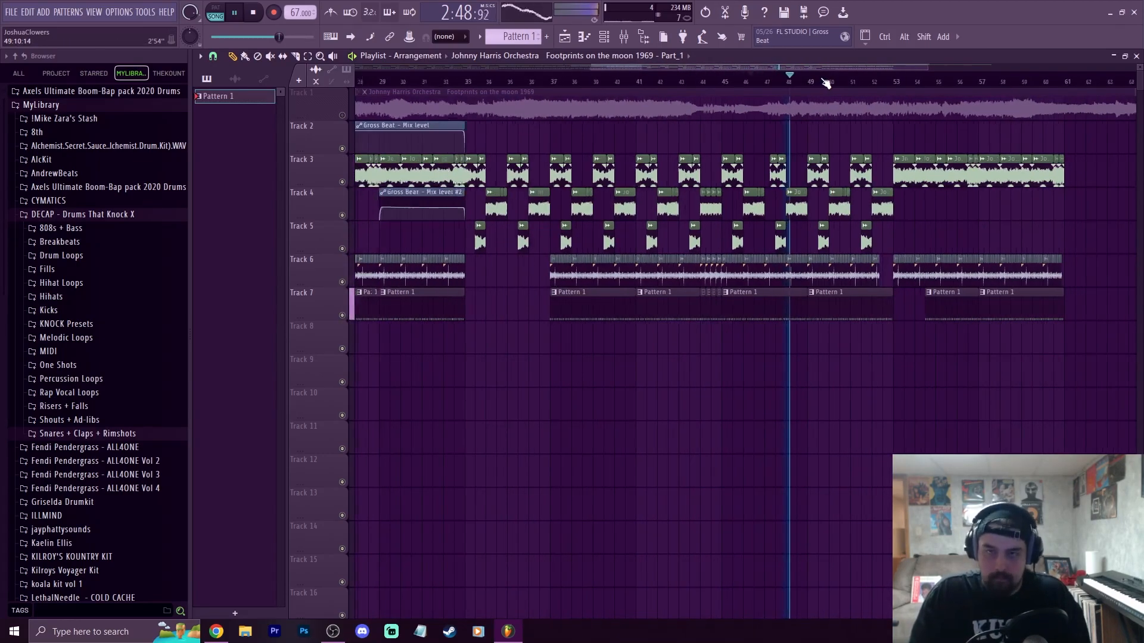
pyautogui.scroll(5, 825, 82)
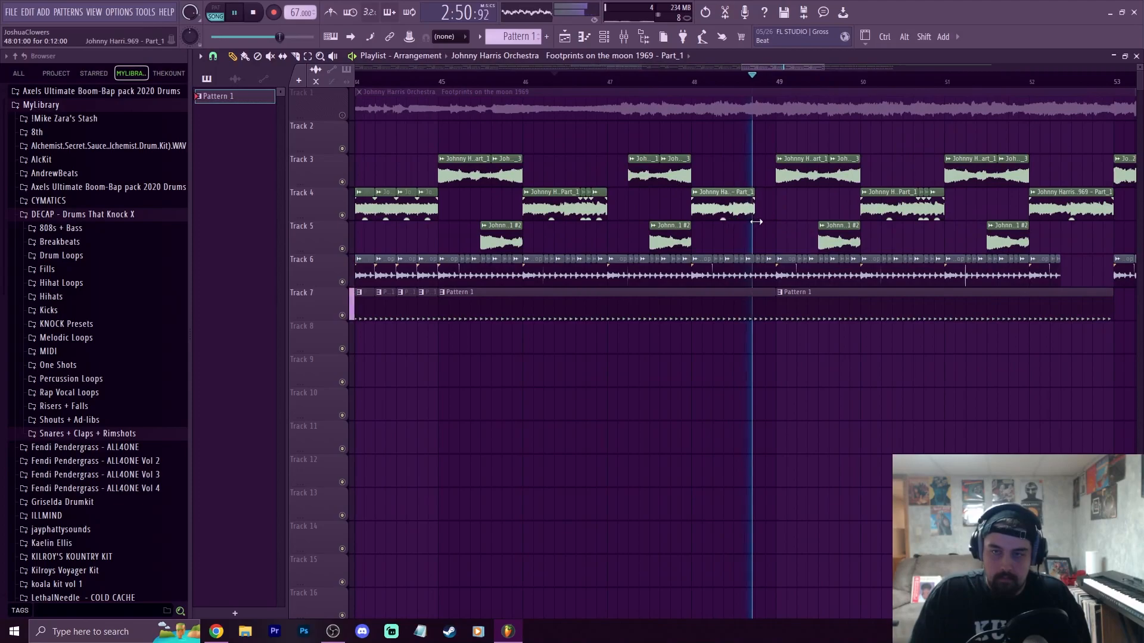
pyautogui.scroll(-2, 826, 82)
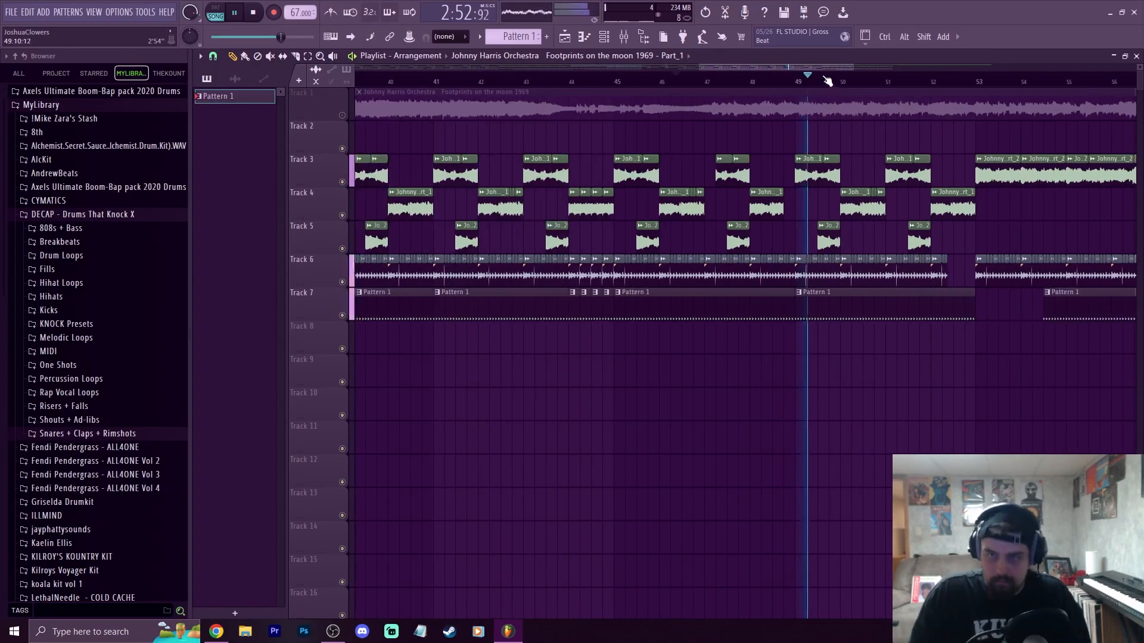
# Try ending the Track 7 Pattern 1 clip at bar 52 and play the passage into bar 53
pyautogui.scroll(2, 826, 82)
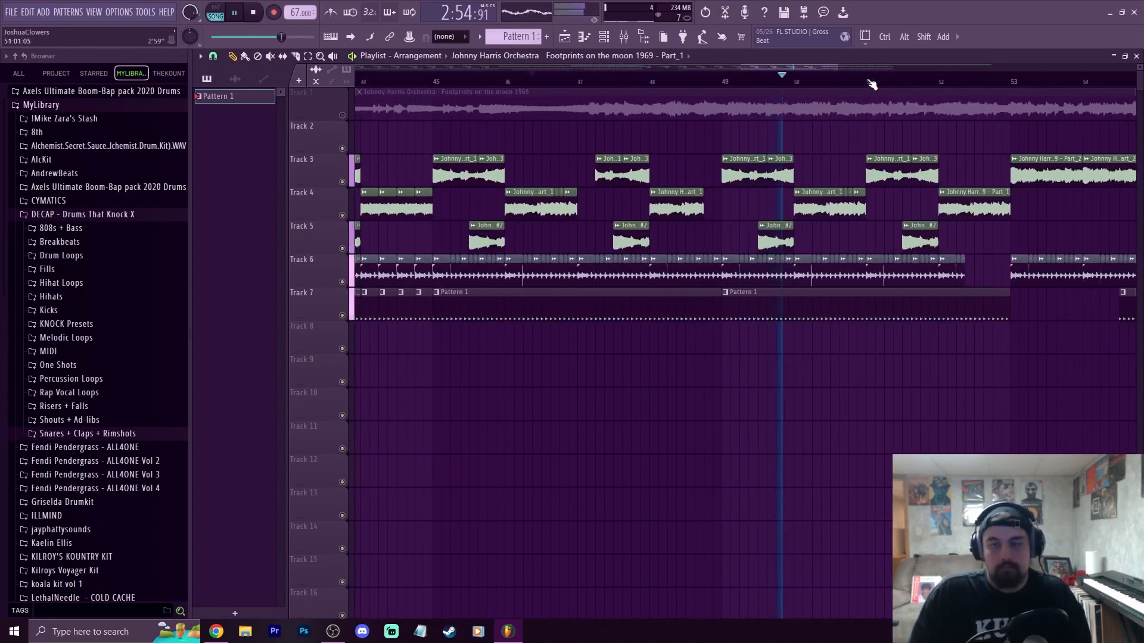
pyautogui.scroll(2, 948, 83)
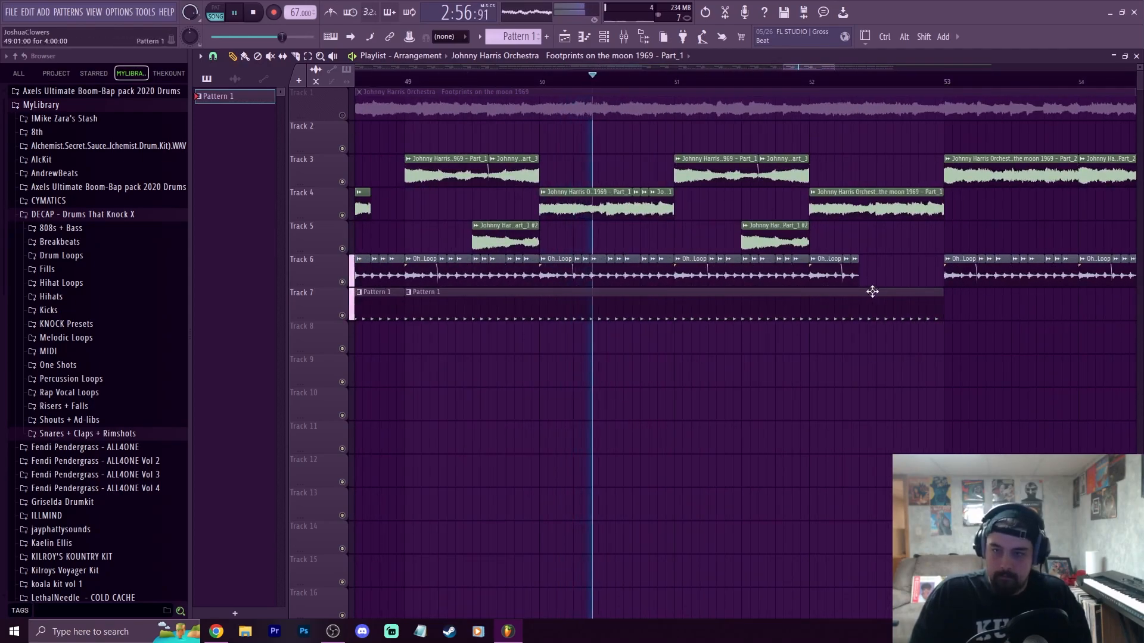
pyautogui.moveTo(937, 316); pyautogui.dragTo(807, 320)
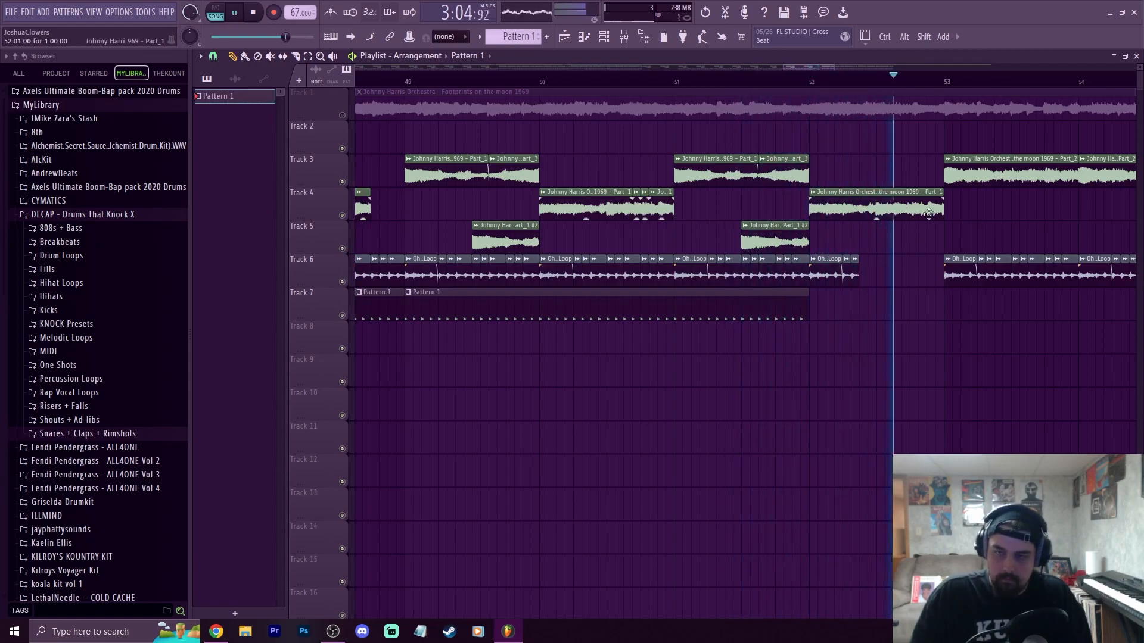
pyautogui.scroll(-6, 900, 84)
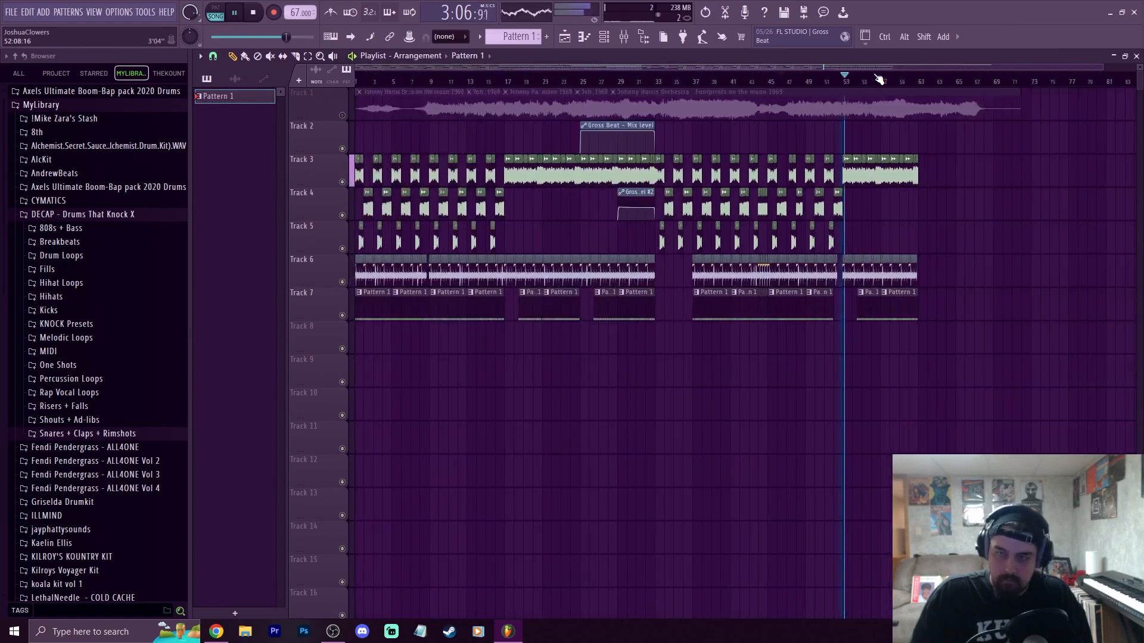
pyautogui.scroll(4, 834, 81)
pyautogui.click(733, 82)
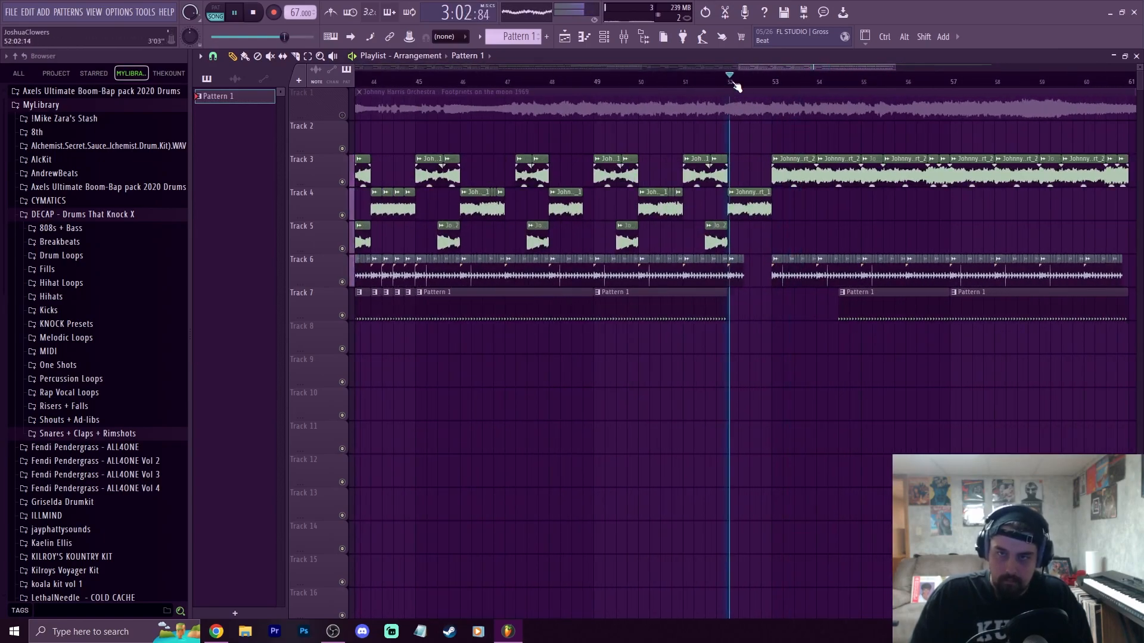
# Extend Pattern 1 on Track 7 back to bar 53, cut out the piece between bar 52 and 52:07, and play the dropout
pyautogui.scroll(2, 736, 86)
pyautogui.moveTo(723, 312); pyautogui.dragTo(806, 312)
pyautogui.press('KP_Divide')
pyautogui.press('c')
pyautogui.click(728, 311)
pyautogui.click(756, 312)
pyautogui.press('space')
pyautogui.press('space')
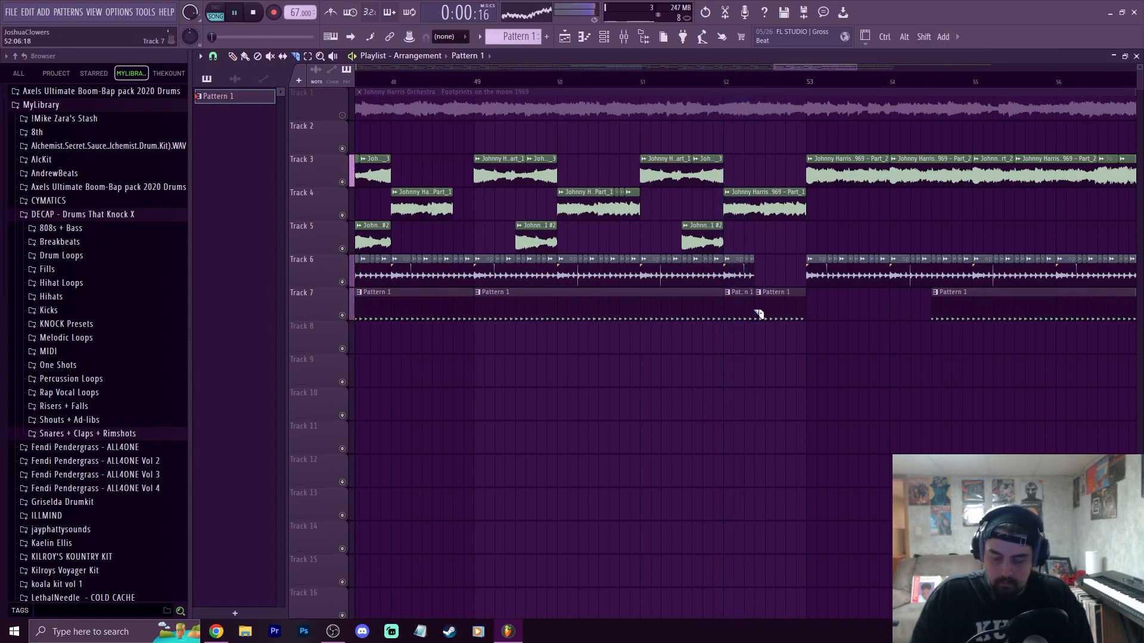
pyautogui.rightClick(736, 308)
pyautogui.click(693, 80)
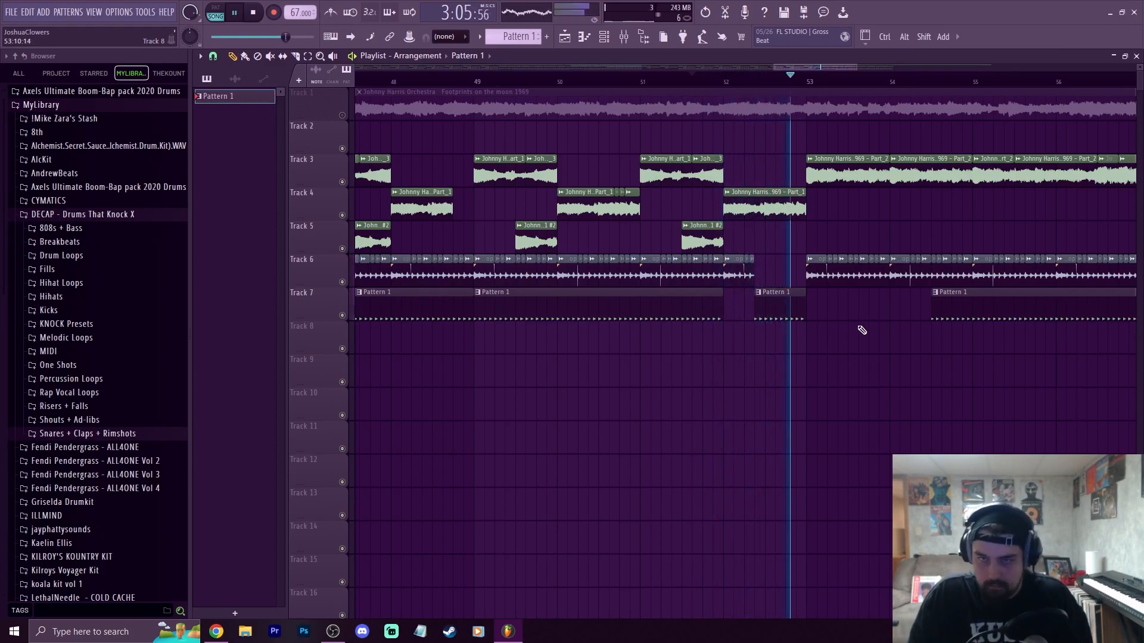
# Select the section from bar 53 to 61 and load HalfTime into the Master track's third effect slot
pyautogui.scroll(-4, 817, 84)
pyautogui.press('space')
pyautogui.moveTo(813, 84); pyautogui.dragTo(969, 103)
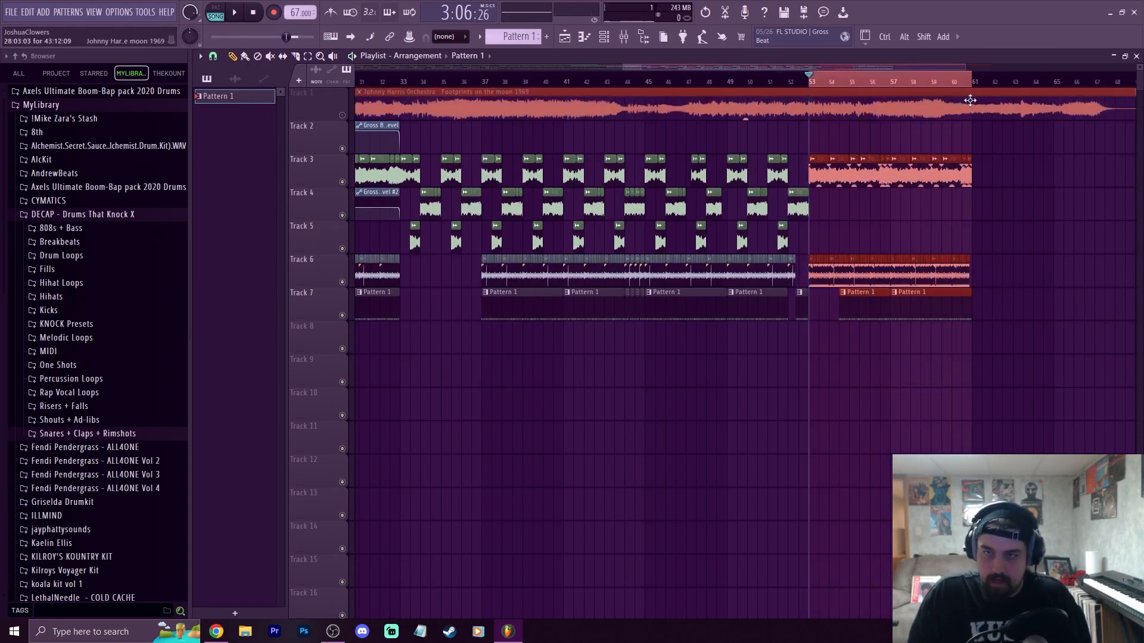
pyautogui.click(624, 38)
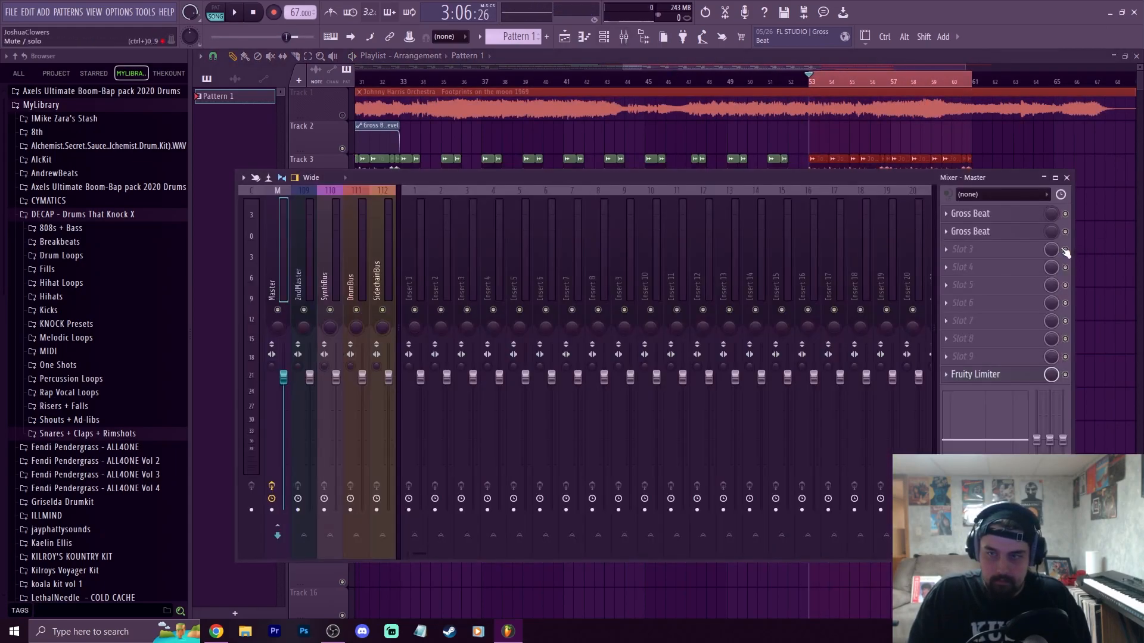
pyautogui.click(966, 249)
pyautogui.click(438, 538)
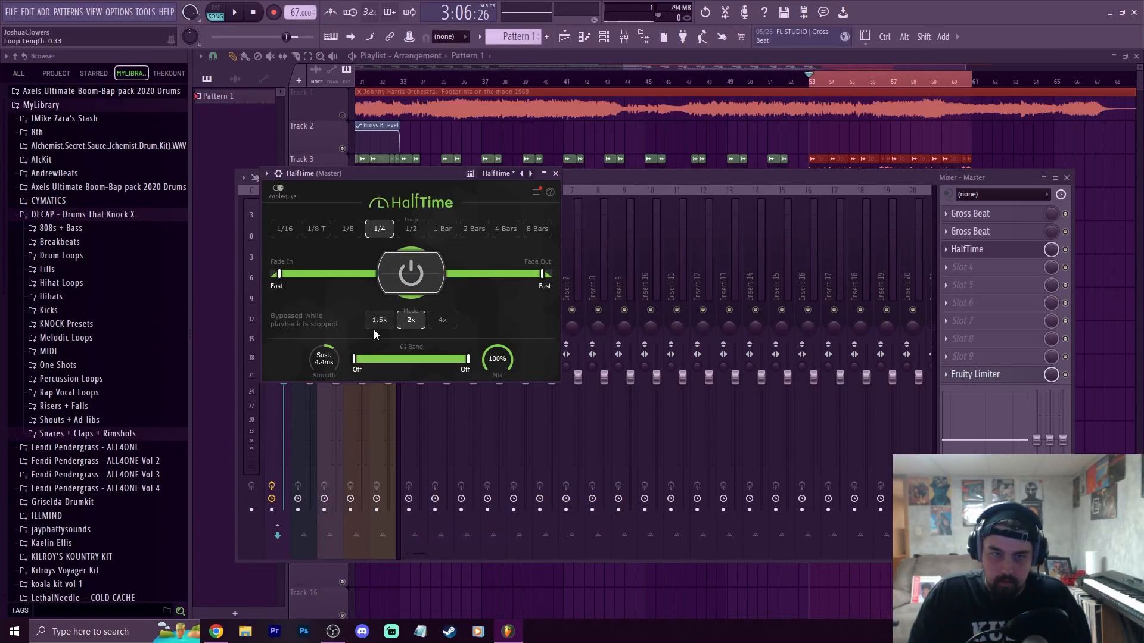
pyautogui.click(555, 174)
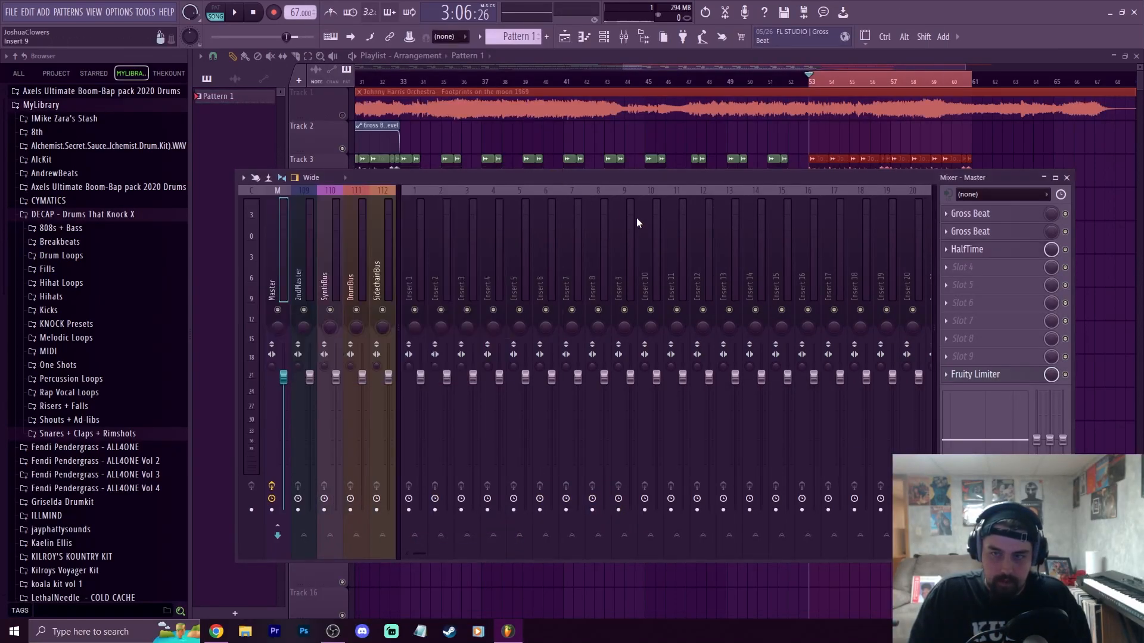
# Set the HalfTime mix level to 0% and create an automation clip for it over the selected section
pyautogui.rightClick(1051, 250)
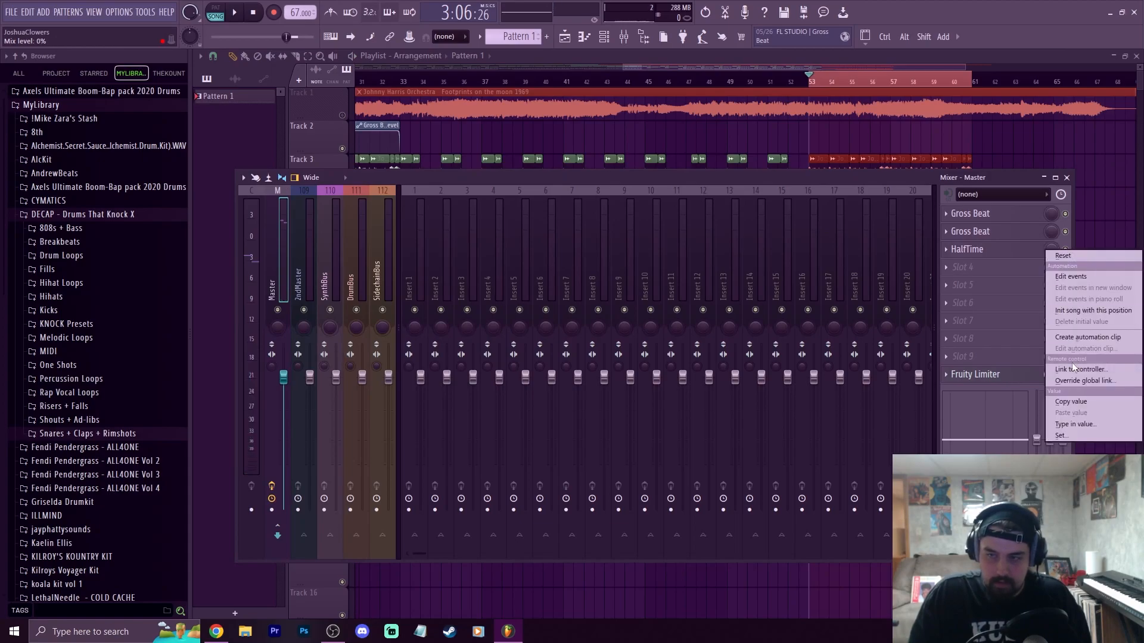
pyautogui.click(1073, 365)
pyautogui.scroll(6, 856, 86)
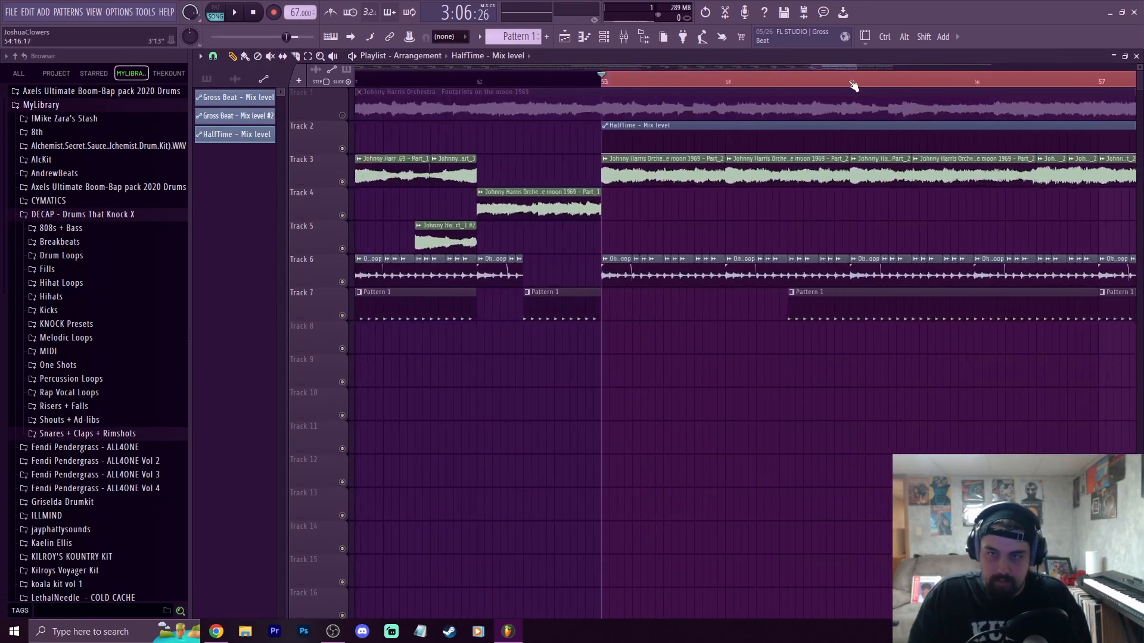
# Shape the HalfTime automation to curve up to maximum at 54:09, hold, and drop at bar 61, and play it from bar 52
pyautogui.moveTo(744, 147); pyautogui.dragTo(717, 134)
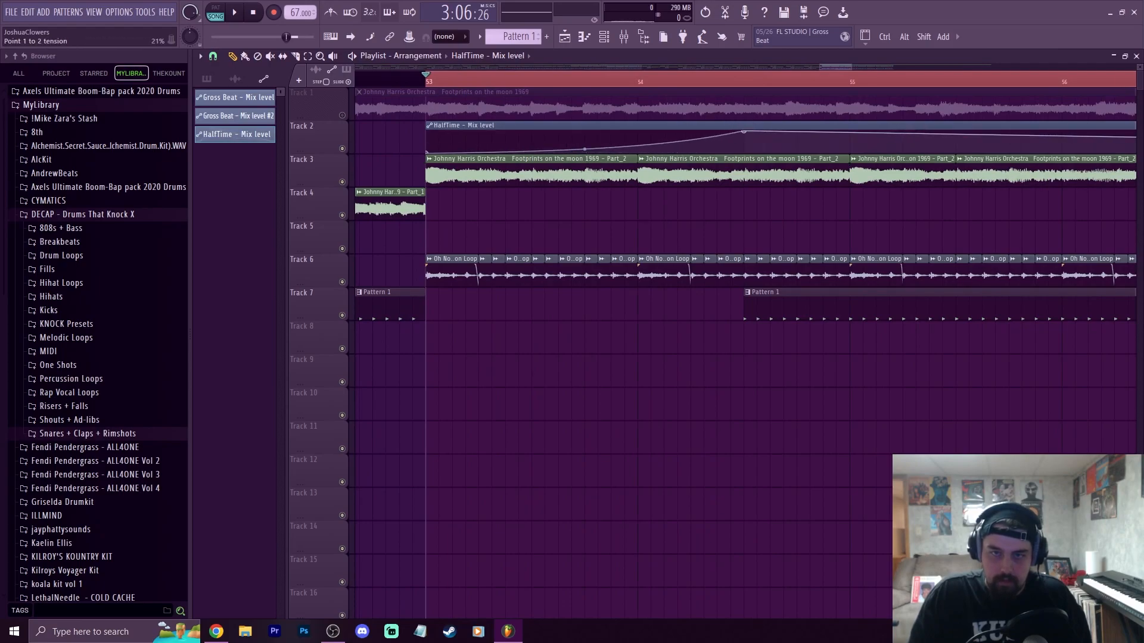
pyautogui.scroll(-3, 604, 88)
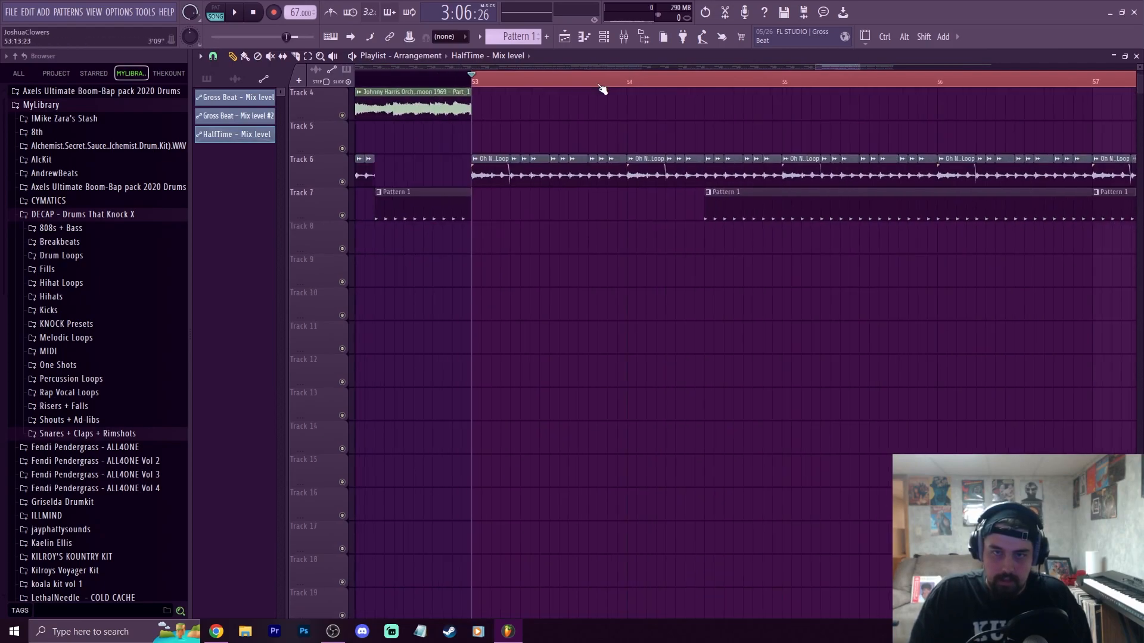
pyautogui.moveTo(1105, 151); pyautogui.dragTo(1105, 132)
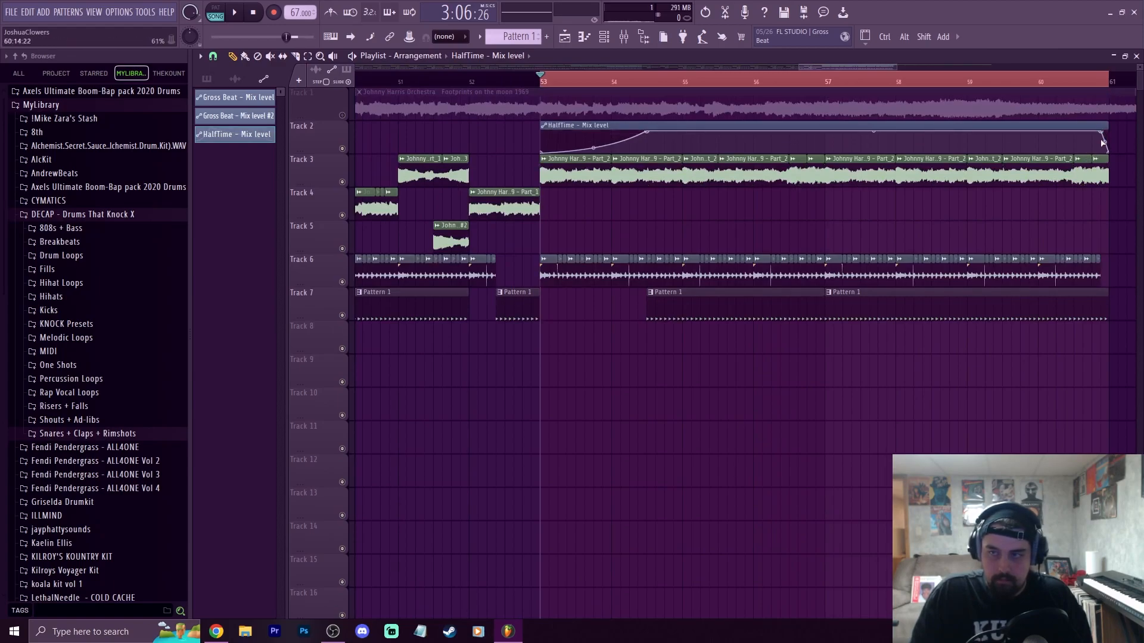
pyautogui.click(471, 84)
pyautogui.scroll(-4, 472, 84)
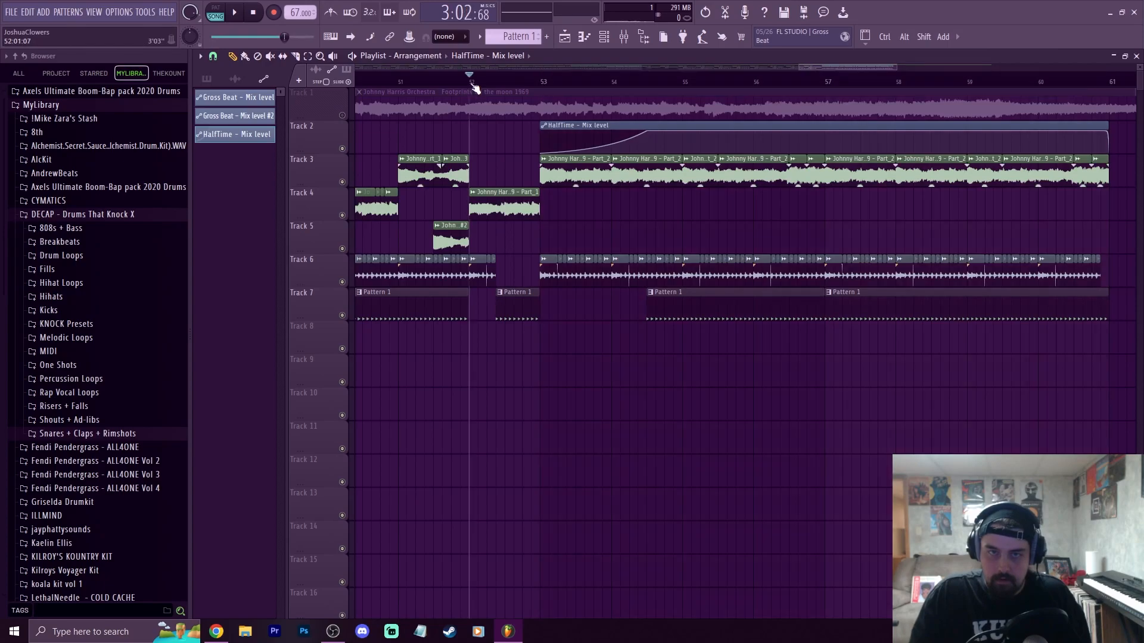
pyautogui.press('space')
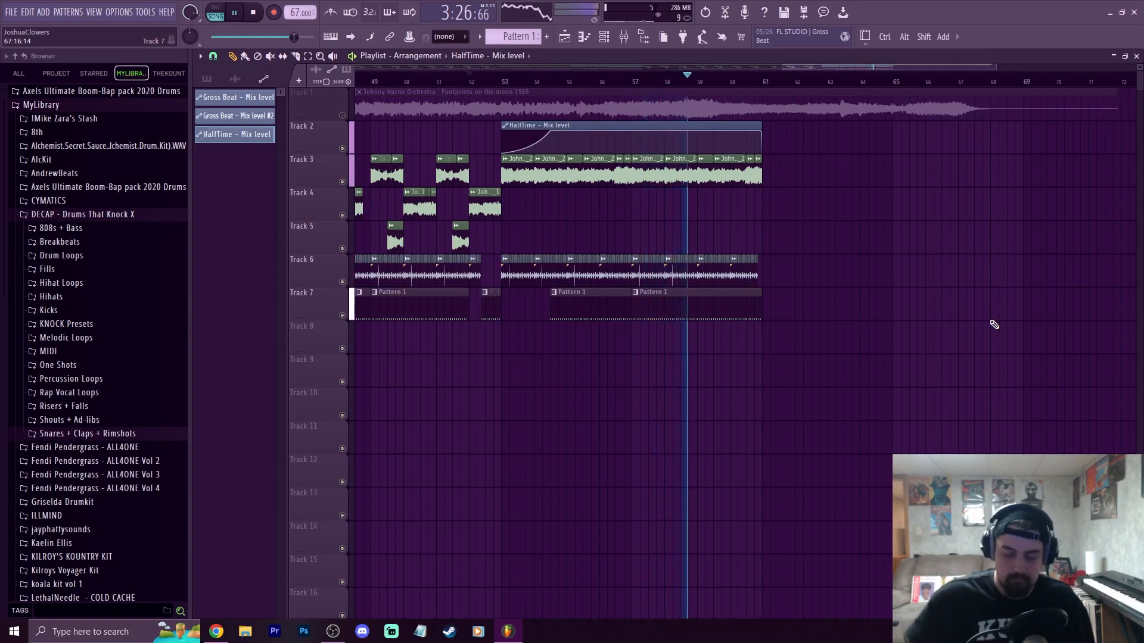
pyautogui.press('space')
# Create a Master volume automation clip on Track 5 from bar 53 to 61 and curve it into a fade-out
pyautogui.click(505, 78)
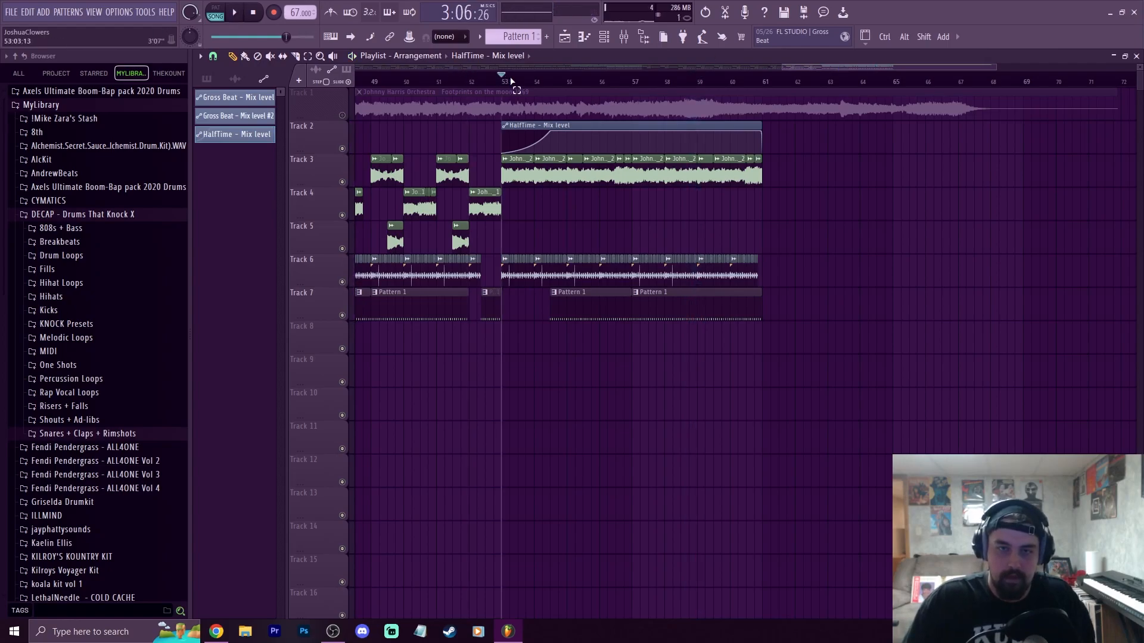
pyautogui.moveTo(502, 78); pyautogui.dragTo(665, 118)
pyautogui.click(508, 77)
pyautogui.click(502, 77)
pyautogui.rightClick(502, 76)
pyautogui.moveTo(502, 78); pyautogui.dragTo(763, 119)
pyautogui.press('F9')
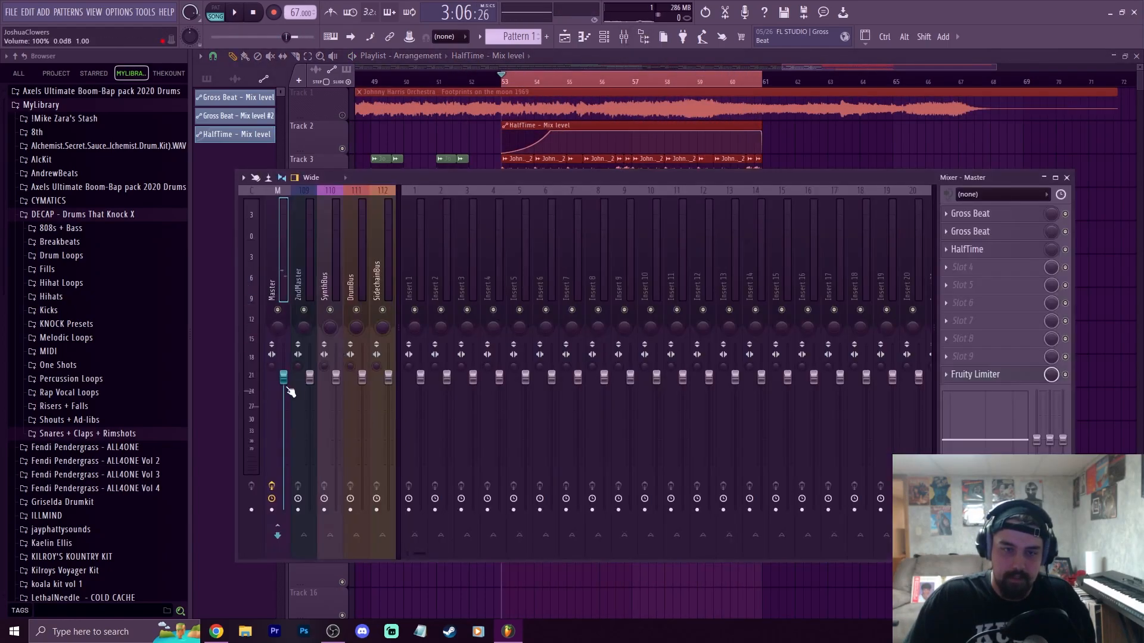
pyautogui.scroll(-5, 549, 84)
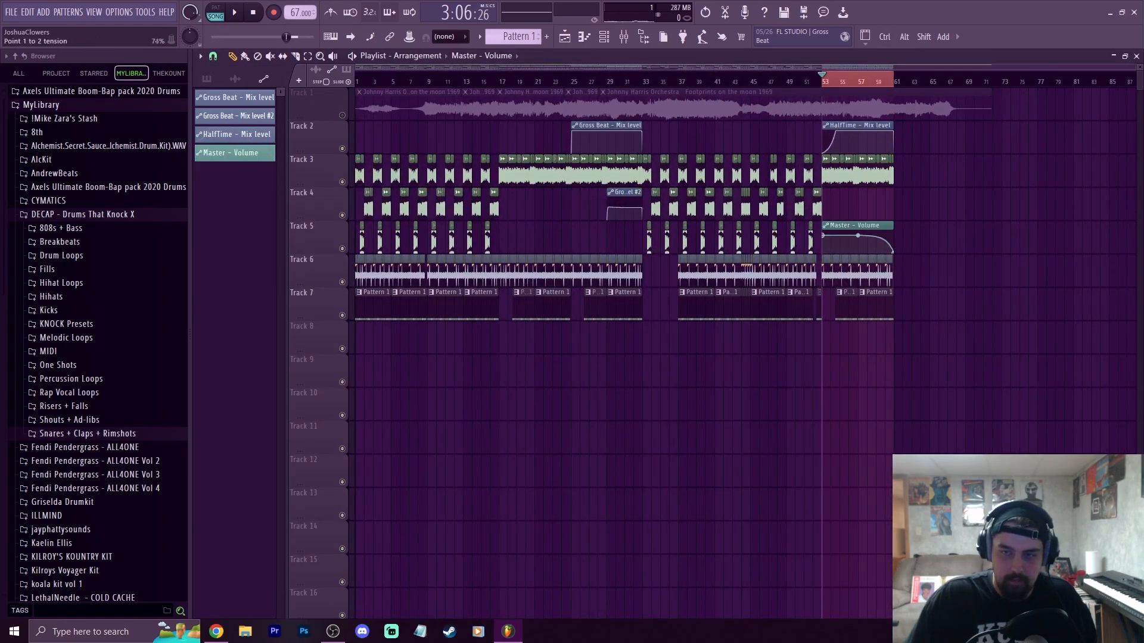
# Delete the leftover original Johnny Harris Orchestra clips from Track 1 and limit the time selection to bars 1 through 60
pyautogui.hotkey('ctrl', 'a')
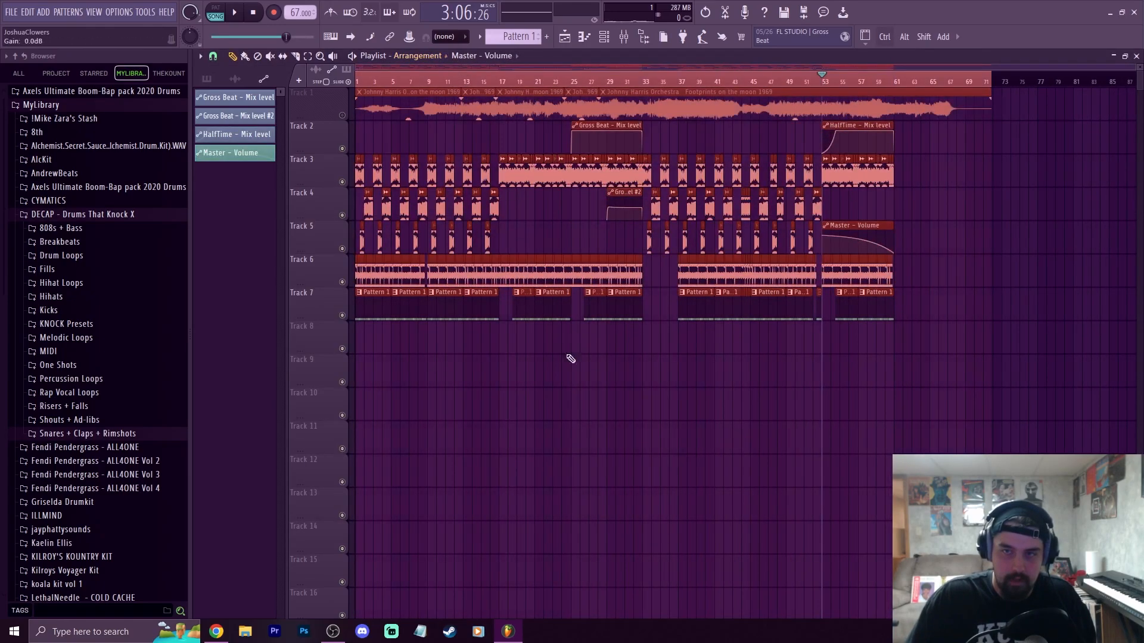
pyautogui.rightClick(764, 95)
pyautogui.hotkey('ctrl', 'a')
pyautogui.rightClick(529, 104)
pyautogui.rightClick(434, 110)
pyautogui.rightClick(479, 106)
pyautogui.rightClick(581, 101)
pyautogui.keyDown('ctrl'); pyautogui.click(505, 142); pyautogui.keyUp('ctrl')
pyautogui.moveTo(402, 84); pyautogui.dragTo(356, 85)
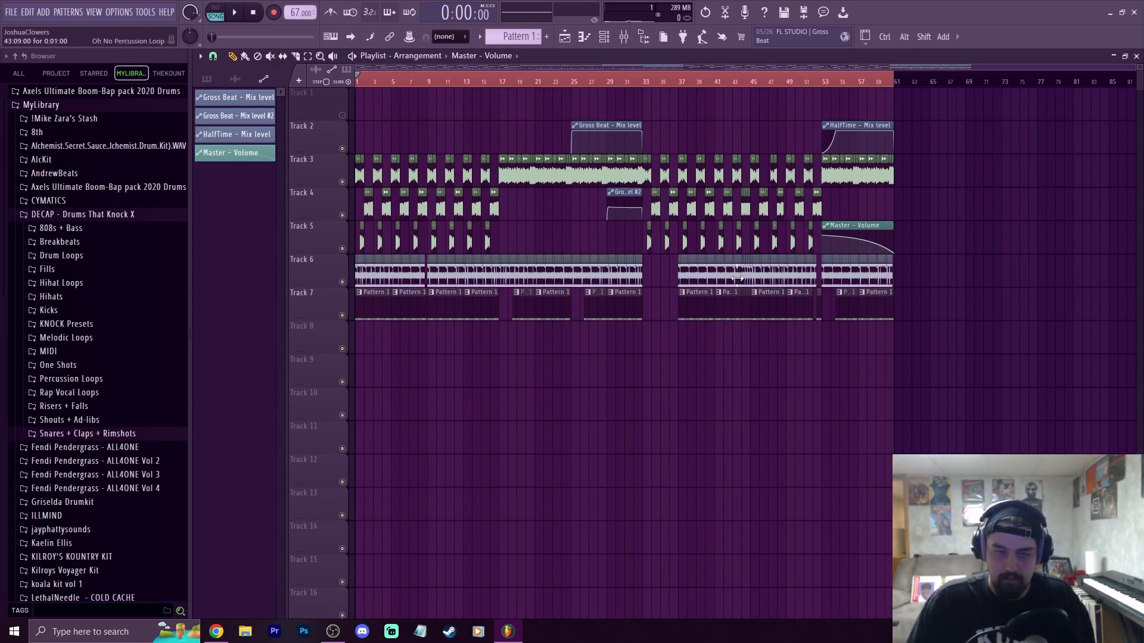
# Move the Master volume automation clip to Track 9 and shift the whole arrangement to start at bar 5
pyautogui.moveTo(976, 352); pyautogui.dragTo(356, 141)
pyautogui.moveTo(376, 302); pyautogui.dragTo(402, 309)
pyautogui.moveTo(403, 309); pyautogui.dragTo(394, 310)
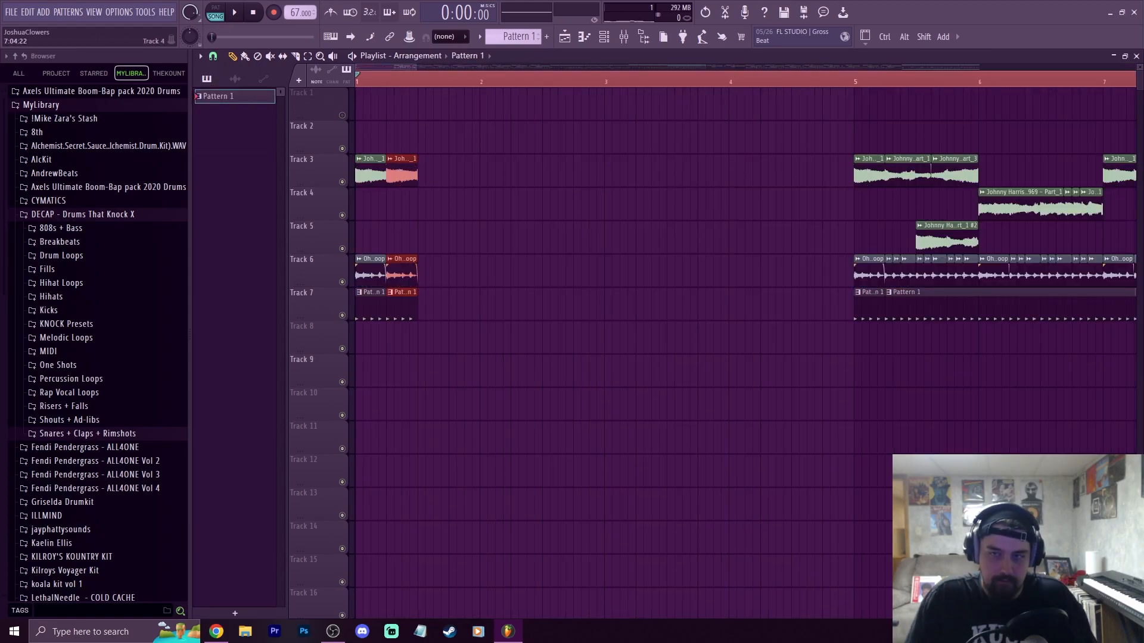
# Fill bar 1 with four repeats of the song's first beat on Tracks 3, 6 and 7, and play the stutter
pyautogui.hotkey('ctrl', 'b')
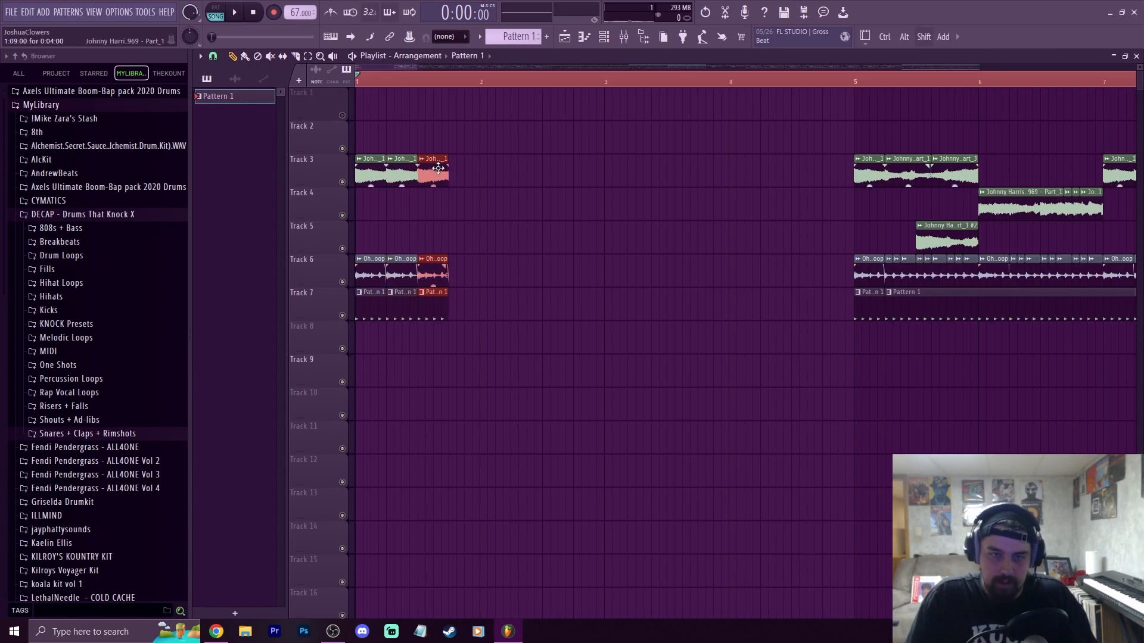
pyautogui.hotkey('ctrl', 'b')
pyautogui.click(464, 175)
pyautogui.press('space')
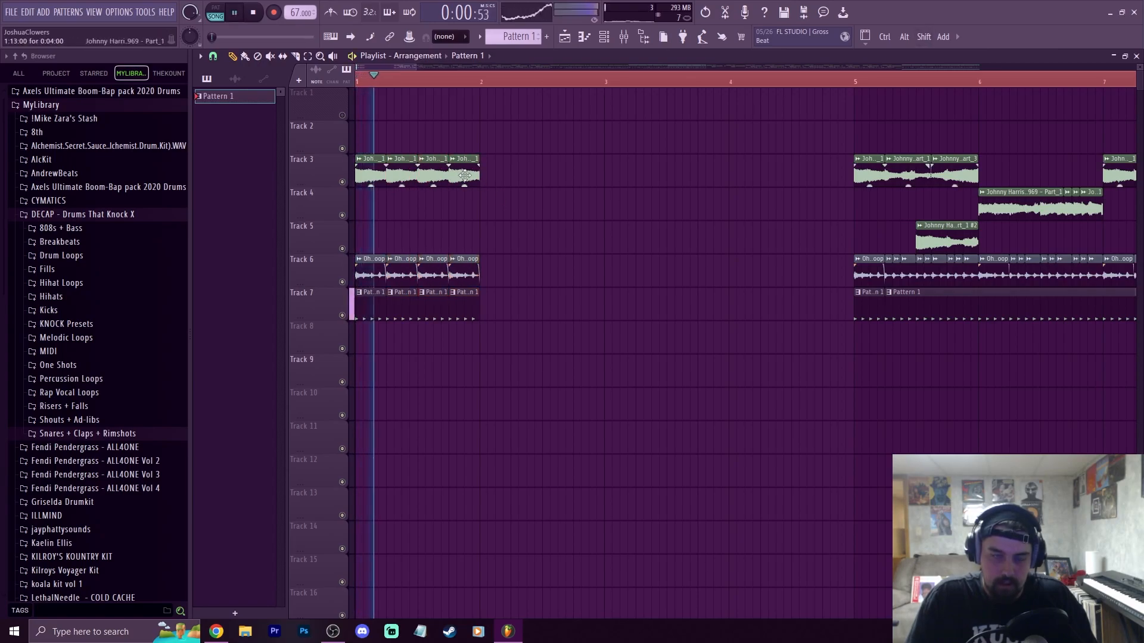
# Thin out bar 1 by deleting the last two Track 3 beats and last Track 6 beat, and merge the final two Pattern 1 beats into one clip
pyautogui.rightClick(433, 175)
pyautogui.rightClick(464, 174)
pyautogui.rightClick(464, 275)
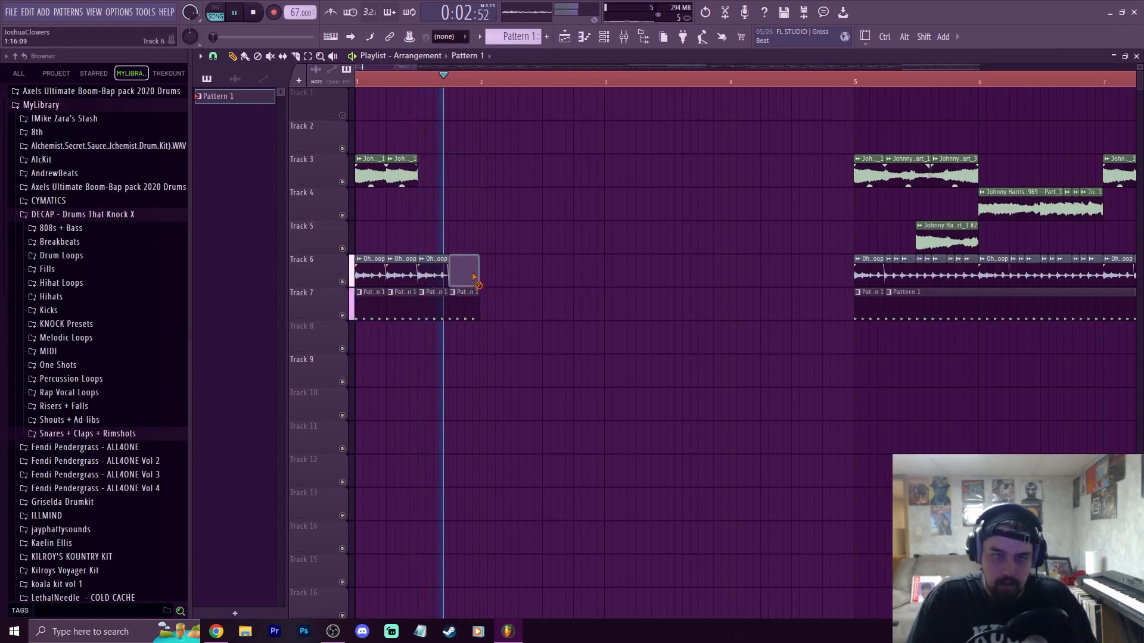
pyautogui.rightClick(465, 314)
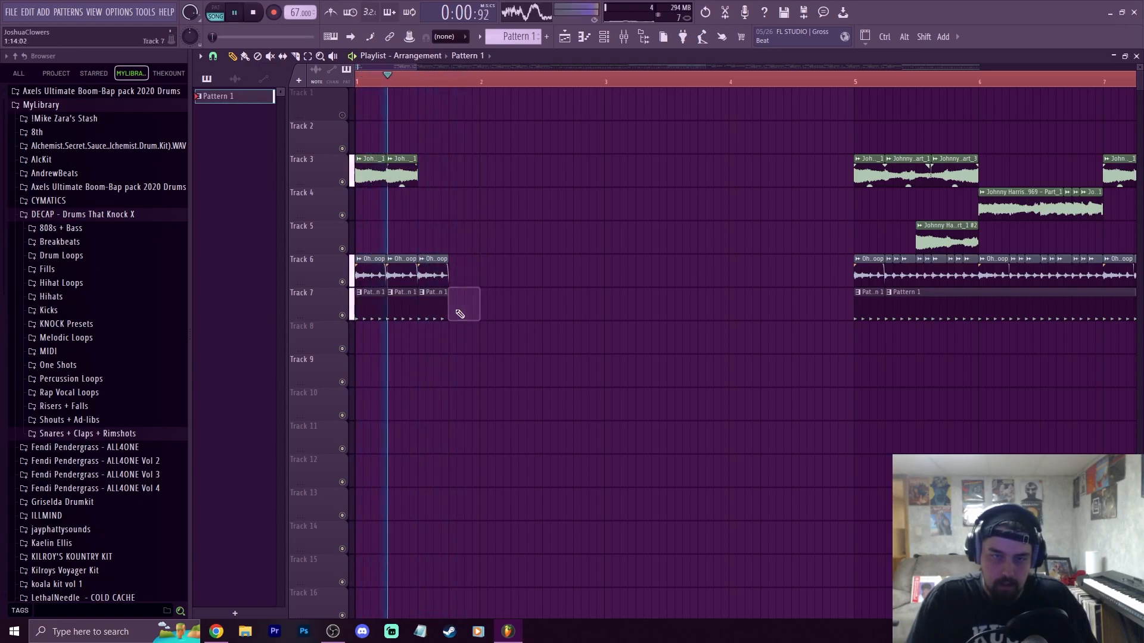
pyautogui.moveTo(447, 314); pyautogui.dragTo(476, 319)
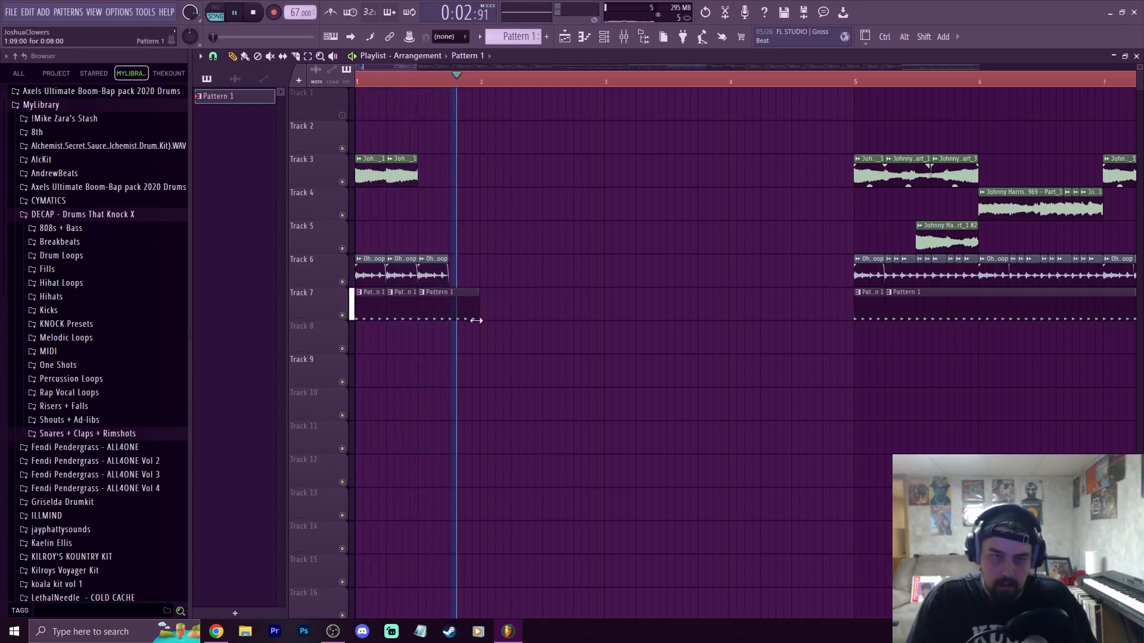
# Move everything from bar 5 onward back to bar 2, directly after the stutter intro
pyautogui.scroll(-4, 752, 82)
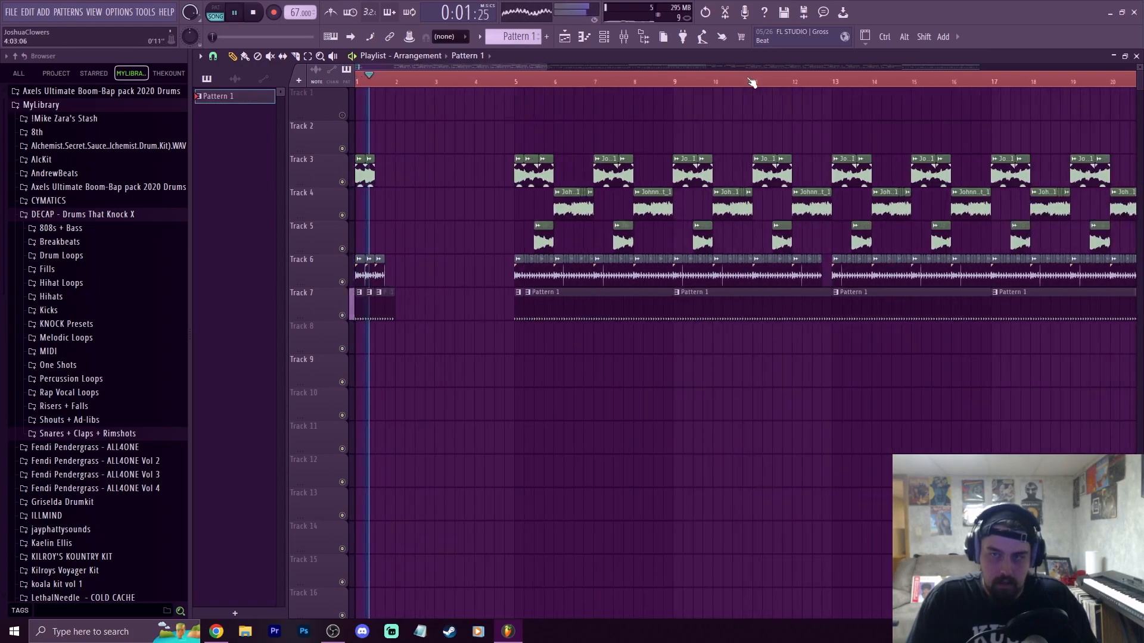
pyautogui.scroll(-3, 752, 82)
pyautogui.scroll(-1, 738, 84)
pyautogui.press('space')
pyautogui.moveTo(1008, 424); pyautogui.dragTo(377, 119)
pyautogui.moveTo(618, 310); pyautogui.dragTo(395, 294)
# Fit the time selection to the full arrangement and play the new opening
pyautogui.press('space')
pyautogui.keyDown('ctrl'); pyautogui.click(432, 355); pyautogui.keyUp('ctrl')
pyautogui.scroll(-5, 411, 81)
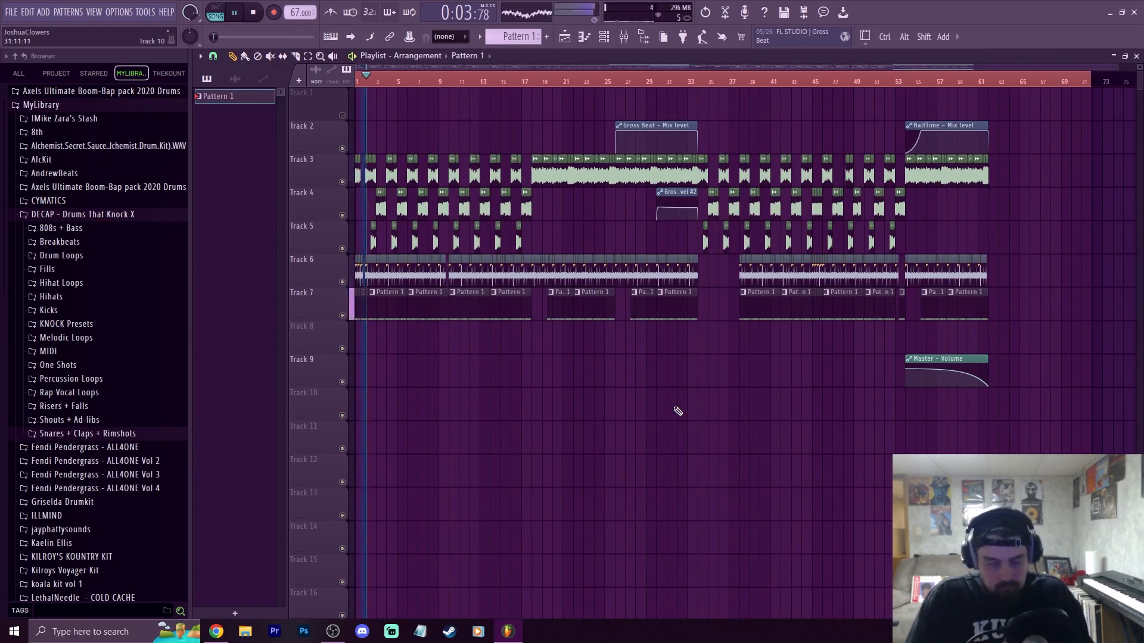
pyautogui.hotkey('ctrl', 'a')
pyautogui.click(678, 411)
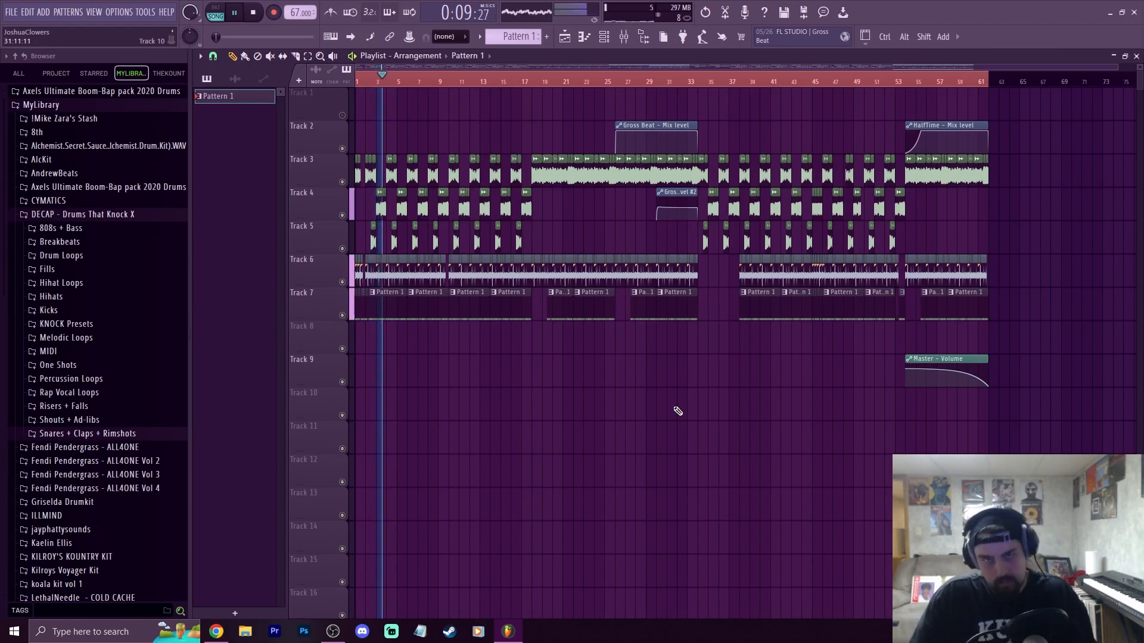
pyautogui.press('space')
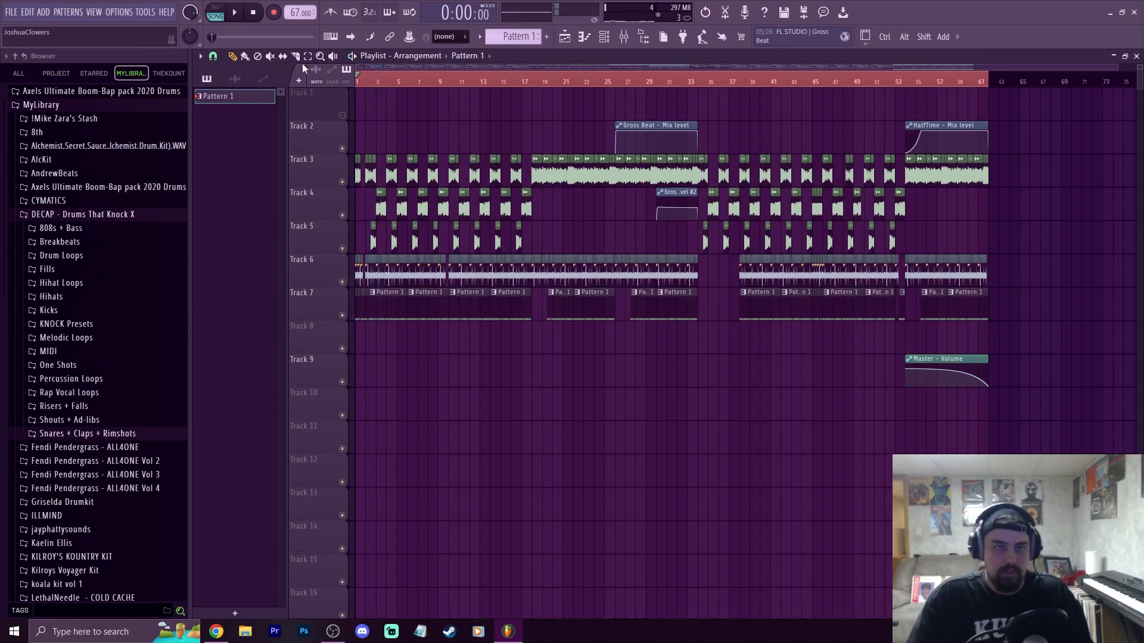